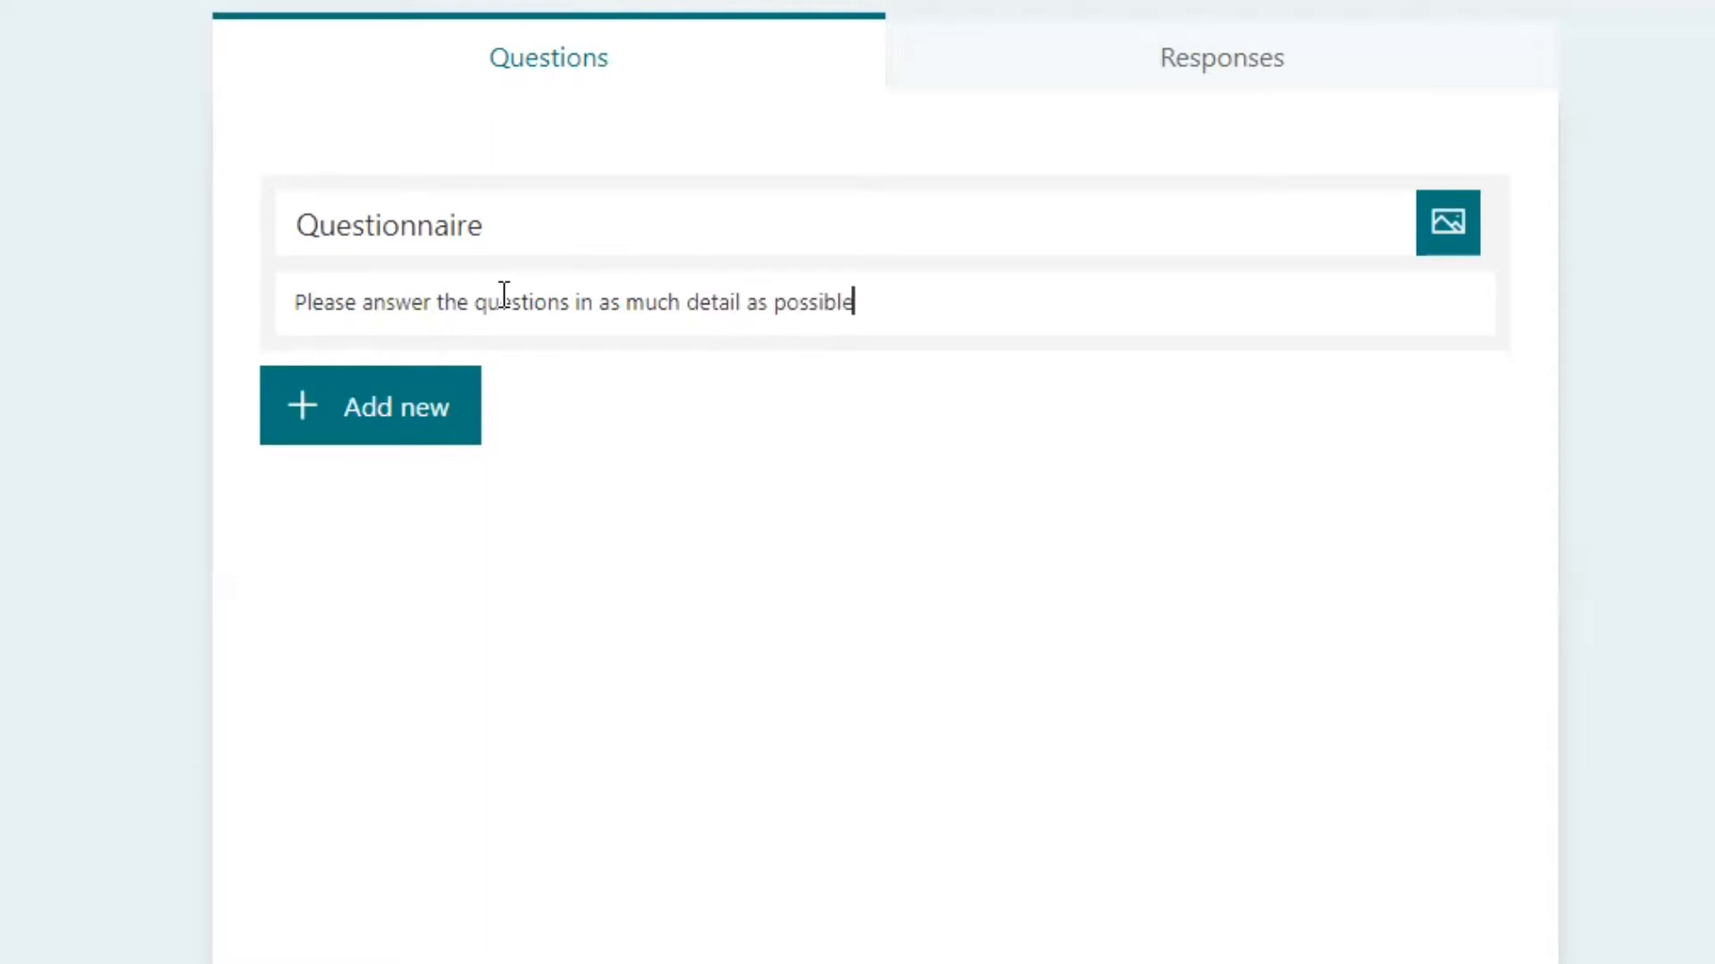
Step: Finish the questionnaire's description so it reads "Please answer the questions in as much detail as possible. Thank you."
{"action": "type", "text": "you."}
{"action": "left_click", "coordinate": [399, 416]}
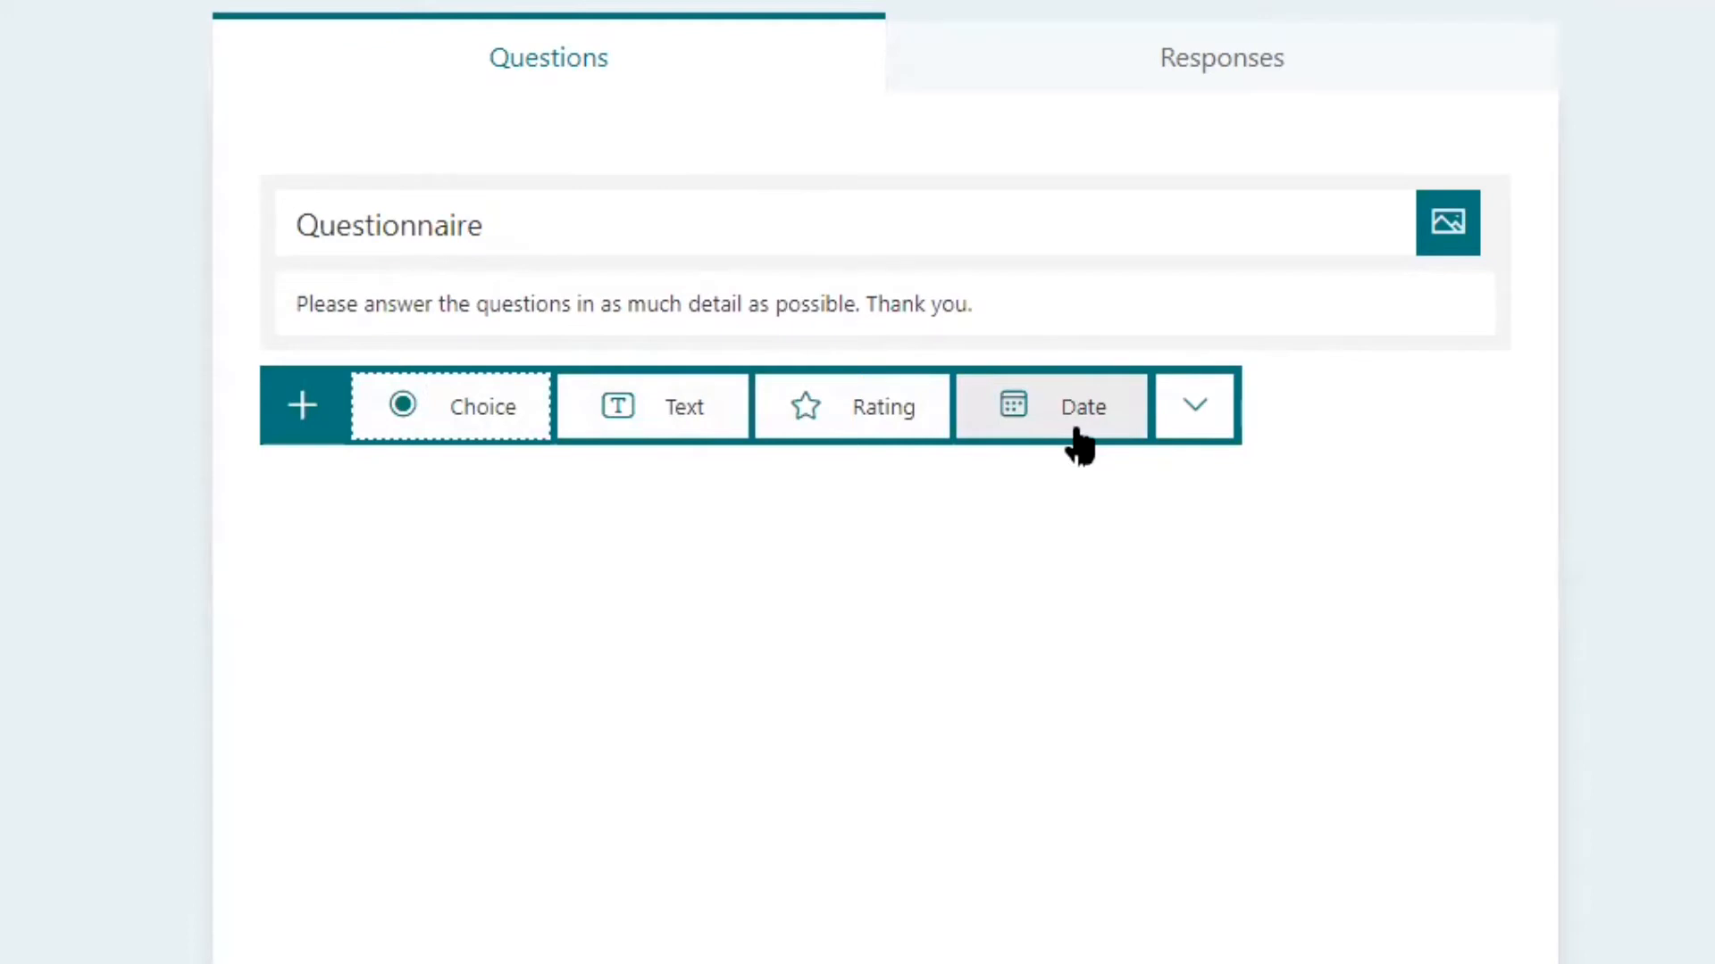
{"action": "left_click", "coordinate": [1201, 416]}
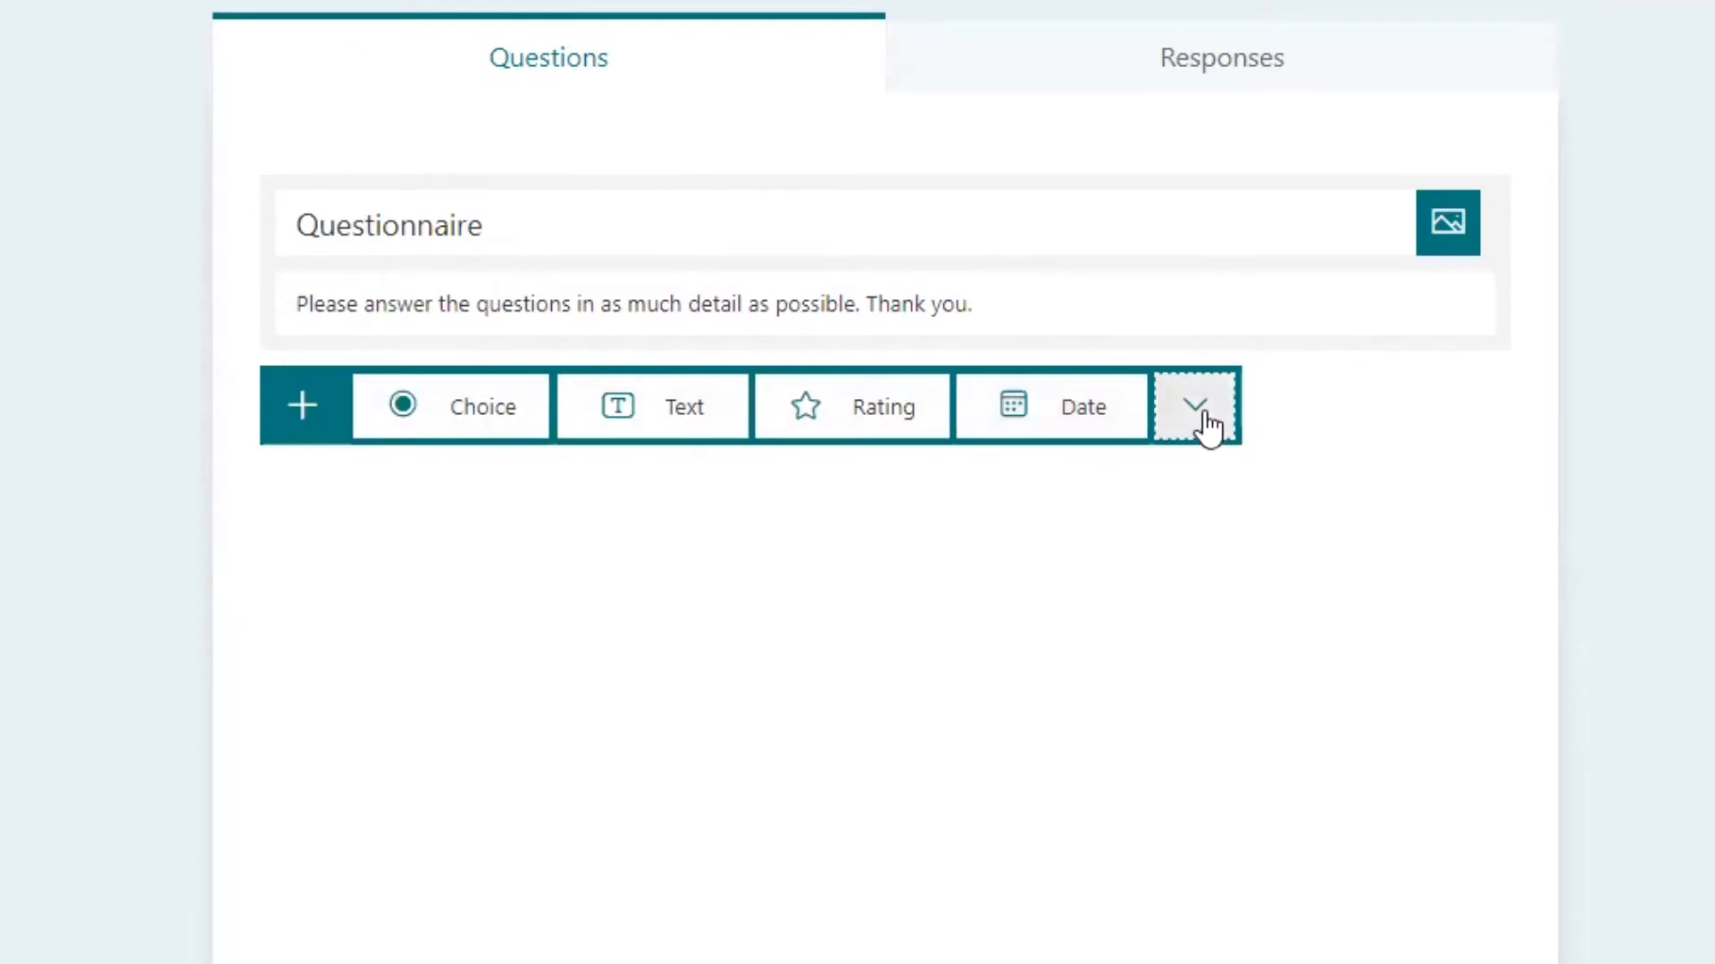
{"action": "left_click", "coordinate": [1205, 420]}
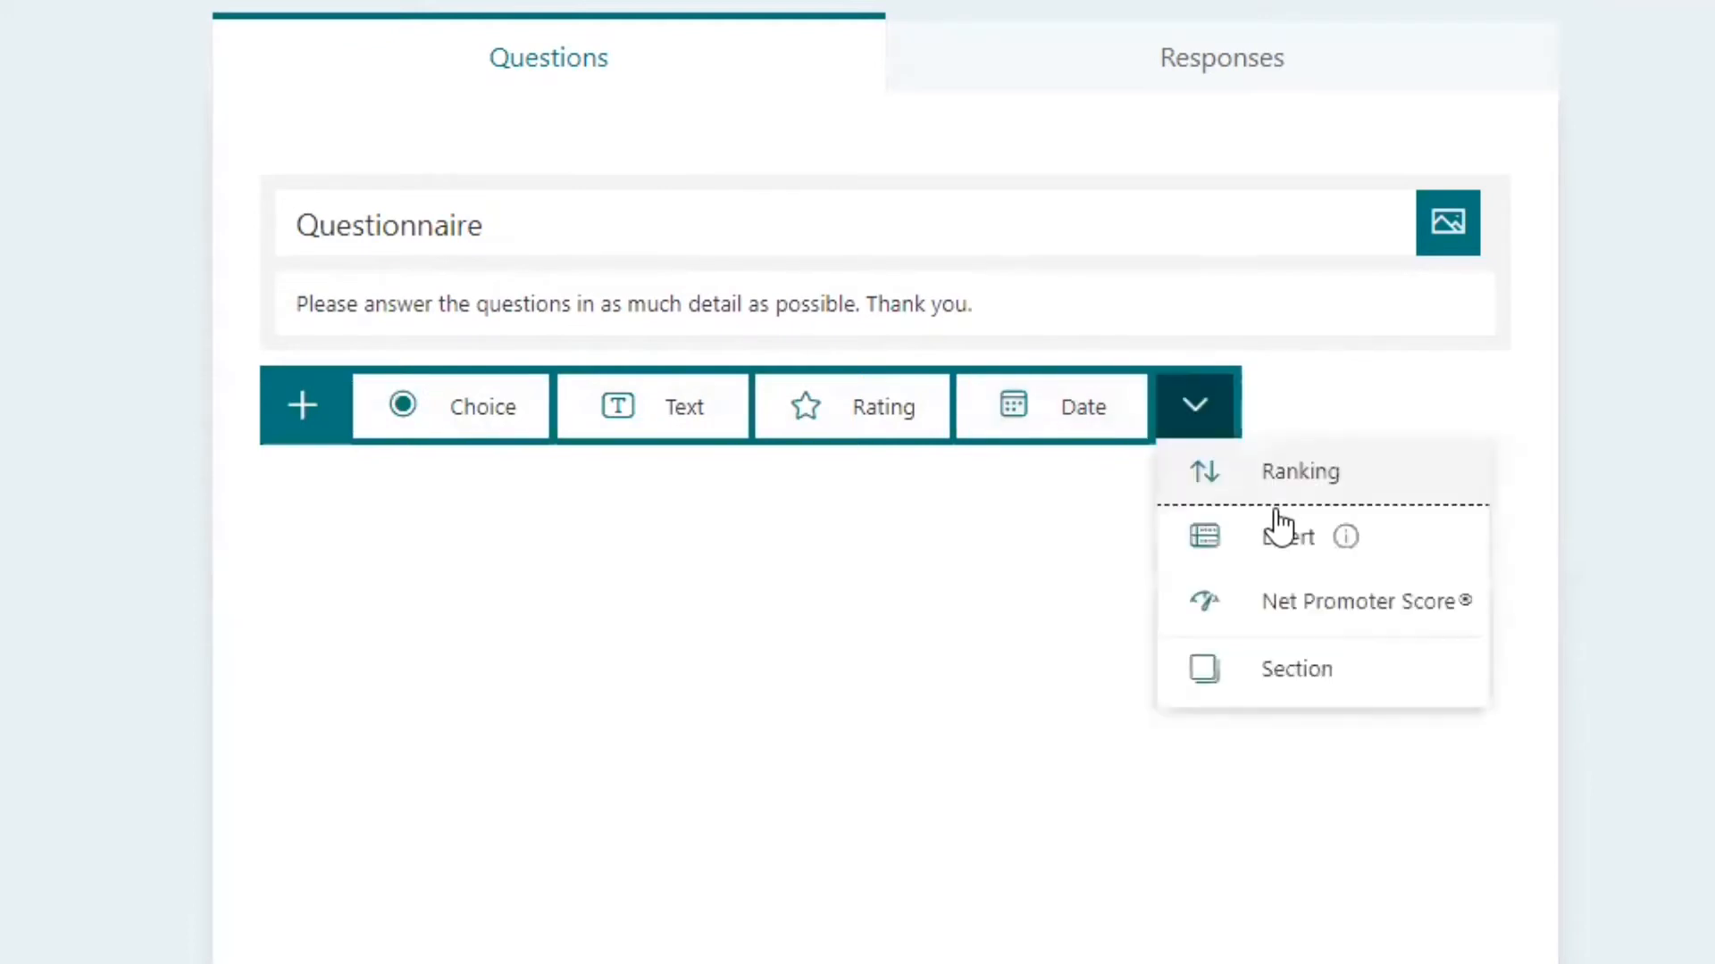
{"action": "mouse_move", "coordinate": [1288, 548]}
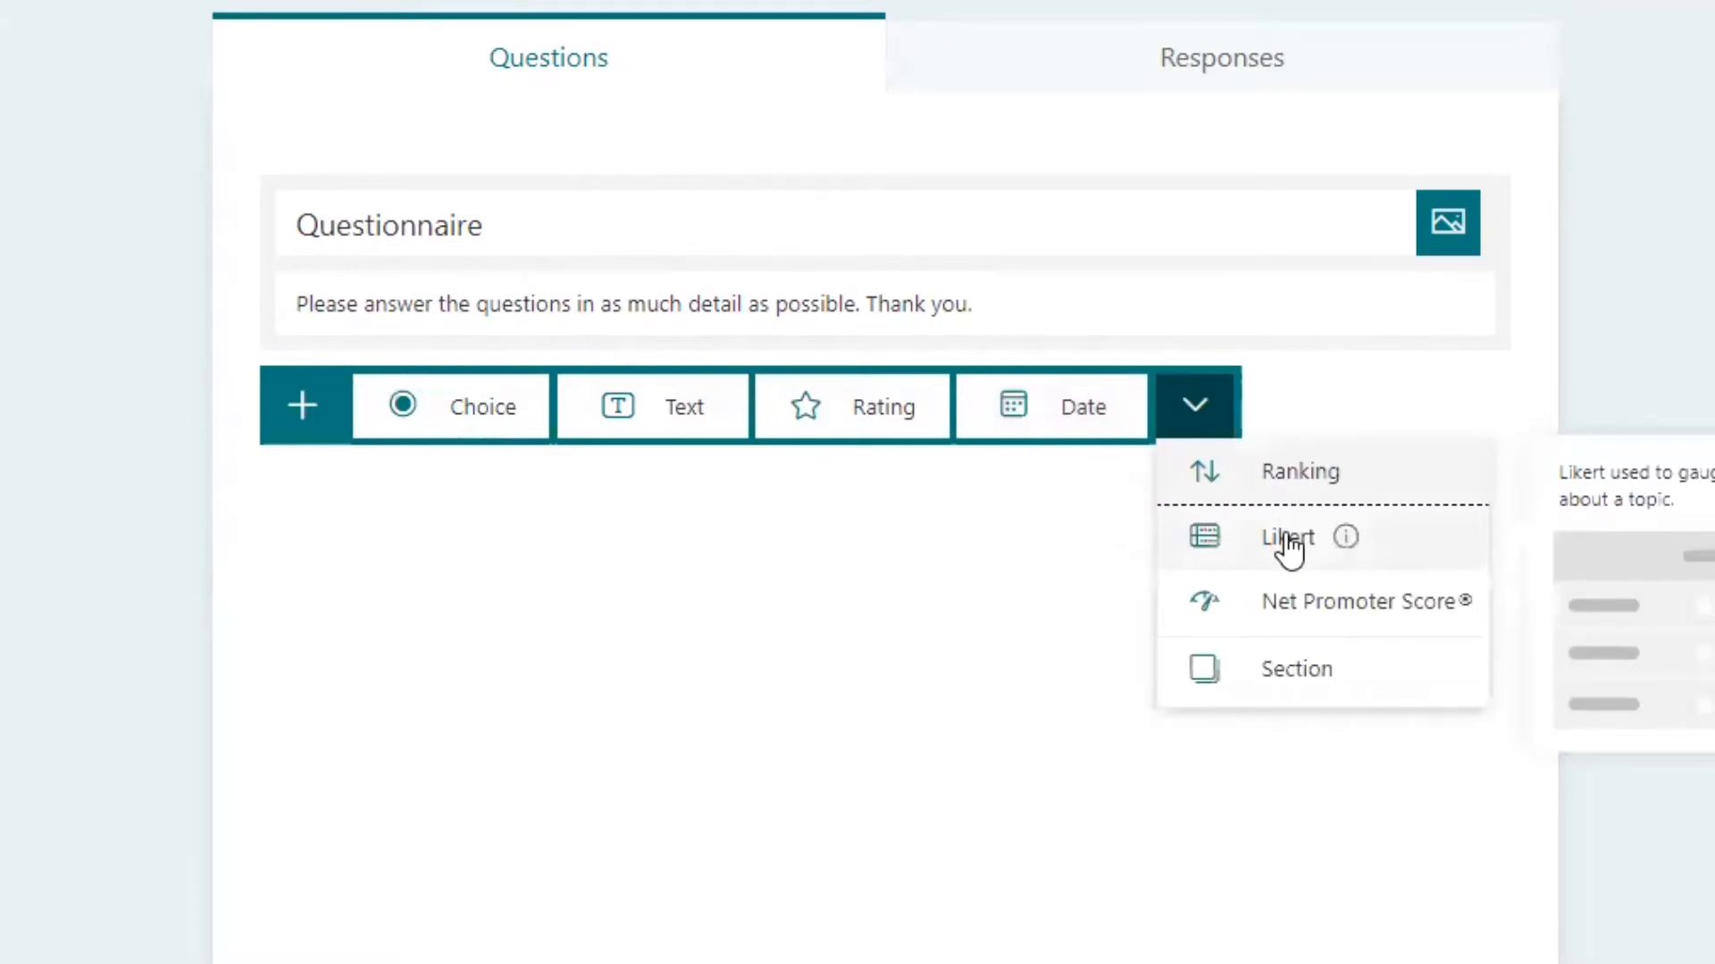
{"action": "left_click", "coordinate": [1287, 547]}
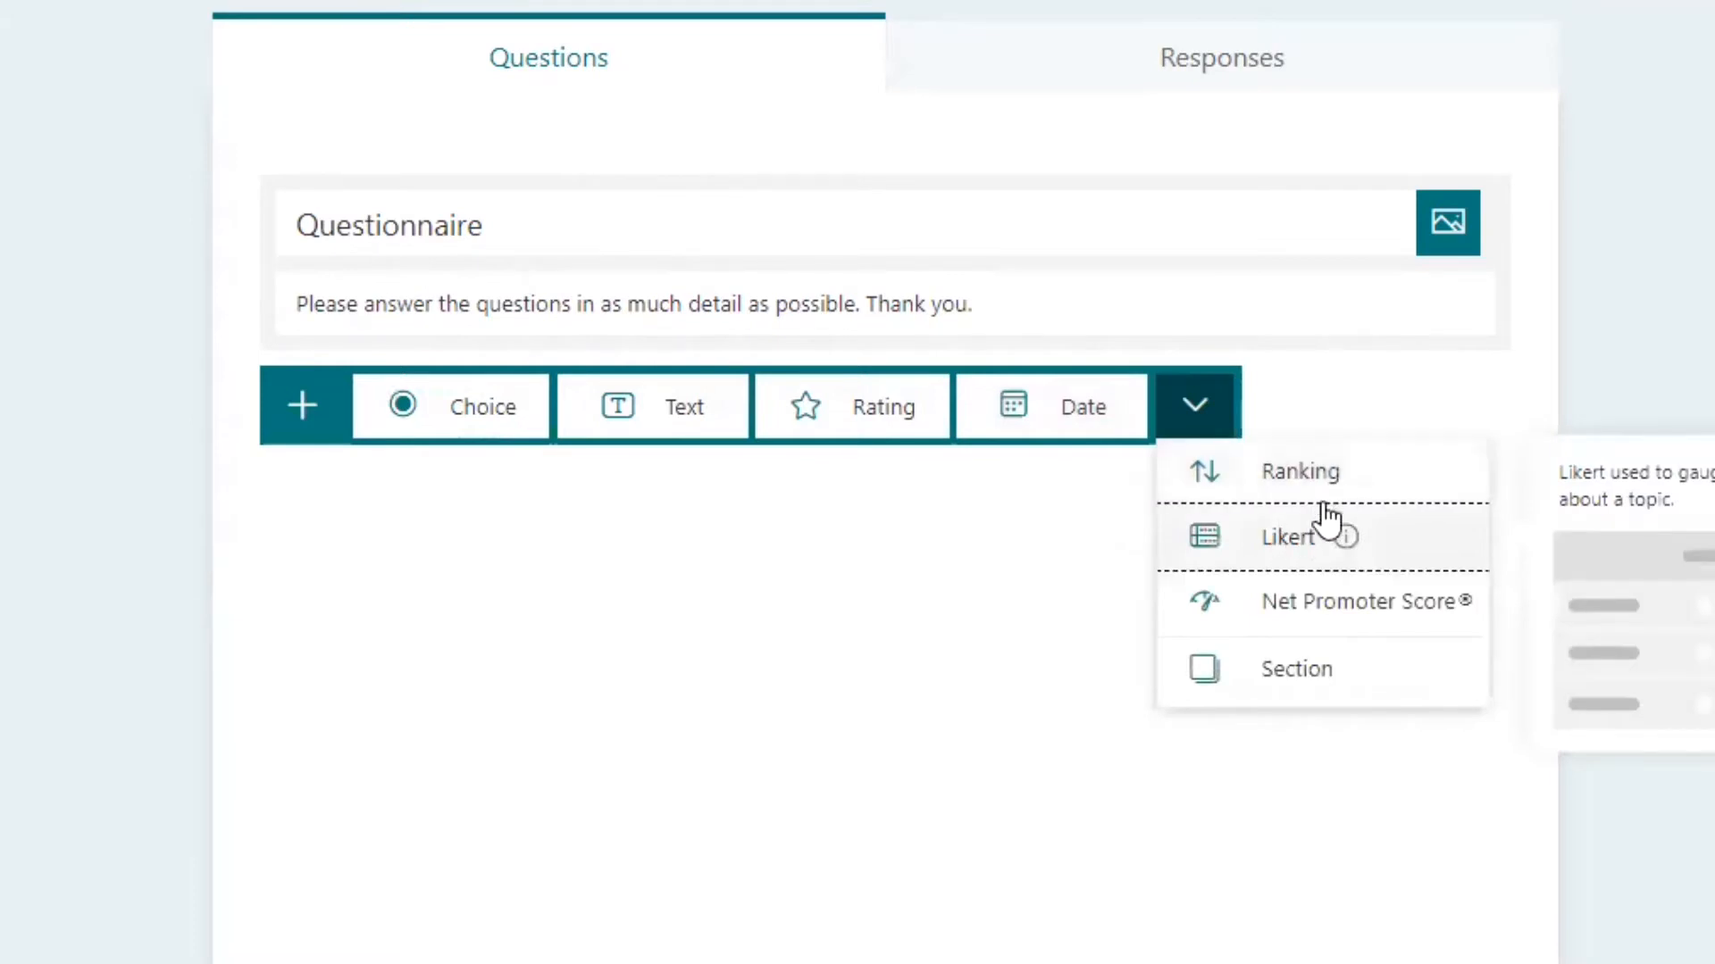
{"action": "left_click", "coordinate": [1274, 537]}
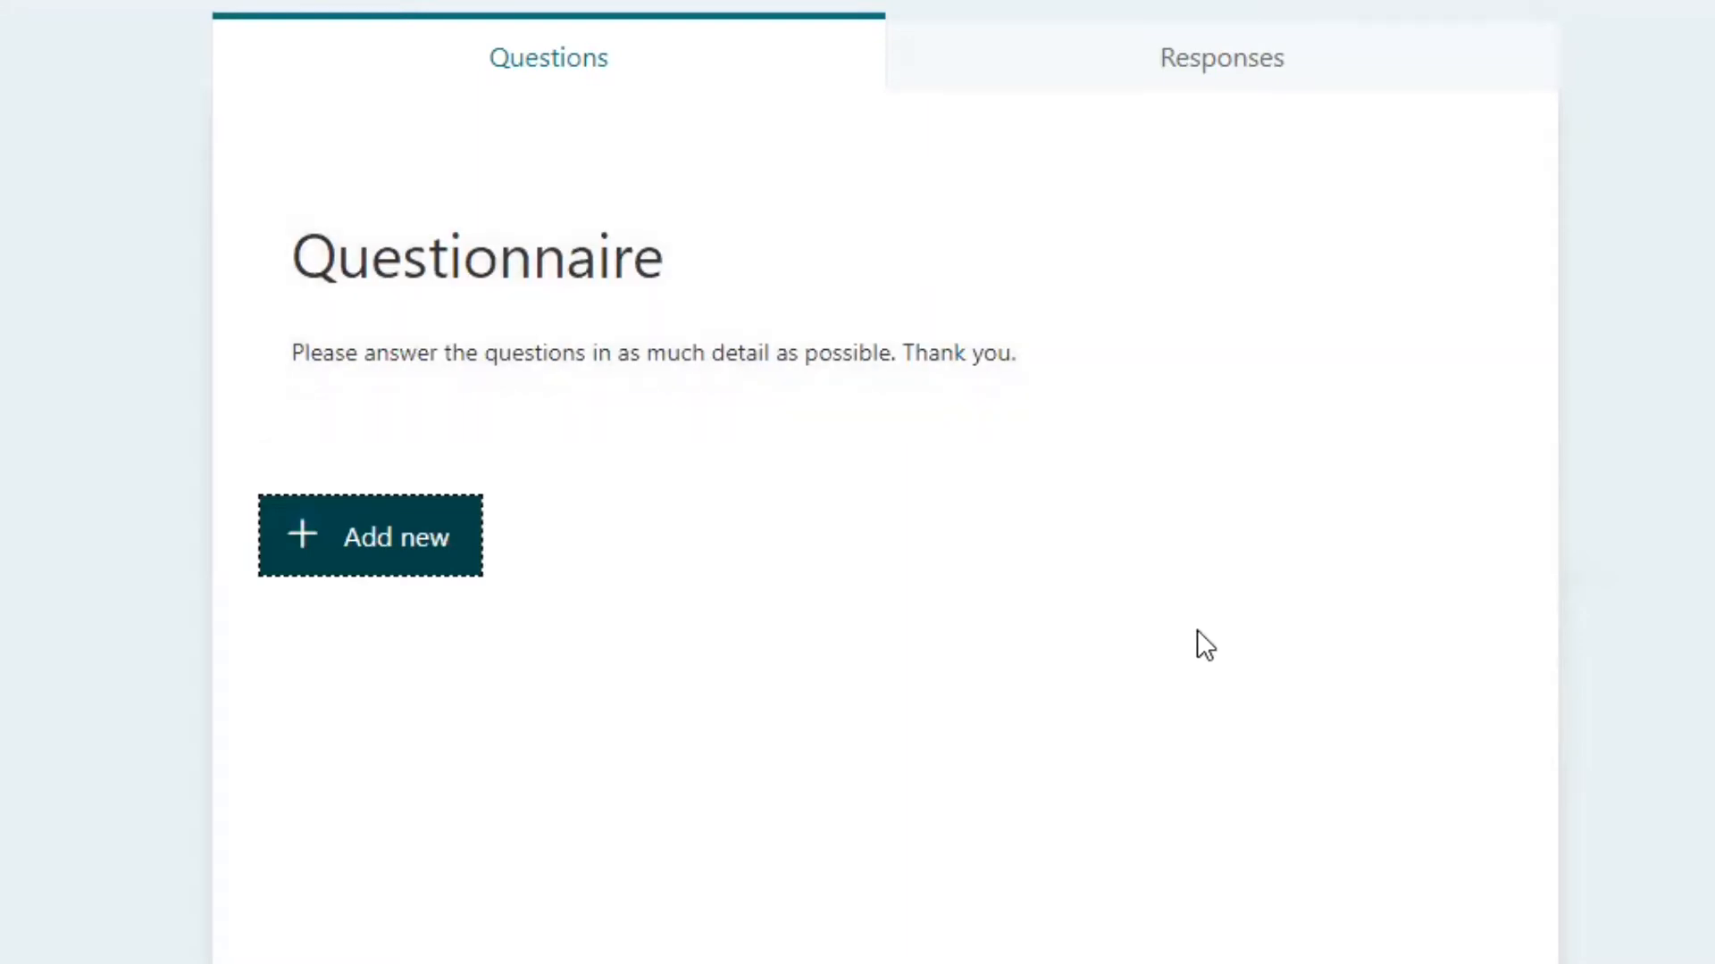
Step: Add a new Likert question below the questionnaire's description
{"action": "left_click", "coordinate": [375, 539]}
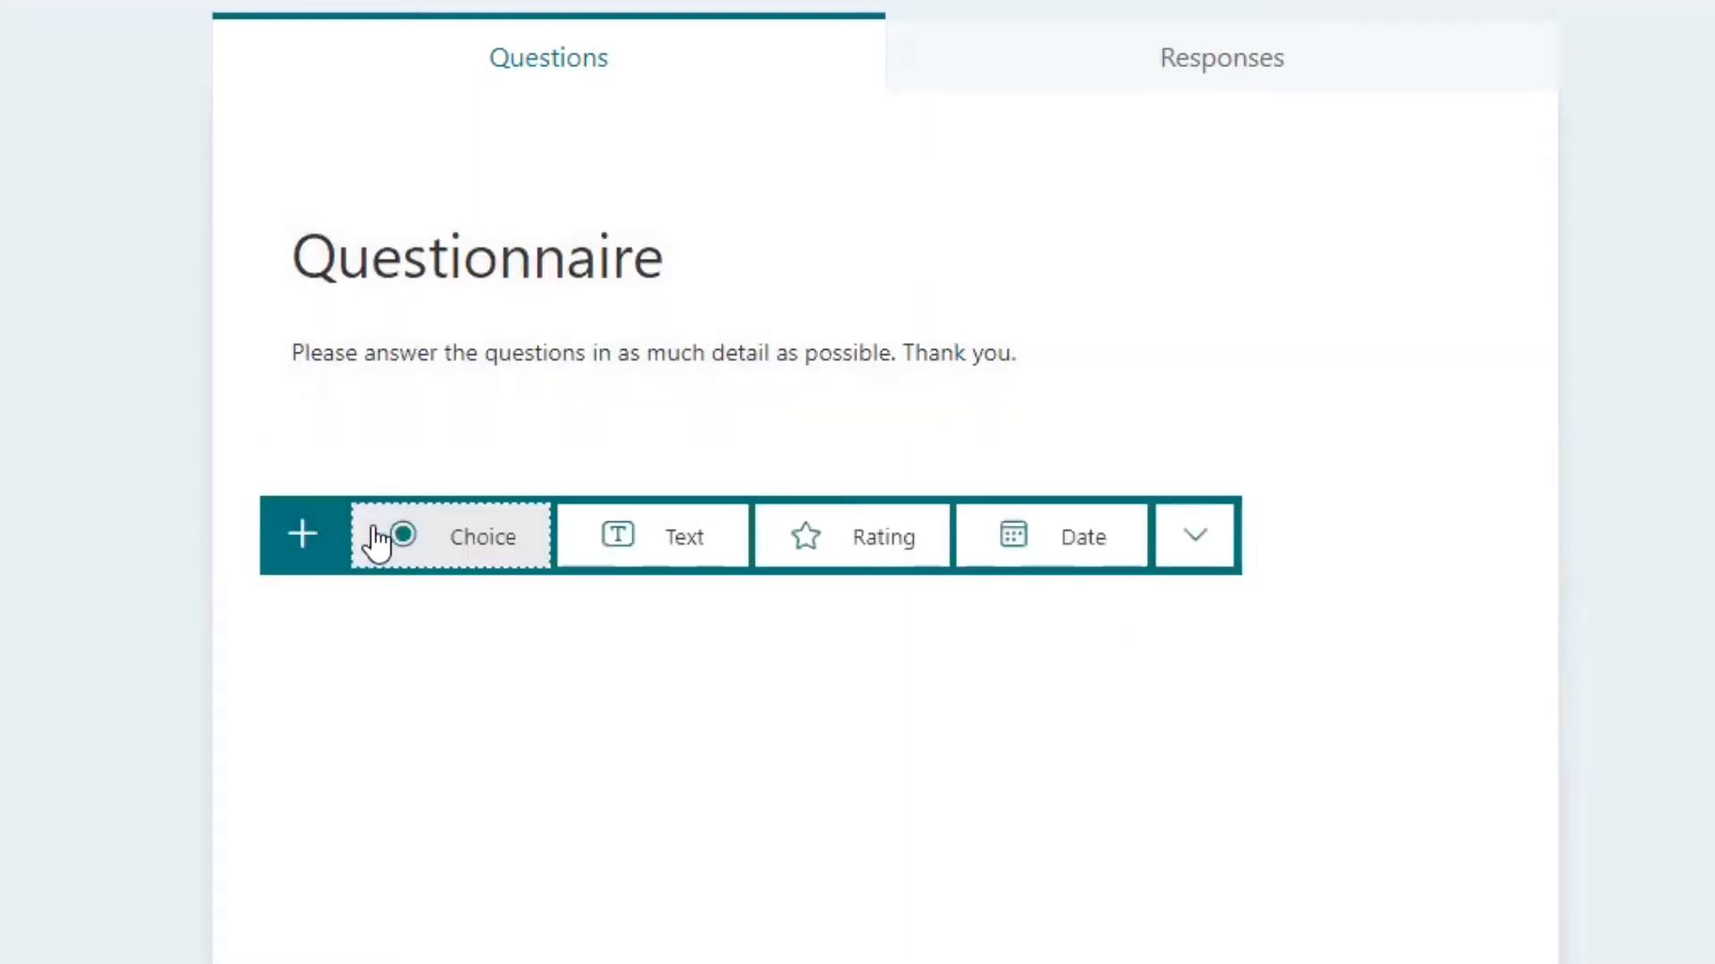
{"action": "left_click", "coordinate": [1194, 540]}
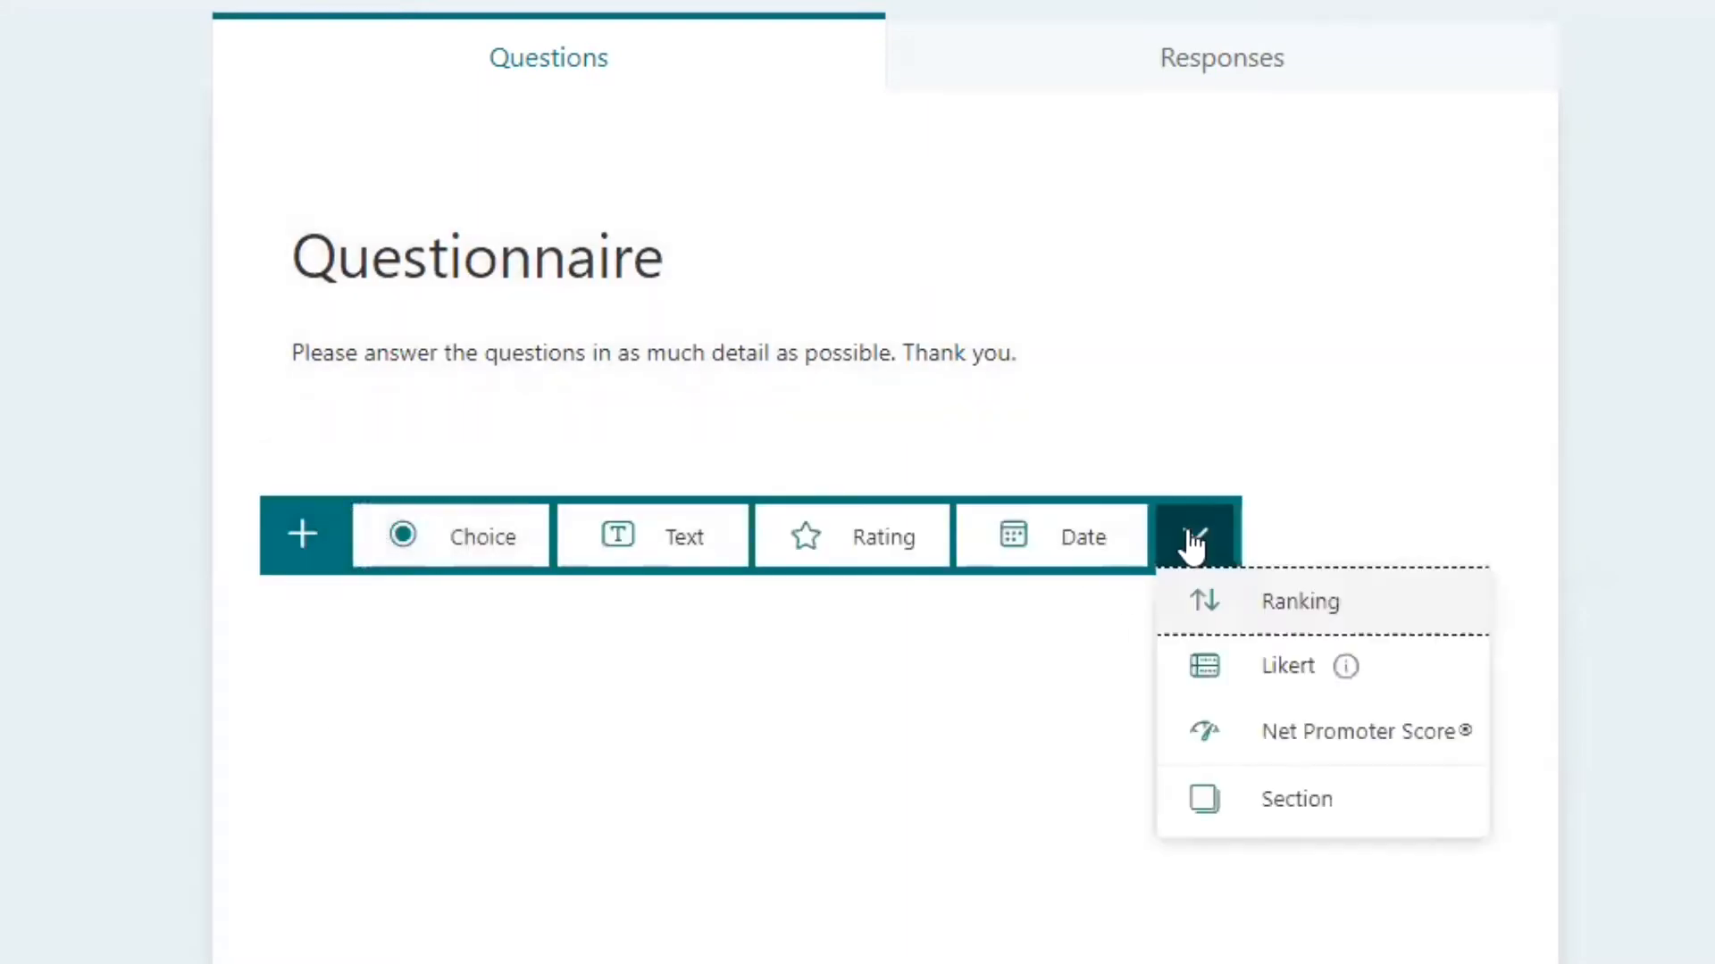
{"action": "mouse_move", "coordinate": [1234, 673]}
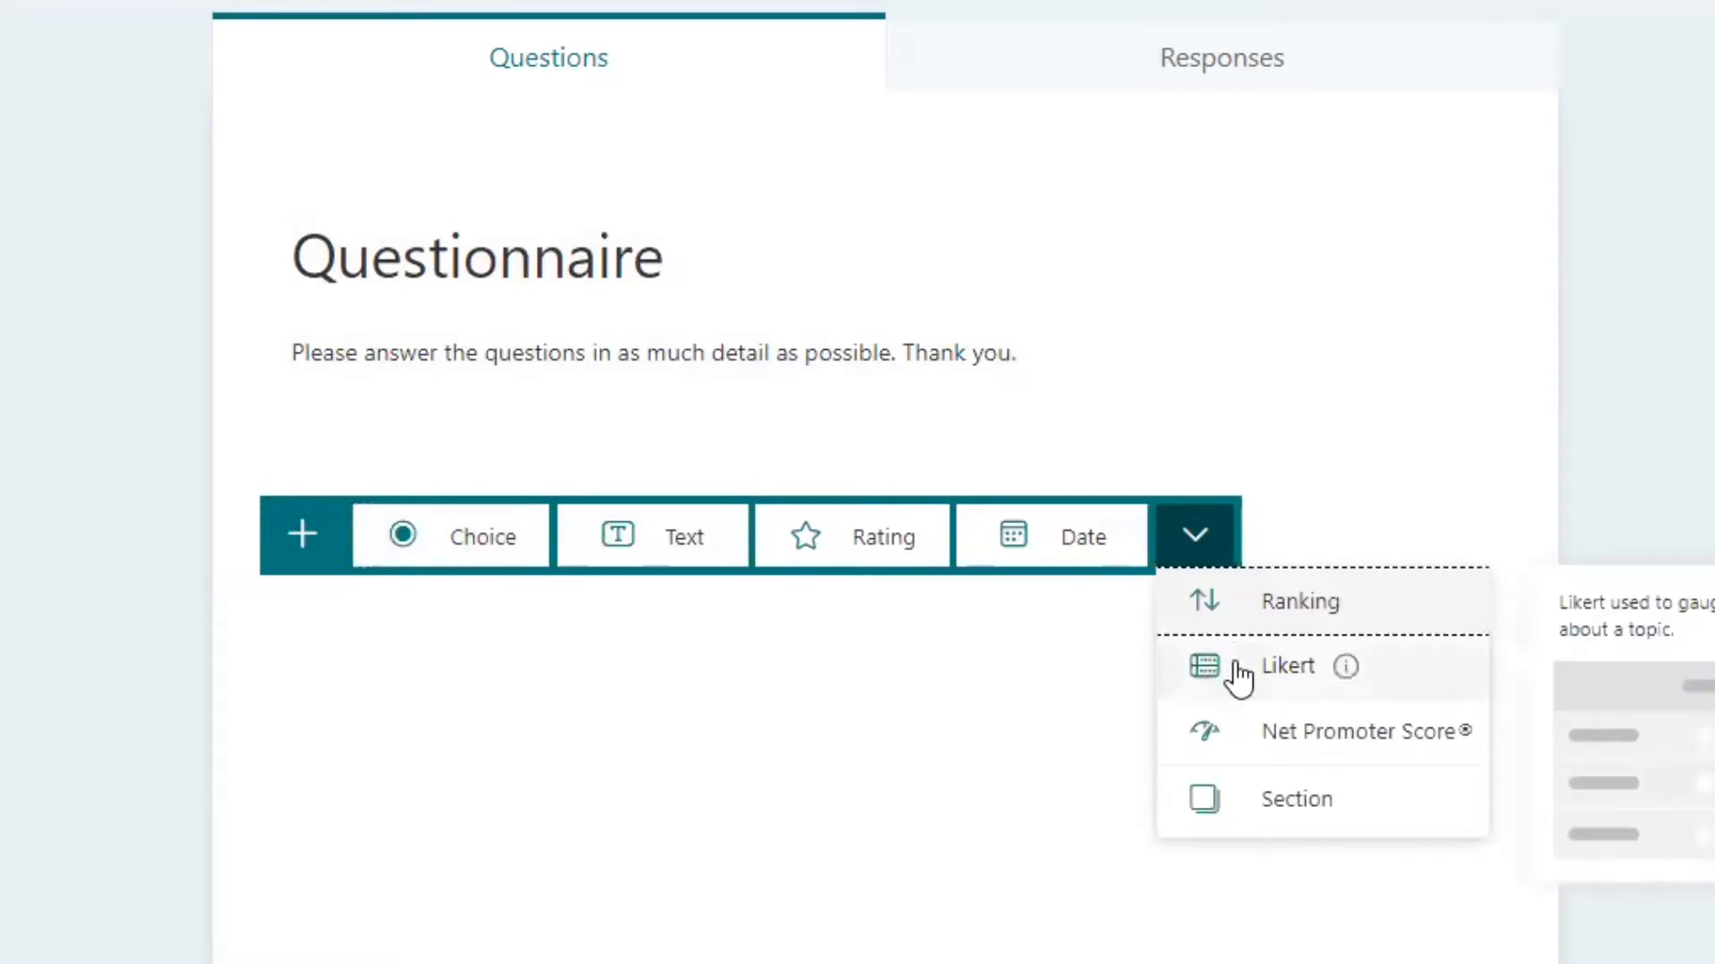
{"action": "left_click", "coordinate": [1235, 665]}
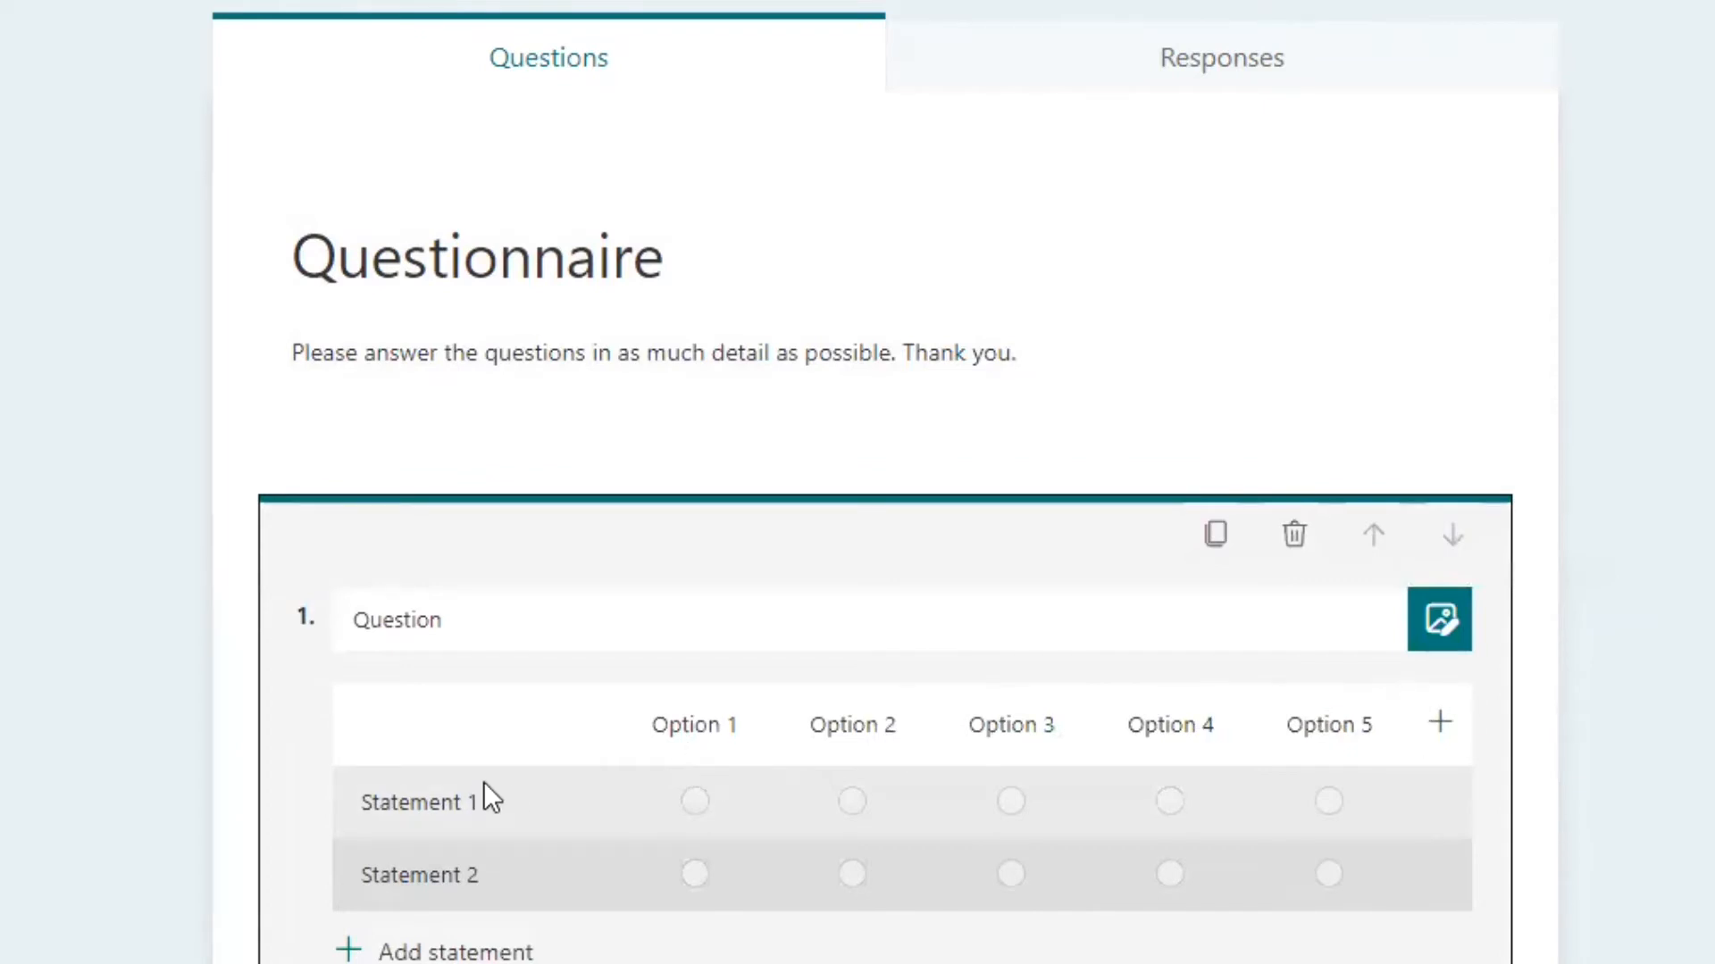
Step: Rename the first option column of the Likert question as "Strongly agree"
{"action": "left_click", "coordinate": [710, 730]}
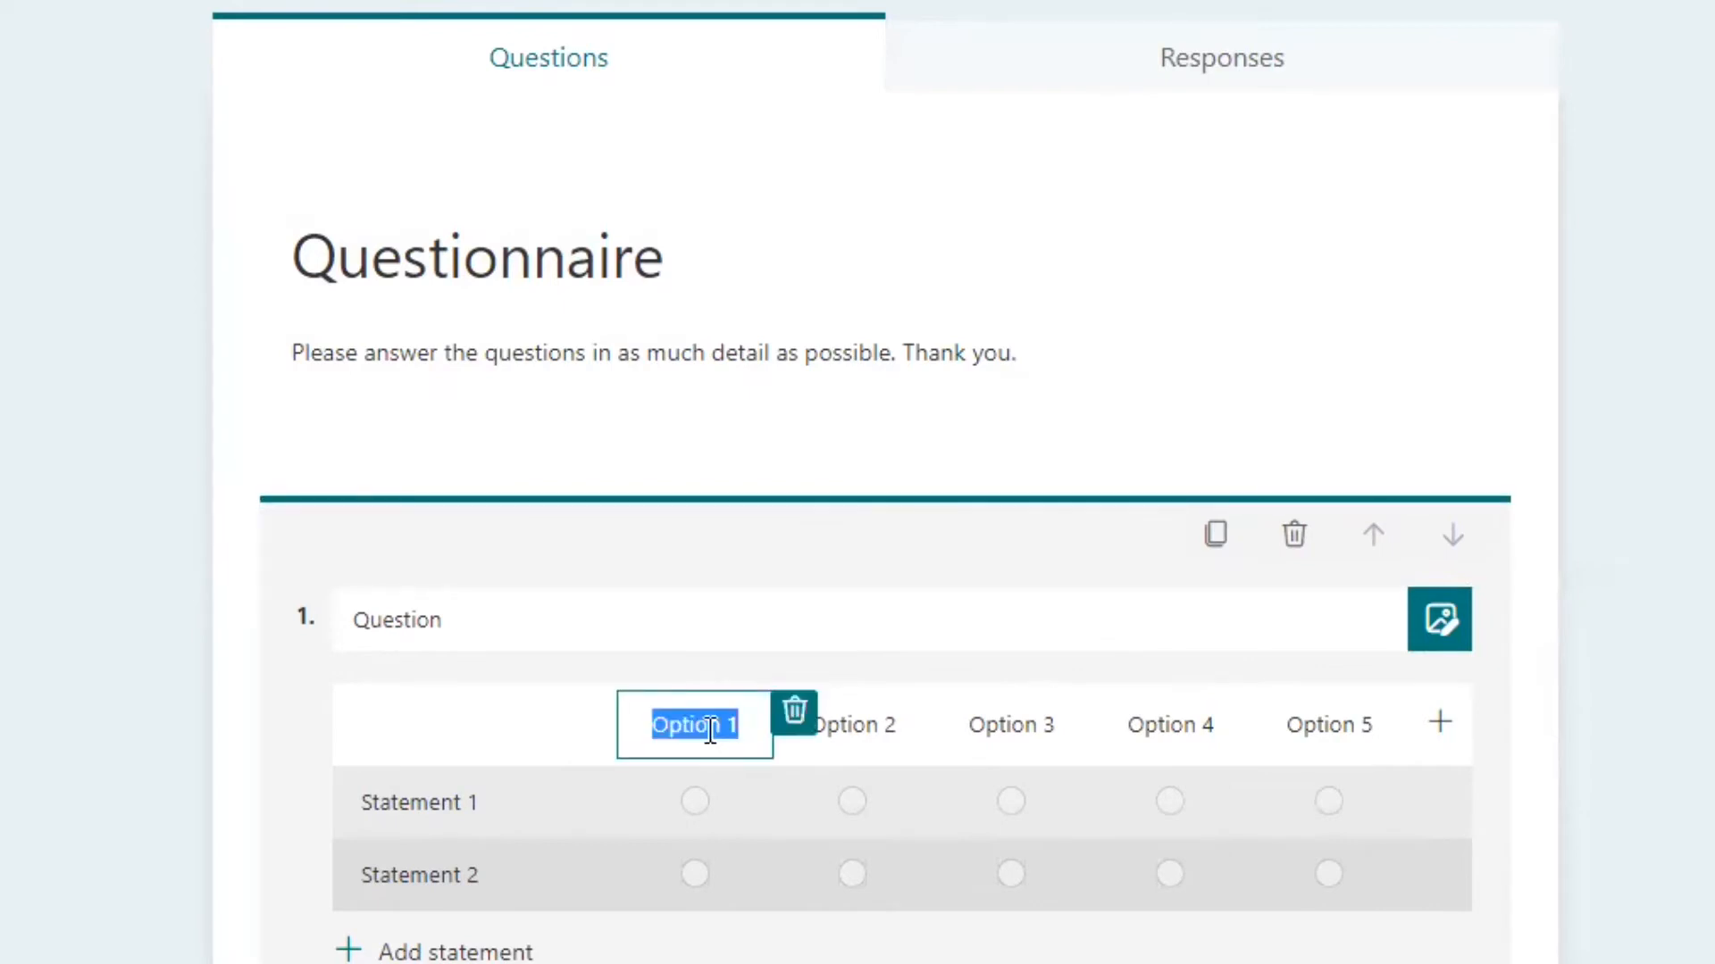
{"action": "left_click", "coordinate": [710, 731]}
{"action": "type", "text": "s"}
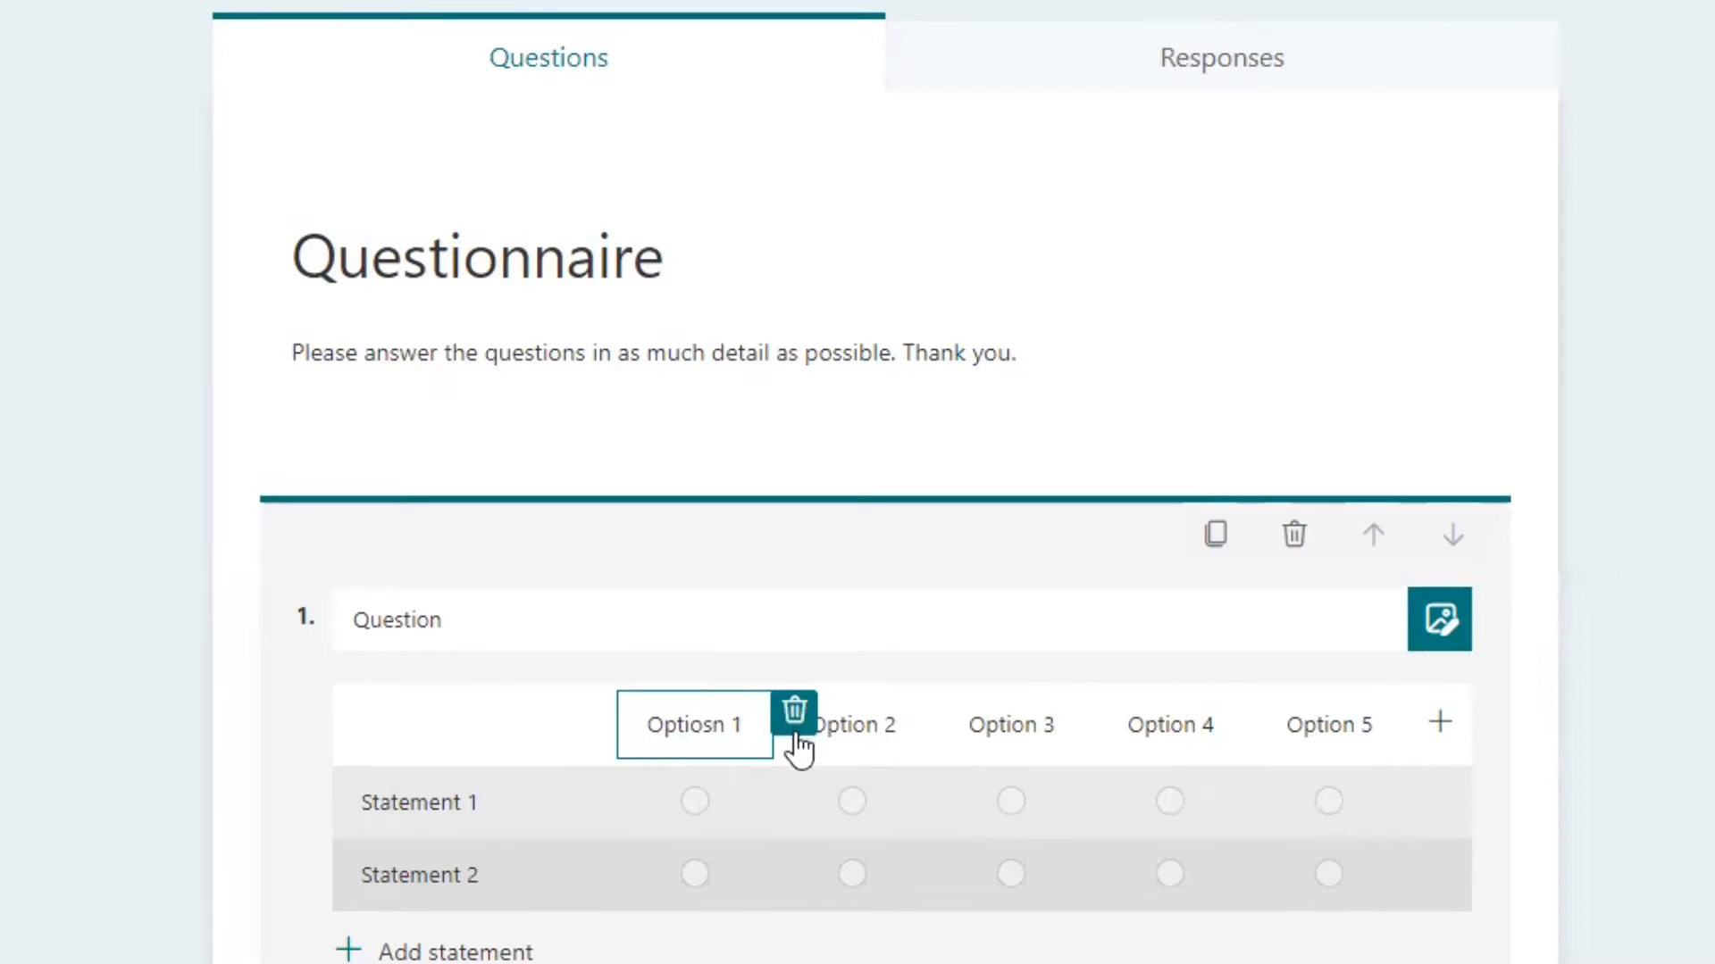
{"action": "left_click", "coordinate": [746, 722]}
{"action": "left_click", "coordinate": [688, 723], "text": "shift"}
{"action": "key", "text": "ctrl+a"}
{"action": "type", "text": "s"}
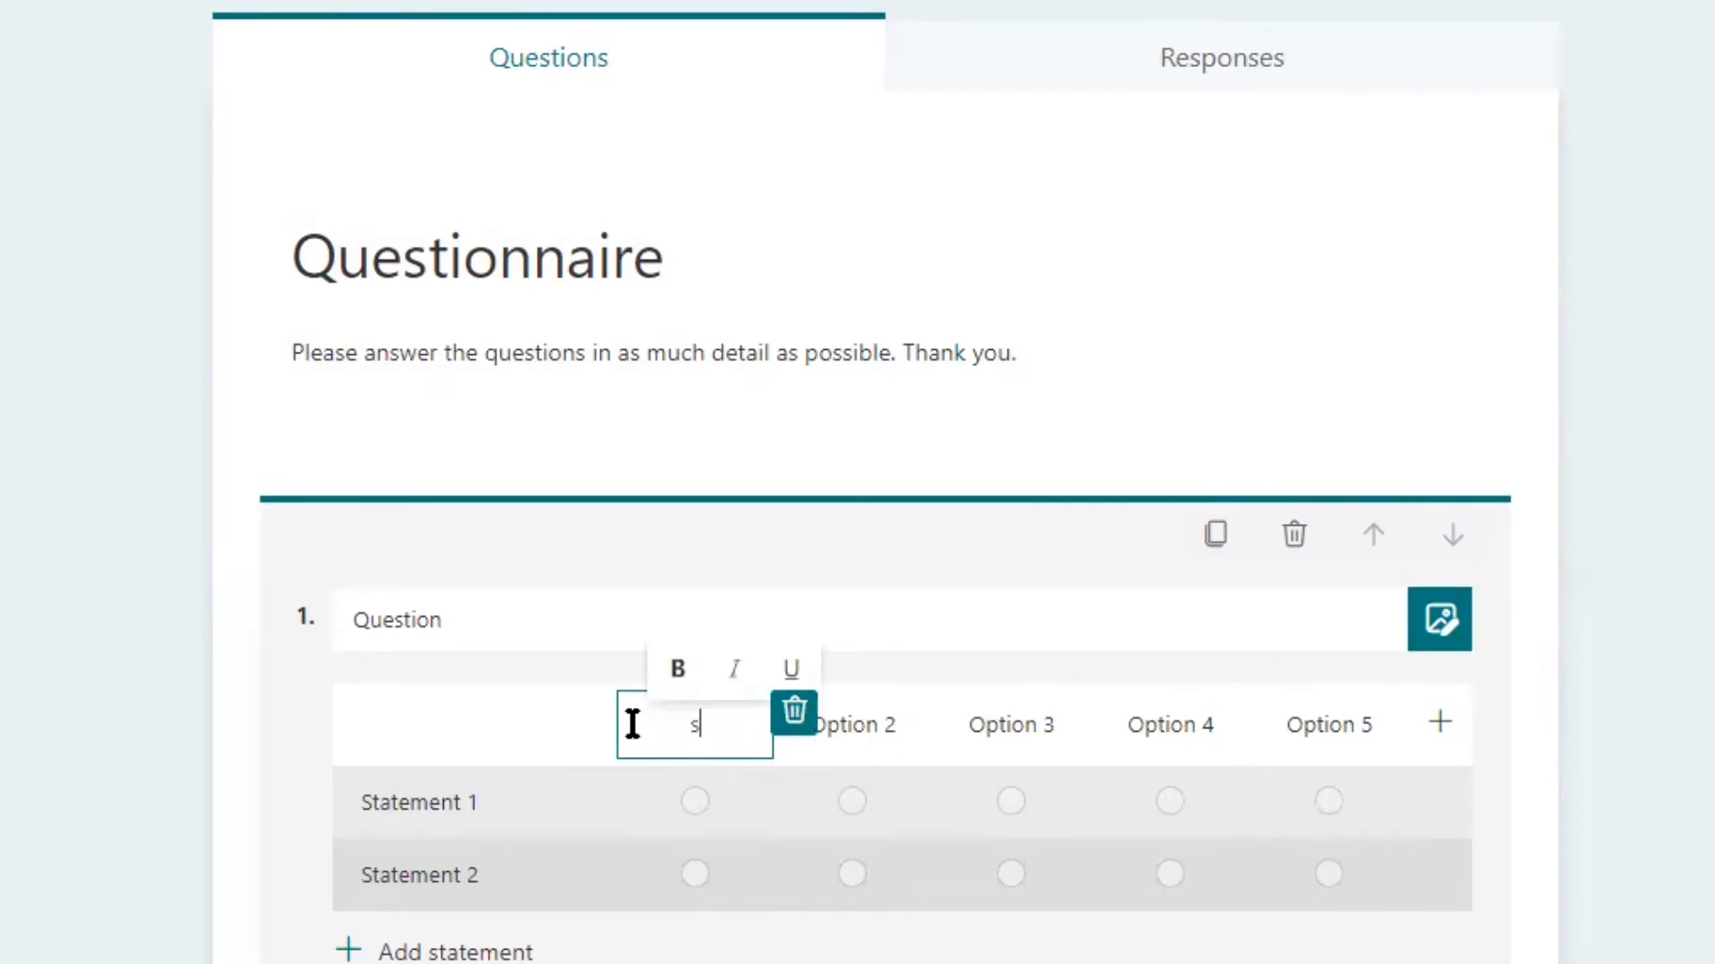
{"action": "type", "text": "tro"}
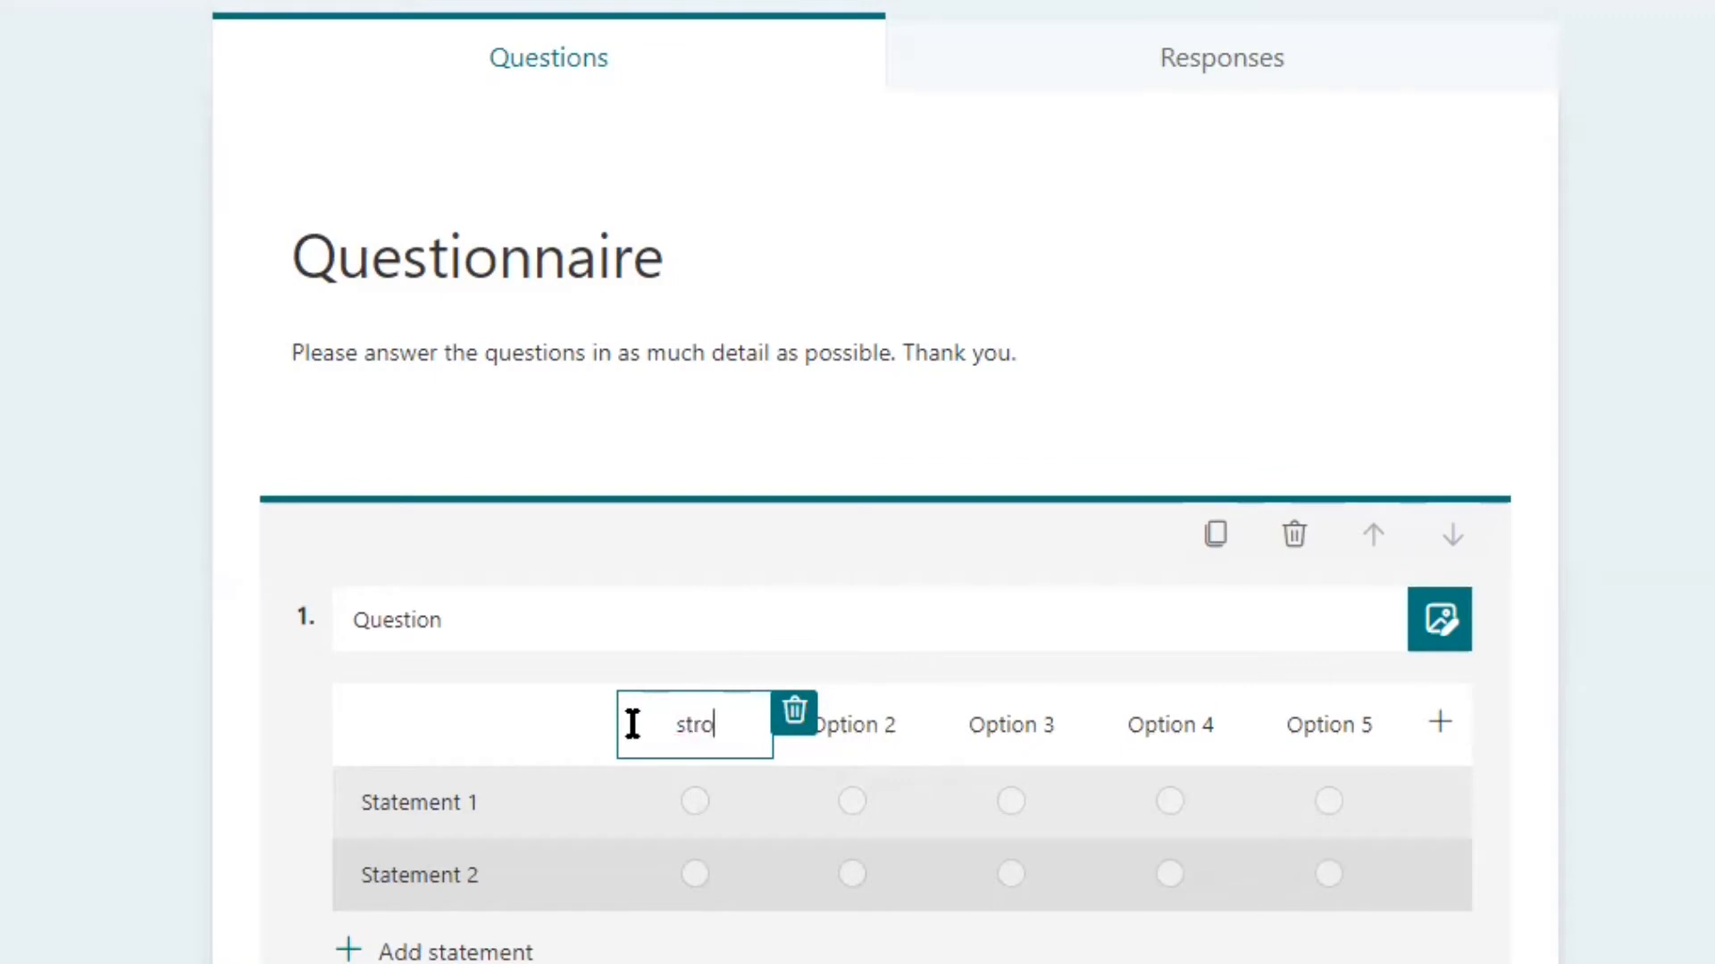
{"action": "key", "text": "BackSpace"}
{"action": "key", "text": "BackSpace"}
{"action": "key", "text": "BackSpace"}
{"action": "key", "text": "BackSpace"}
{"action": "type", "text": "Strongly agree"}
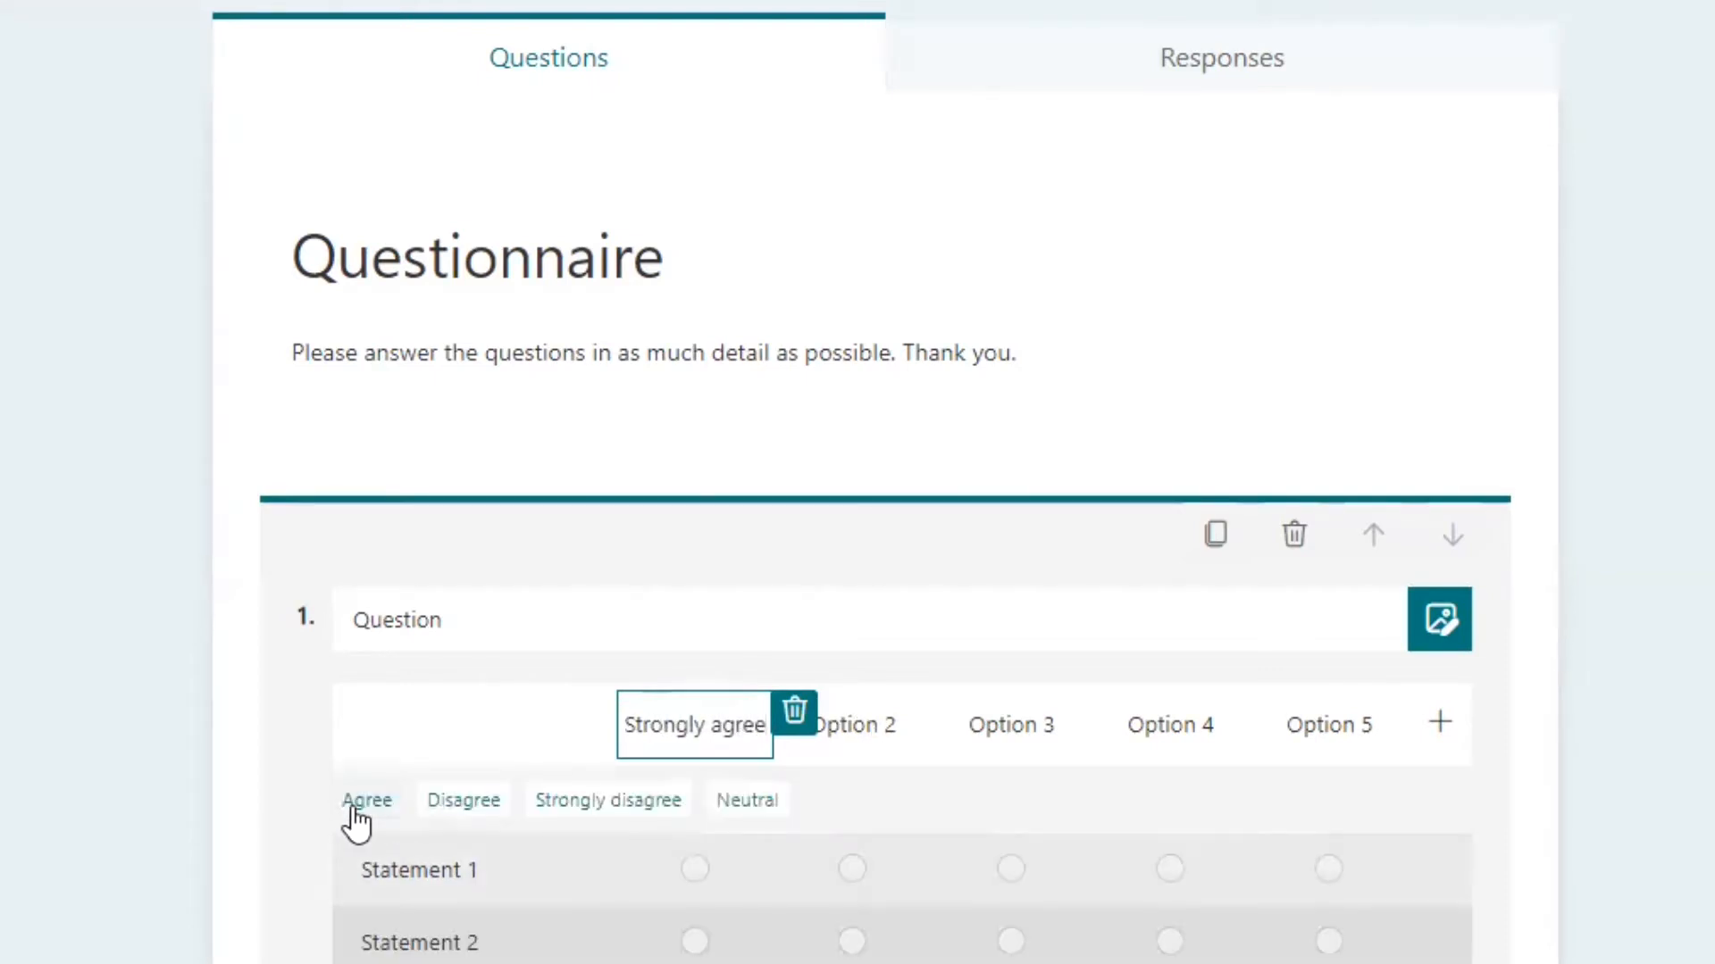
Step: Fill the remaining four option columns with the suggested labels Agree, Neutral, Disagree and Strongly disagree, in that order
{"action": "left_click", "coordinate": [366, 801]}
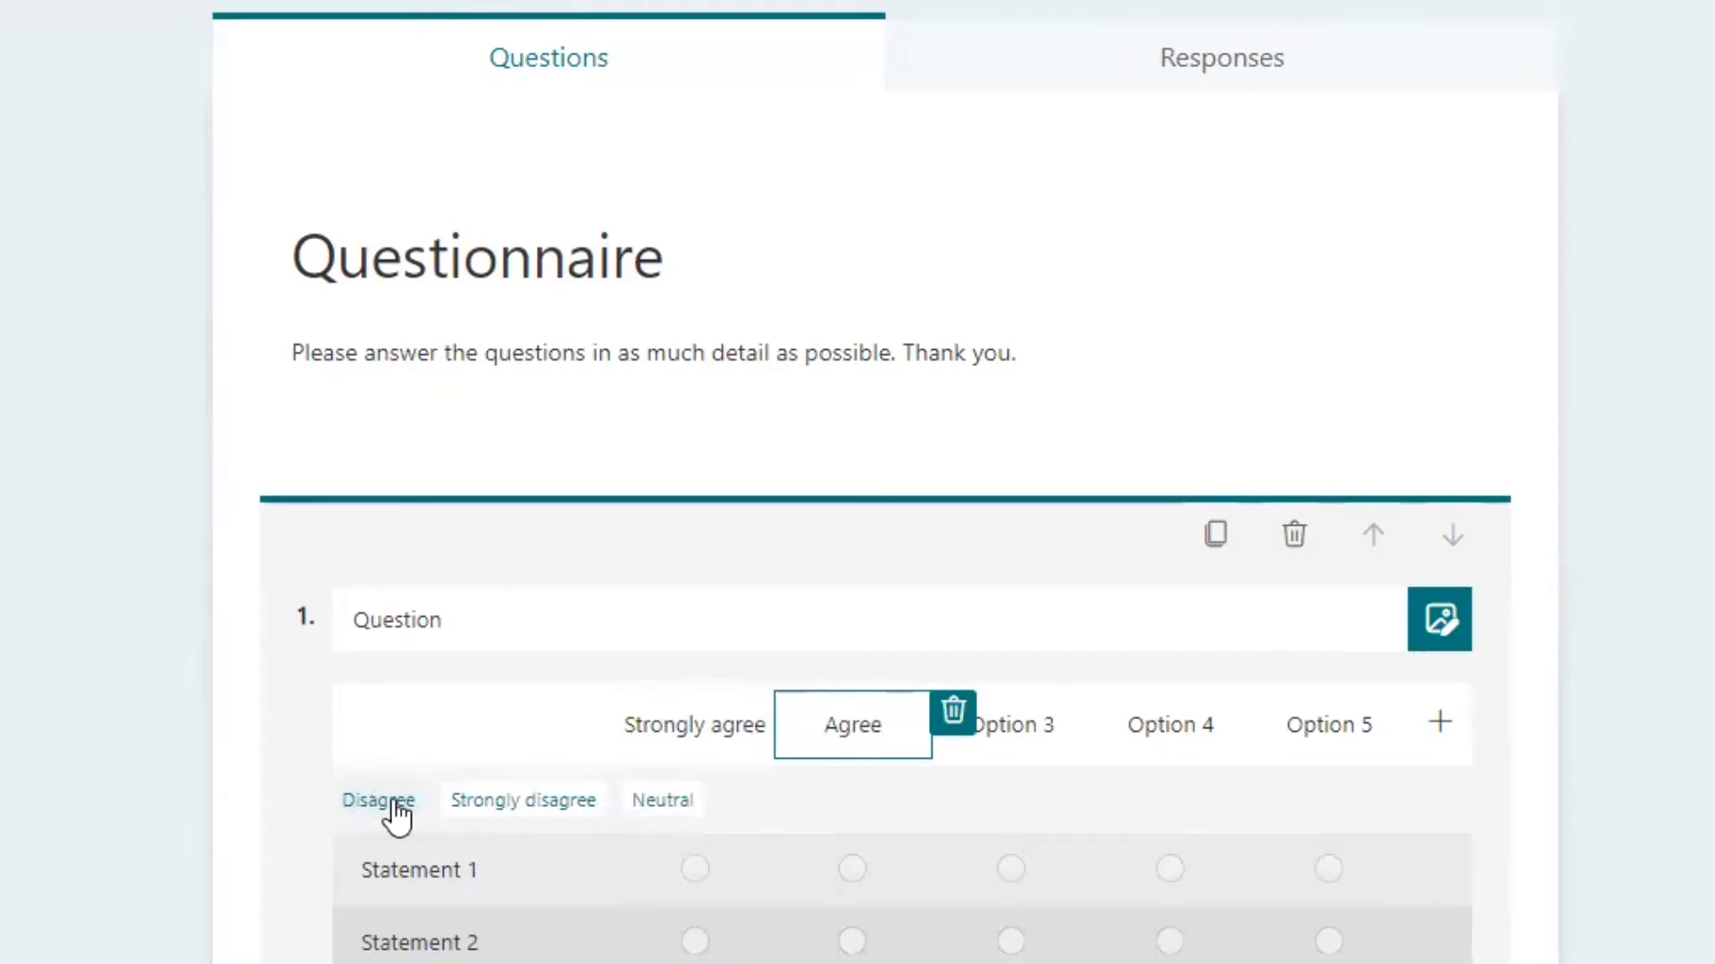
{"action": "left_click", "coordinate": [679, 809]}
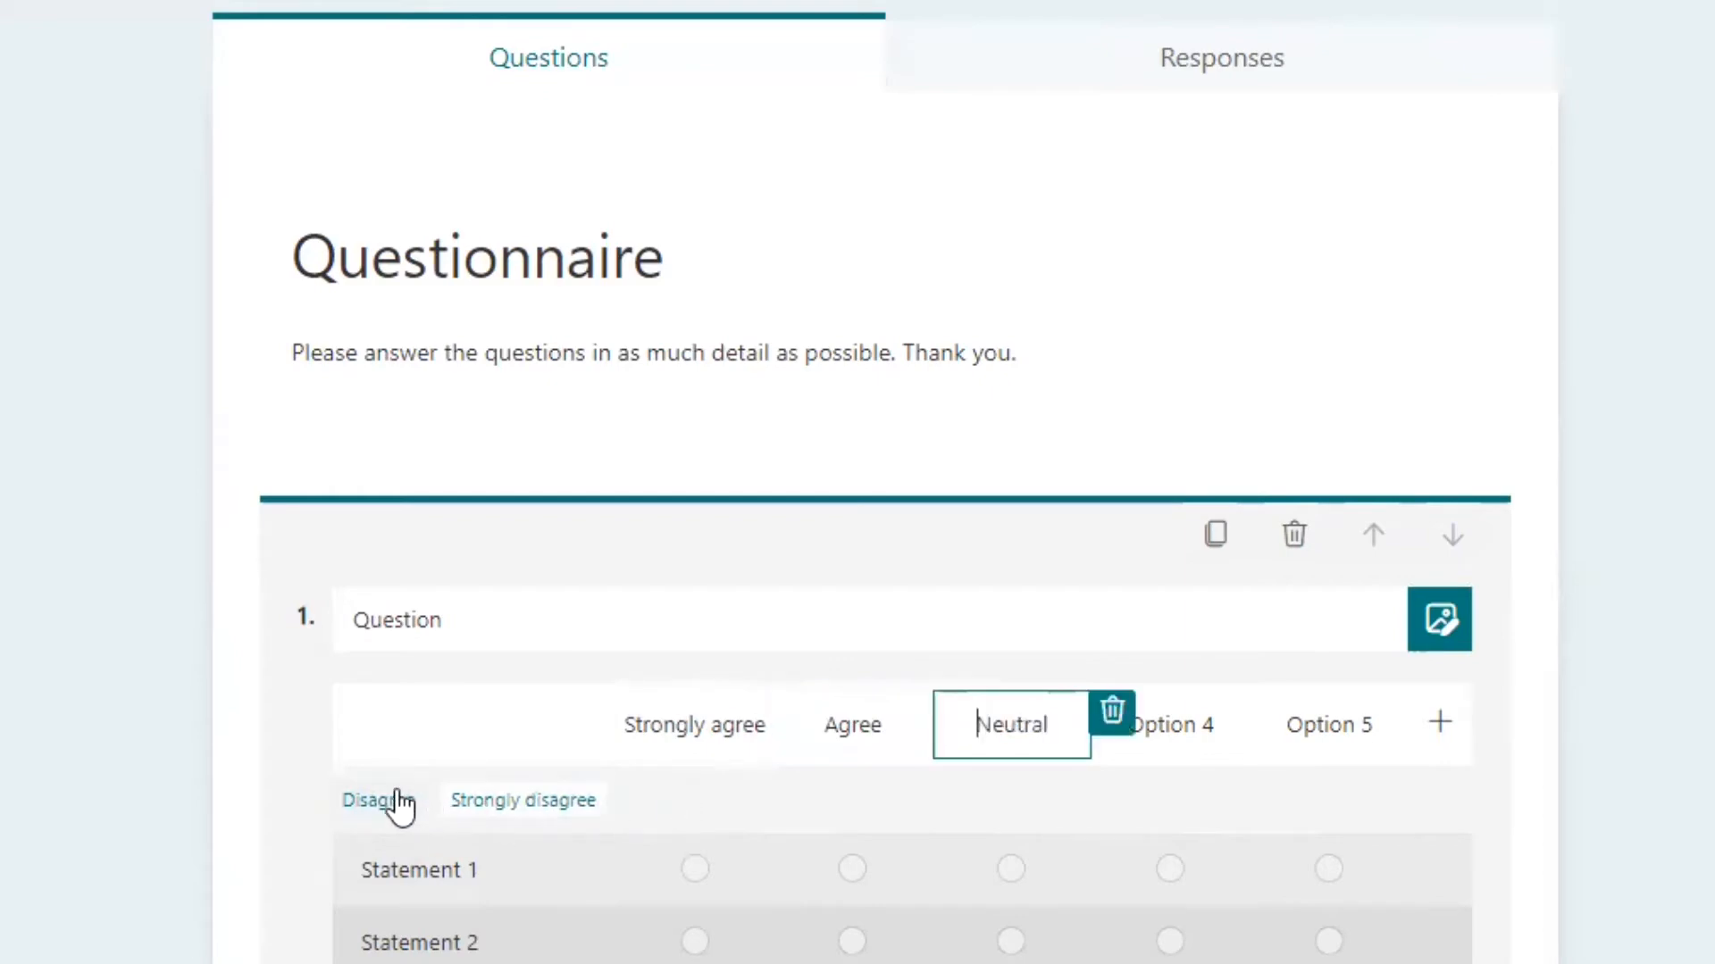
{"action": "left_click", "coordinate": [391, 806]}
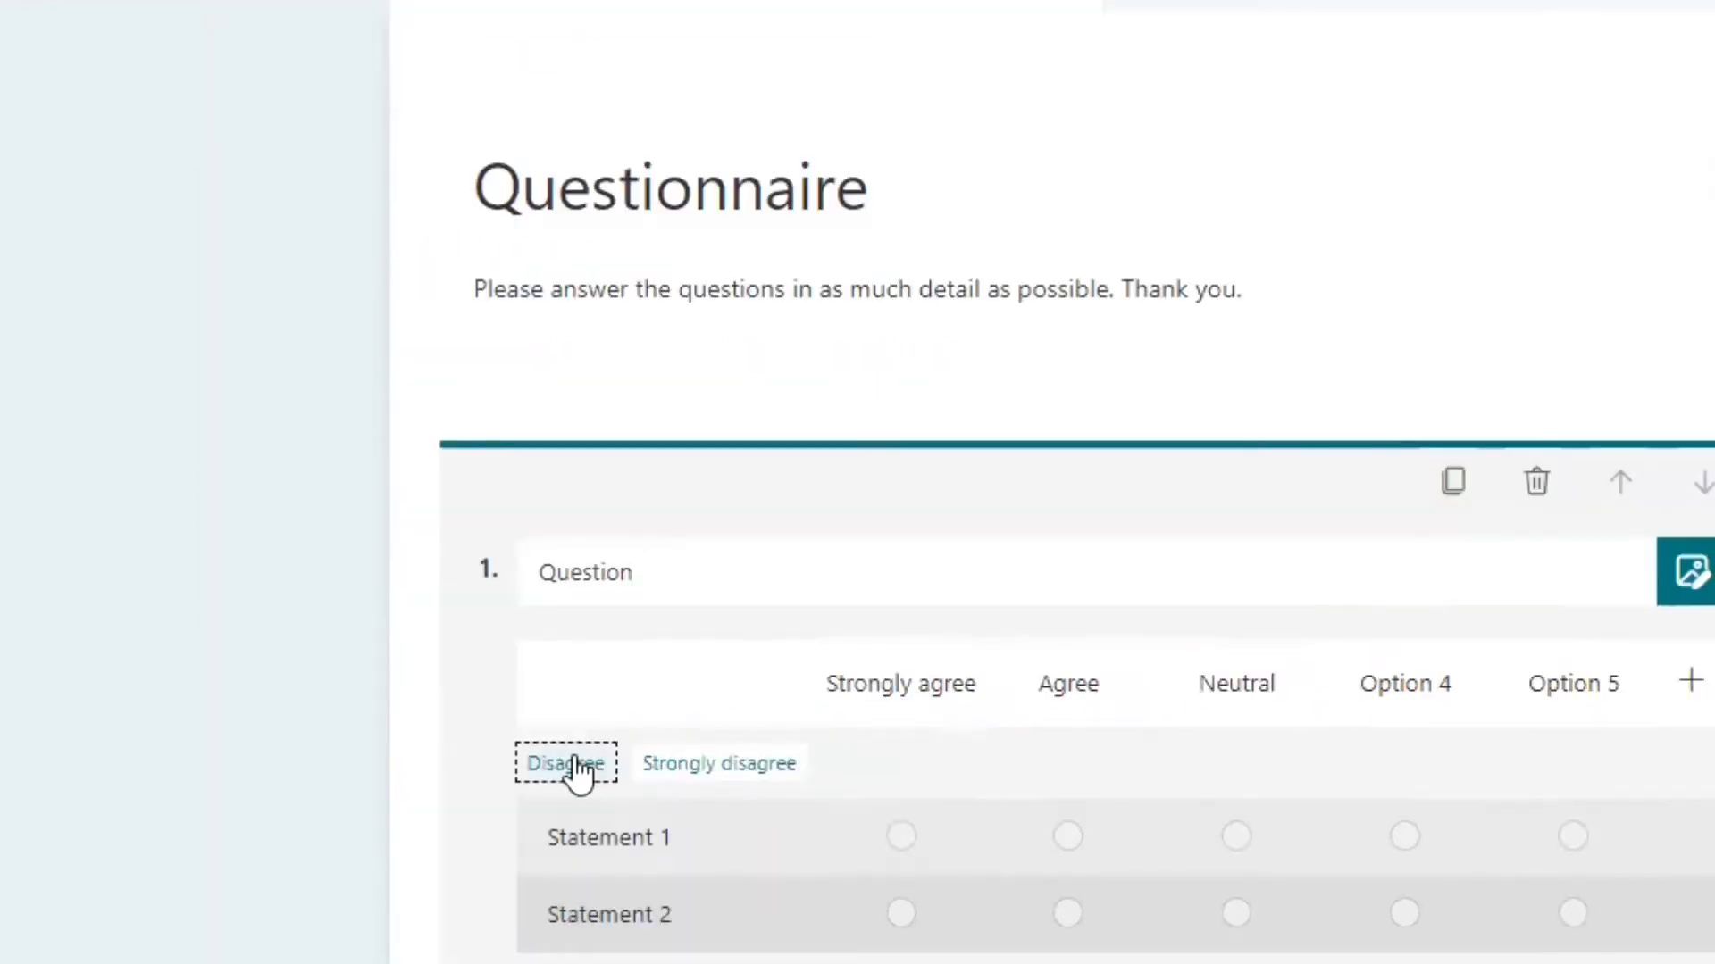
{"action": "left_click", "coordinate": [657, 769]}
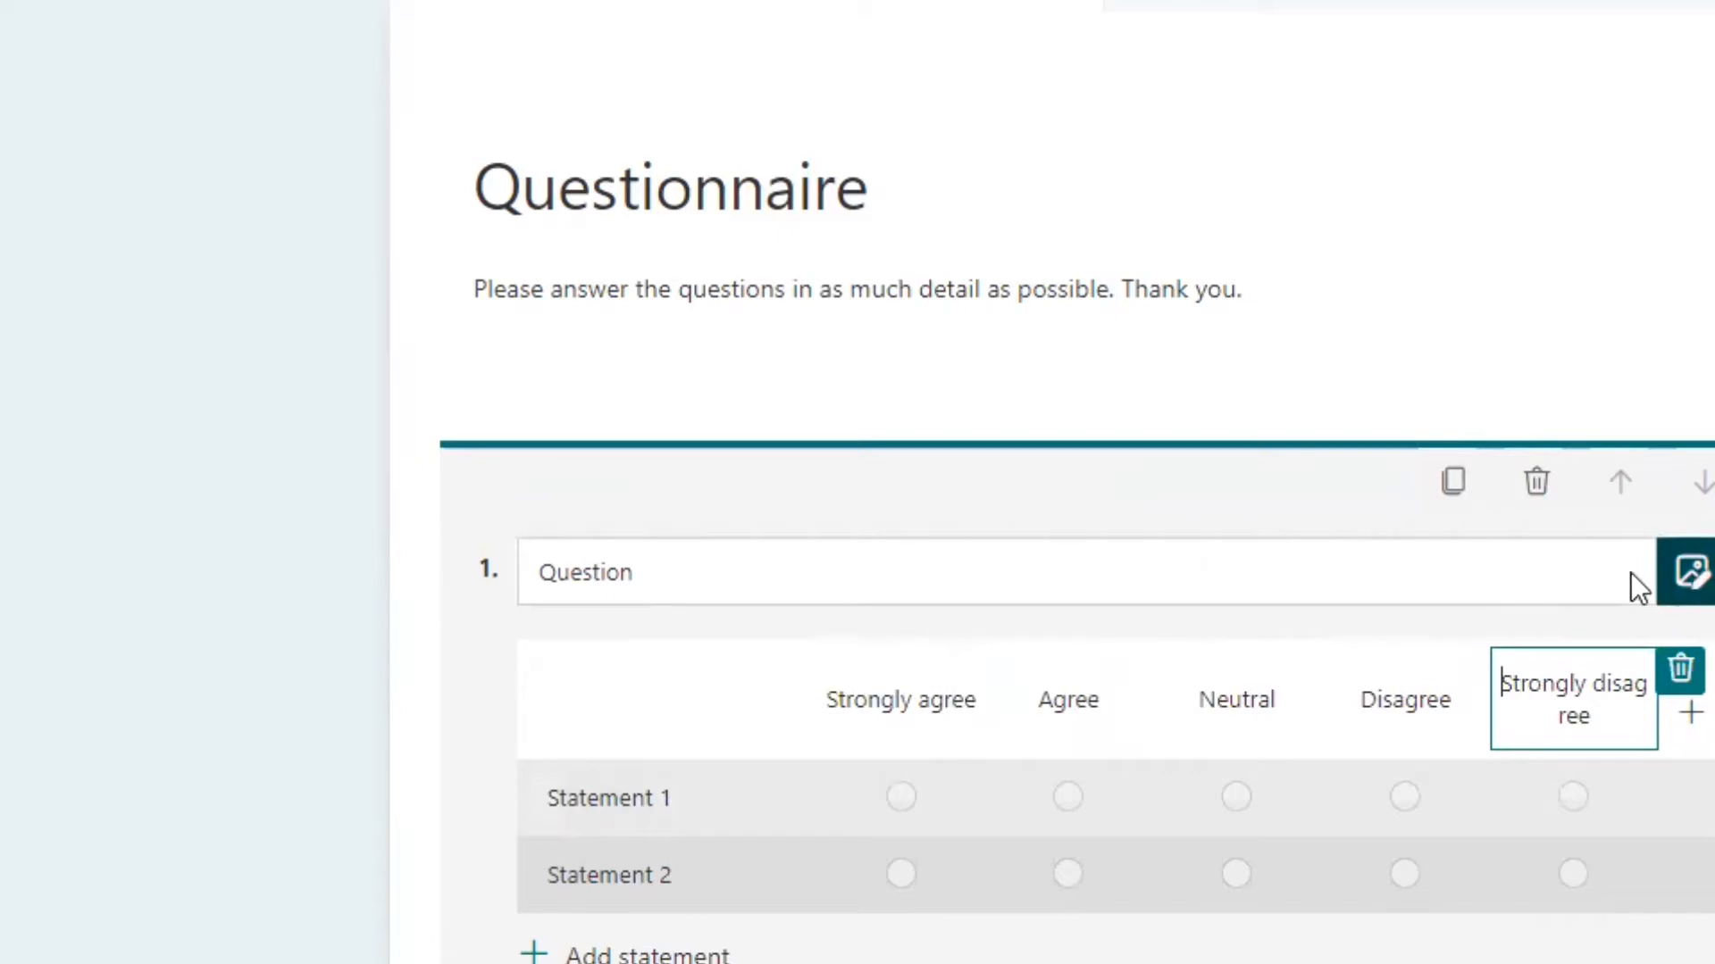
{"action": "left_click", "coordinate": [739, 505]}
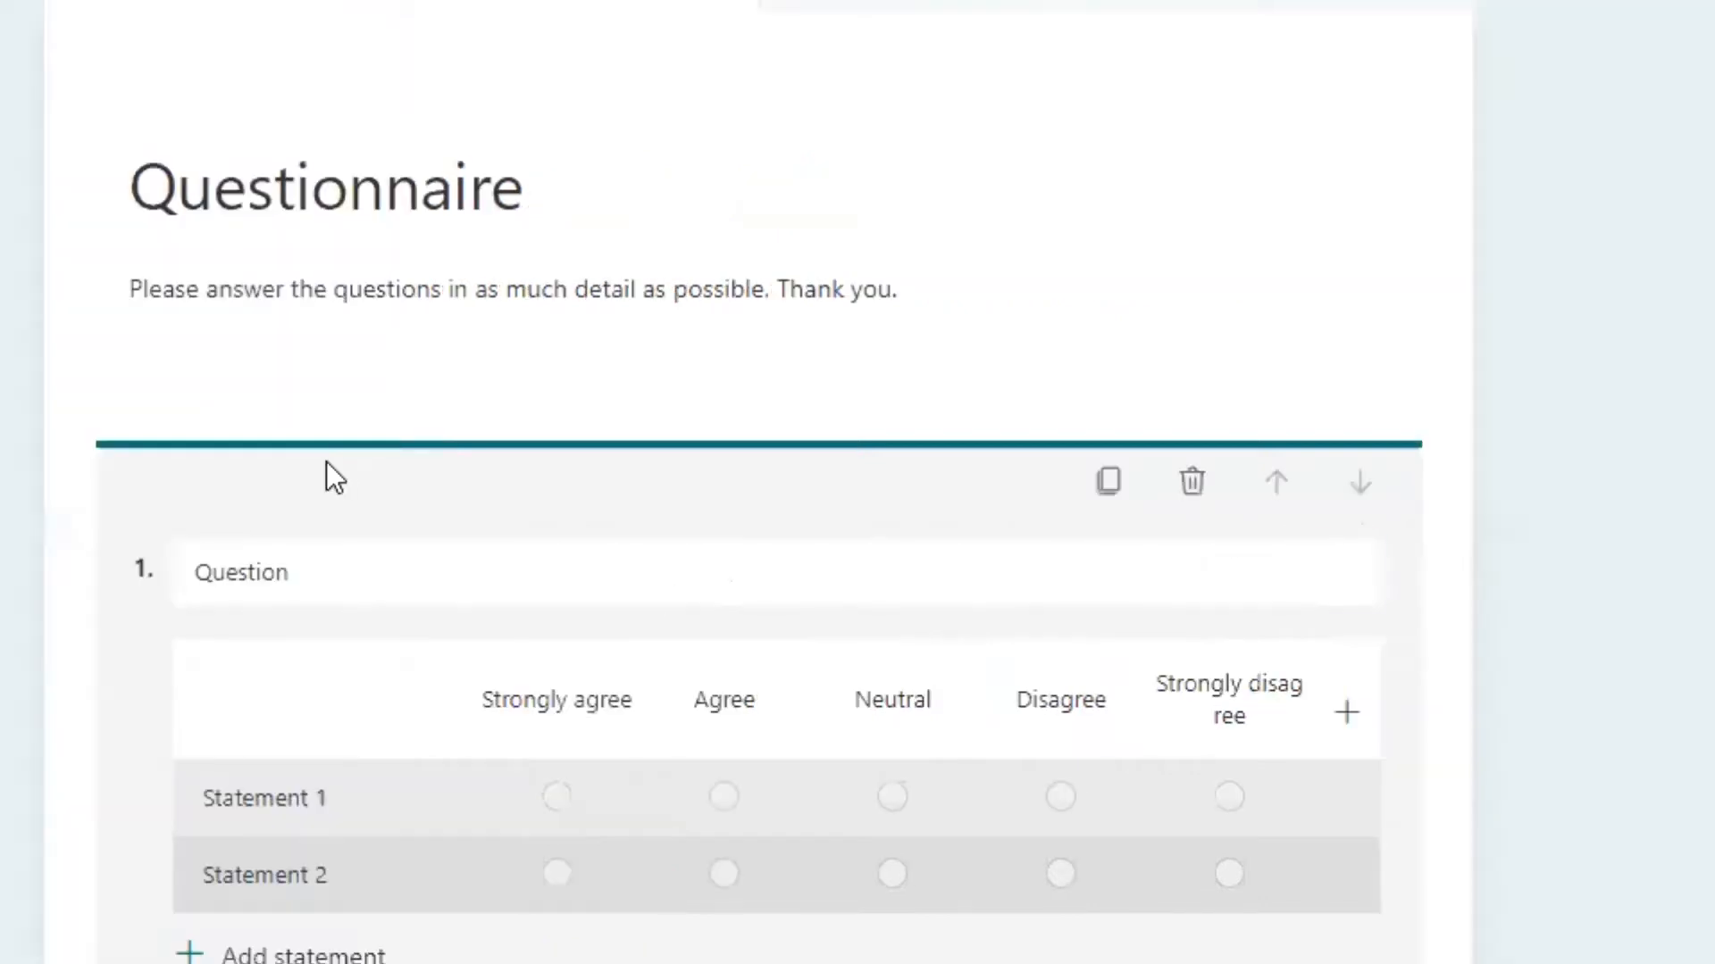
Step: Set the Likert question's text to "What do you enjoy most about our church services?"
{"action": "double_click", "coordinate": [290, 572]}
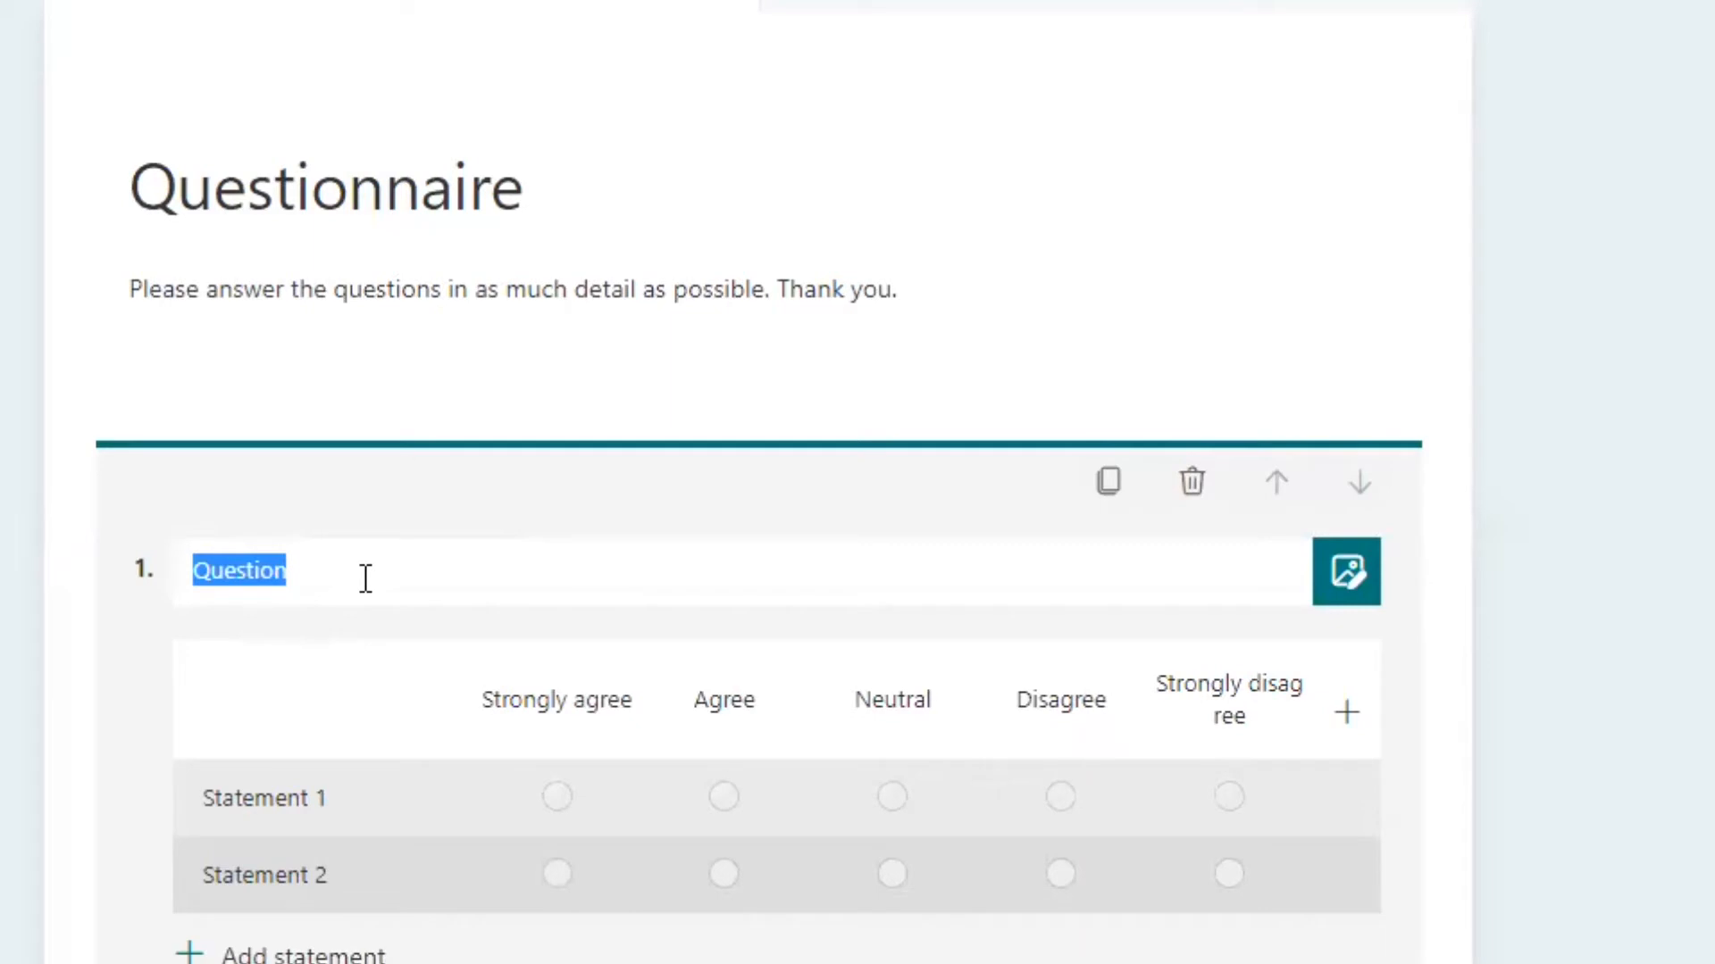
{"action": "type", "text": "W"}
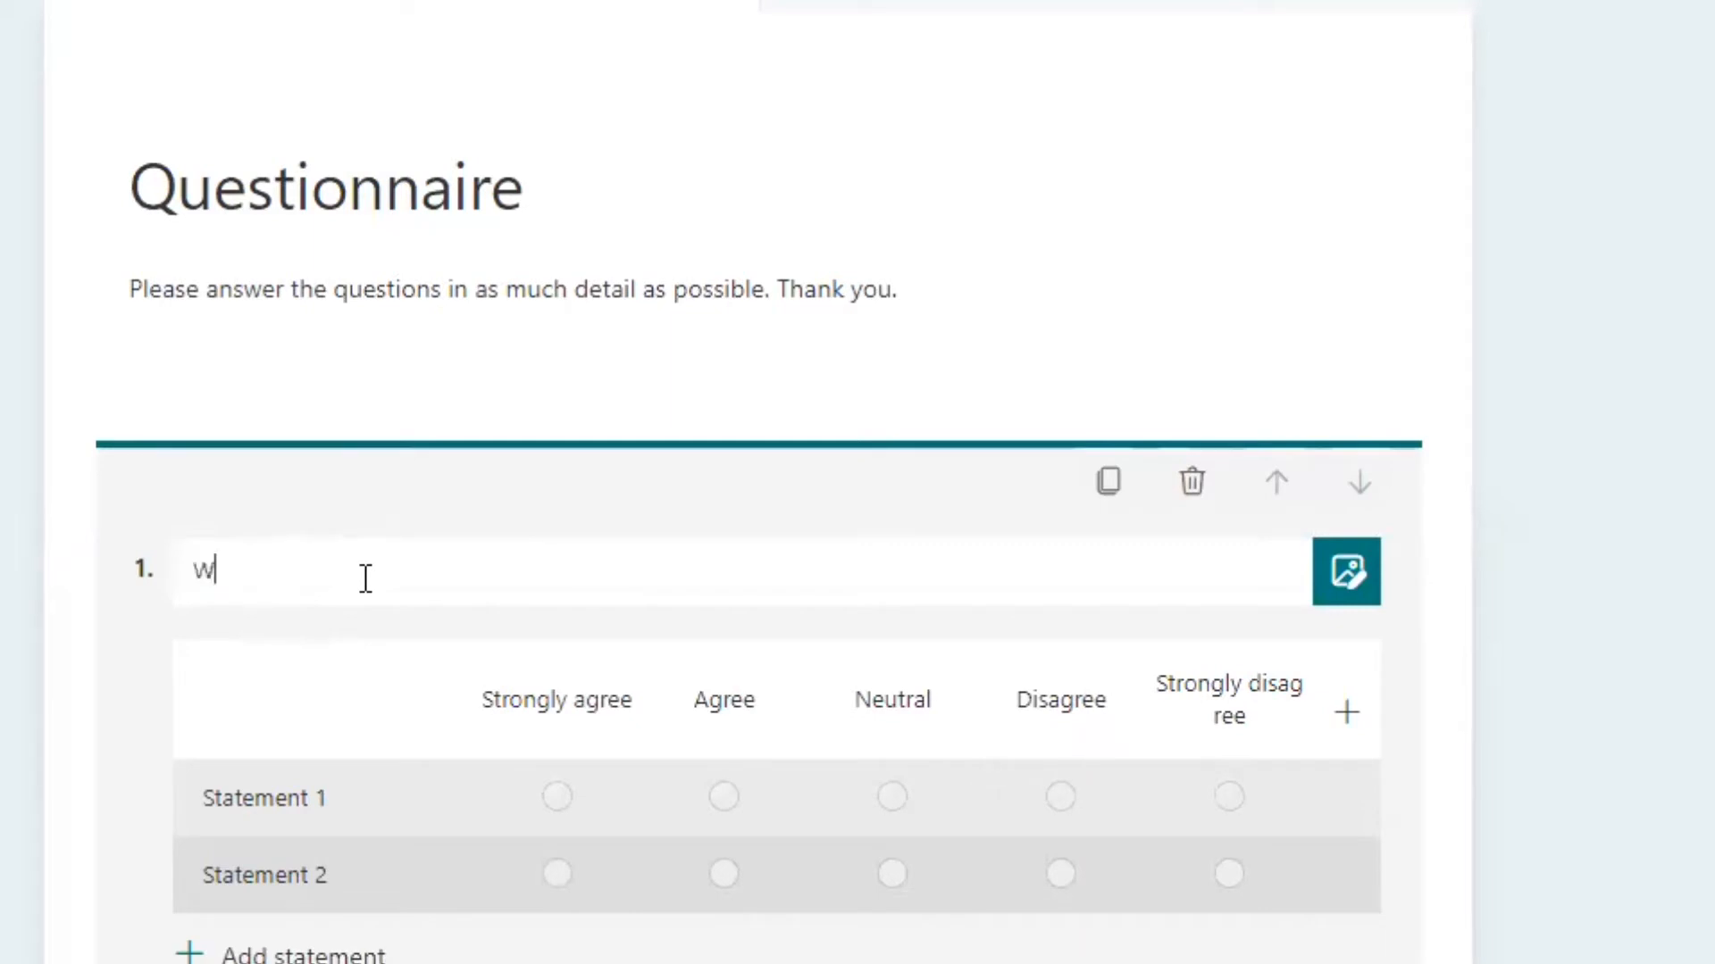
{"action": "type", "text": "hat d"}
{"action": "key", "text": "BackSpace"}
{"action": "type", "text": "do you "}
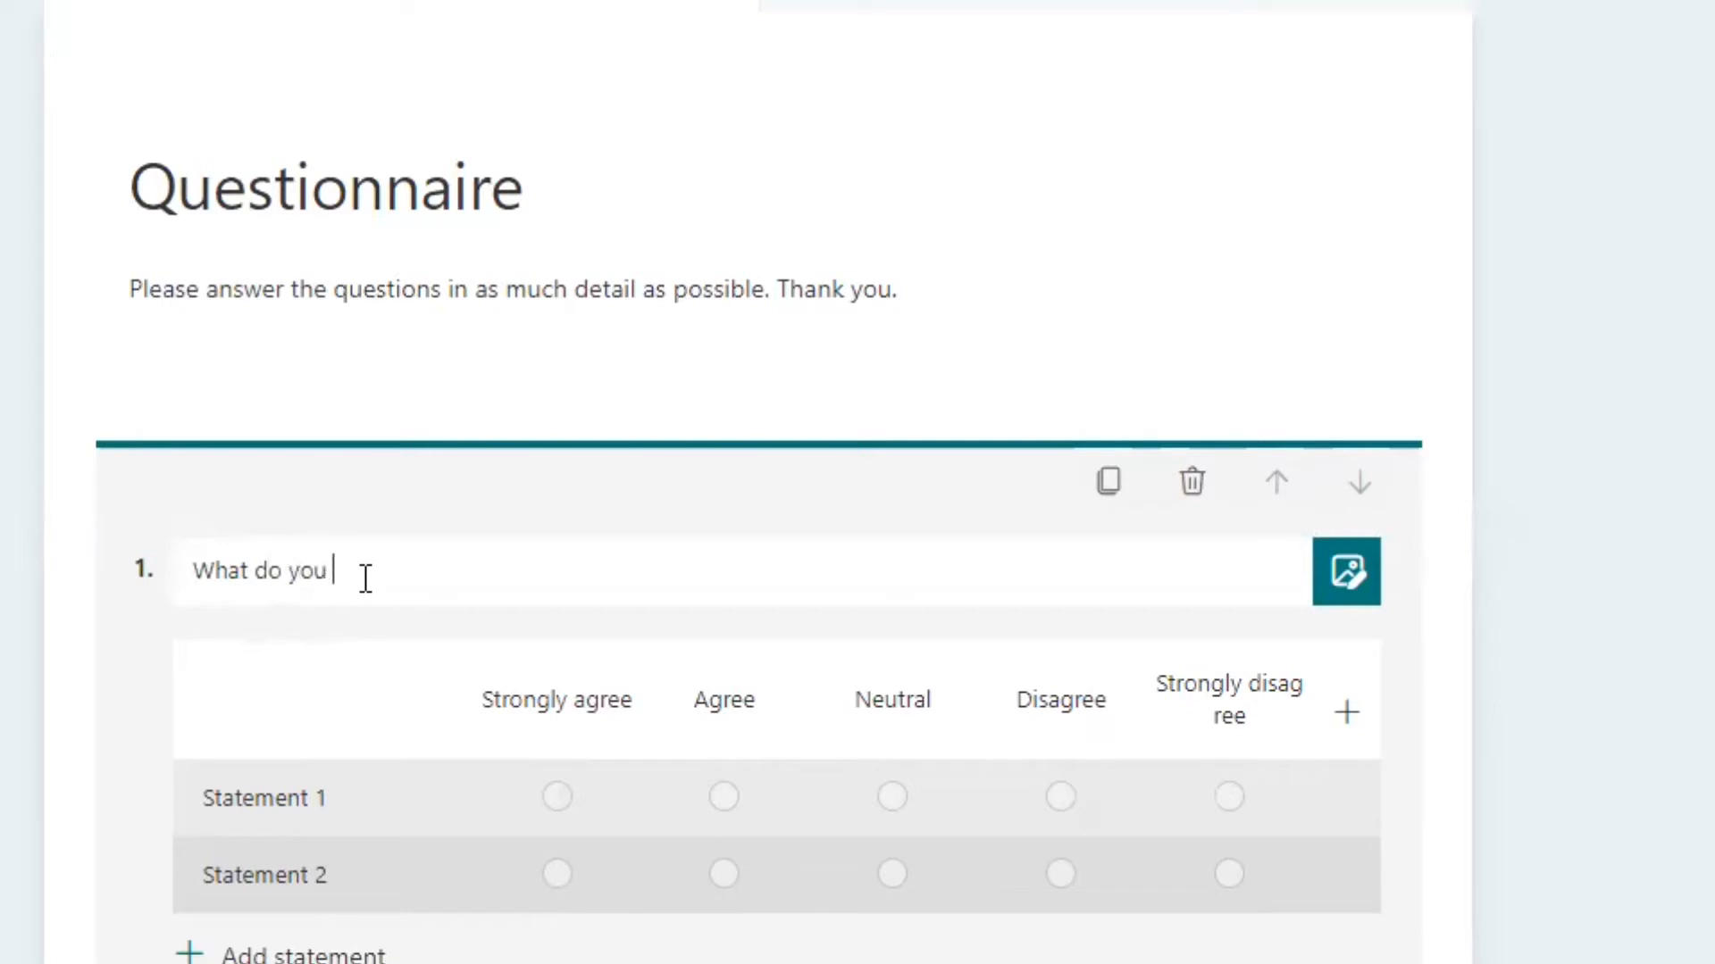
{"action": "type", "text": "enjoy most about "}
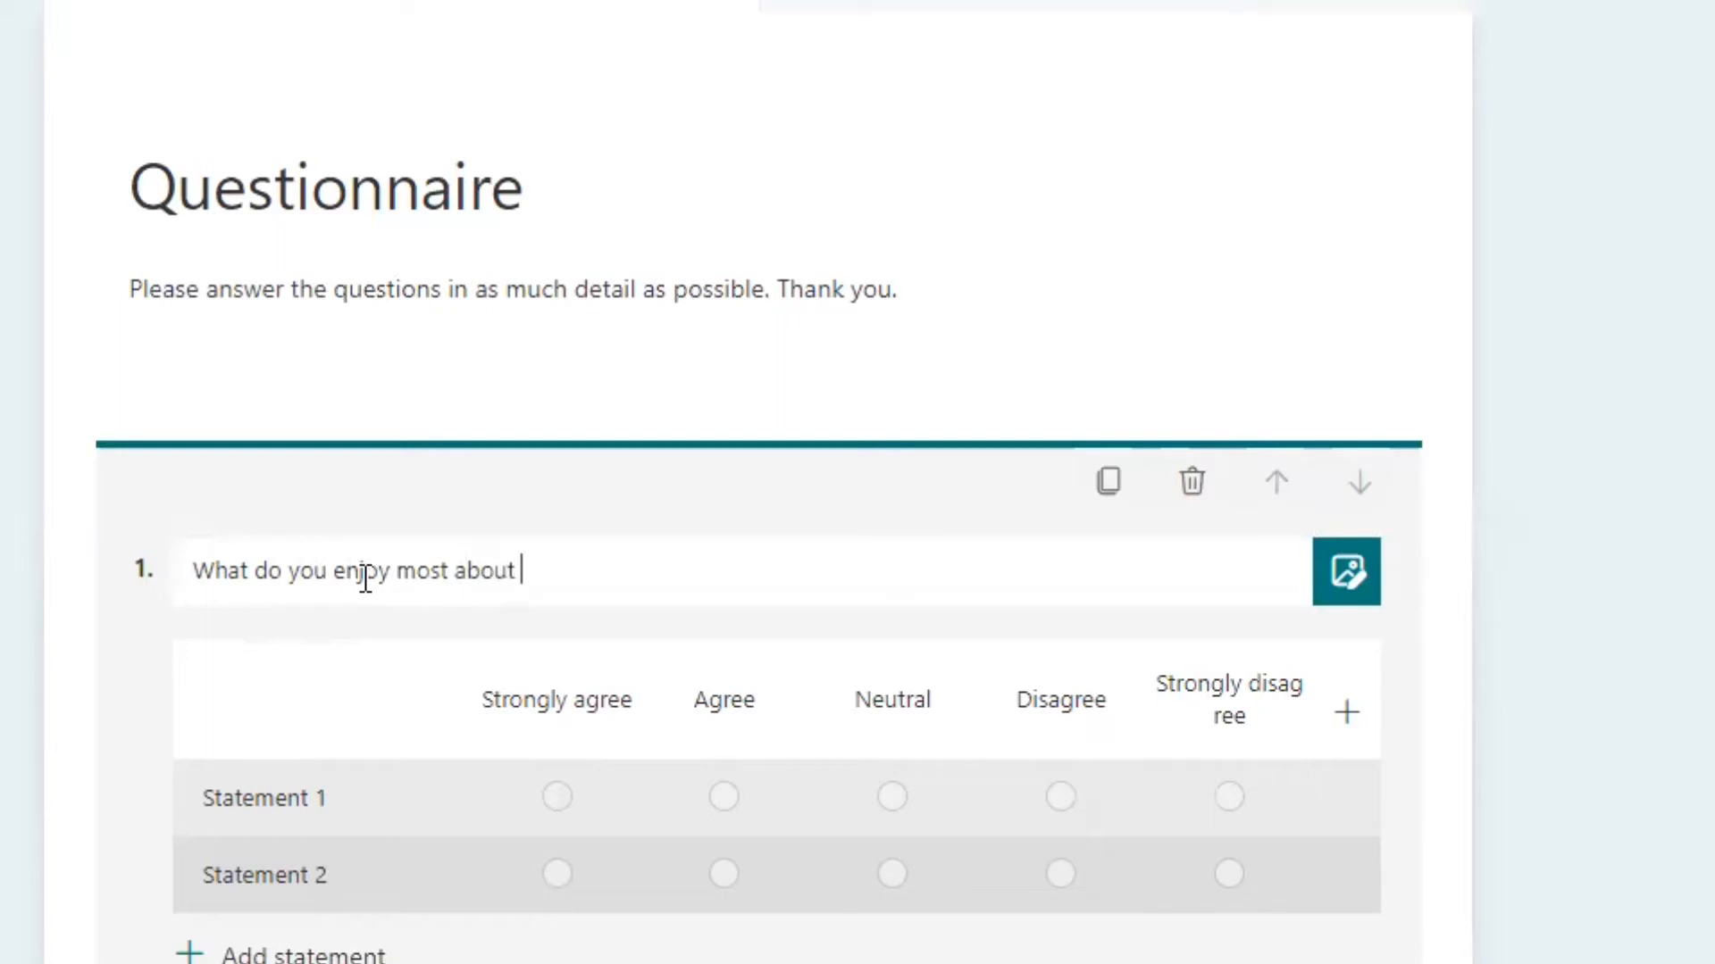
{"action": "type", "text": "our Church"}
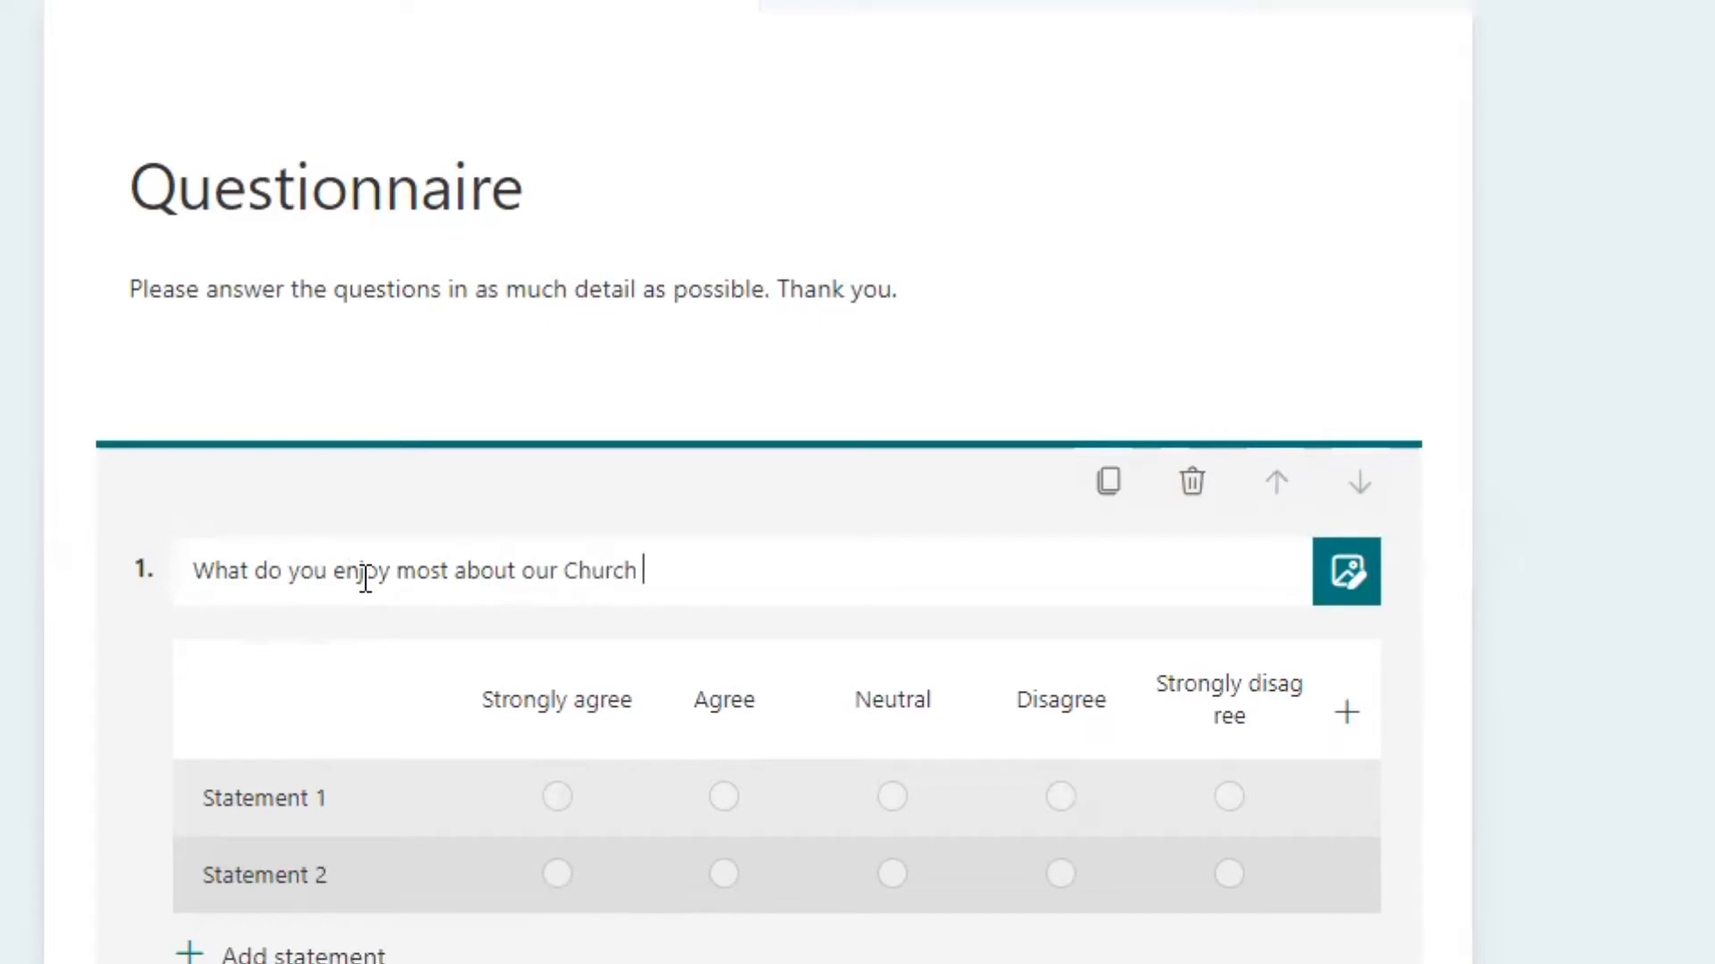
{"action": "key", "text": "BackSpace"}
{"action": "key", "text": "BackSpace"}
{"action": "key", "text": "BackSpace"}
{"action": "key", "text": "BackSpace"}
{"action": "key", "text": "BackSpace"}
{"action": "key", "text": "BackSpace"}
{"action": "key", "text": "BackSpace"}
{"action": "type", "text": "church ser"}
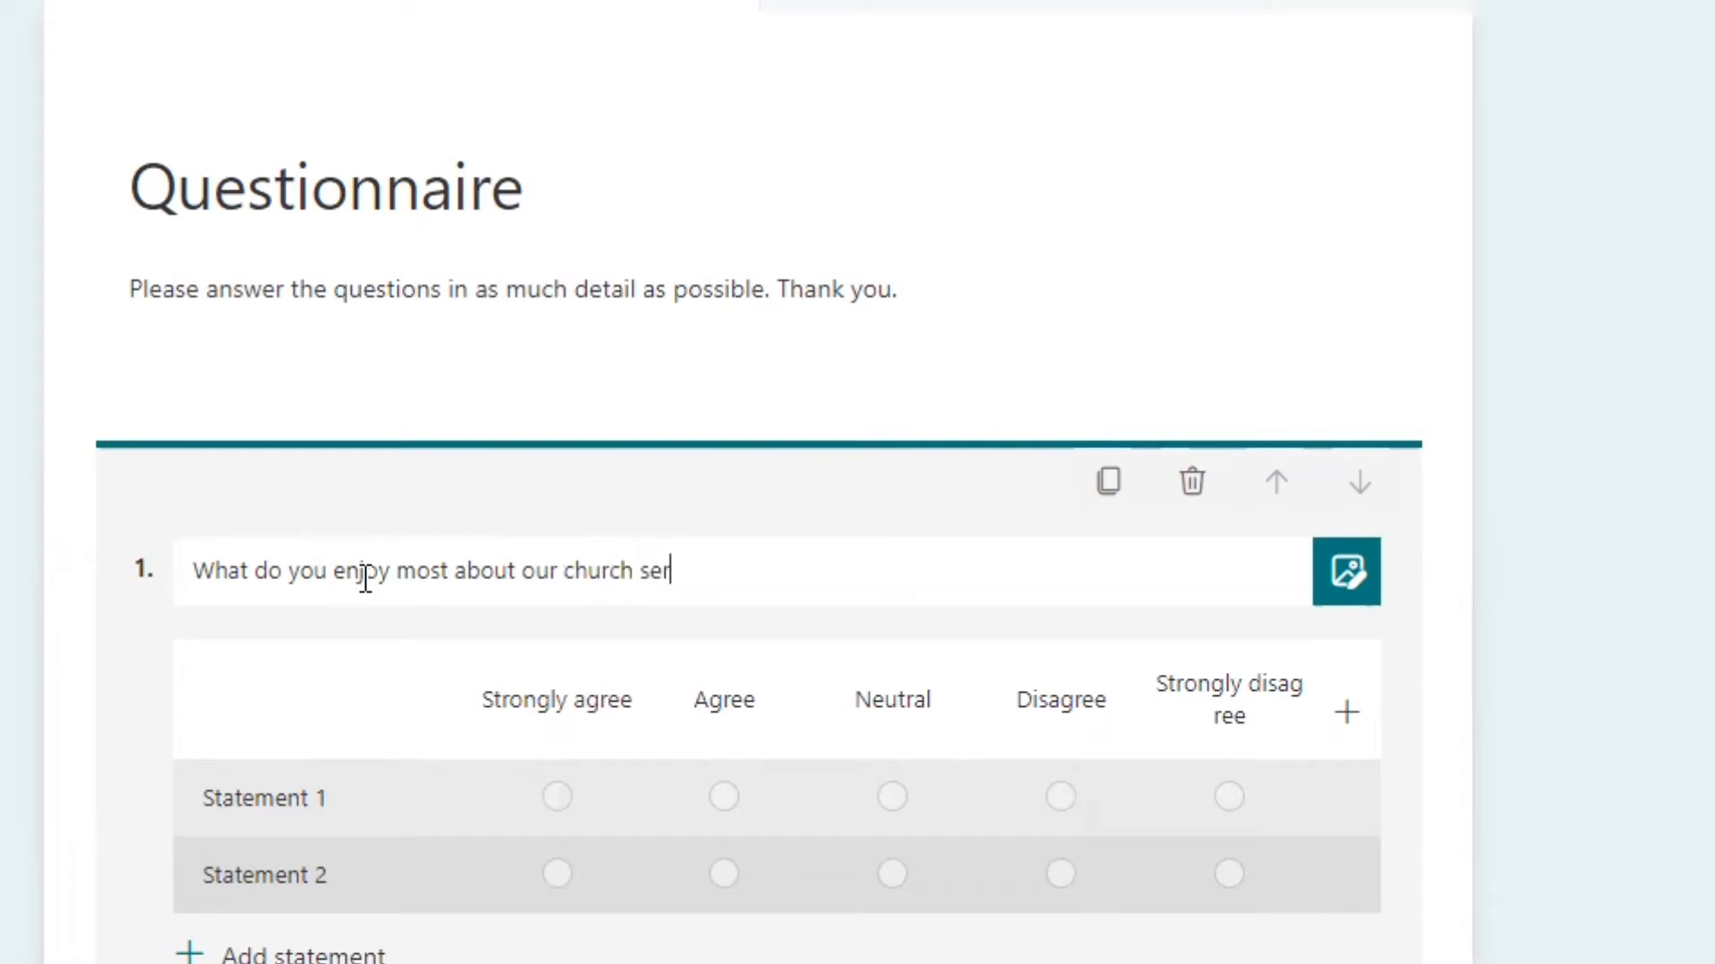
{"action": "type", "text": "vices?"}
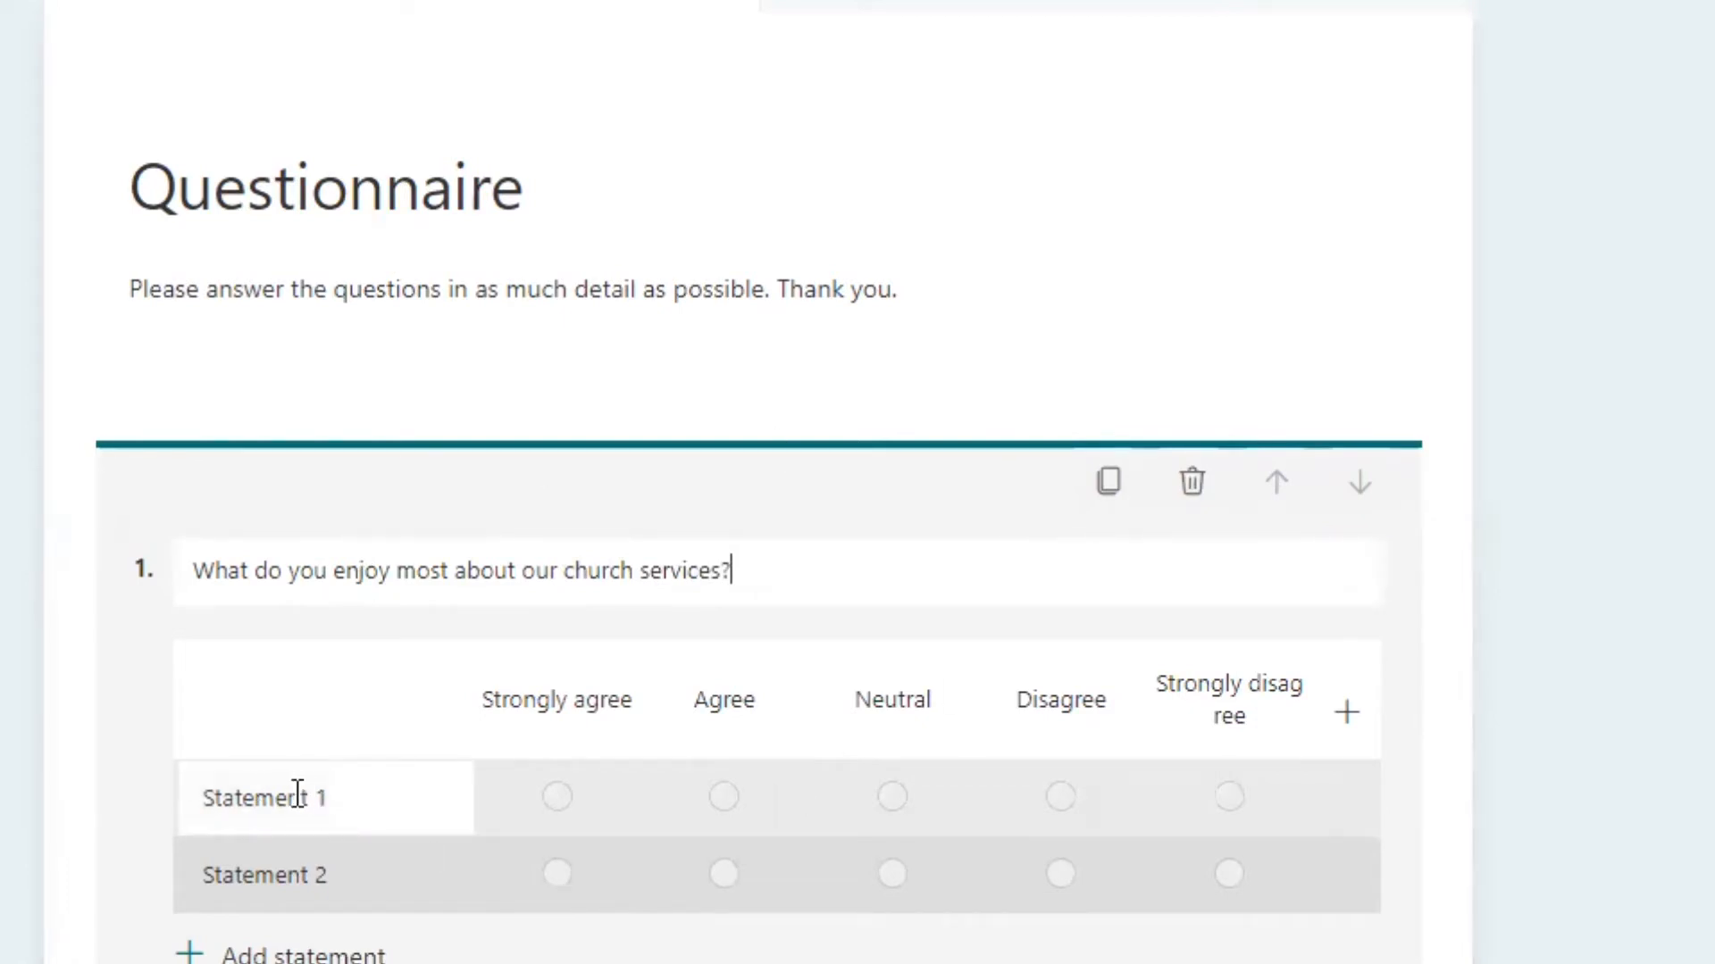
Step: Rename the first two statements of the Likert question as "Music" and "Fellowship"
{"action": "left_click", "coordinate": [326, 808]}
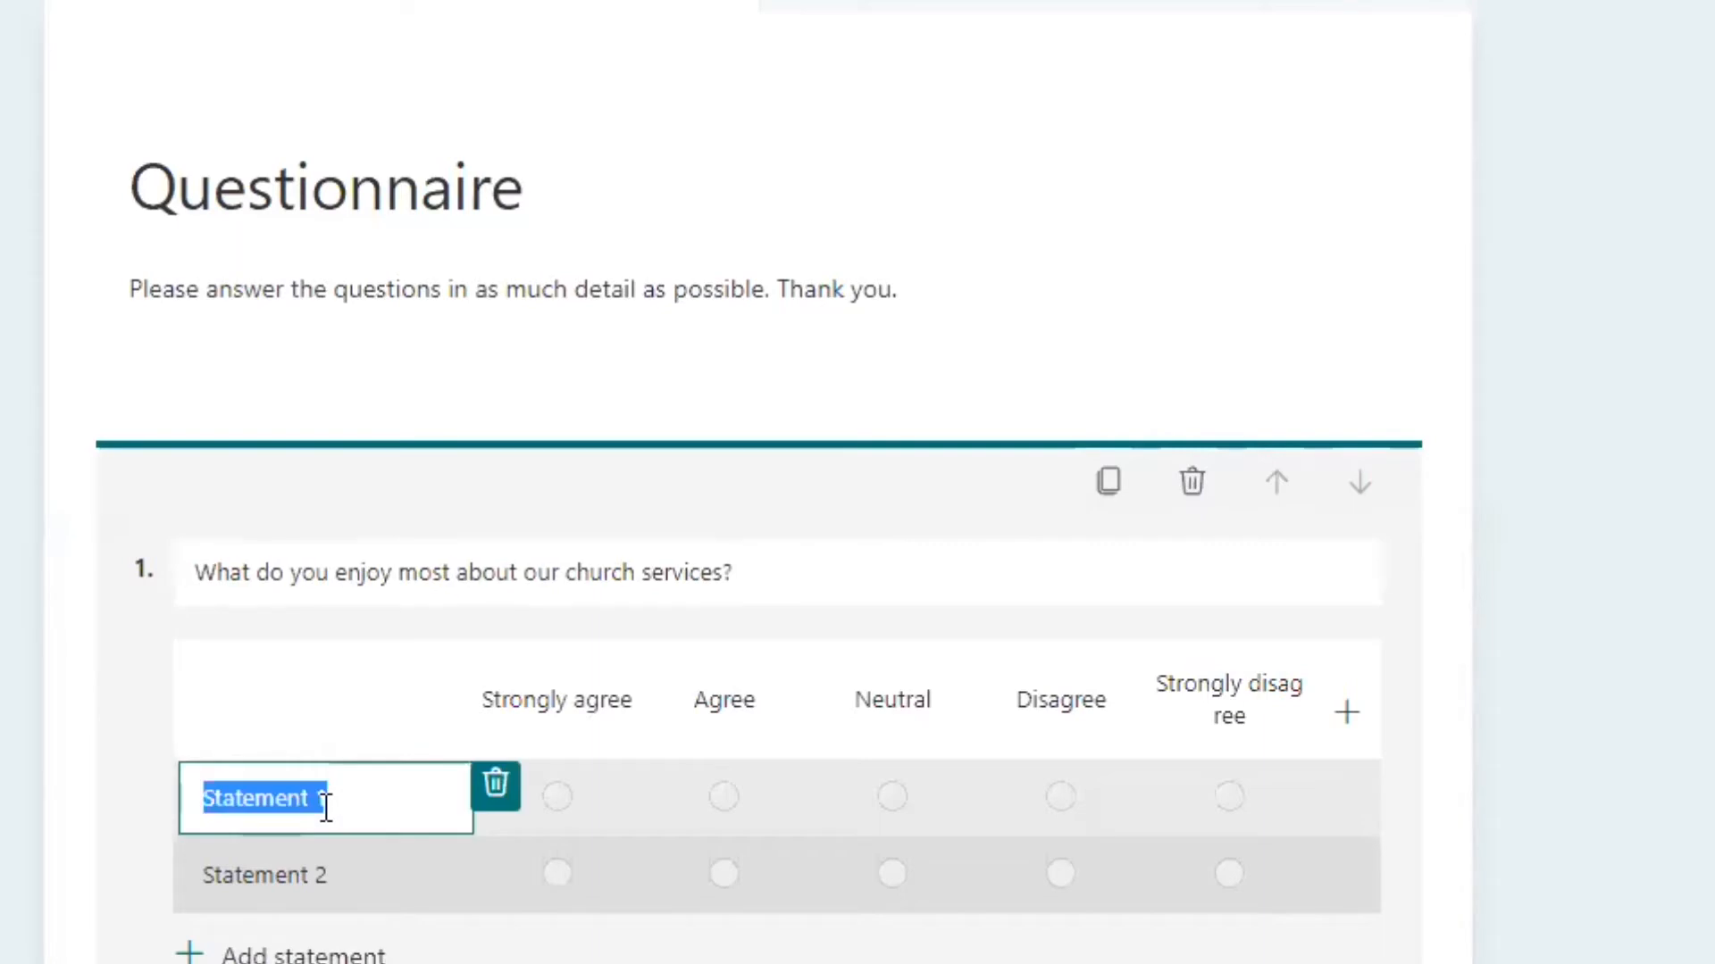
{"action": "type", "text": "Music"}
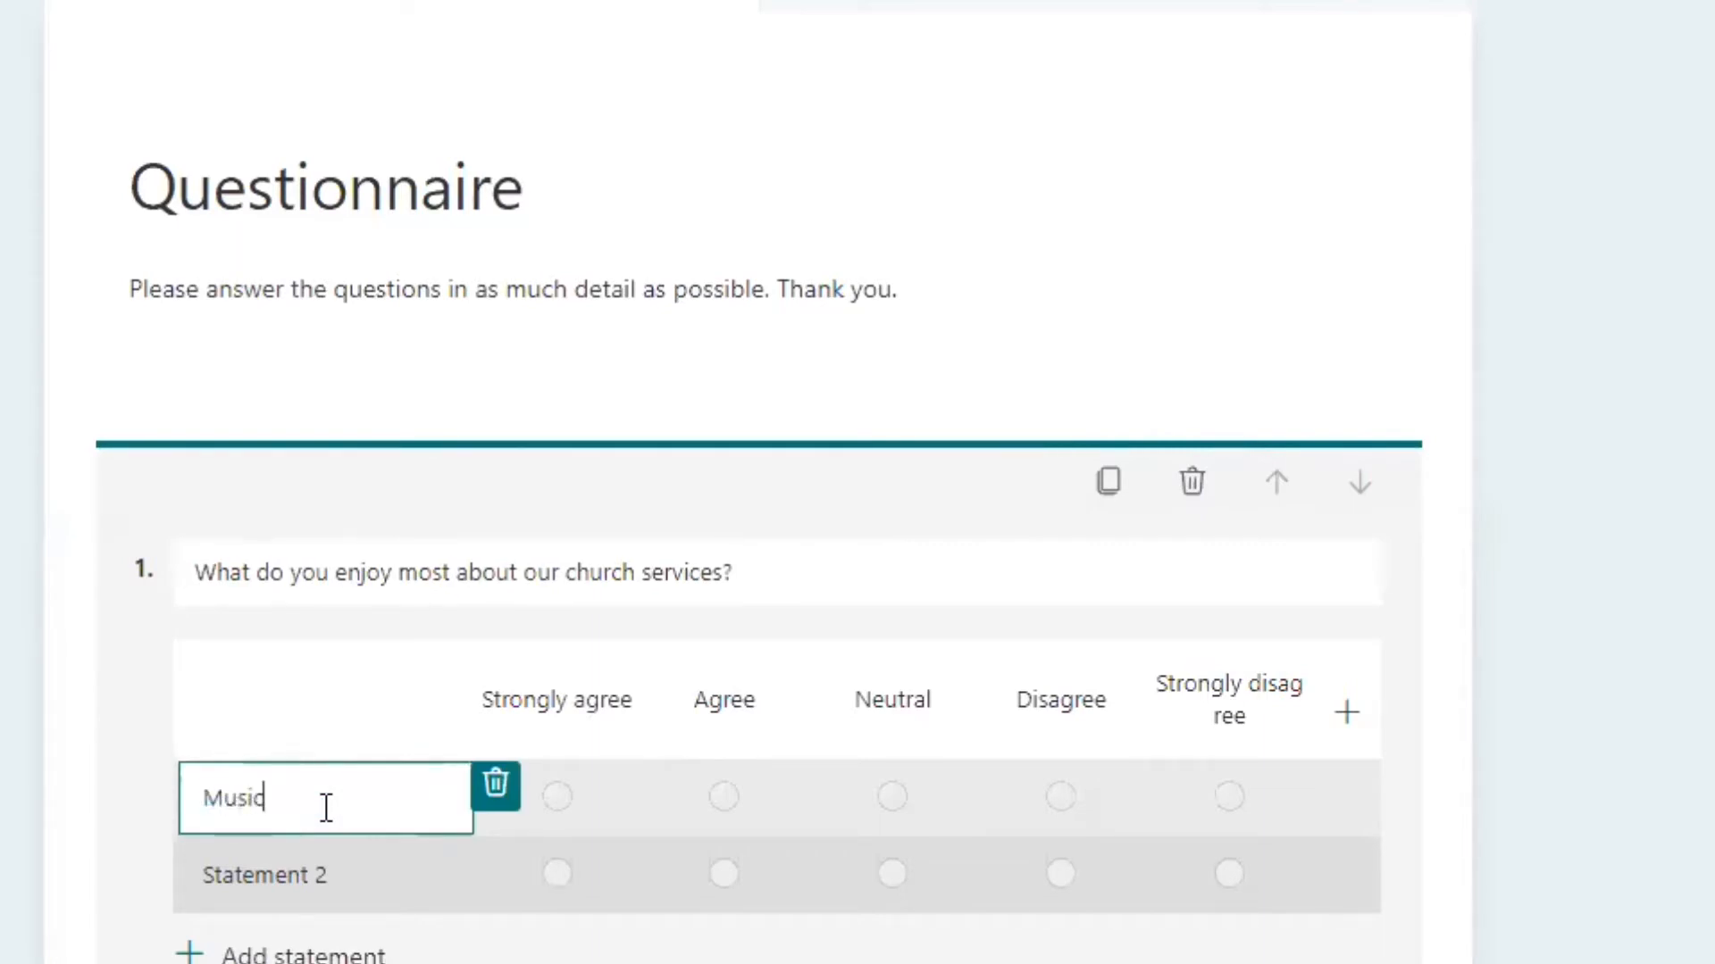
{"action": "left_click", "coordinate": [331, 884]}
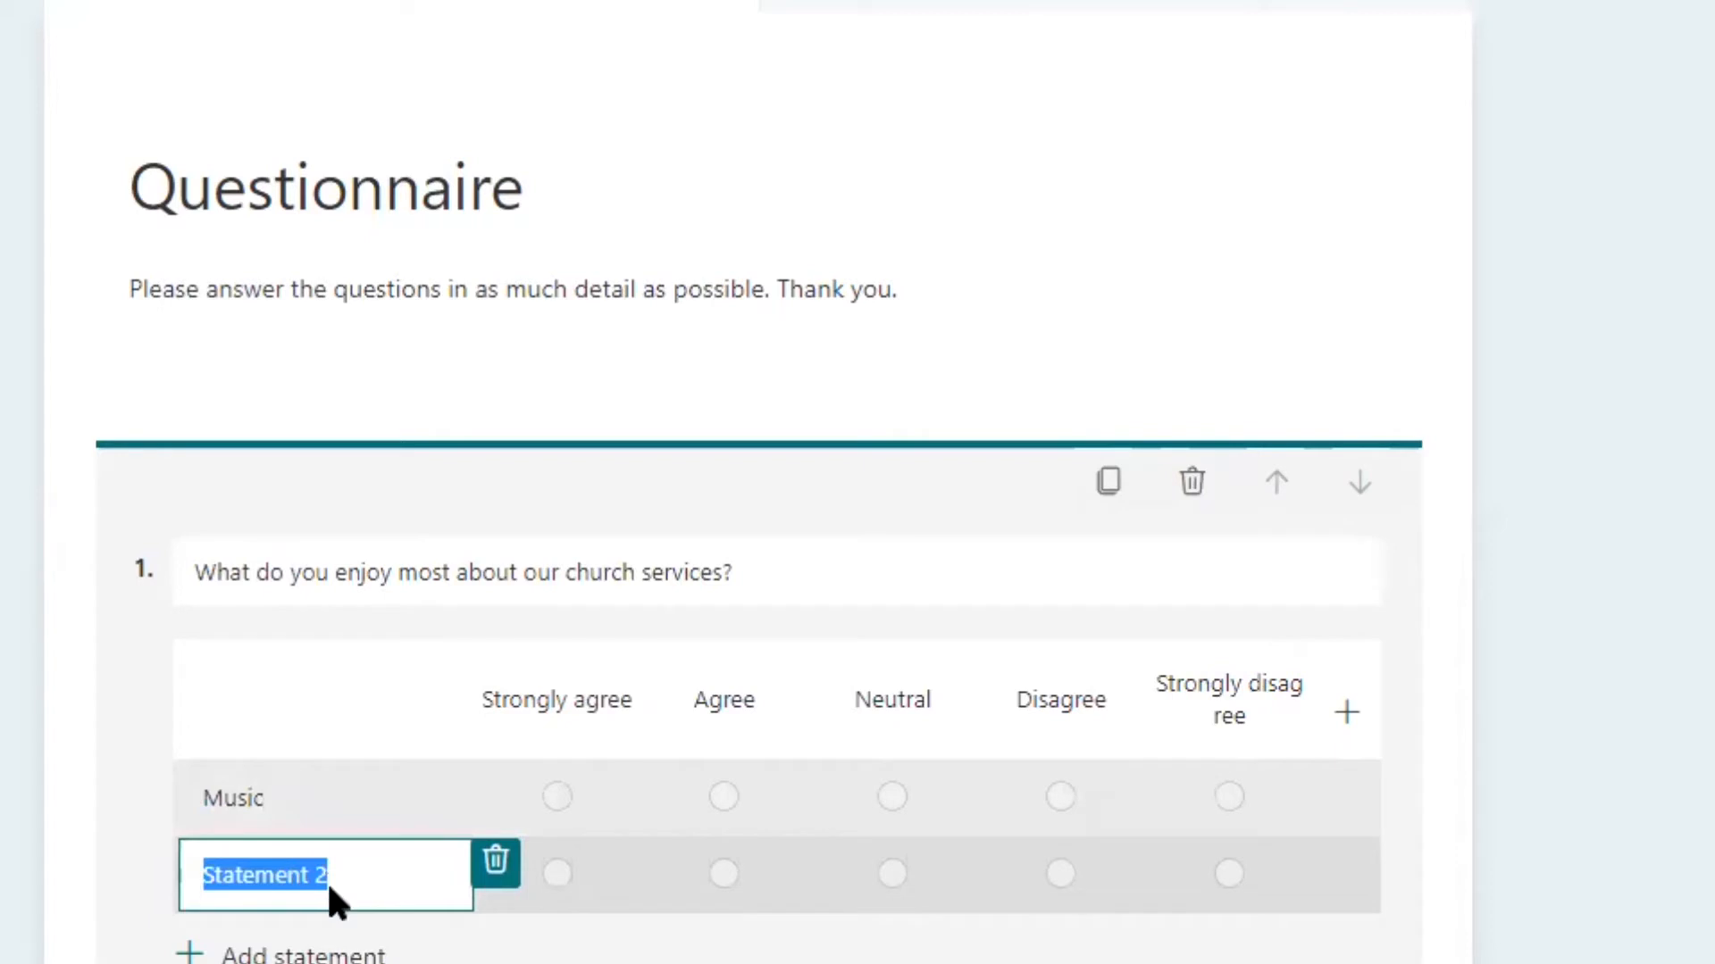
{"action": "type", "text": "Fellowship"}
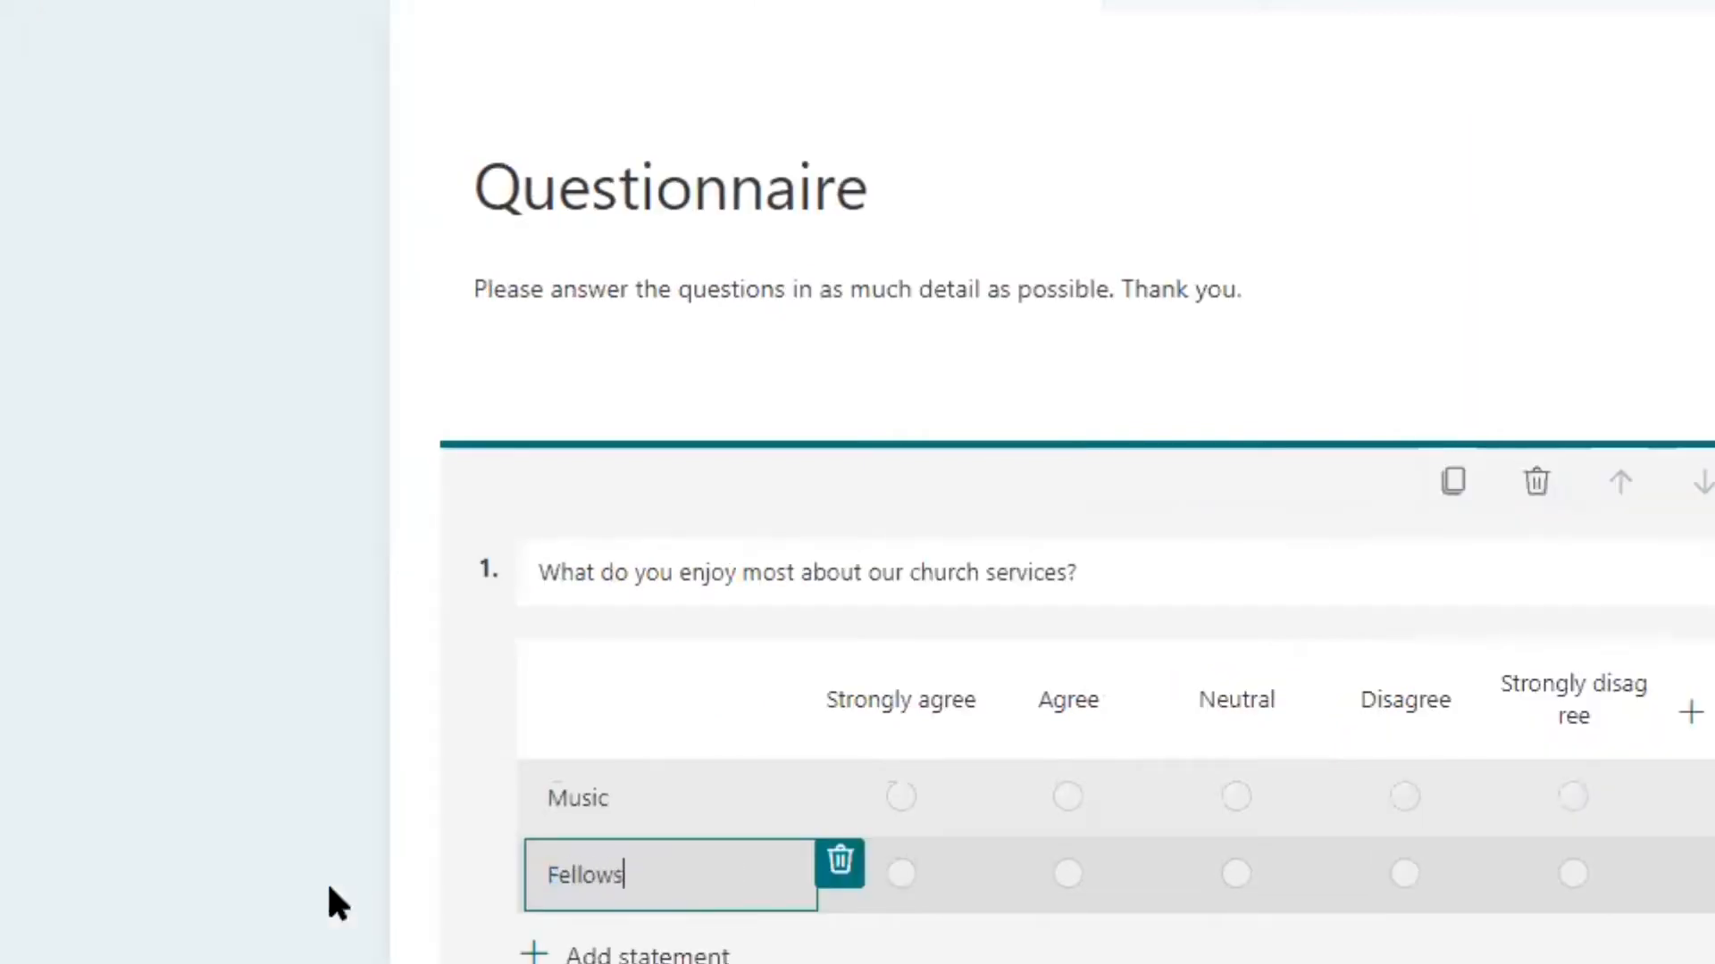
Step: Add a third statement to the Likert question and name it "Sabbath School"
{"action": "left_click", "coordinate": [625, 954]}
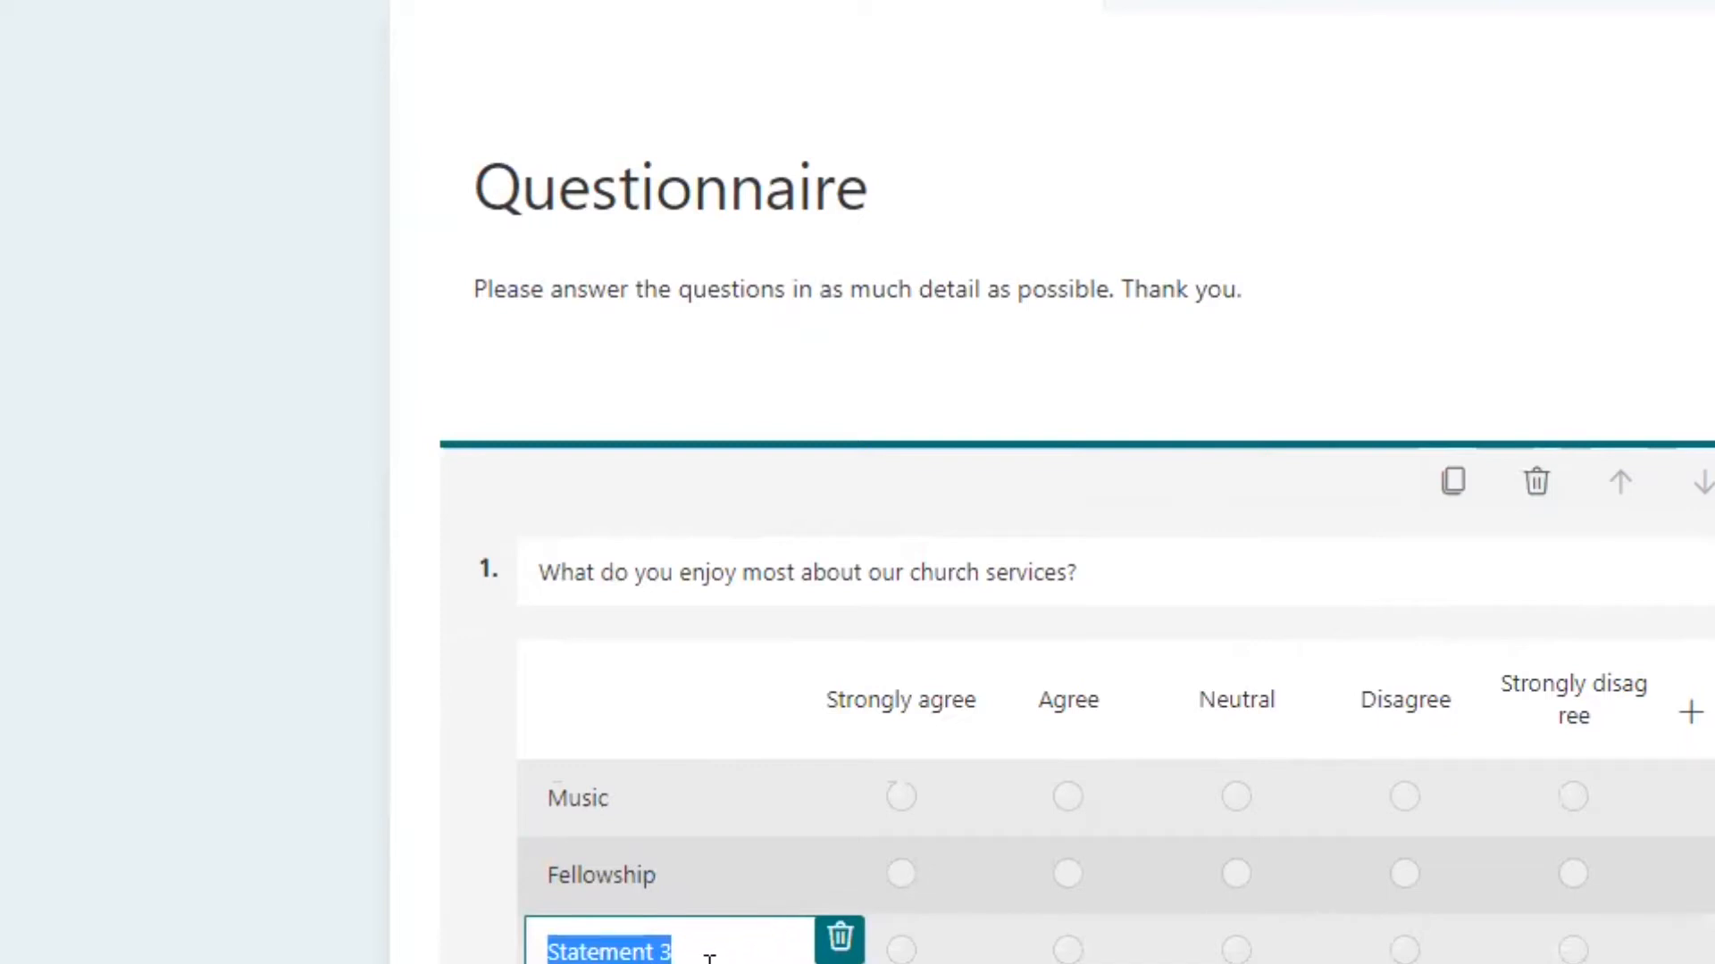
{"action": "type", "text": "Sabbat"}
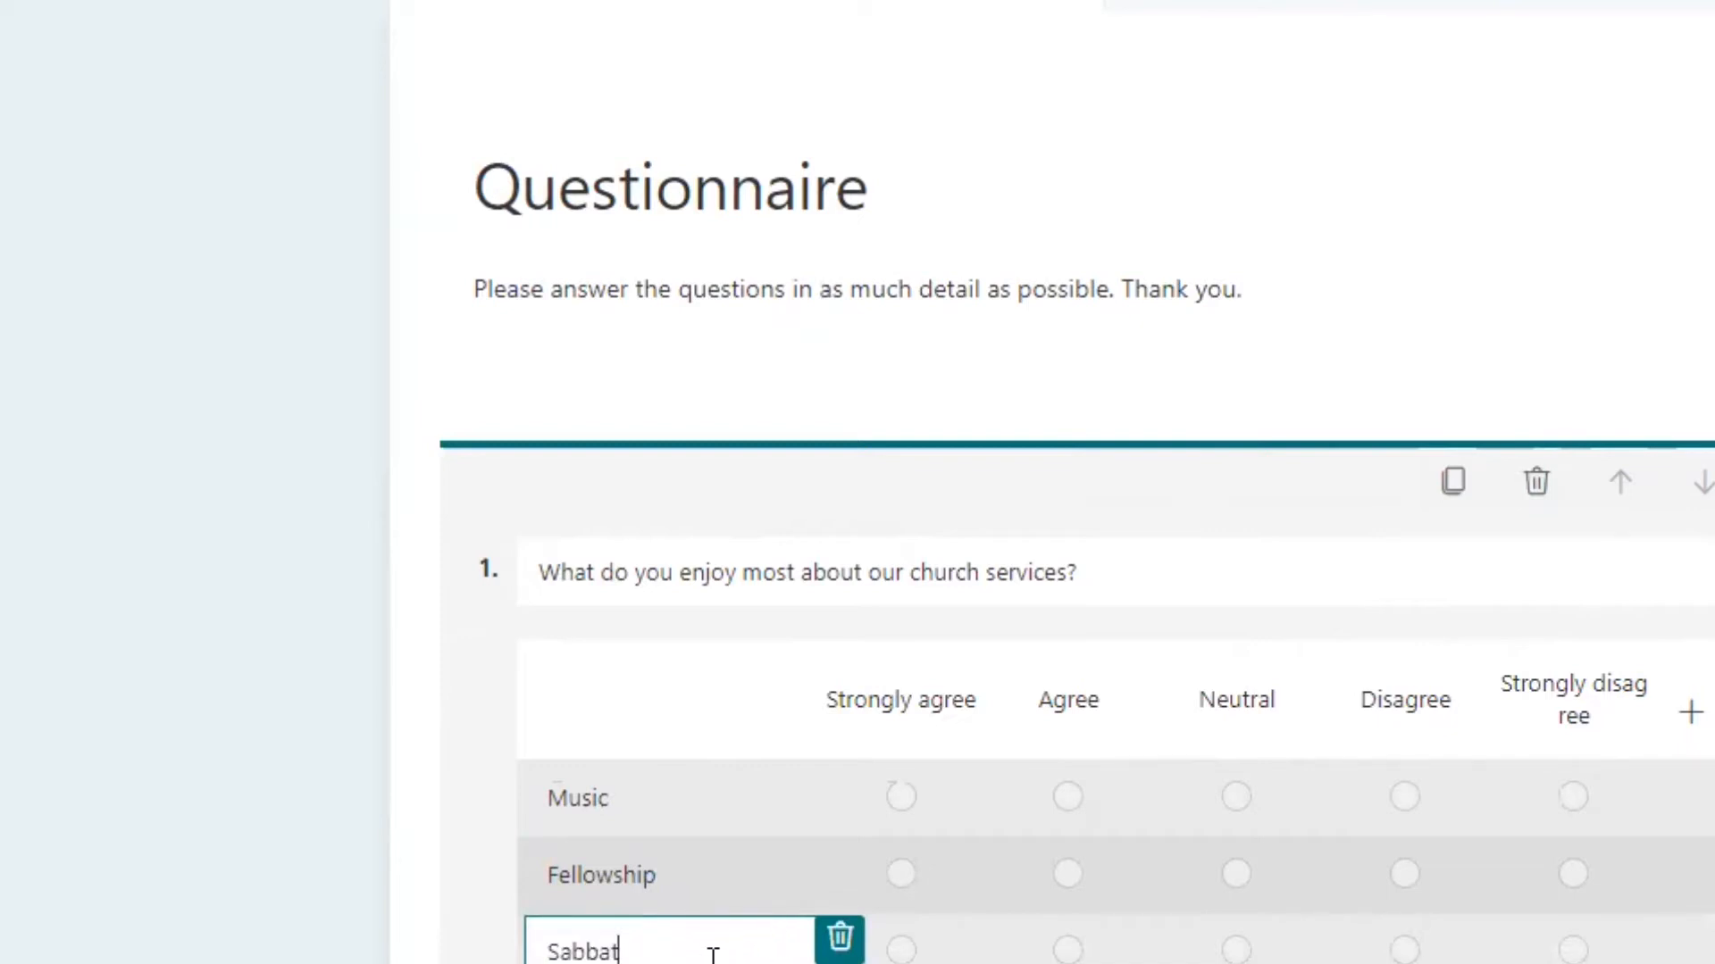
{"action": "type", "text": "h School"}
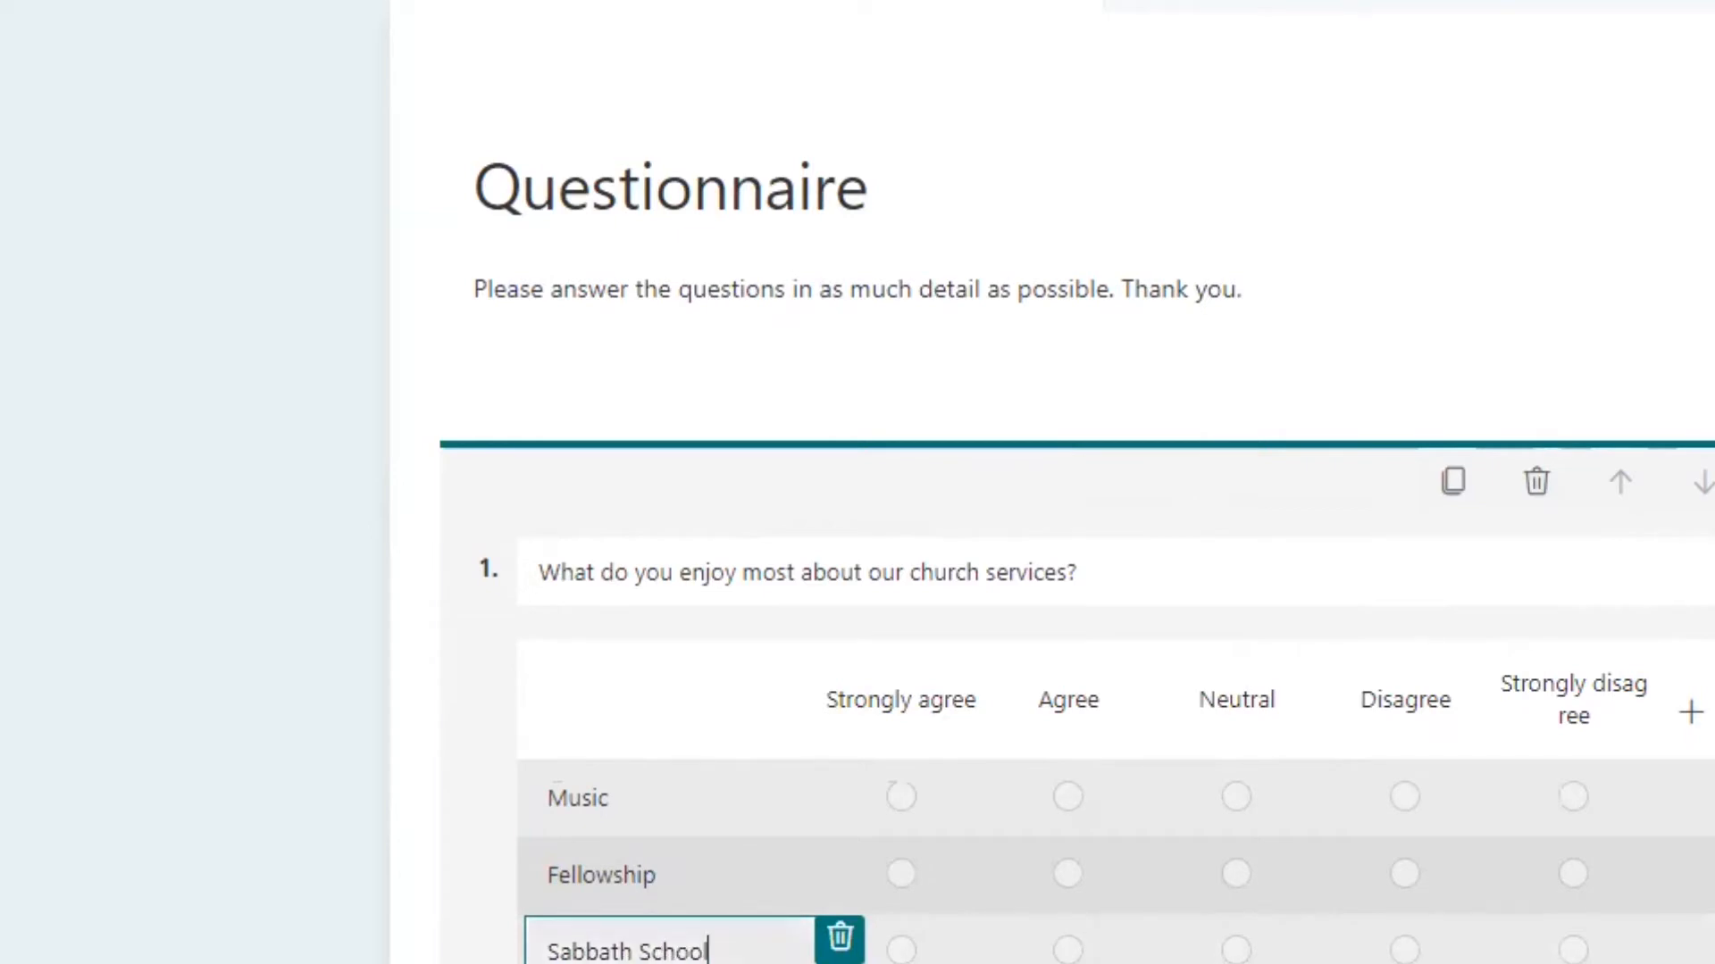
{"action": "key", "text": "Return"}
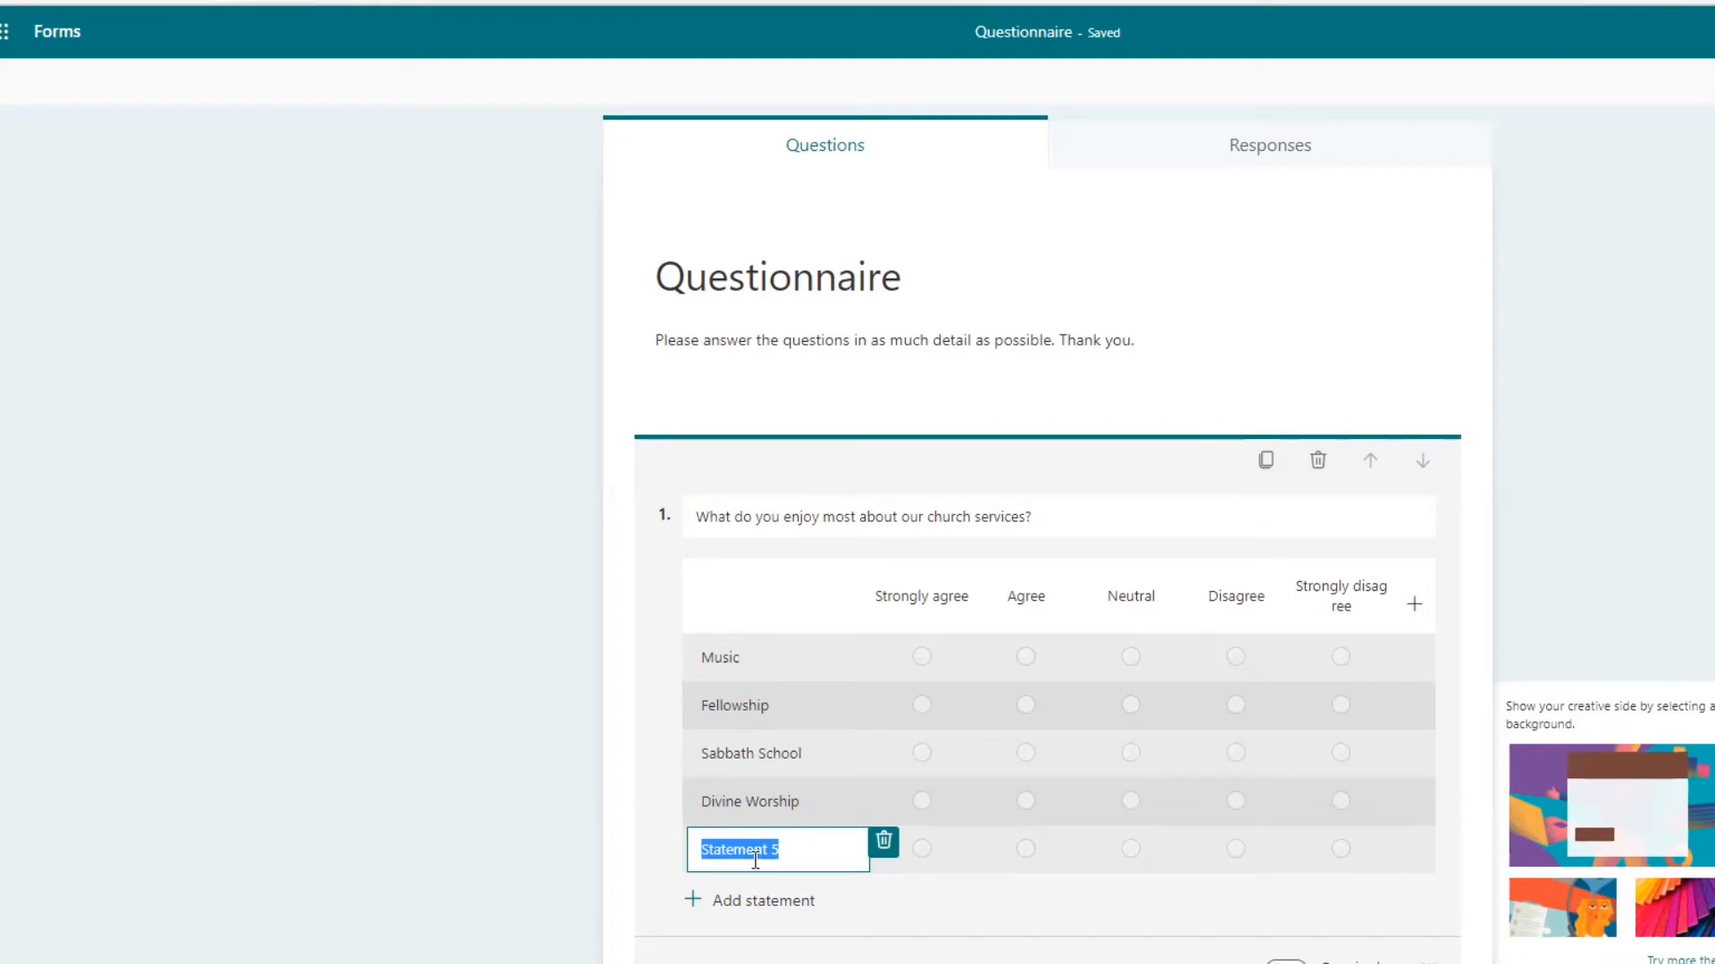
Step: Name the fifth statement of the Likert question "Praise and Worship"
{"action": "type", "text": "Praise a"}
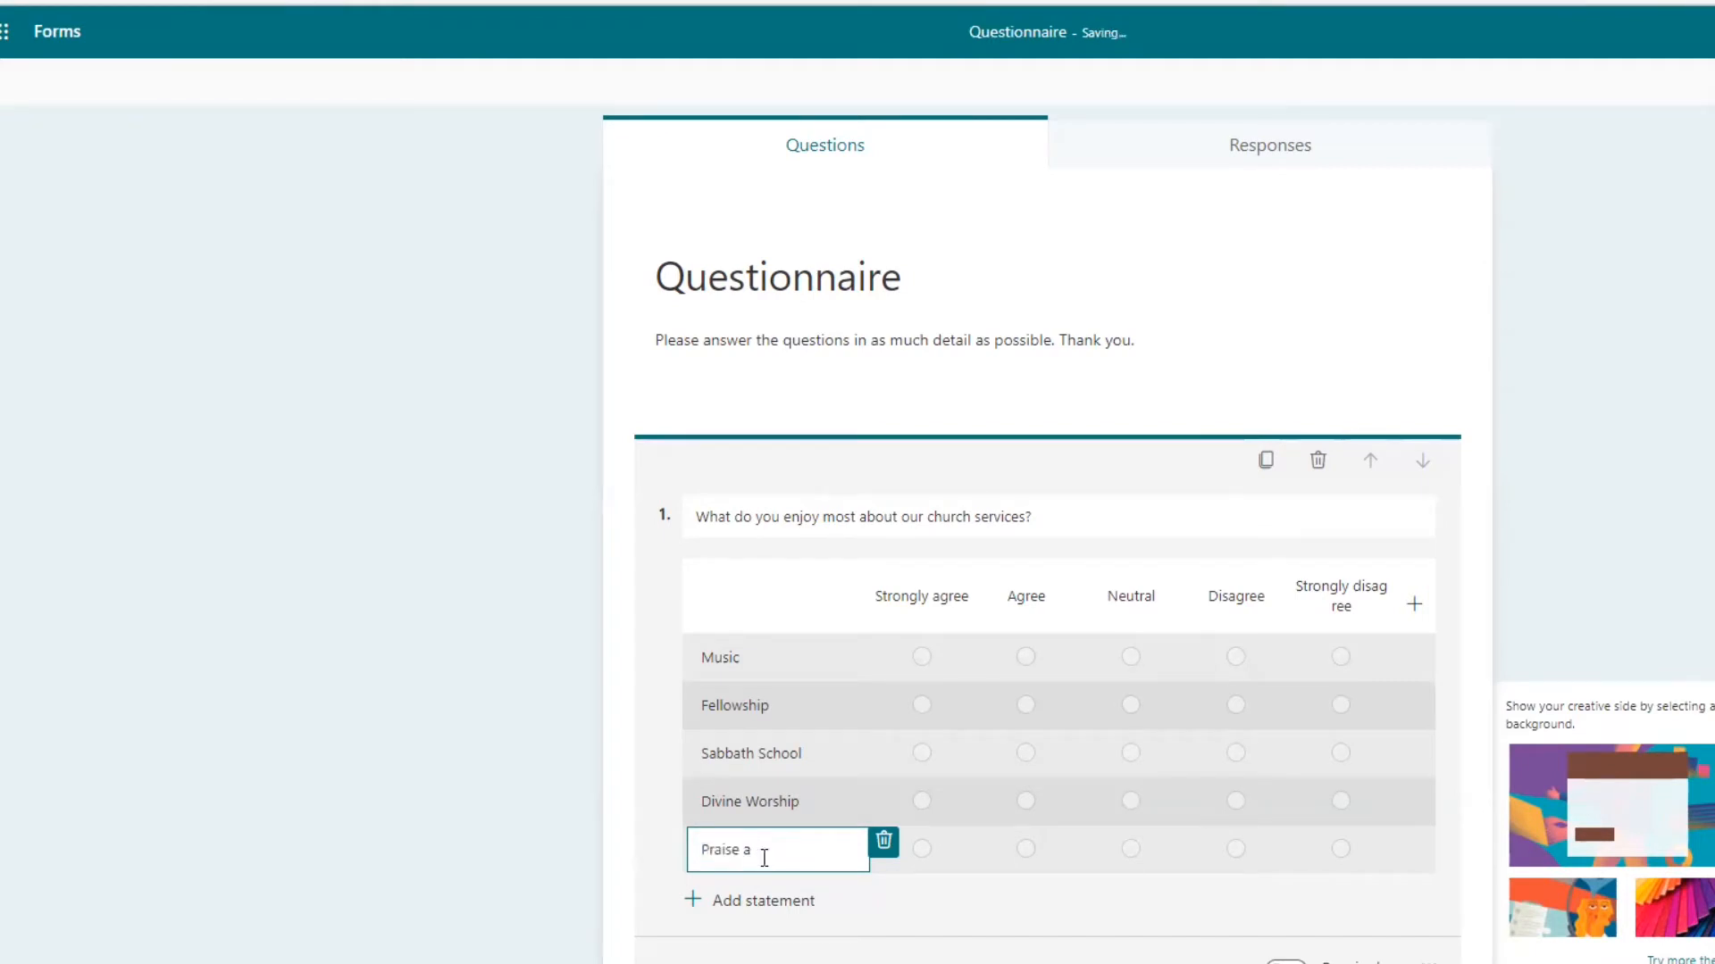
{"action": "type", "text": "nd Worship"}
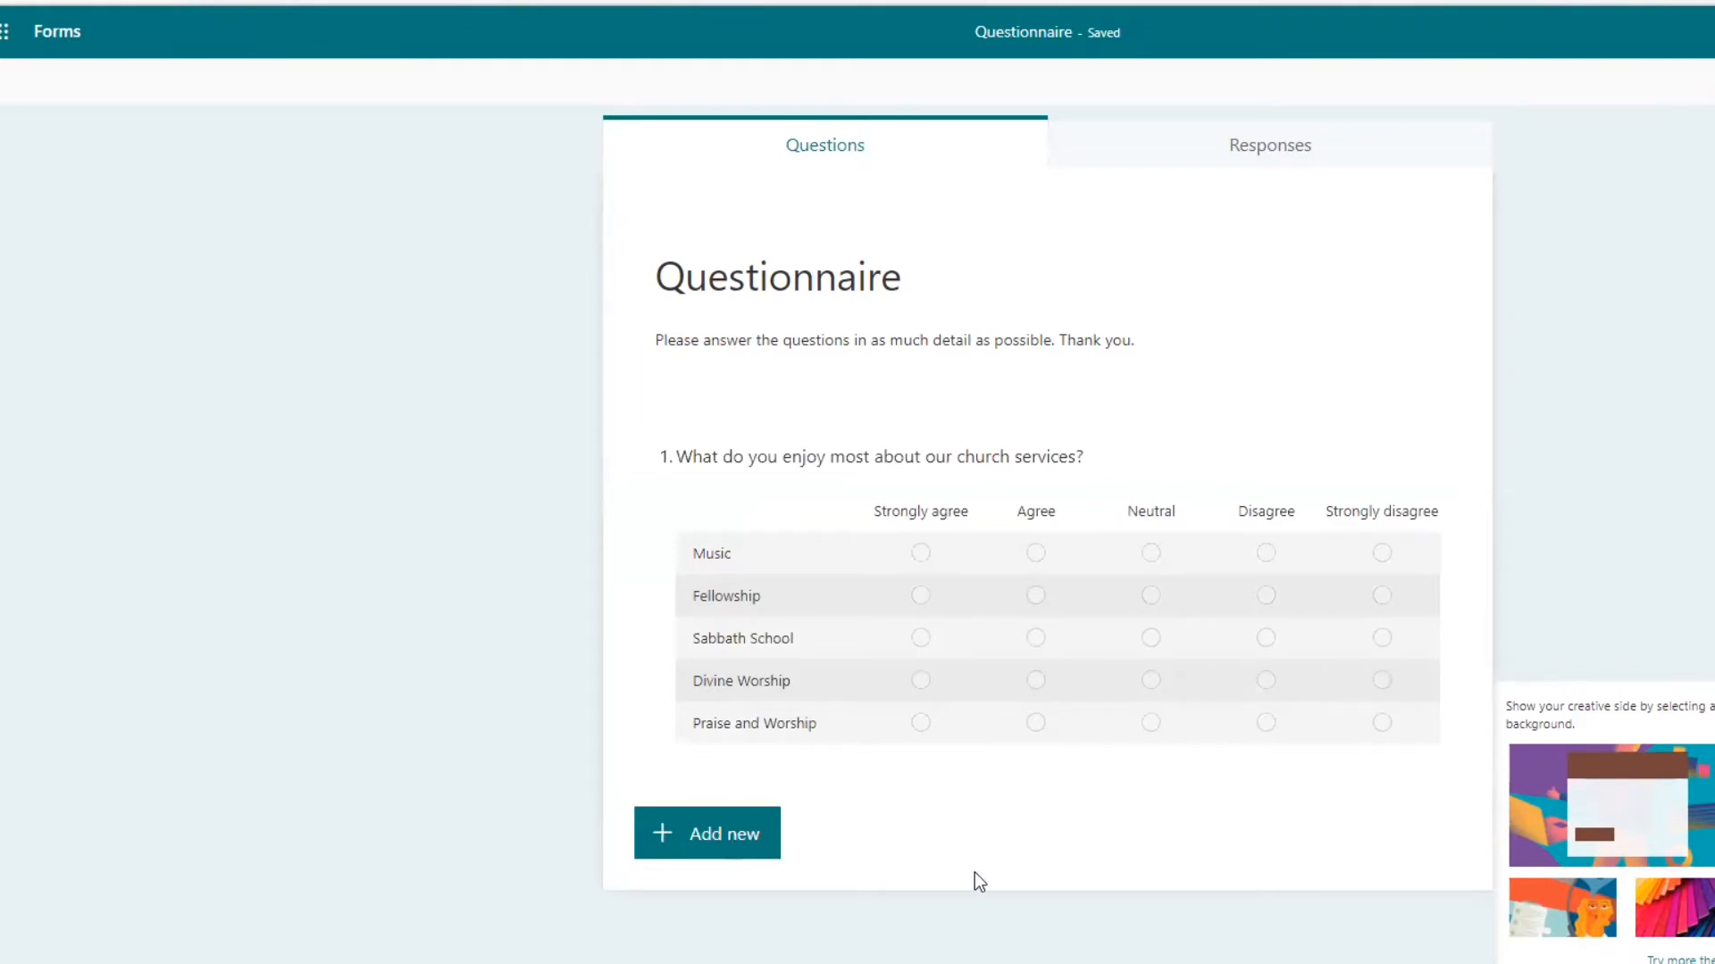
Step: Add a text question after the Likert question that reads "Please explain clearly your response in Q1"
{"action": "left_click", "coordinate": [710, 840]}
{"action": "left_click", "coordinate": [709, 836]}
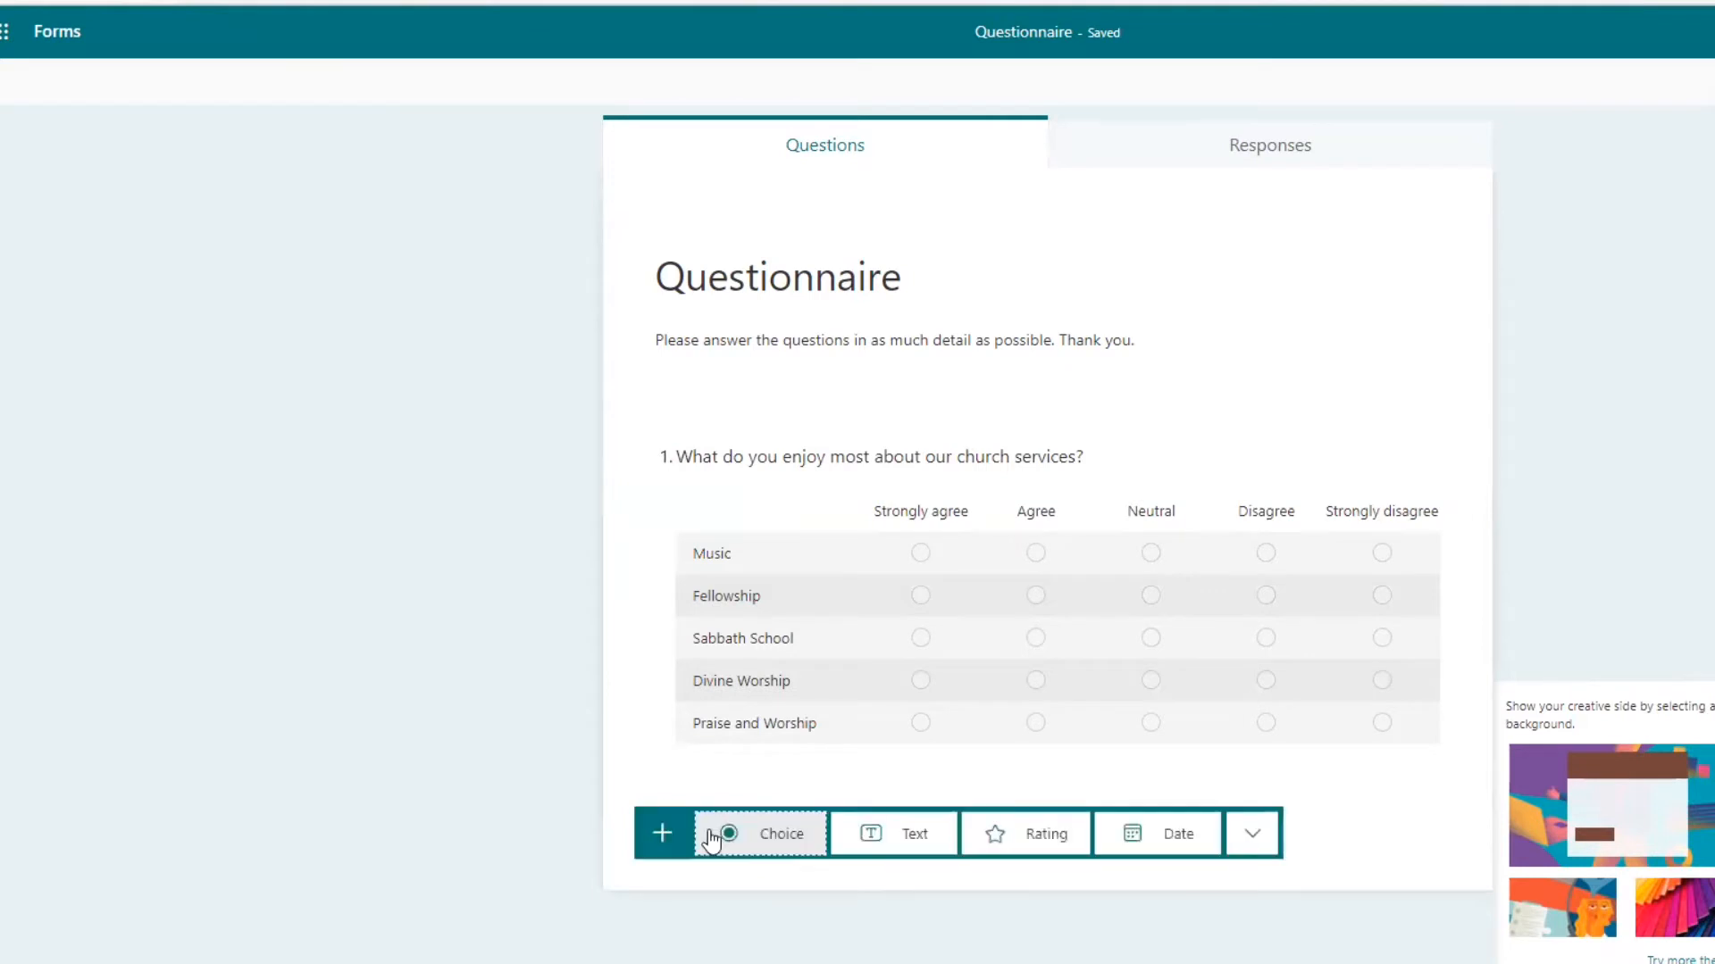
{"action": "left_click", "coordinate": [902, 842]}
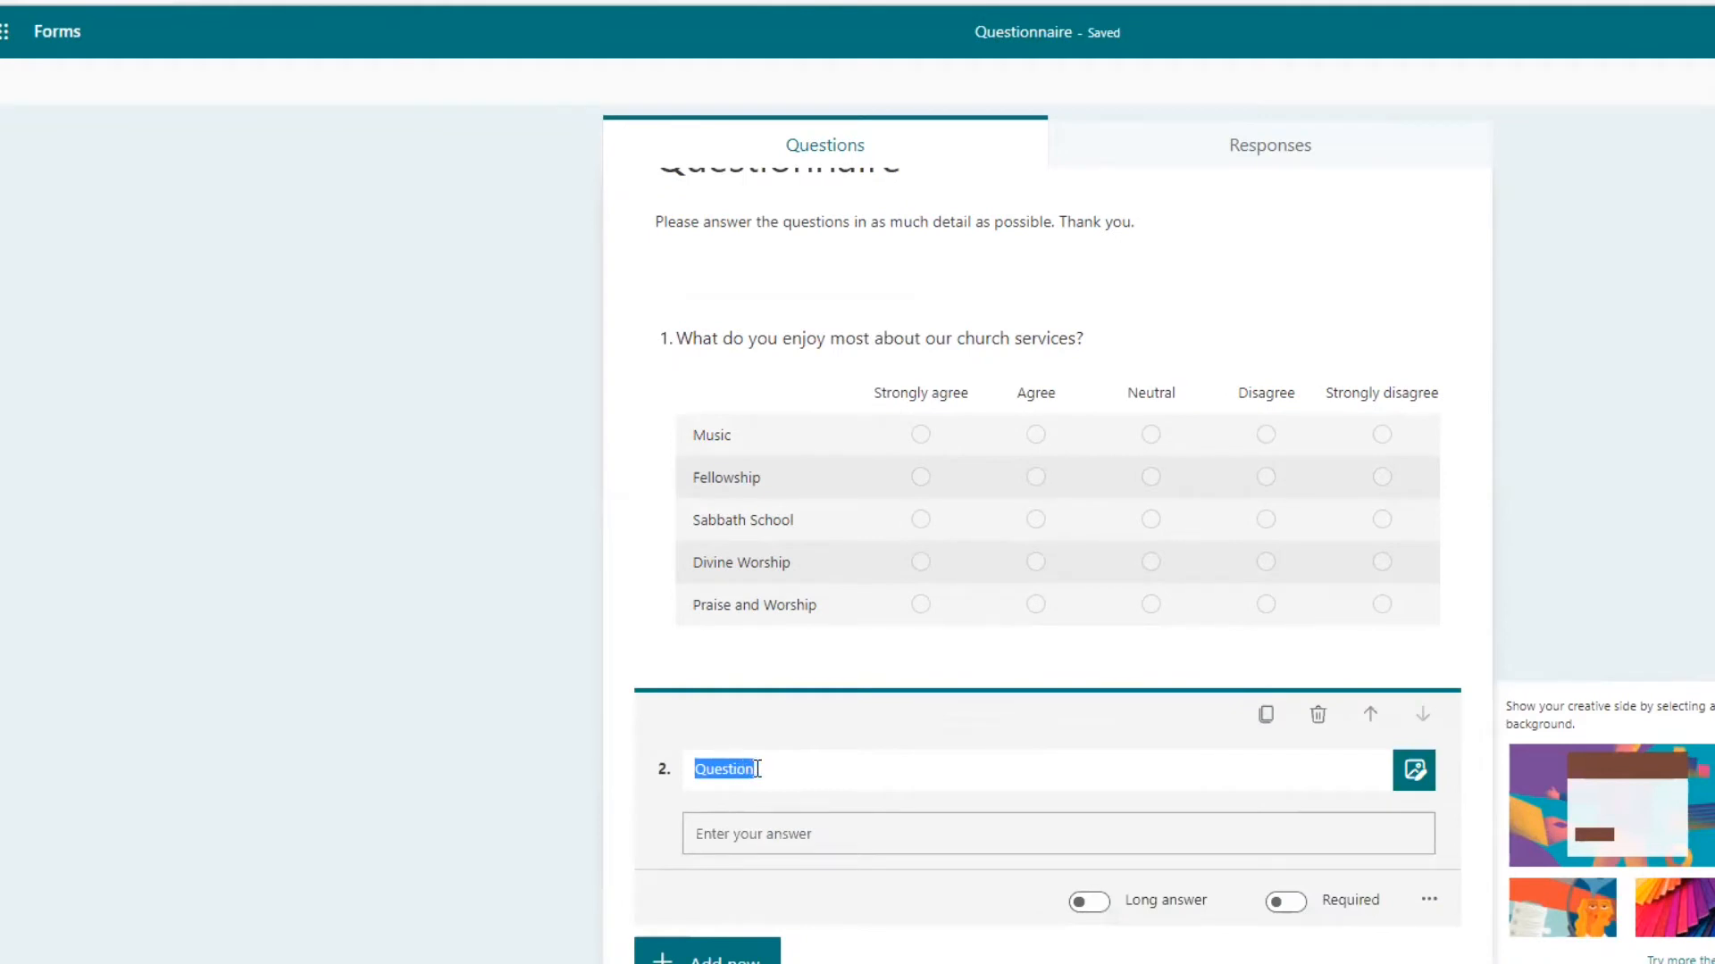
{"action": "type", "text": "Please "}
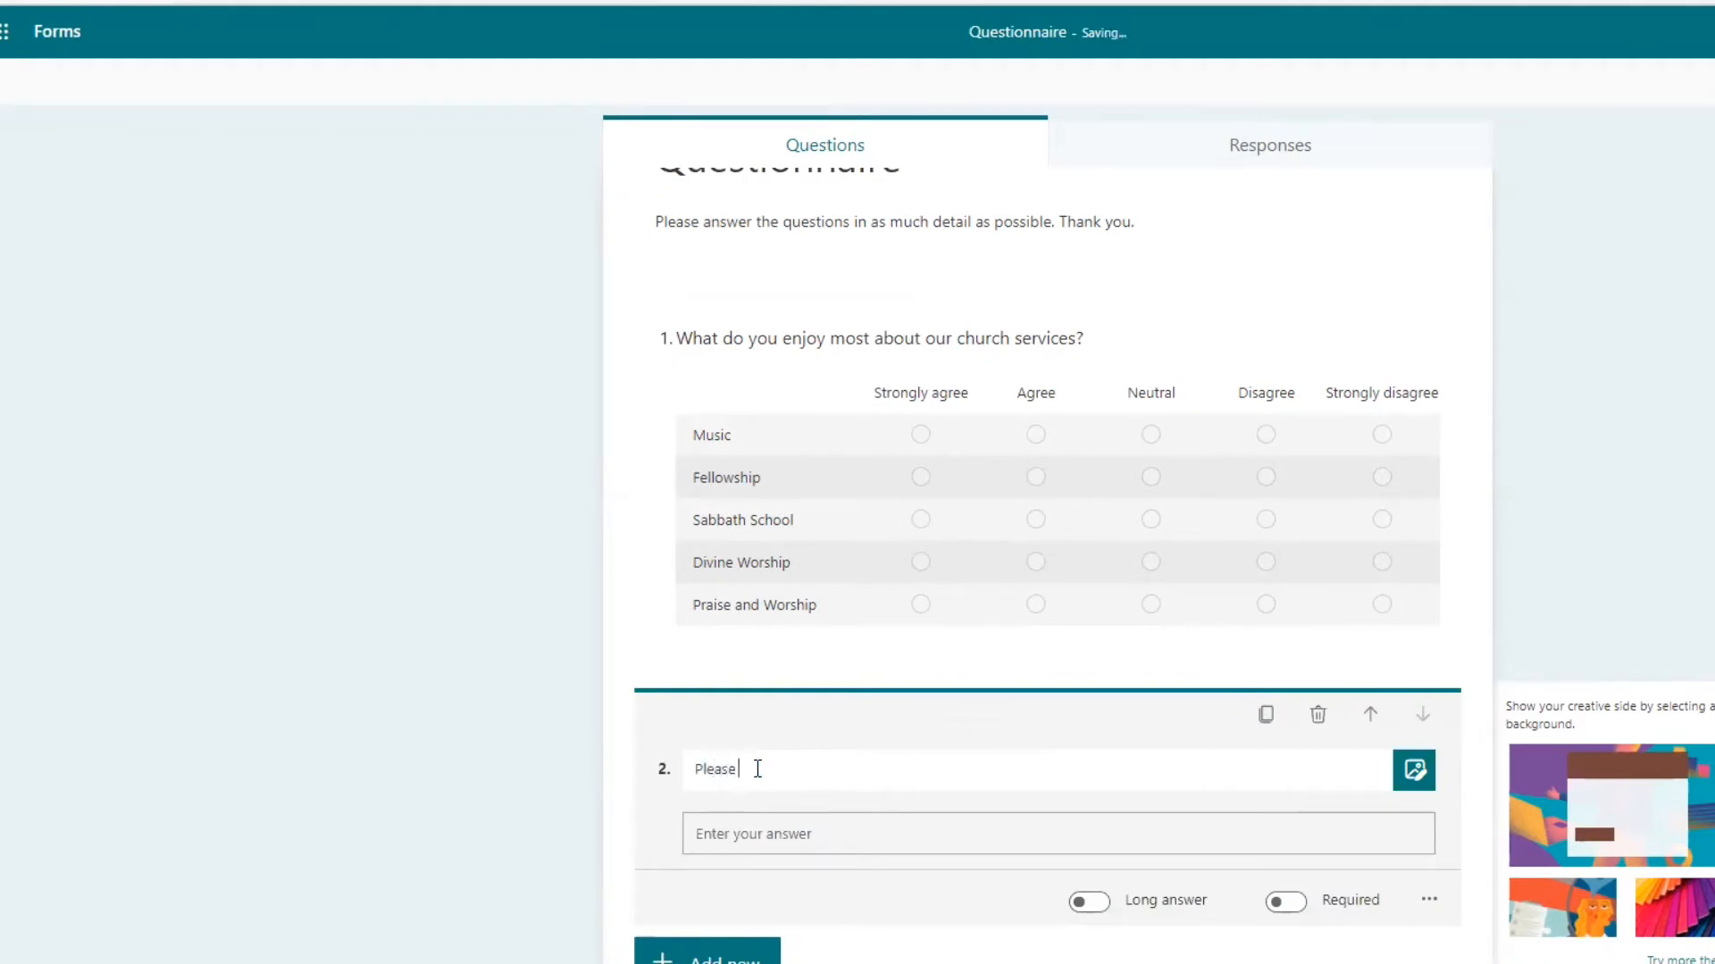
{"action": "type", "text": "explain clearly your response "}
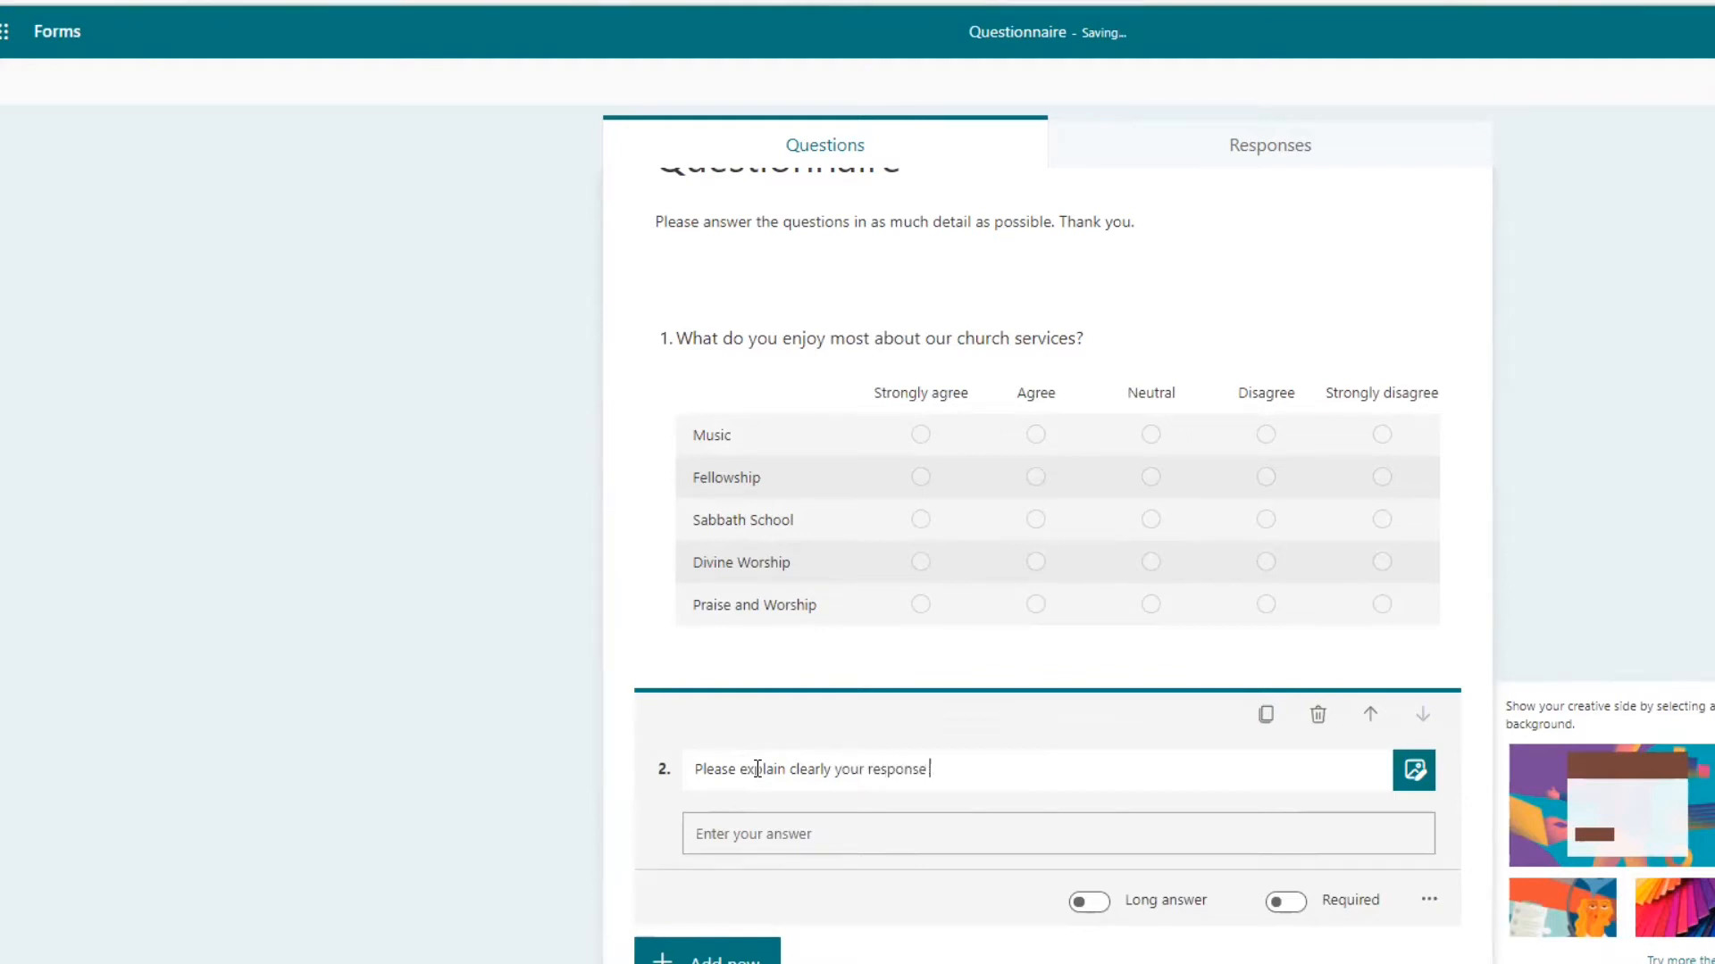
{"action": "type", "text": "in Q1"}
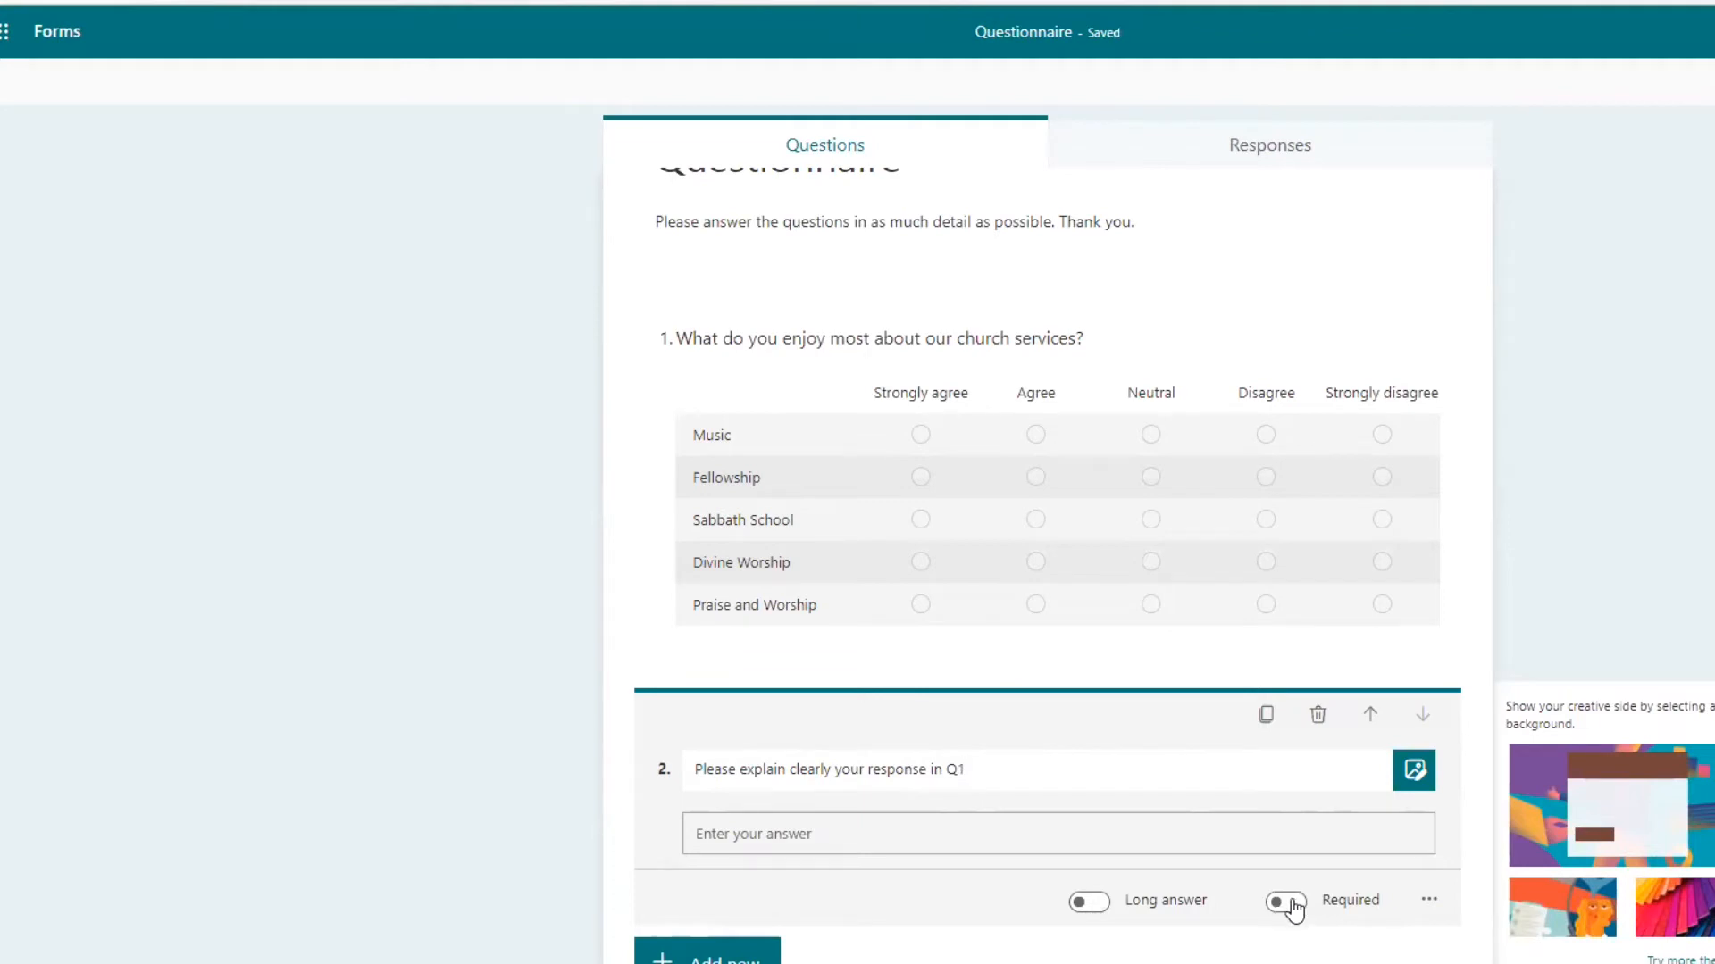
Step: Make the text question required and allow a long answer for it
{"action": "left_click", "coordinate": [1290, 904]}
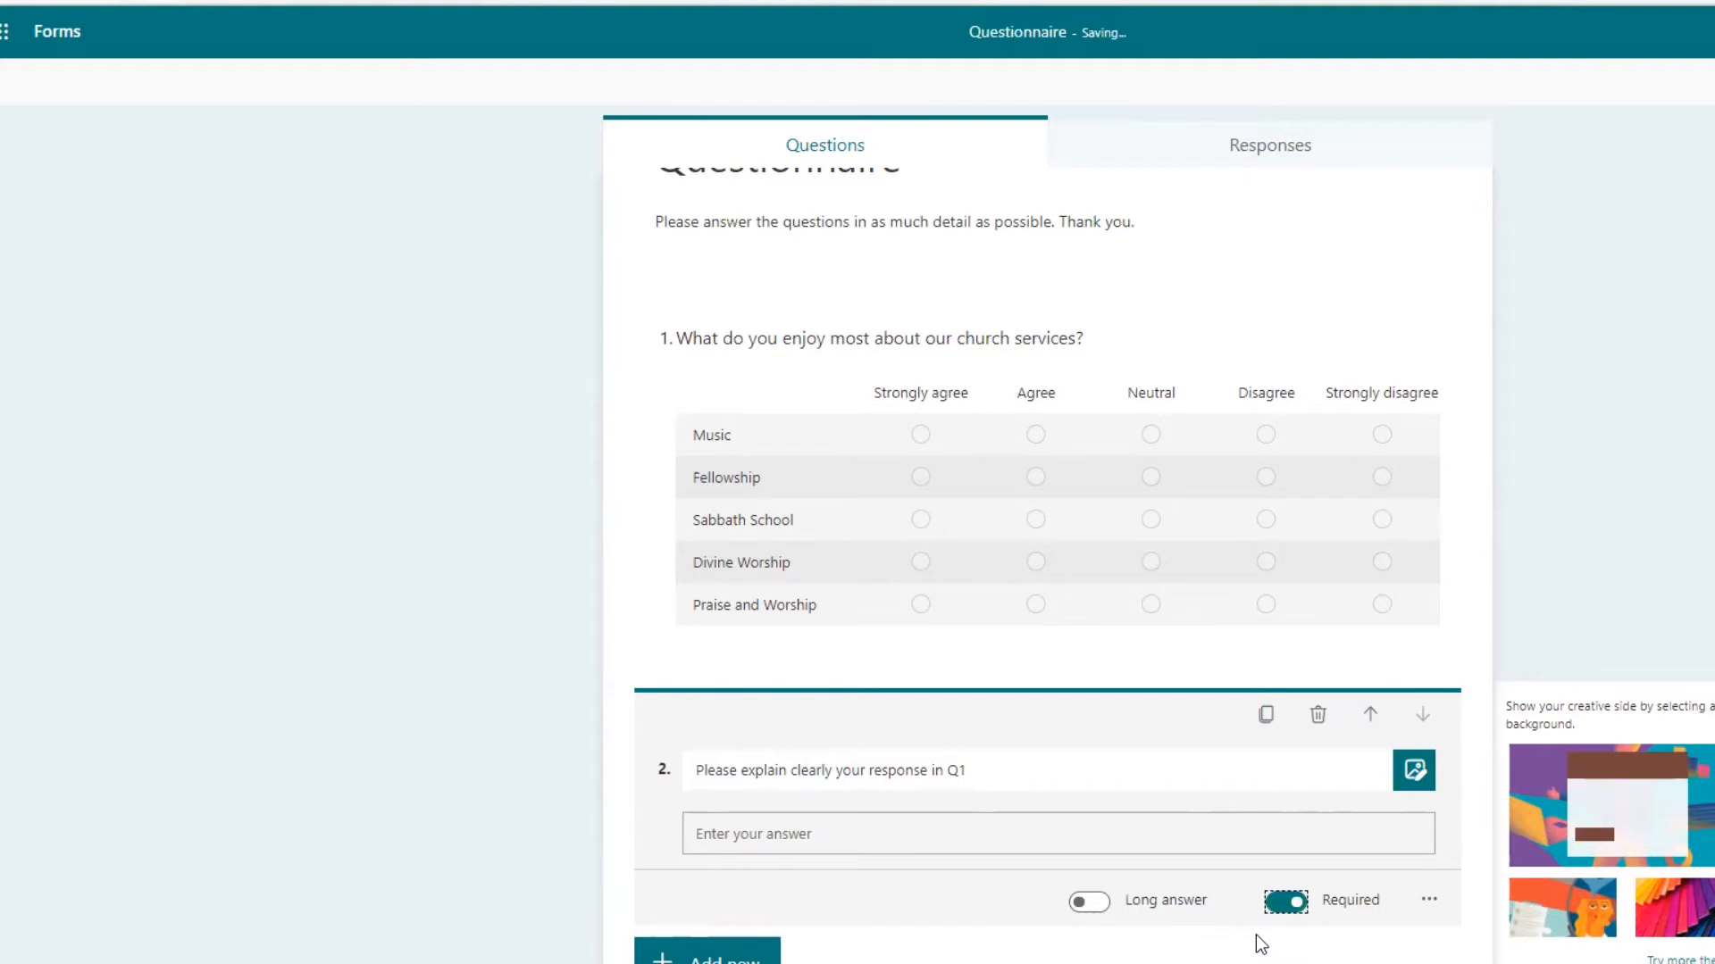
{"action": "left_click", "coordinate": [1091, 904]}
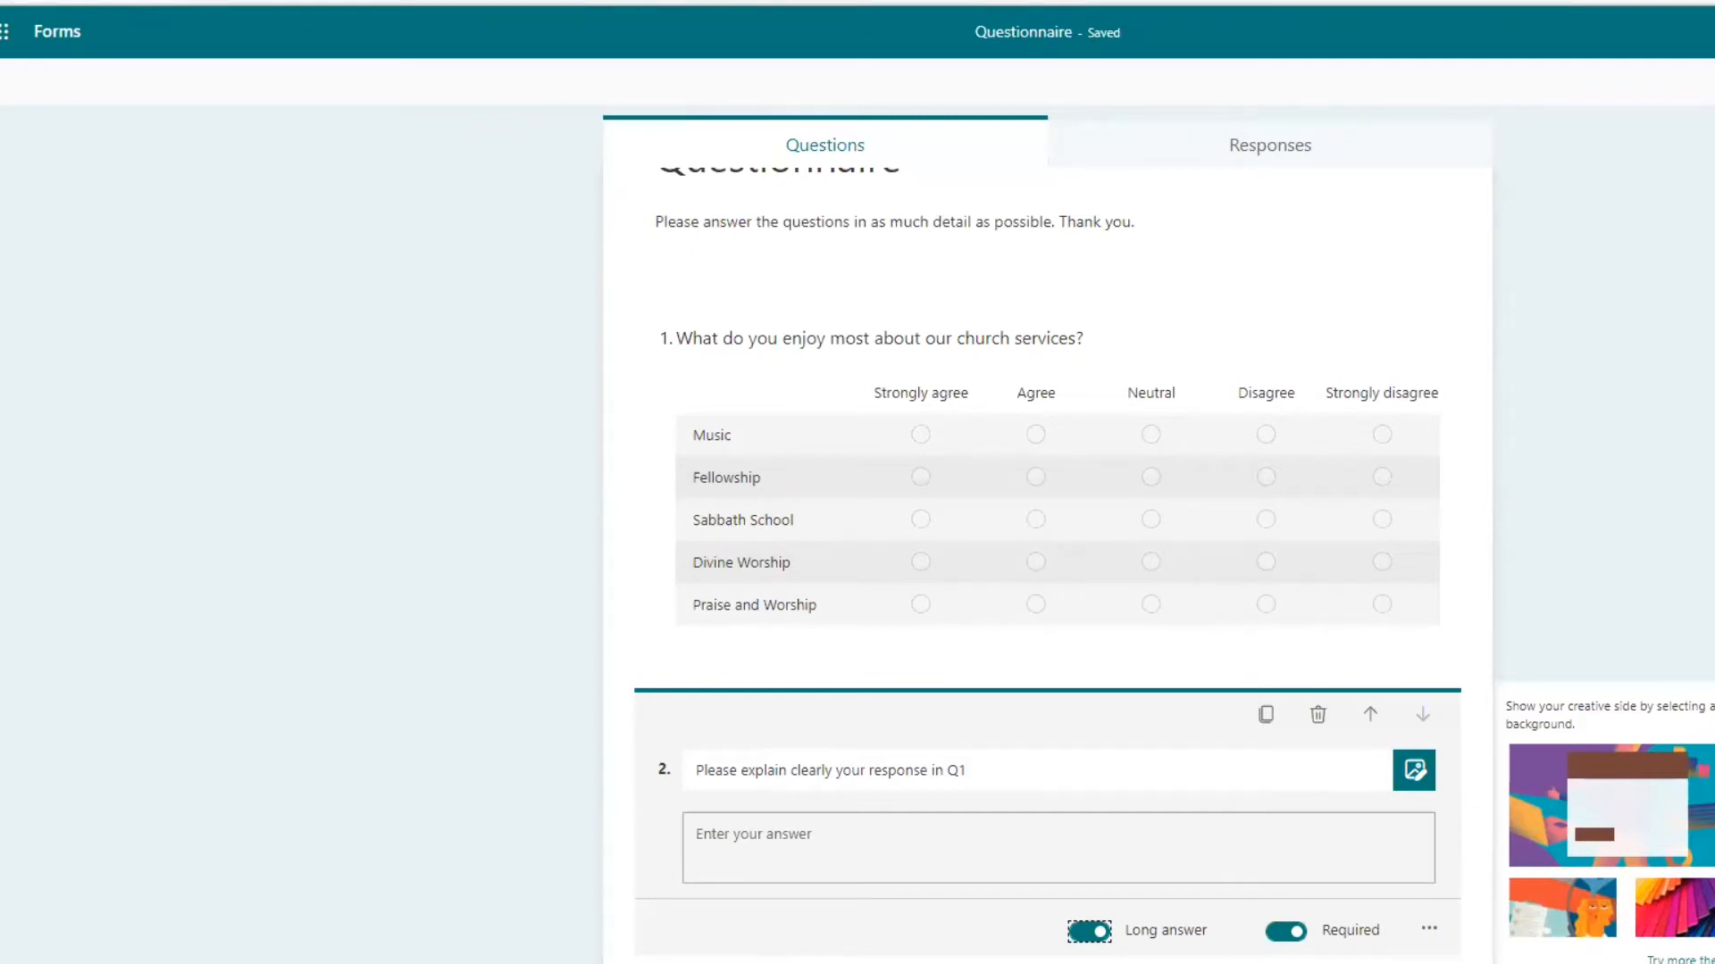
{"action": "left_click", "coordinate": [1518, 518]}
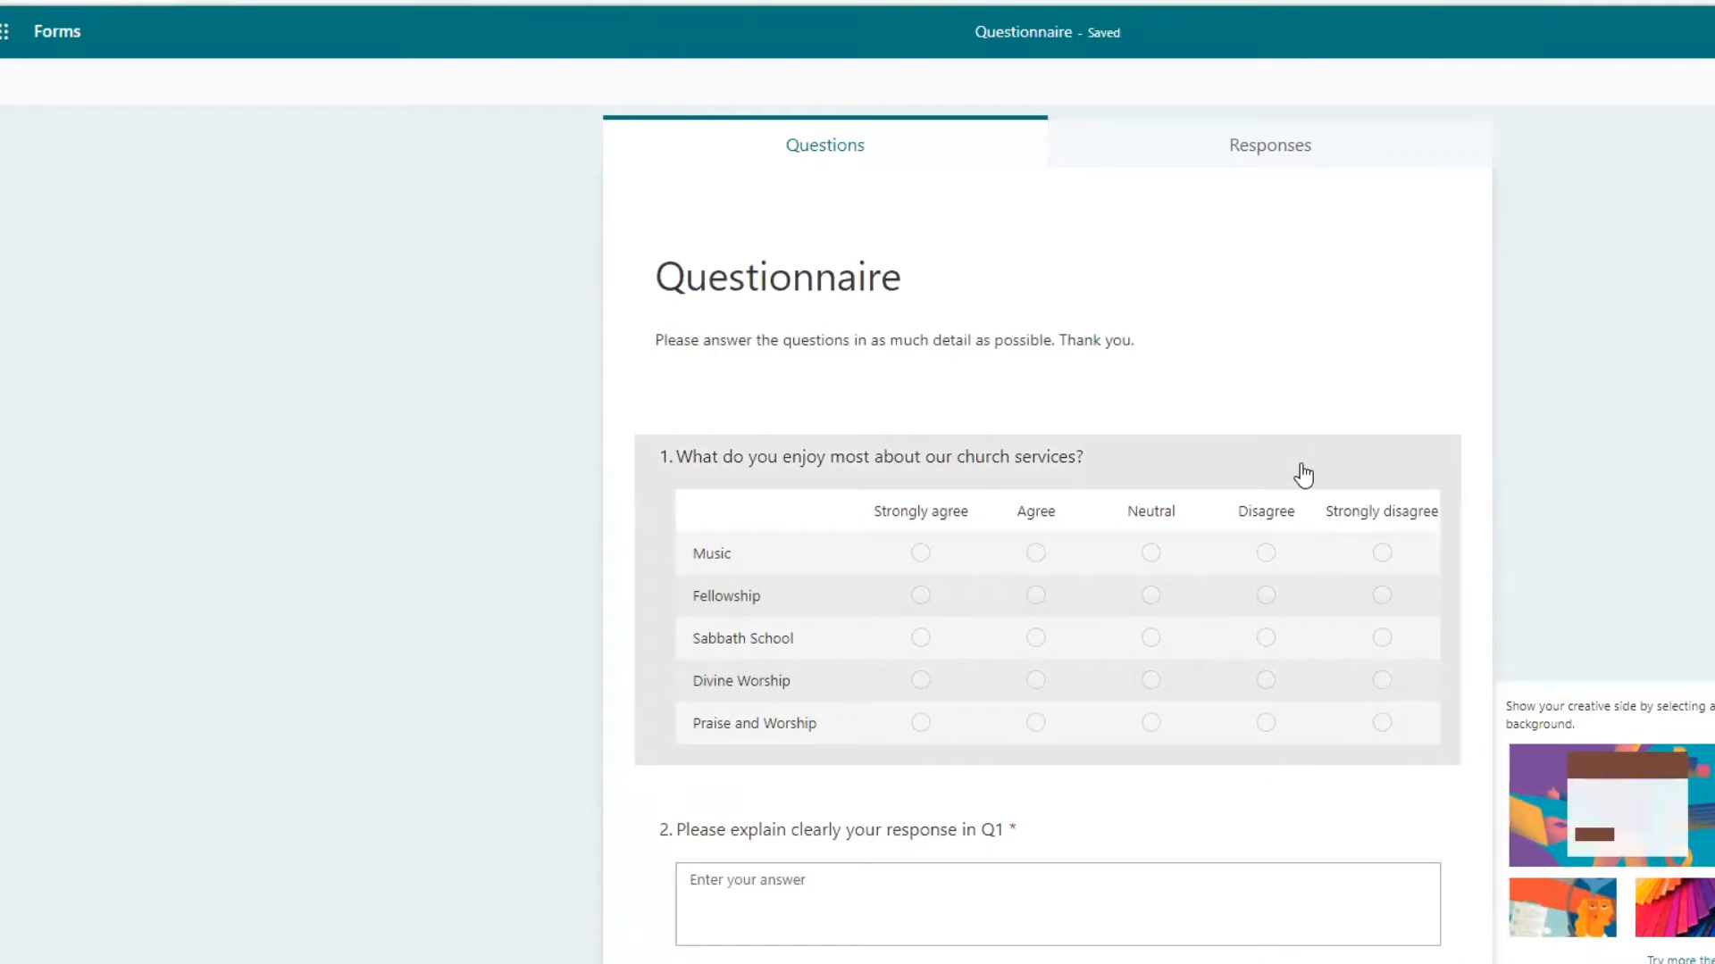
Step: Search the web for "Church services" images and add the 1200x744 picture of a full church hall to question 1
{"action": "left_click", "coordinate": [1341, 468]}
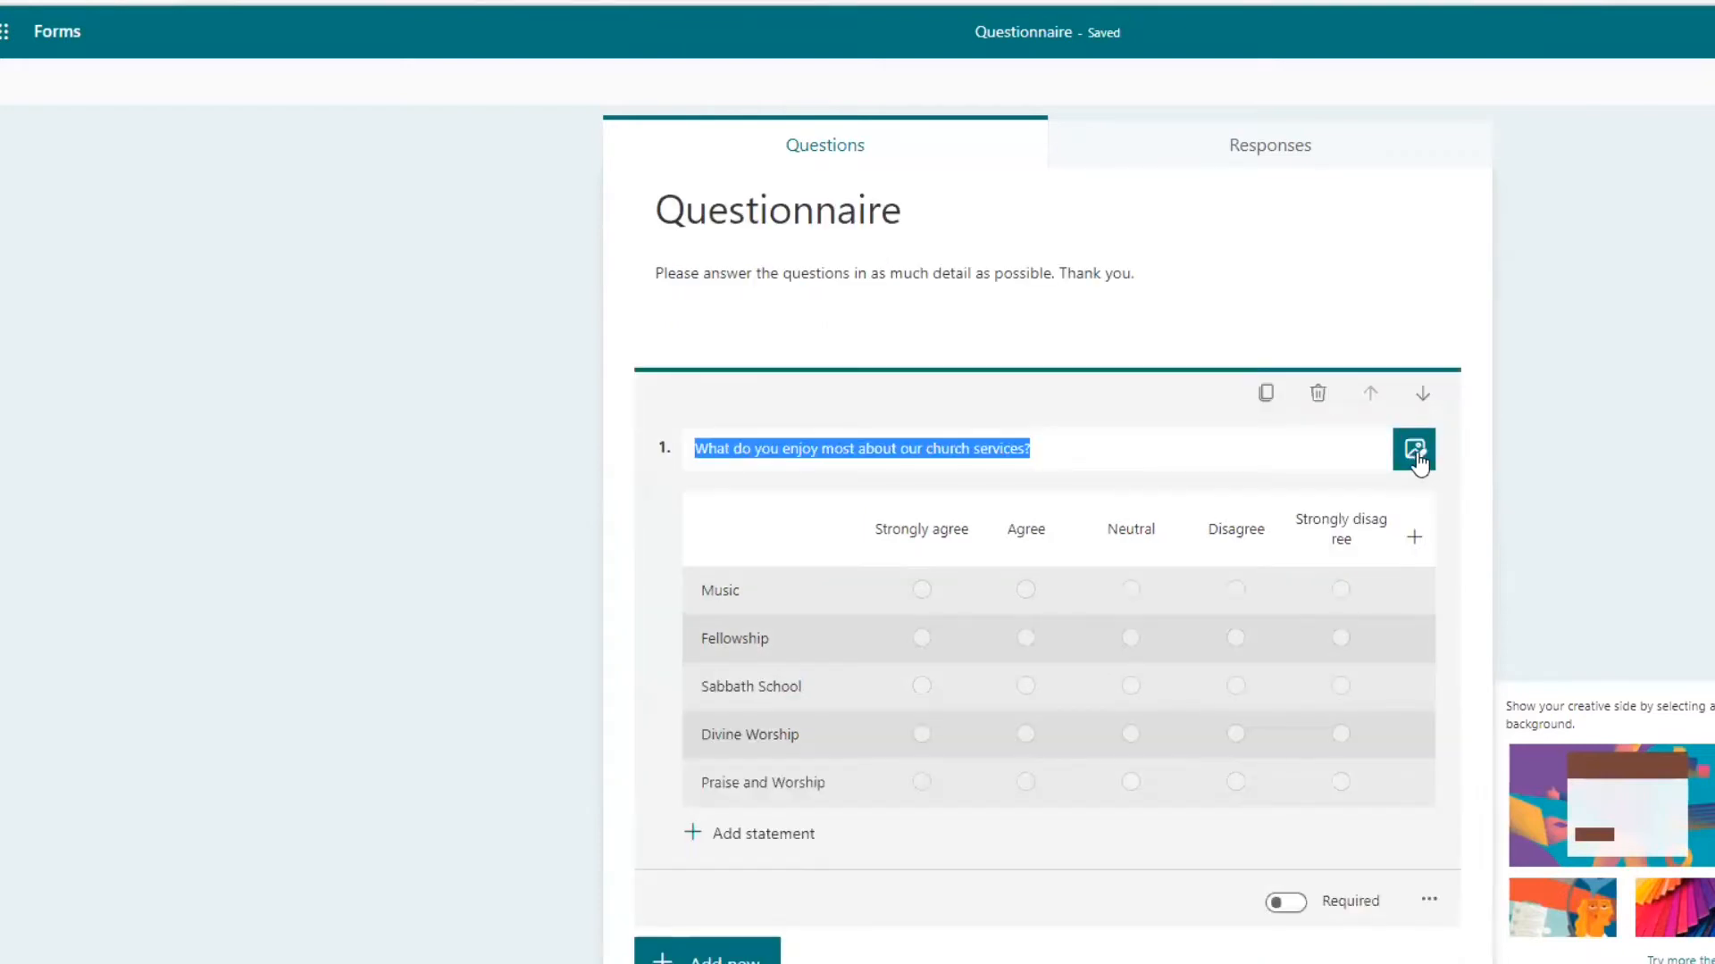
{"action": "left_click", "coordinate": [1413, 450]}
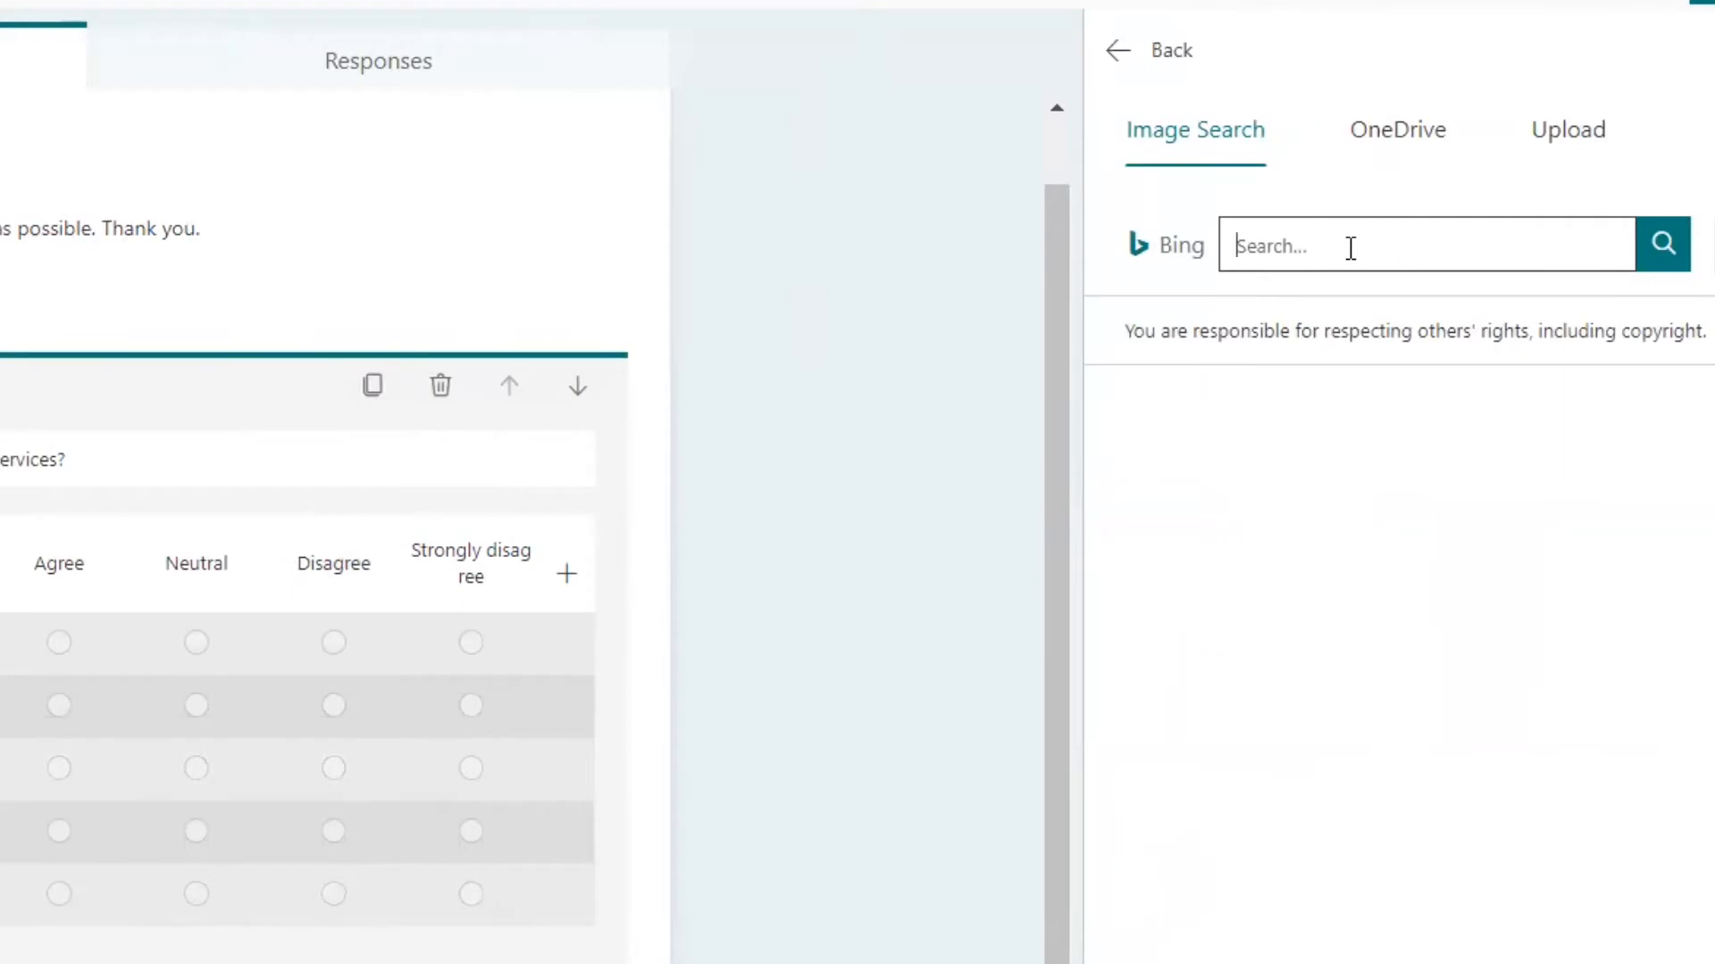
{"action": "left_click", "coordinate": [1350, 248]}
{"action": "type", "text": "Church services"}
{"action": "left_click", "coordinate": [1665, 247]}
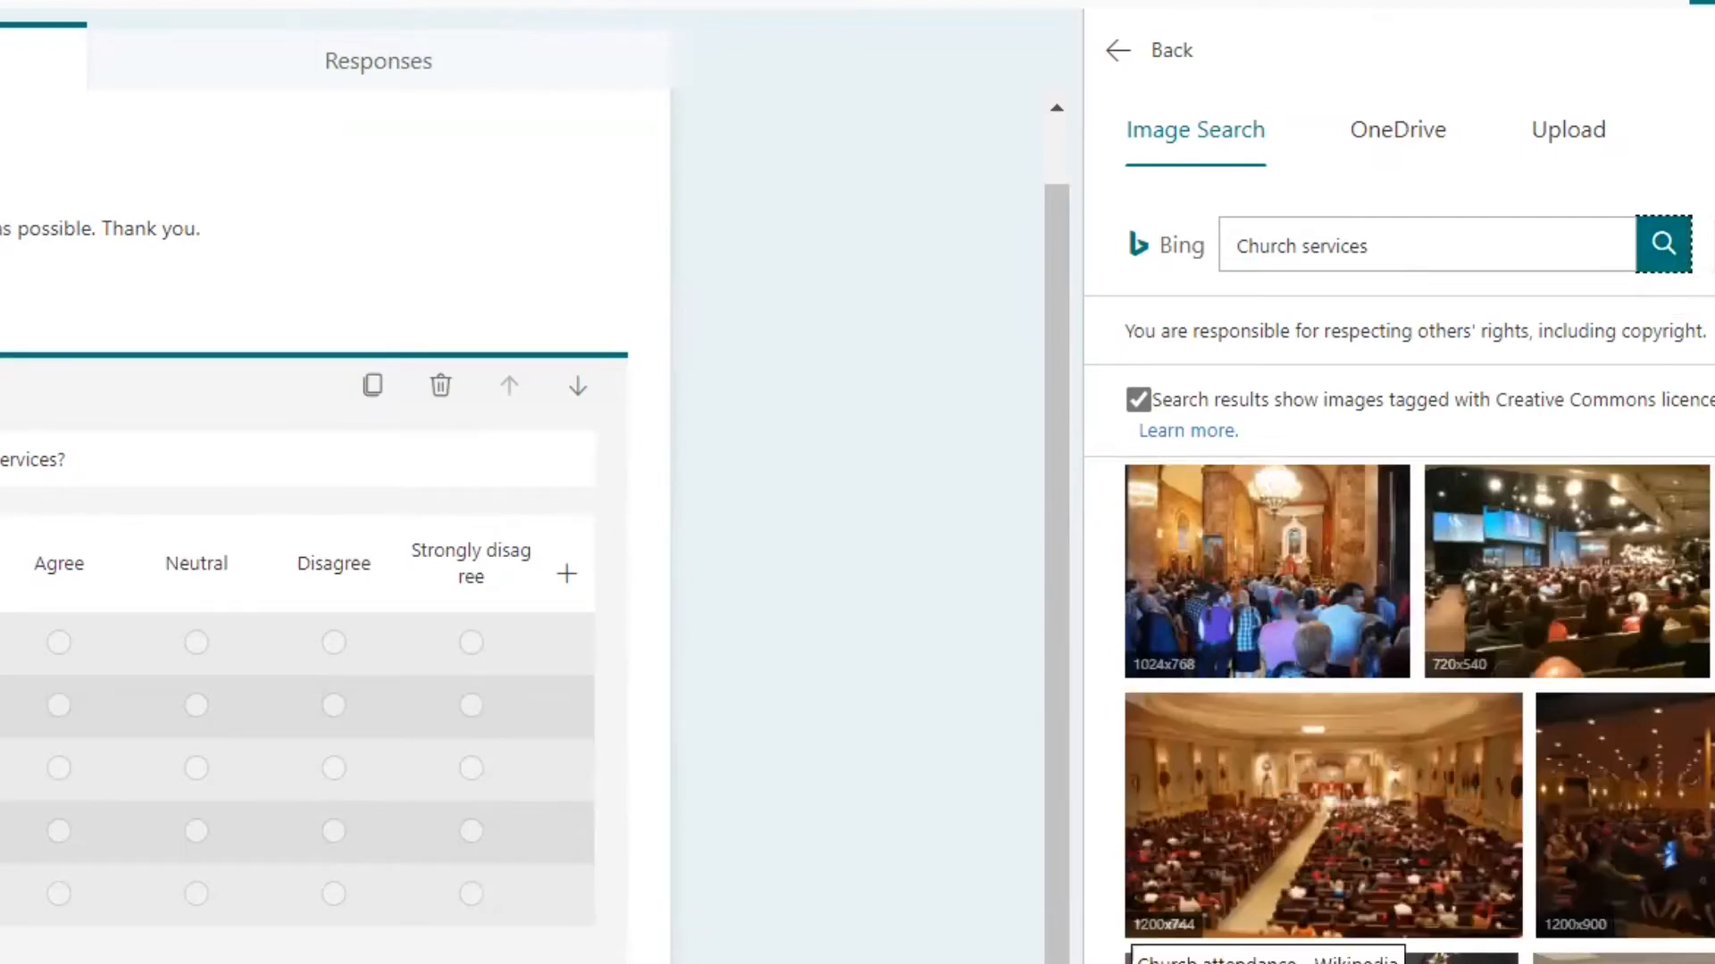
{"action": "left_click", "coordinate": [1406, 844]}
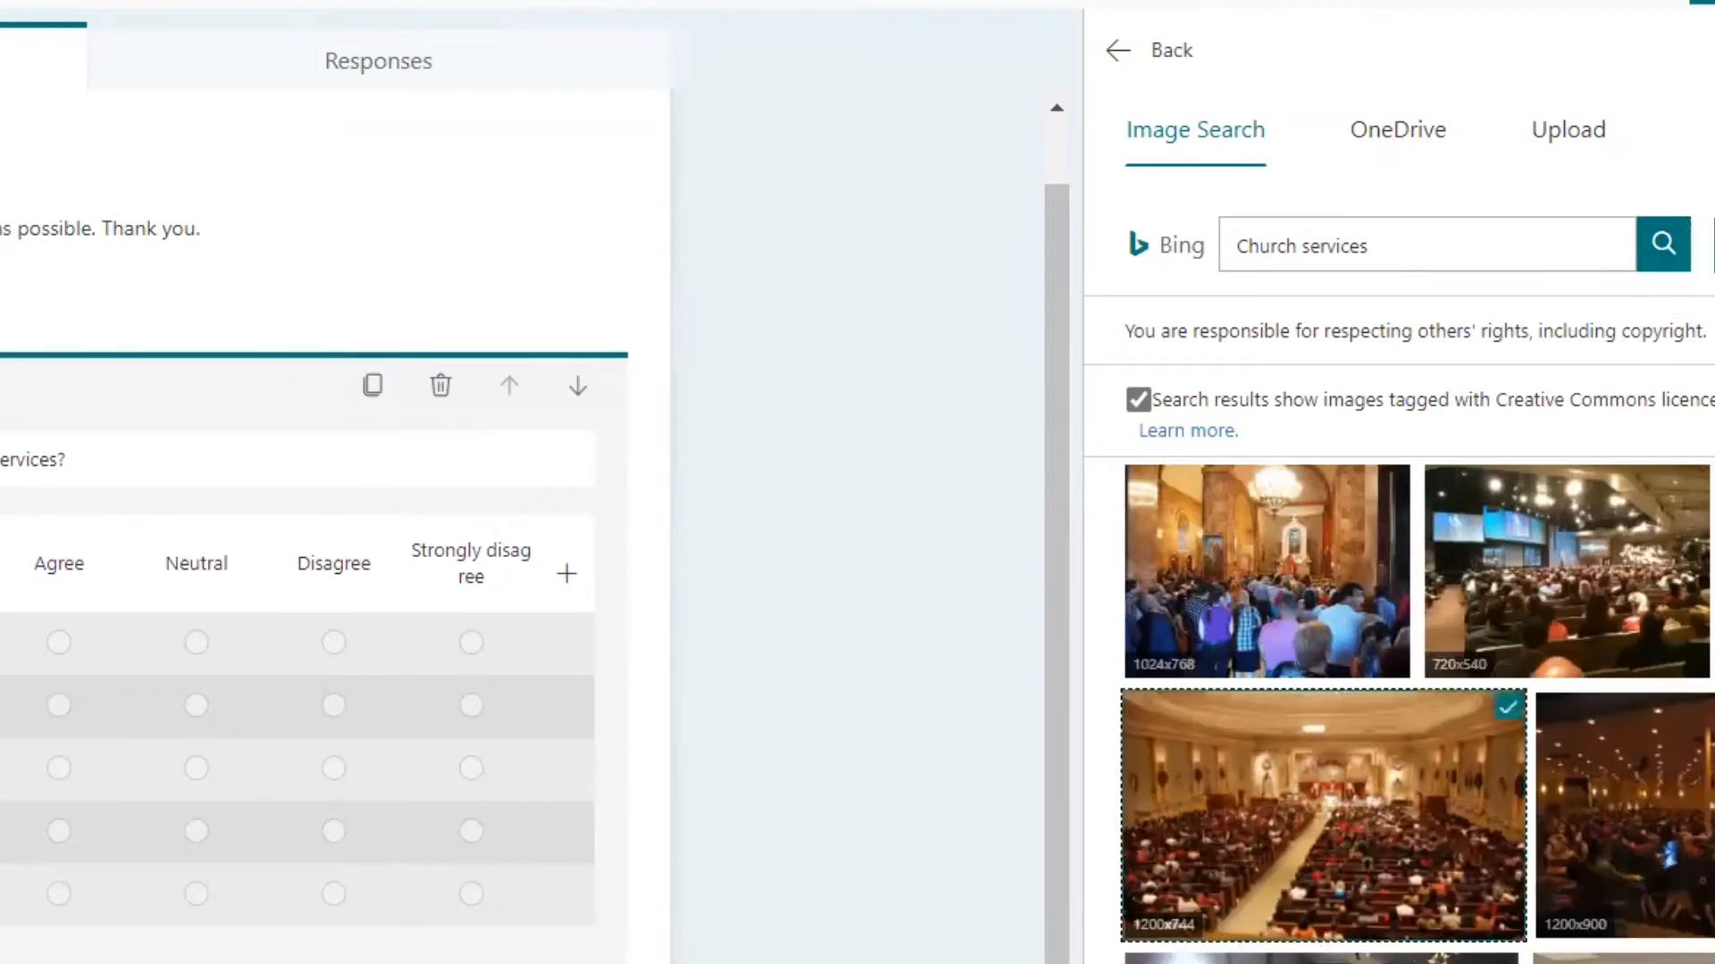
{"action": "left_click", "coordinate": [1197, 963]}
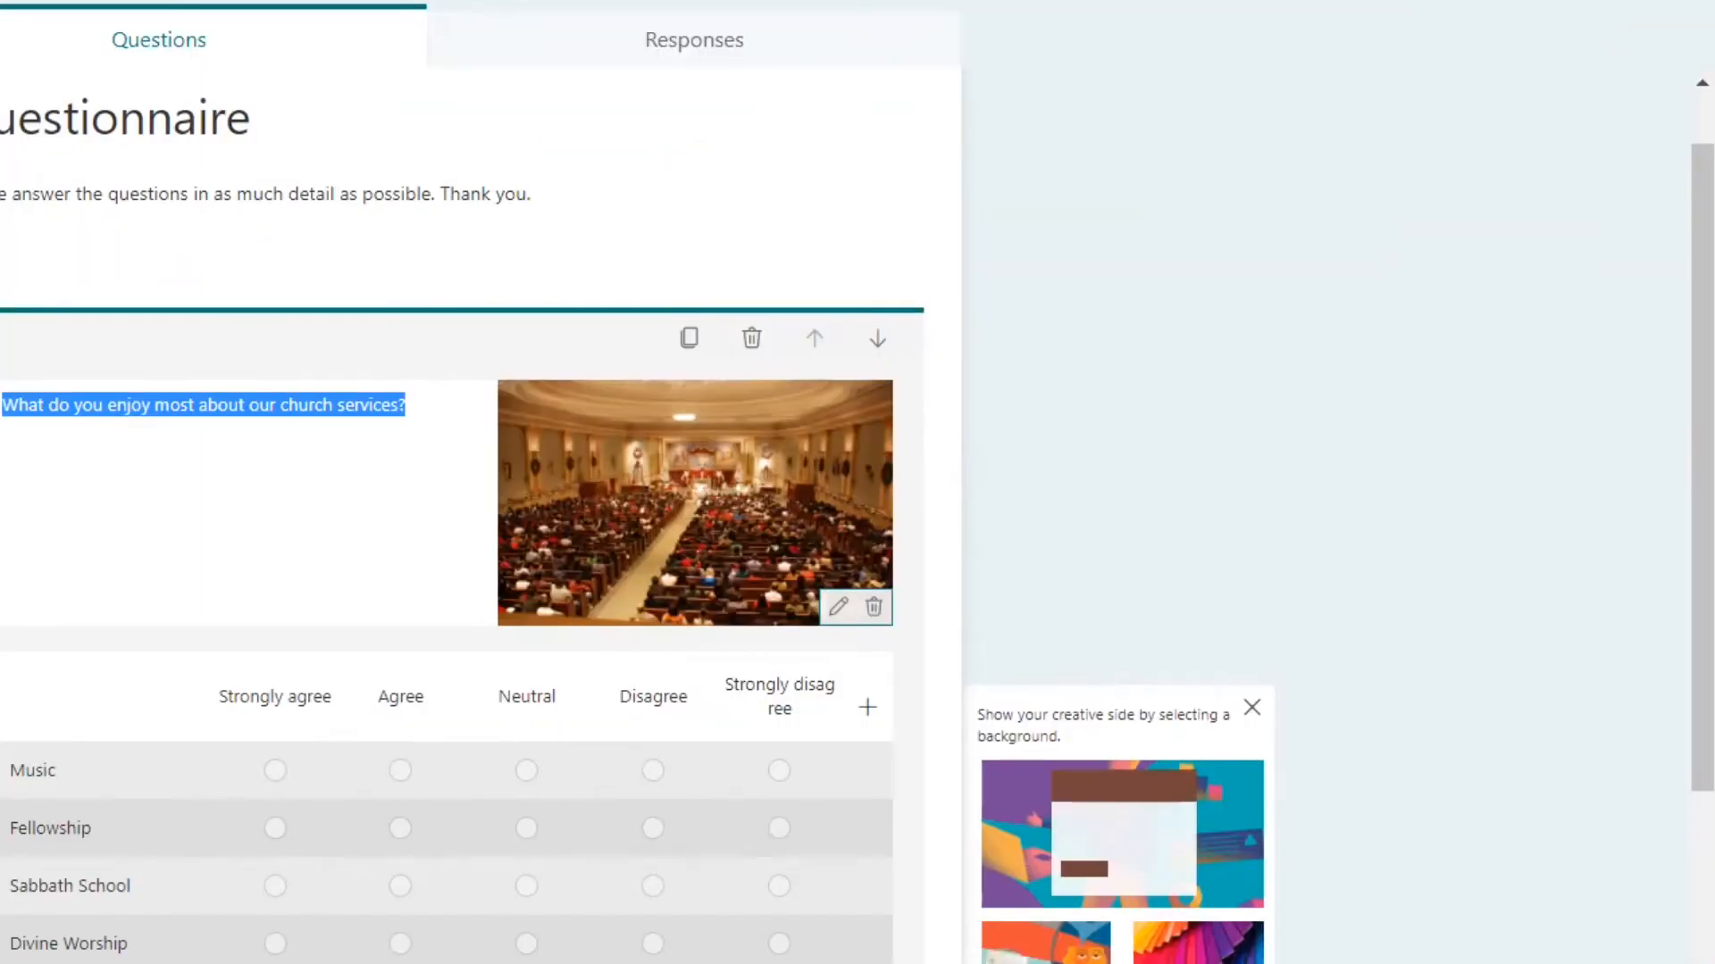
Step: Browse the form's theme ideas and apply the one with the orange-to-blue gradient and illustrated screens
{"action": "left_click", "coordinate": [1474, 2]}
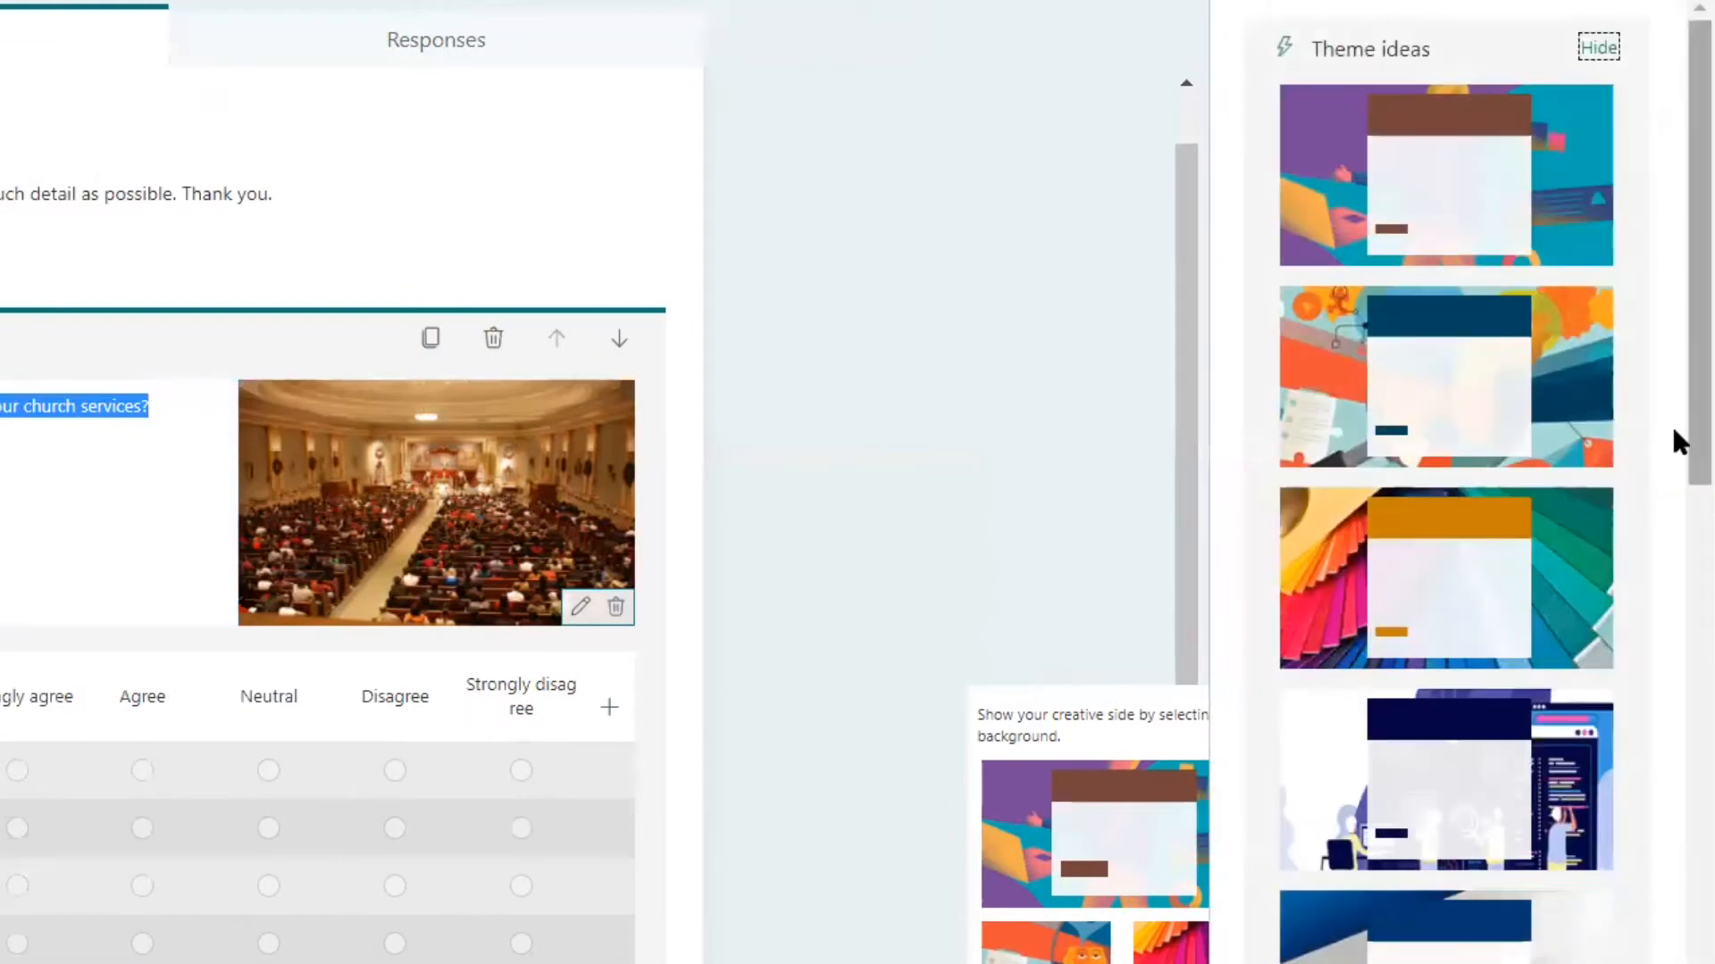
{"action": "scroll", "coordinate": [1670, 634], "scroll_direction": "down", "scroll_amount": 6}
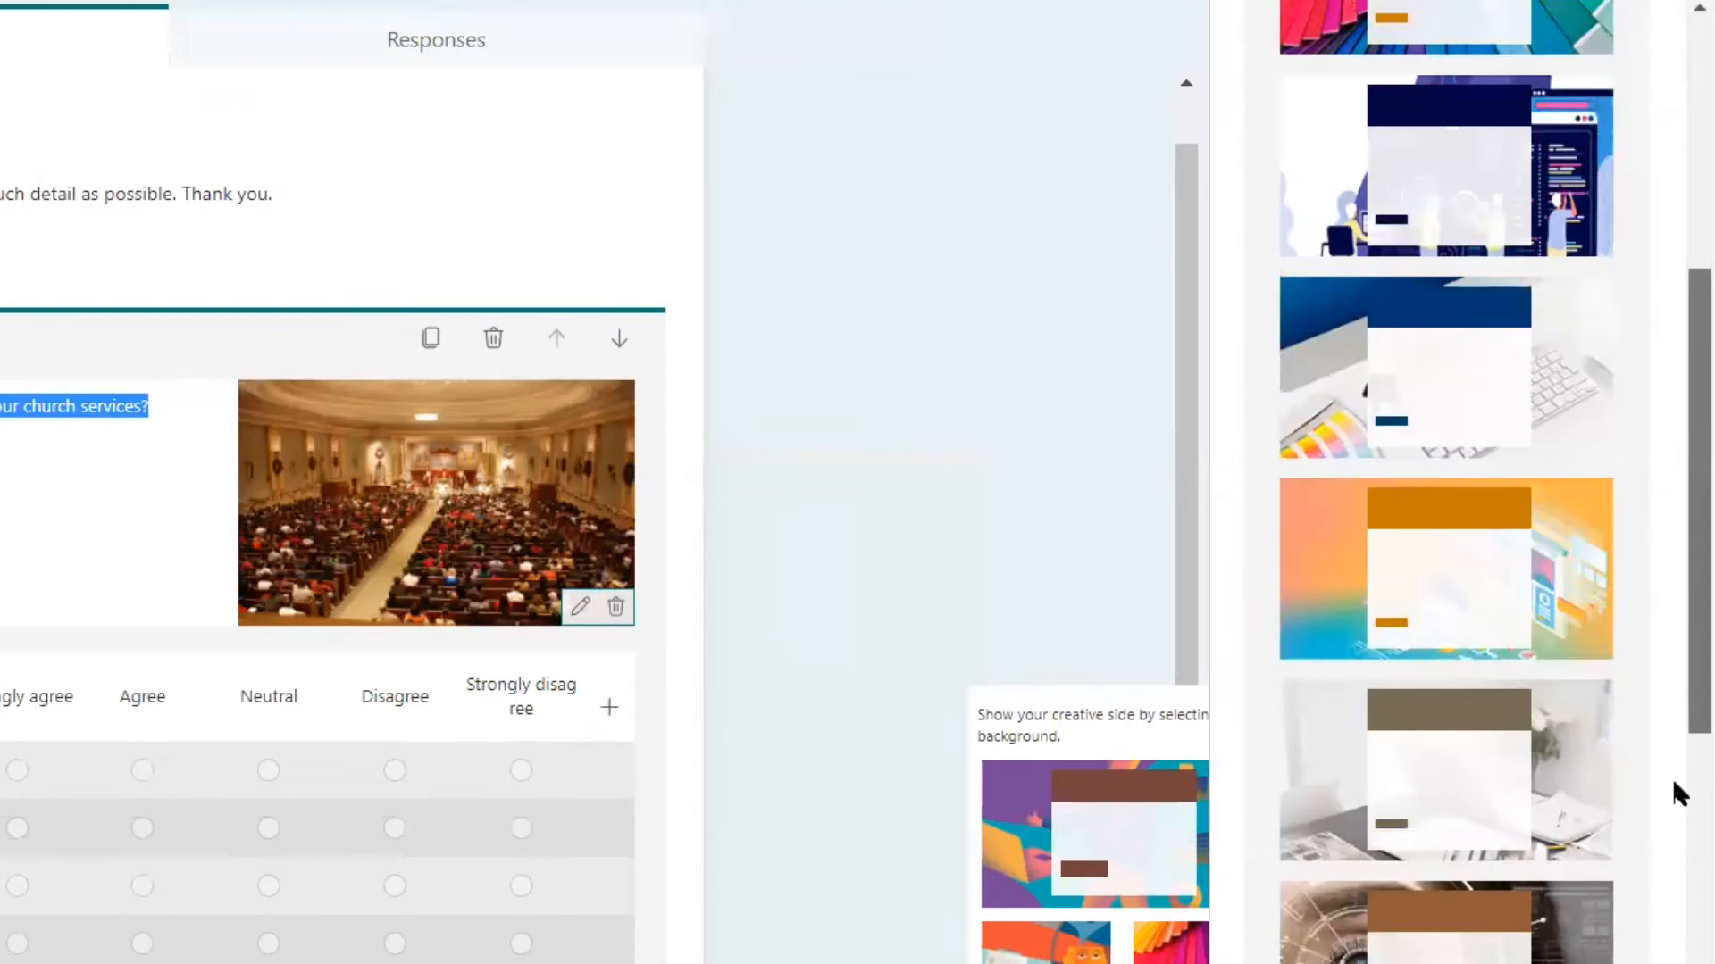
{"action": "scroll", "coordinate": [1671, 795], "scroll_direction": "down", "scroll_amount": 9}
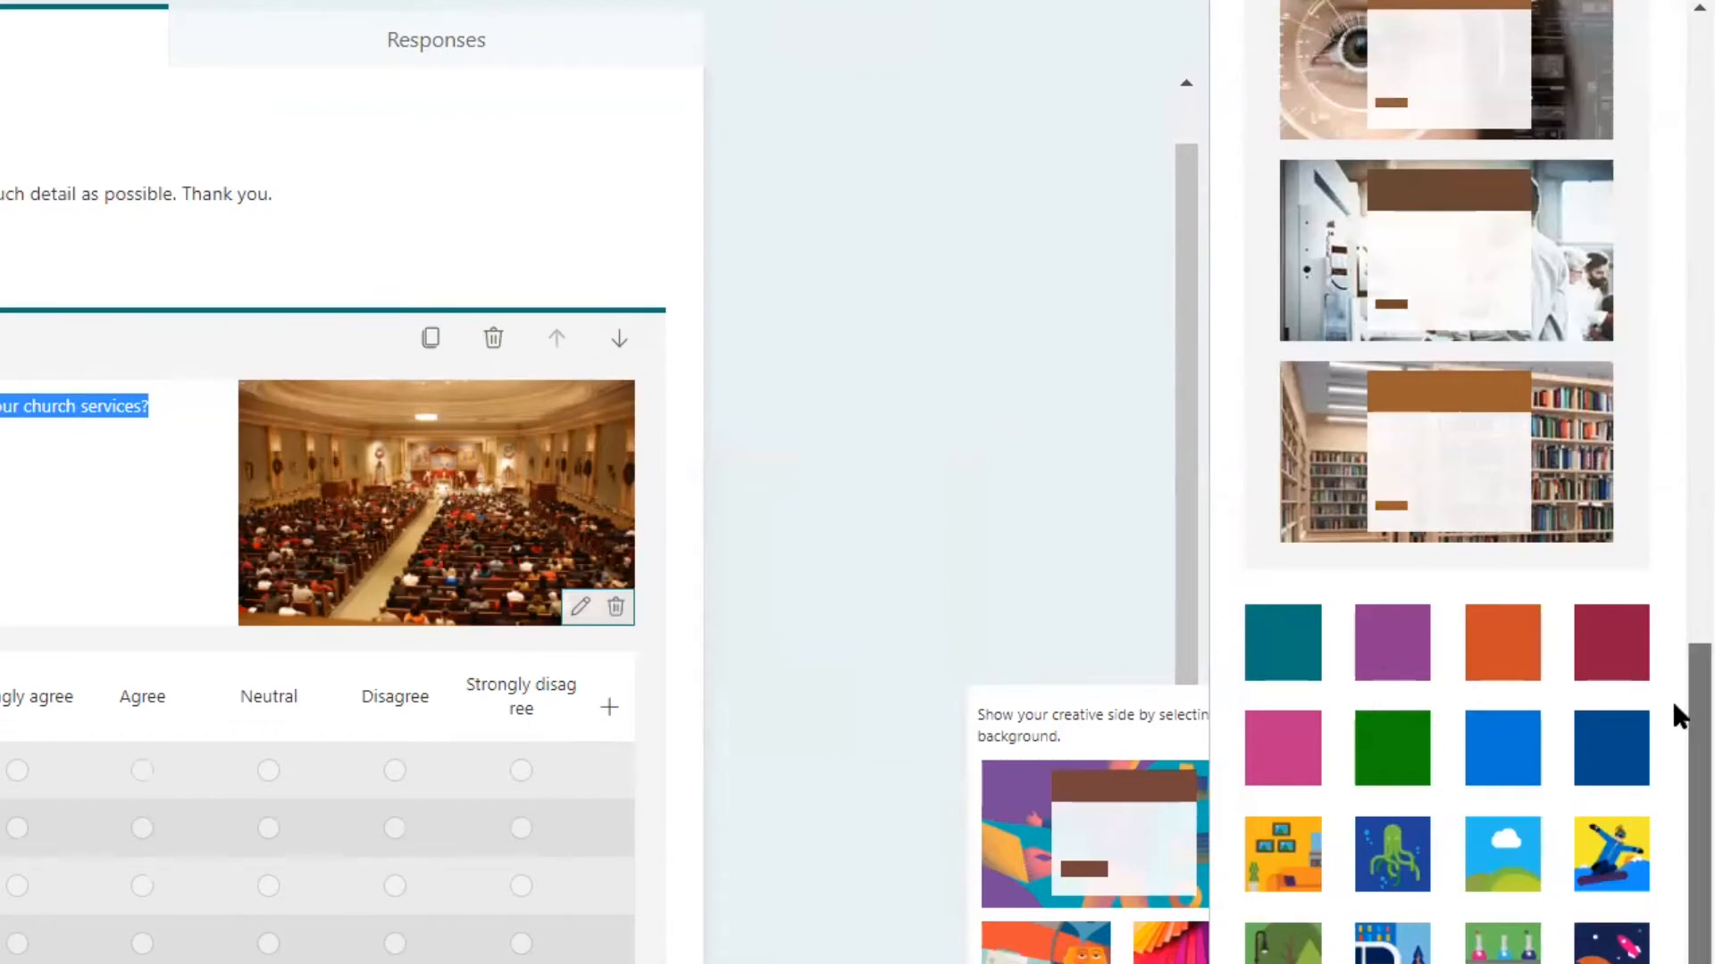
{"action": "scroll", "coordinate": [1672, 700], "scroll_direction": "up", "scroll_amount": 2}
{"action": "scroll", "coordinate": [1672, 627], "scroll_direction": "up", "scroll_amount": 6}
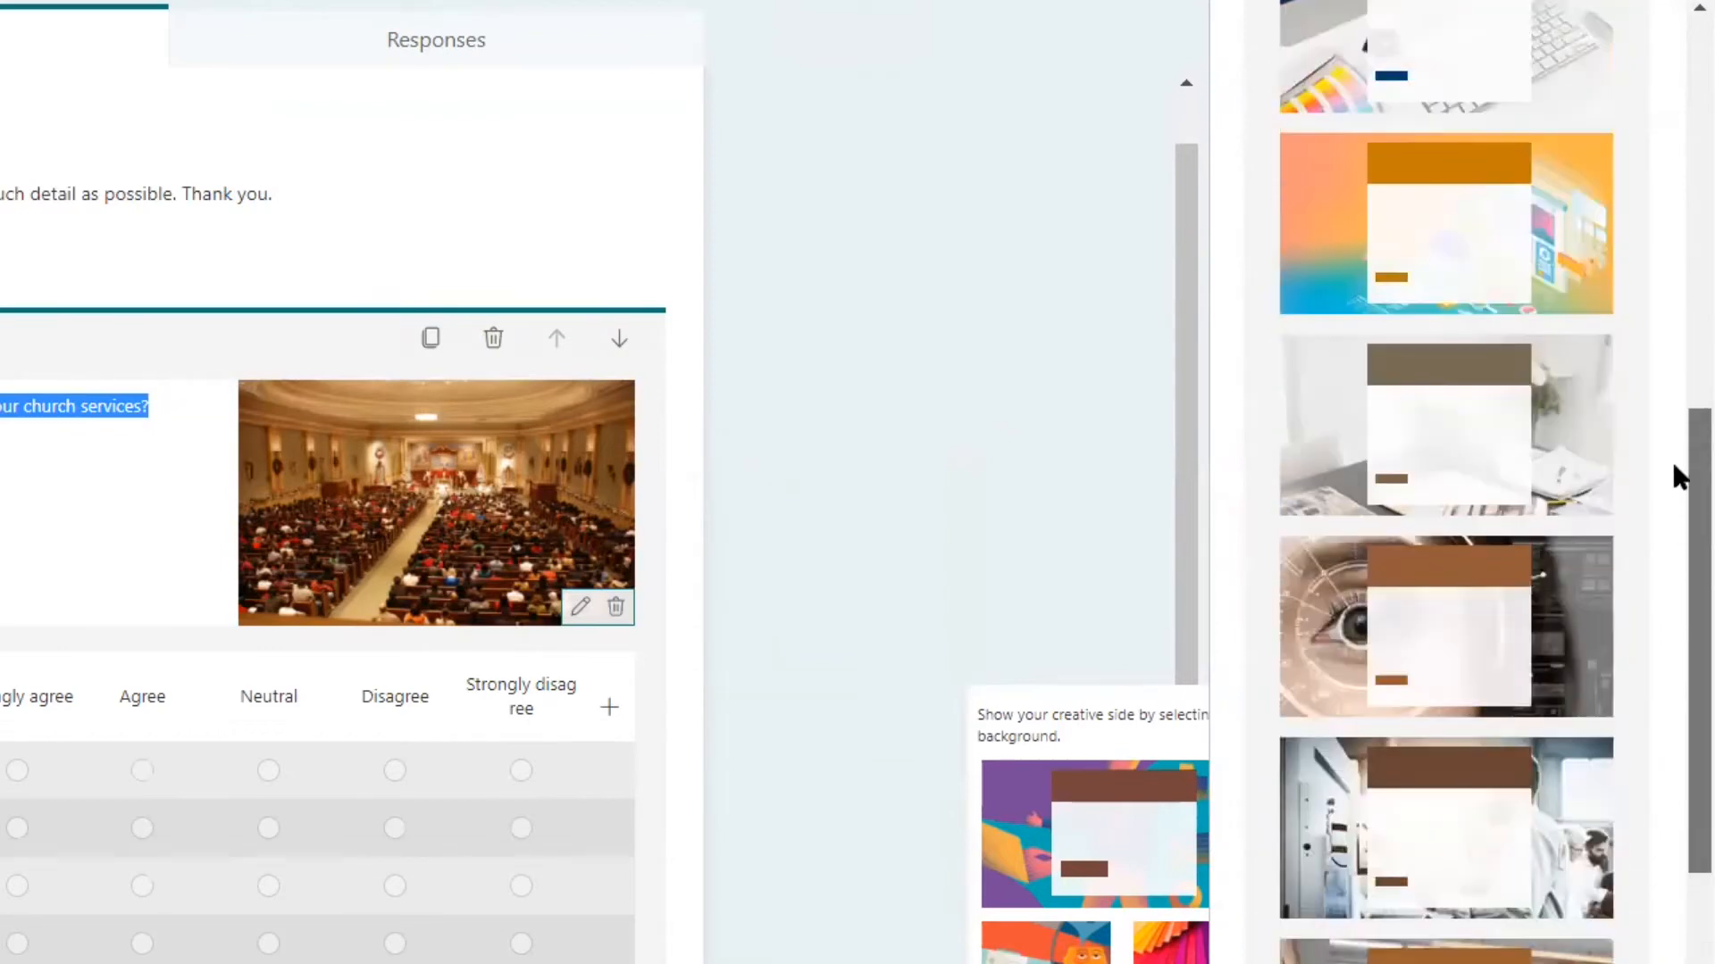
{"action": "scroll", "coordinate": [1672, 461], "scroll_direction": "up", "scroll_amount": 1}
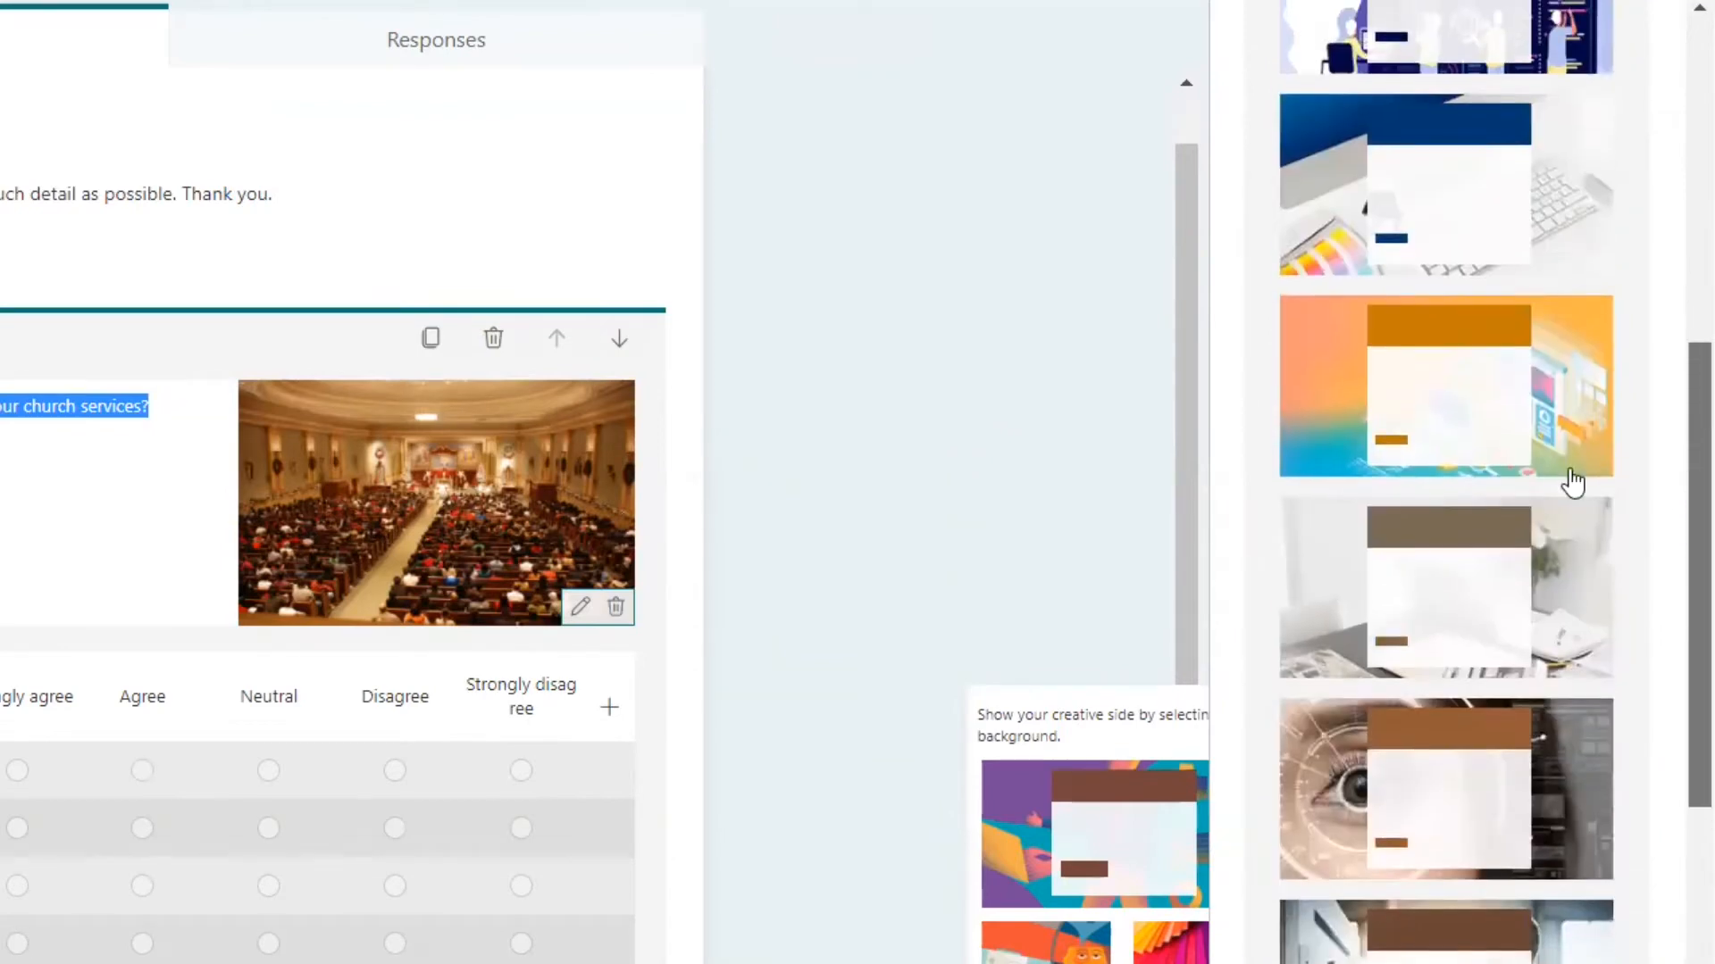
{"action": "left_click", "coordinate": [1588, 426]}
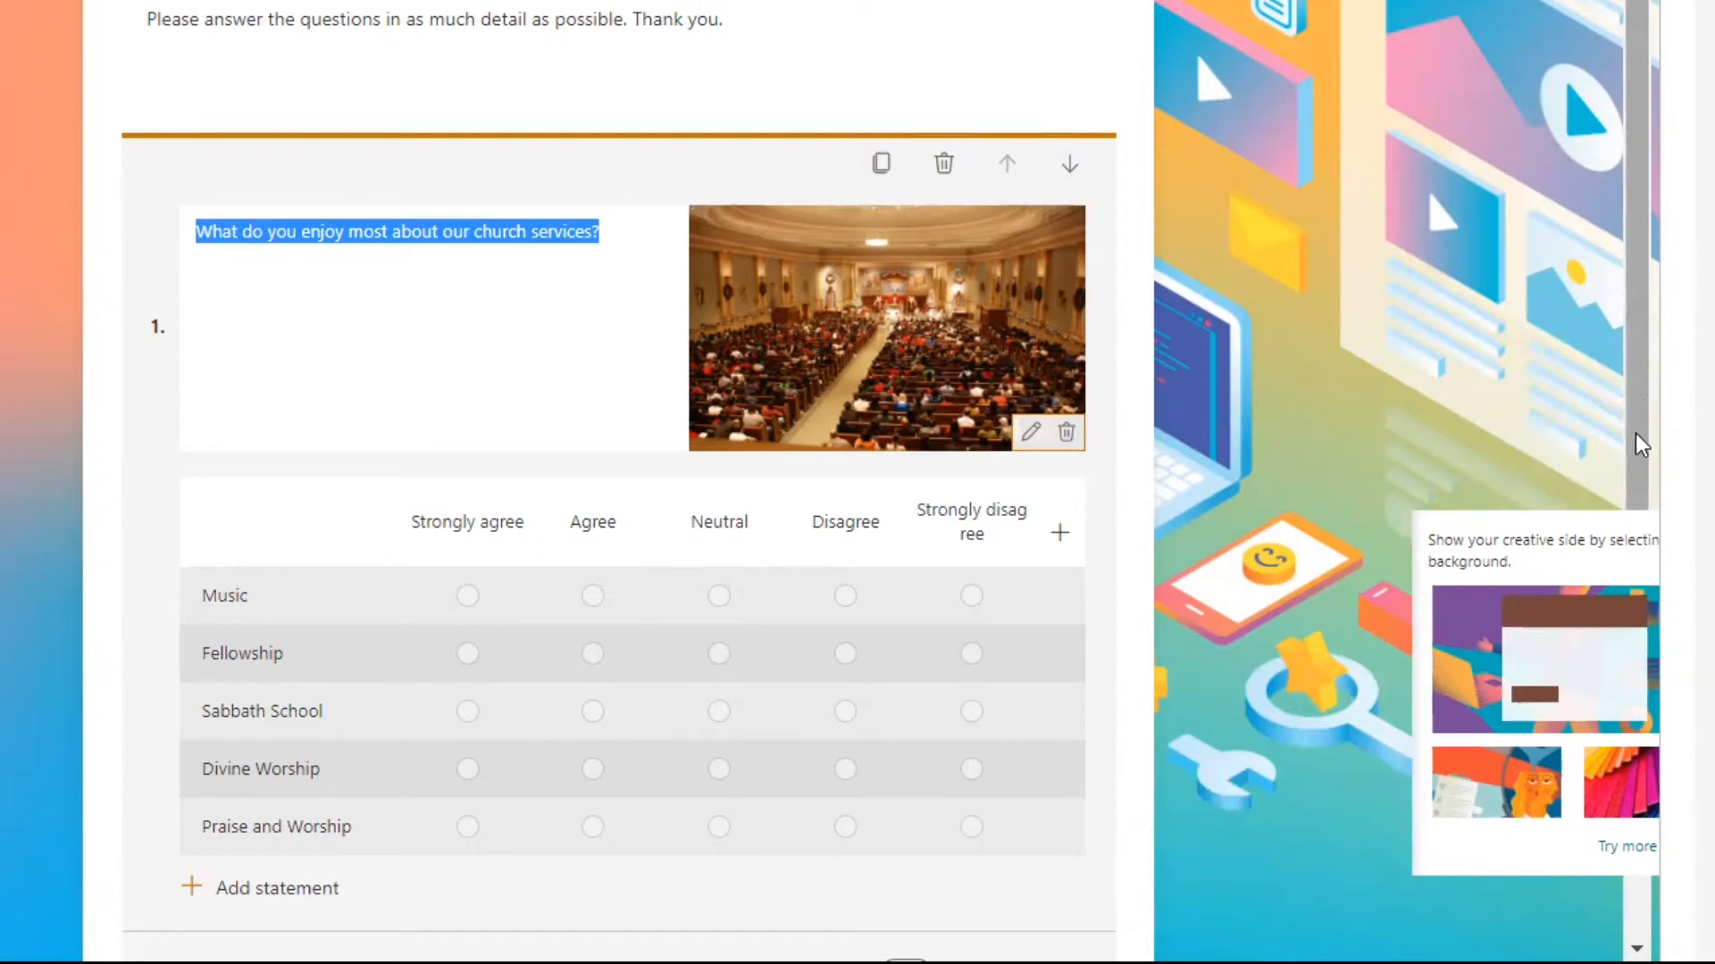
Step: Add a Net Promoter Score question below question 2, keeping its default wording about recommending to a friend or colleague
{"action": "scroll", "coordinate": [322, 777], "scroll_direction": "down", "scroll_amount": 5}
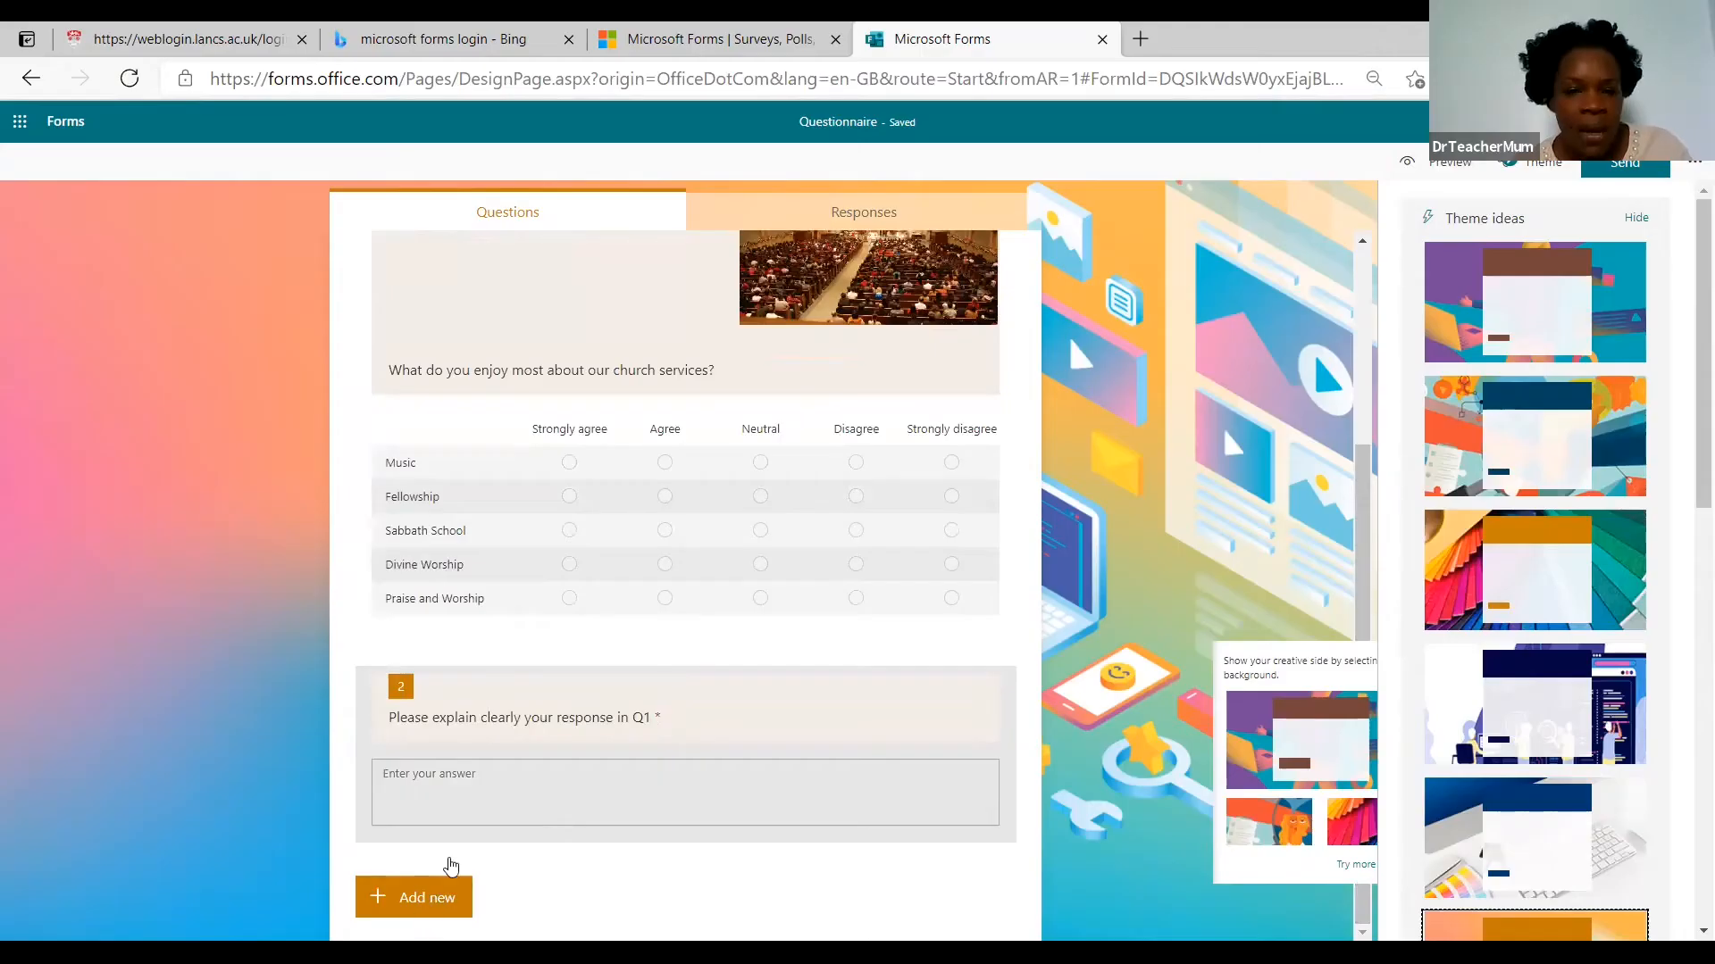
{"action": "left_click", "coordinate": [454, 890]}
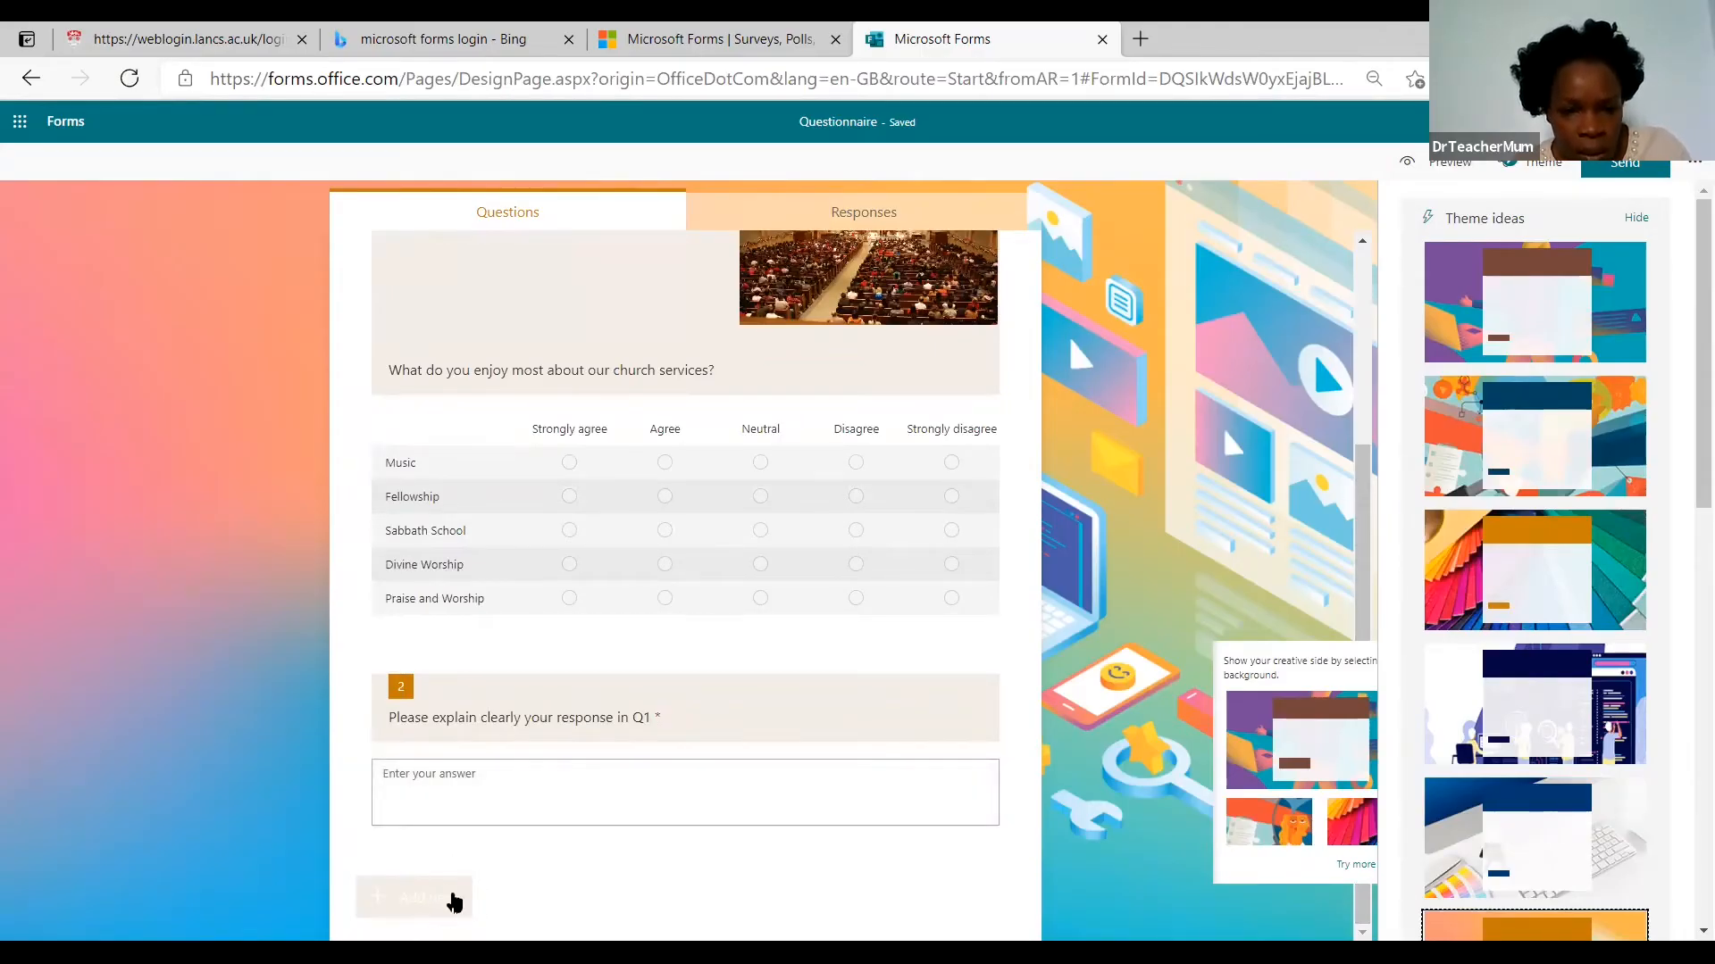
{"action": "left_click", "coordinate": [566, 900]}
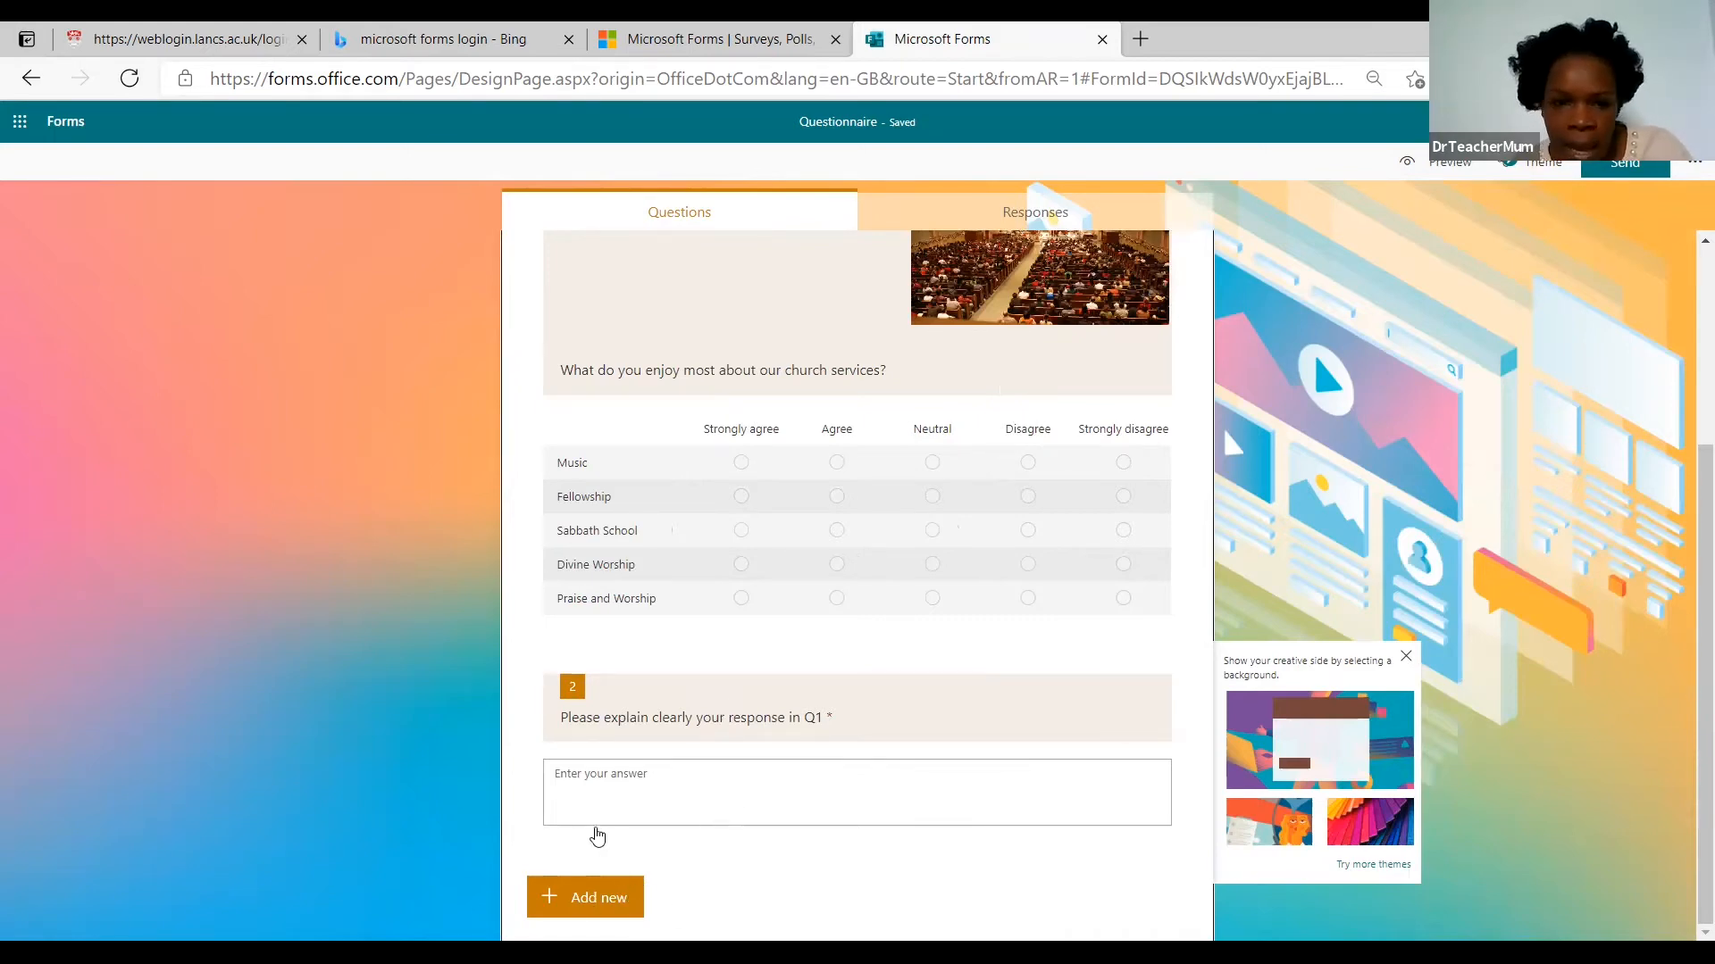
{"action": "left_click", "coordinate": [576, 898]}
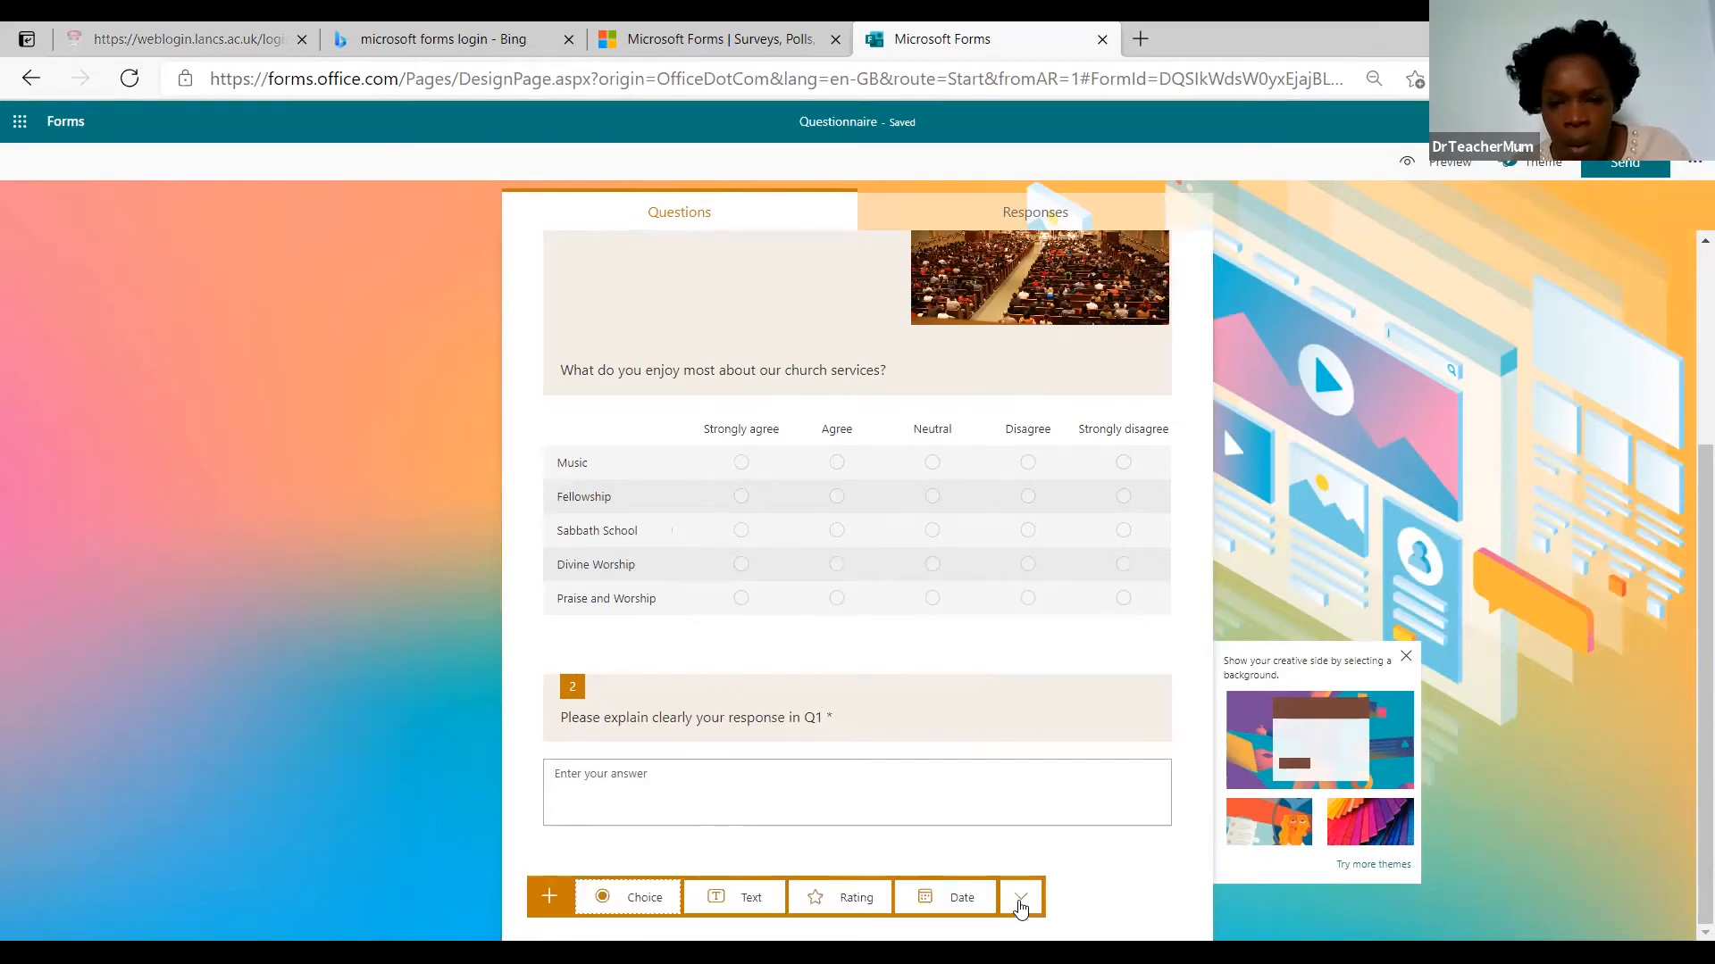
{"action": "left_click", "coordinate": [1021, 906]}
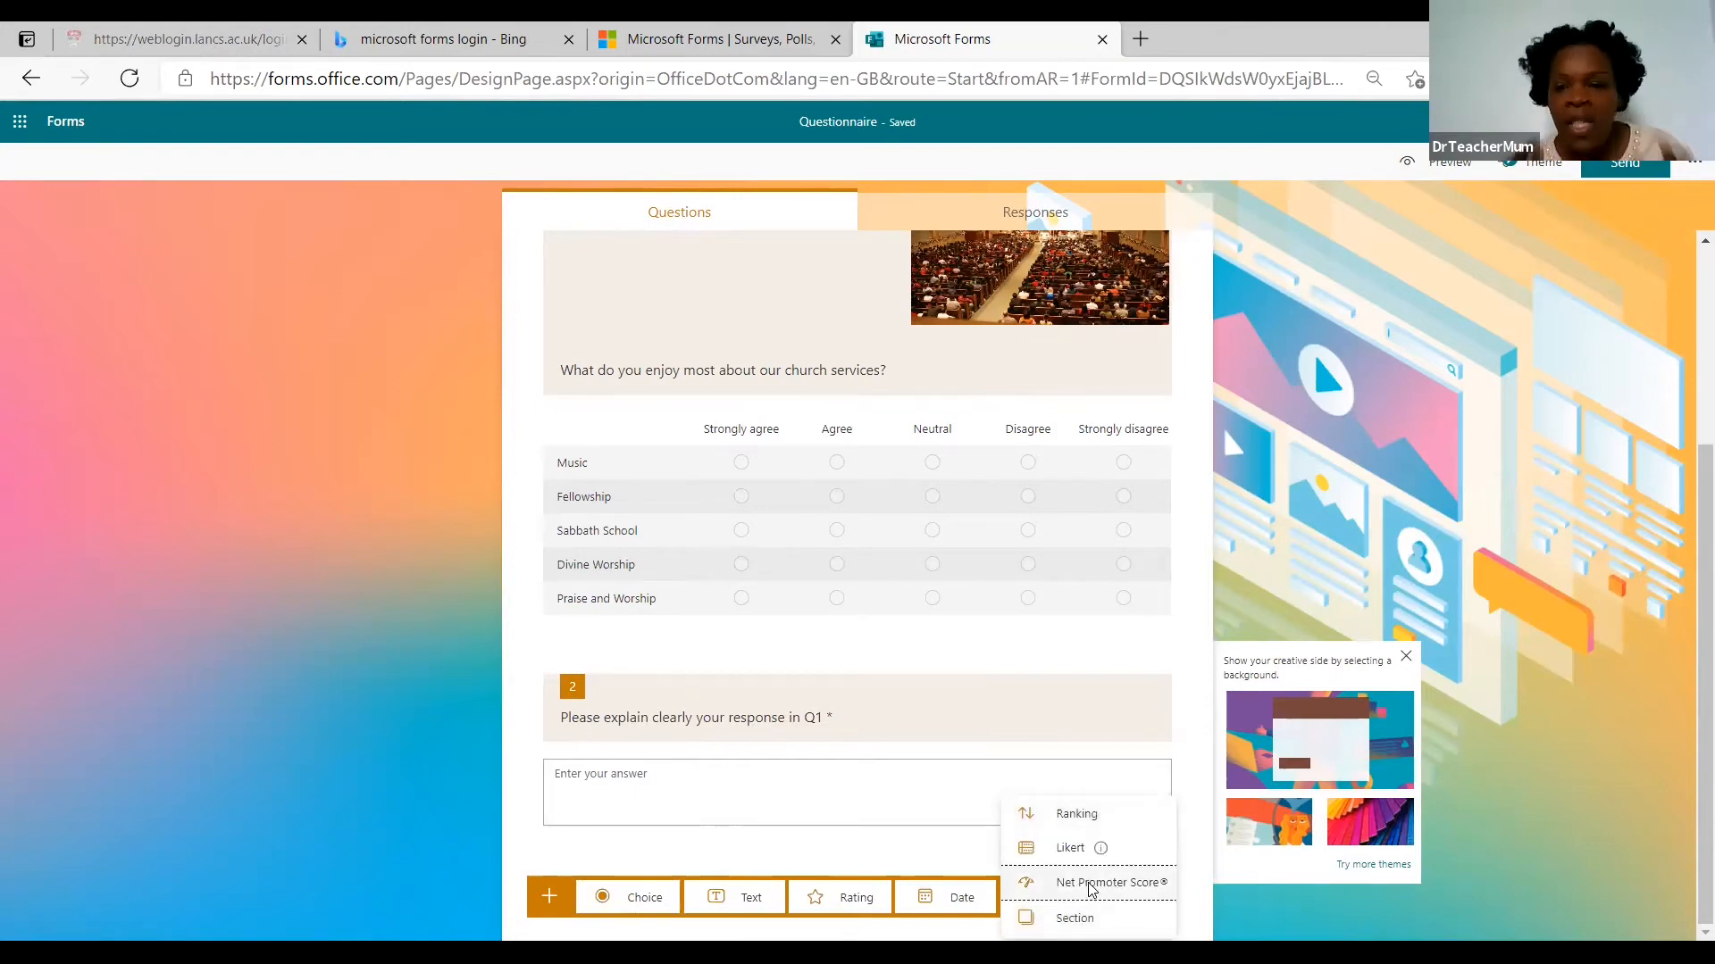
{"action": "left_click", "coordinate": [1089, 884]}
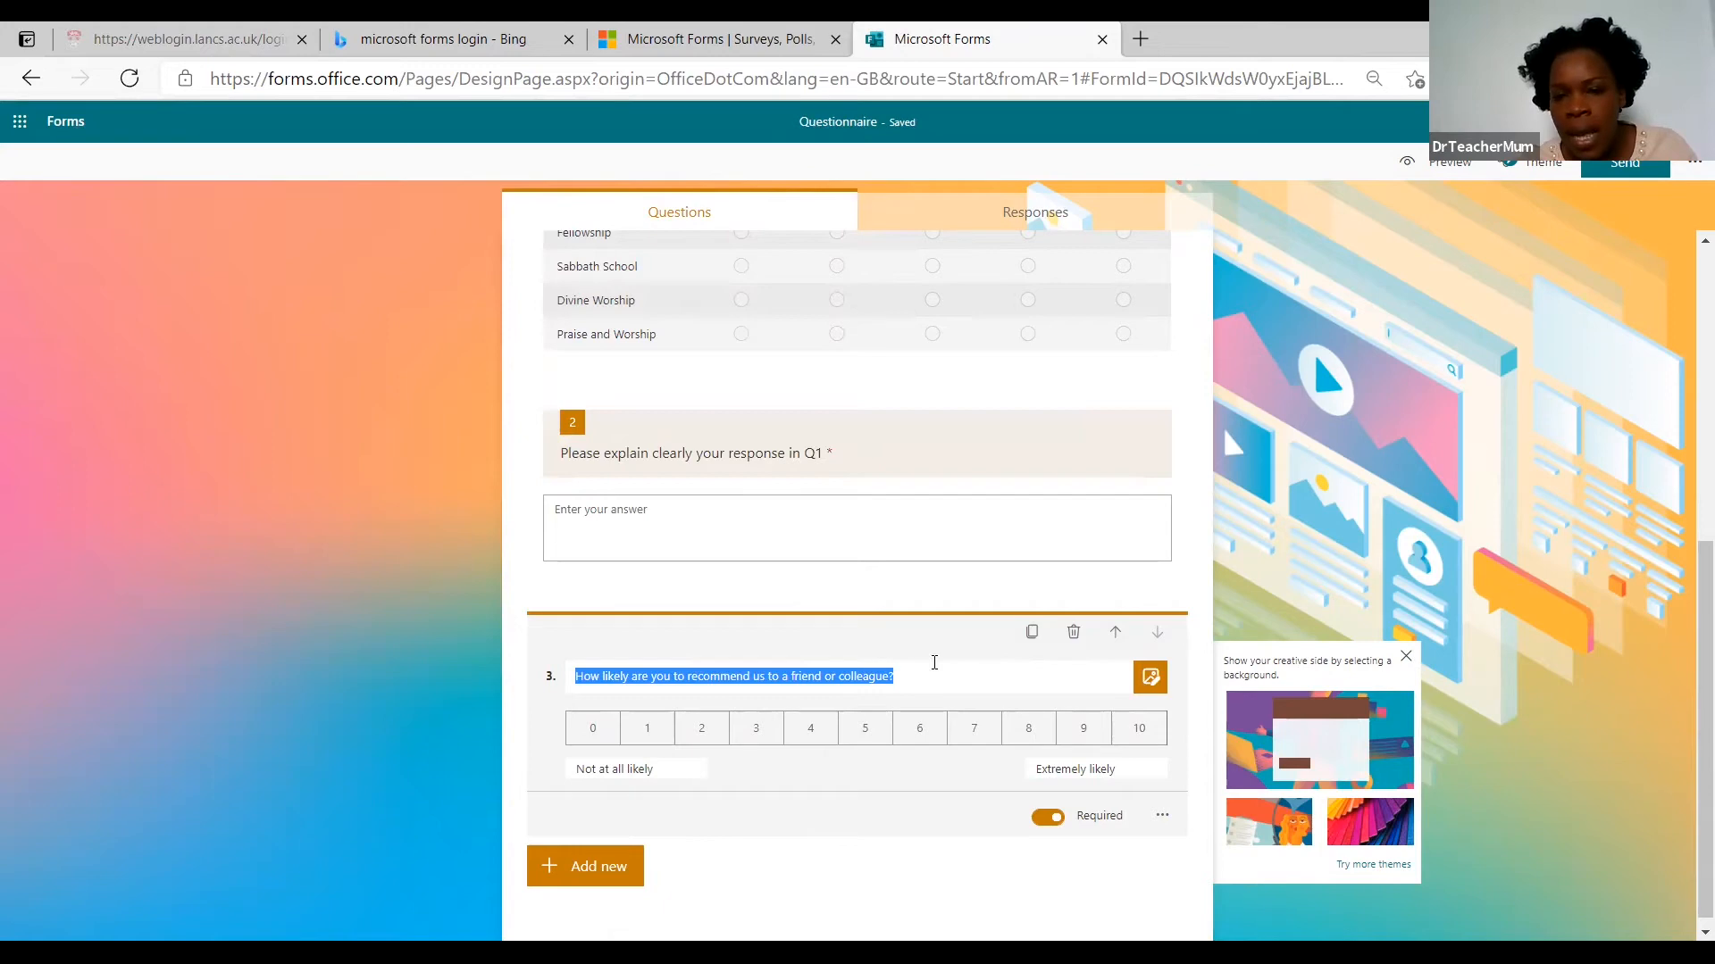
{"action": "left_click", "coordinate": [1033, 793]}
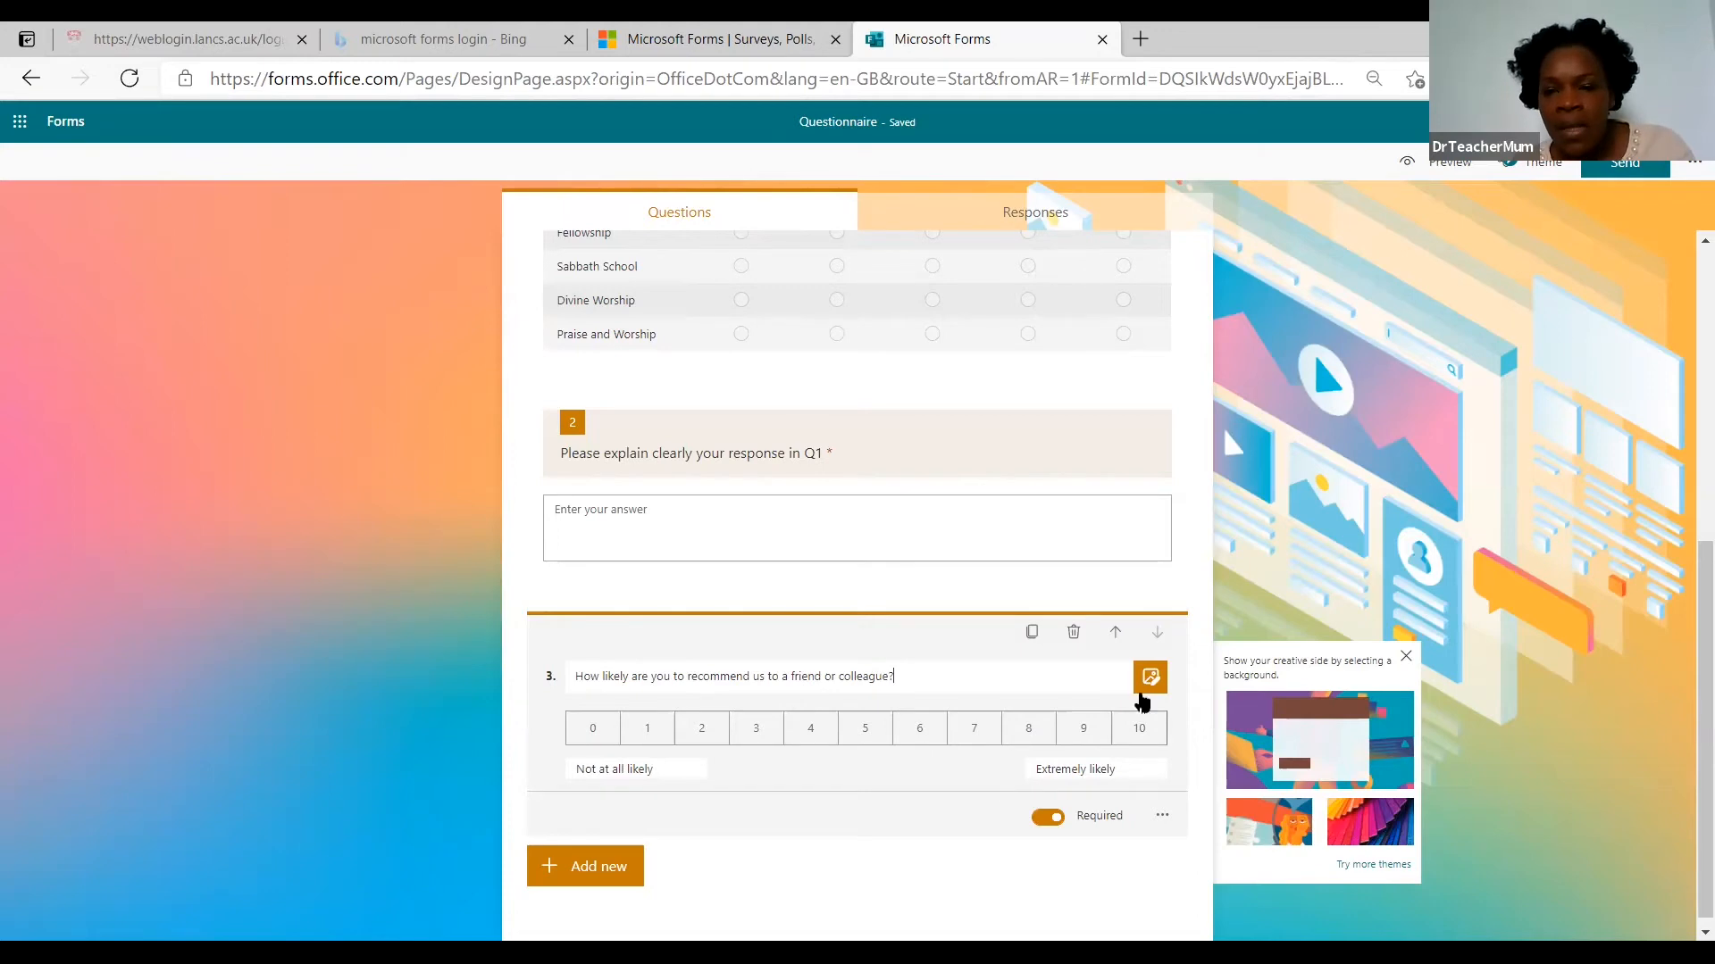
Step: Add a new section below question 3, leaving its title and description unfilled
{"action": "left_click", "coordinate": [616, 871]}
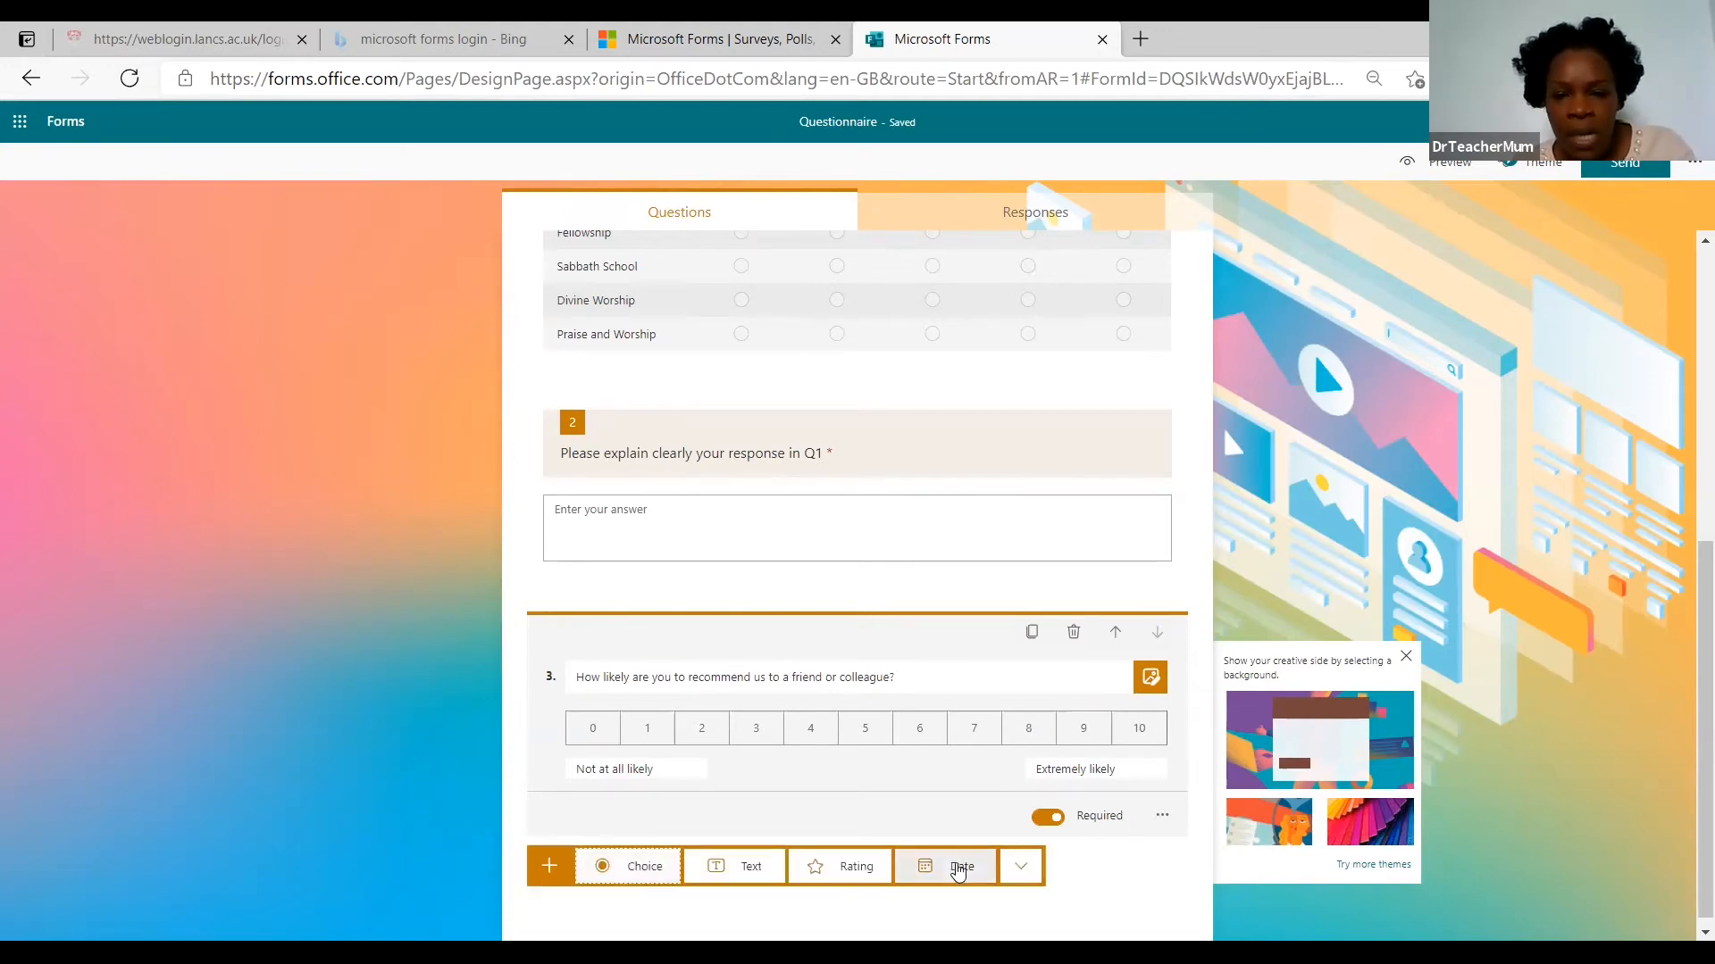
{"action": "left_click", "coordinate": [1021, 868]}
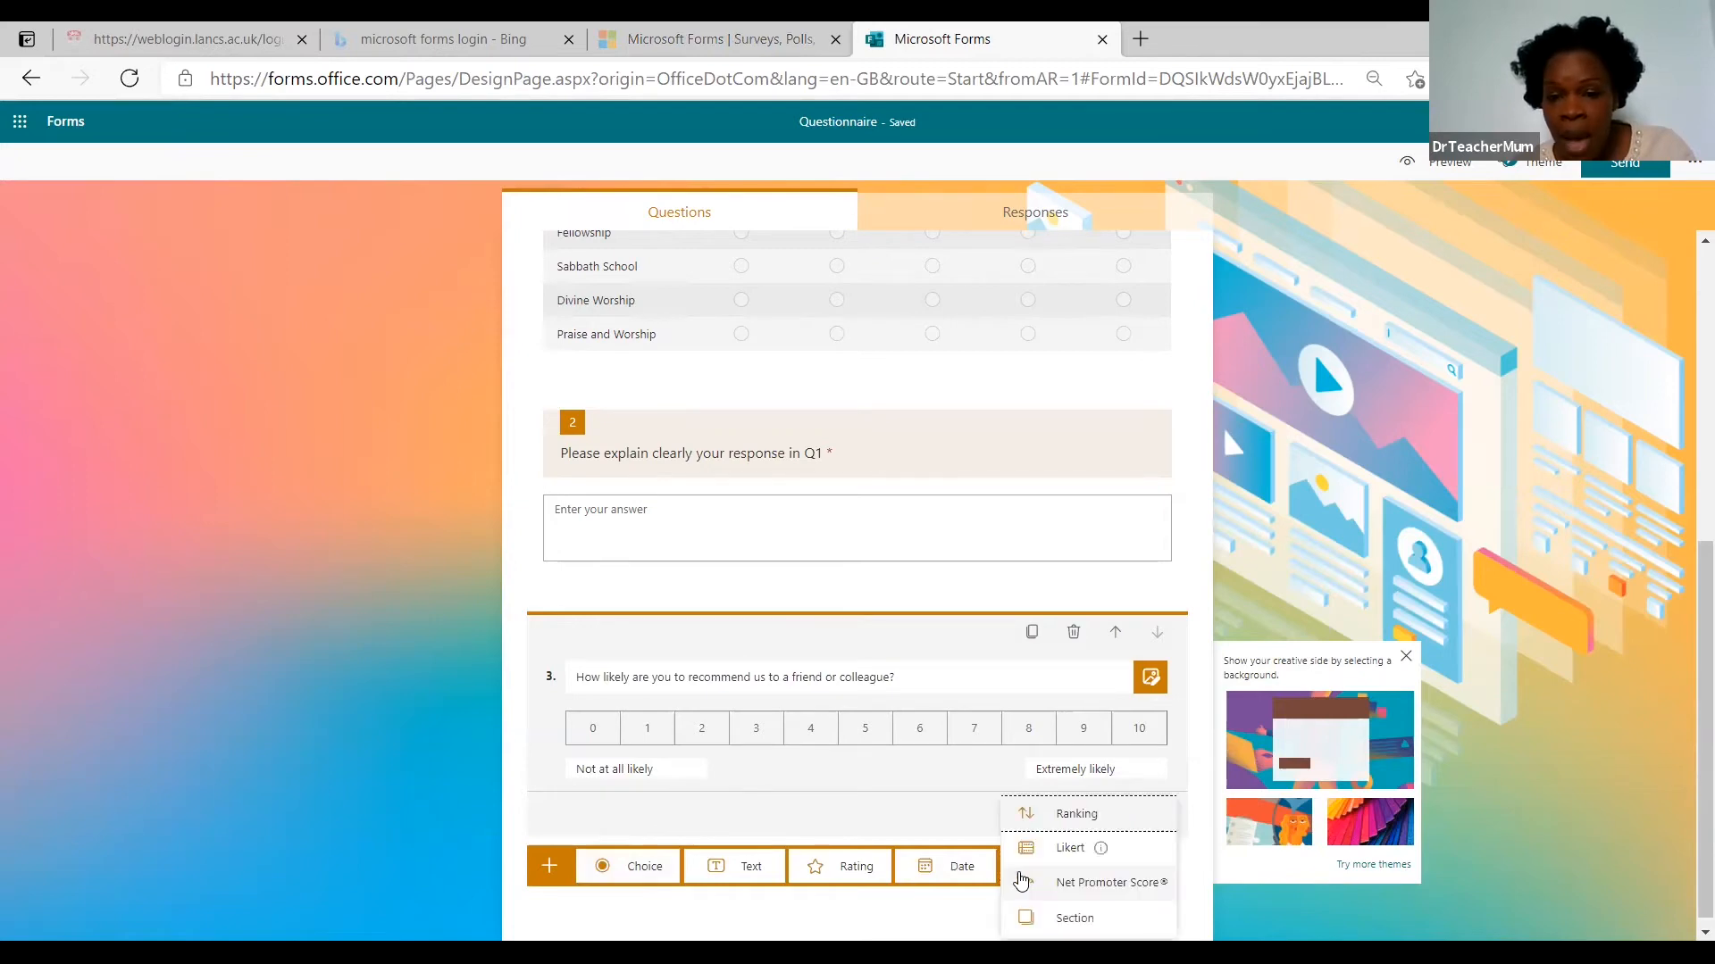
{"action": "left_click", "coordinate": [1061, 922]}
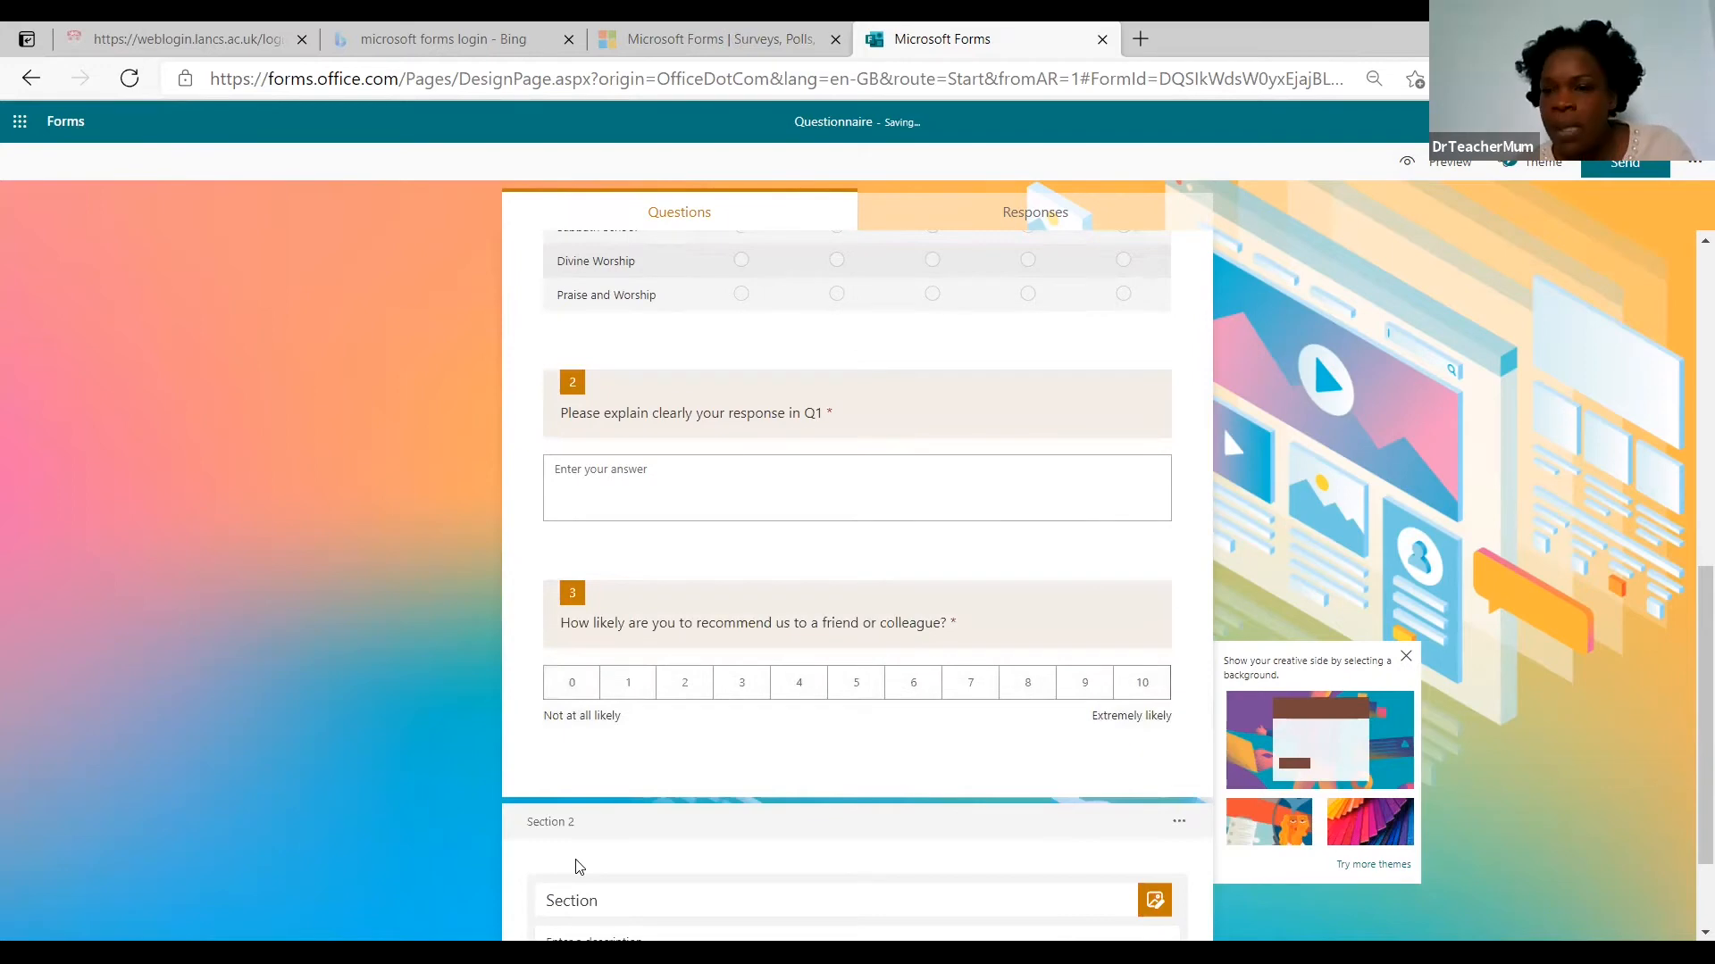
{"action": "scroll", "coordinate": [576, 866], "scroll_direction": "down", "scroll_amount": 1}
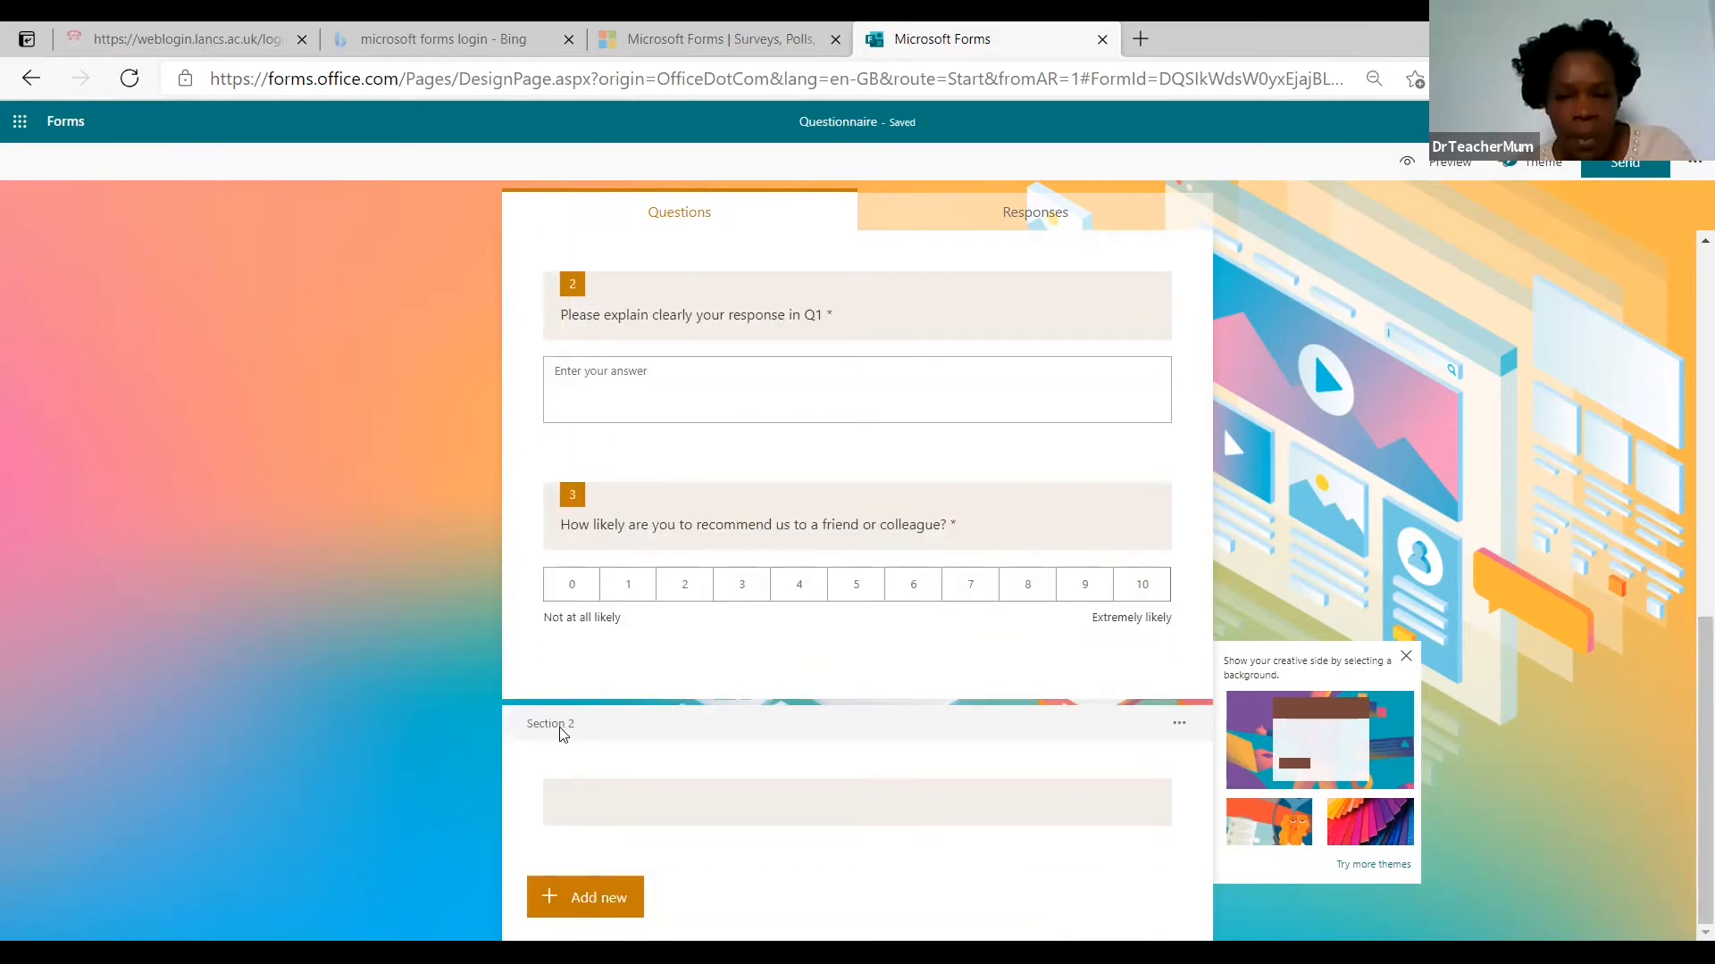
{"action": "left_click", "coordinate": [612, 785]}
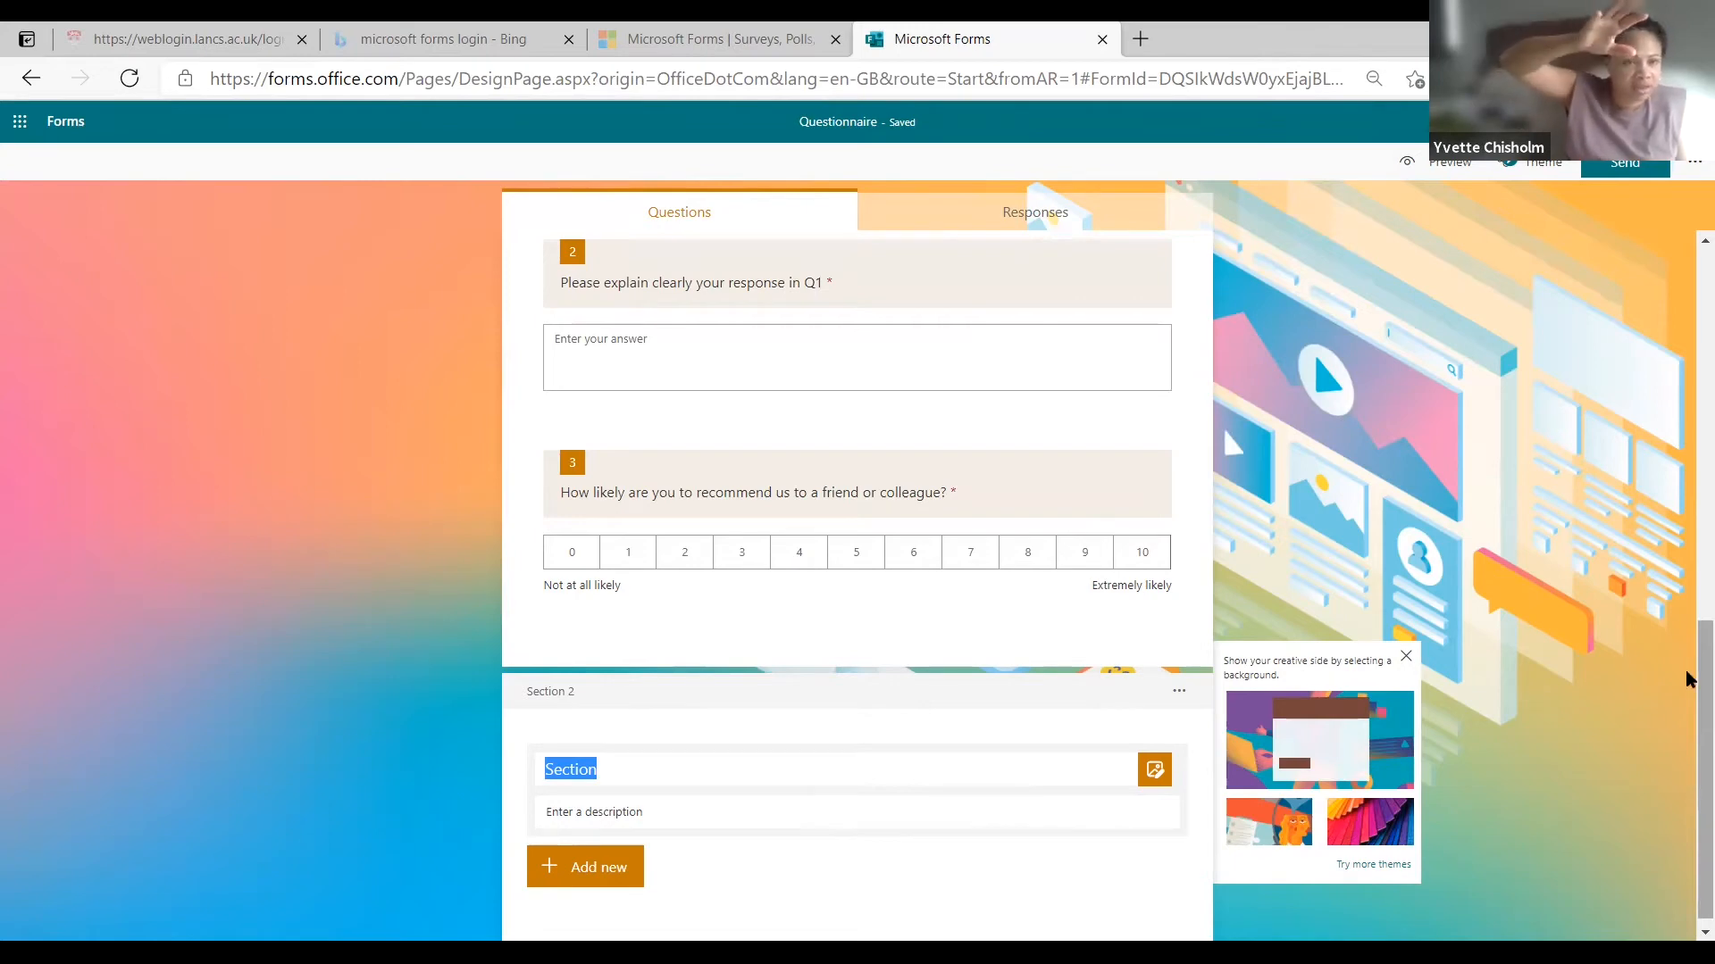
{"action": "left_click", "coordinate": [1687, 718]}
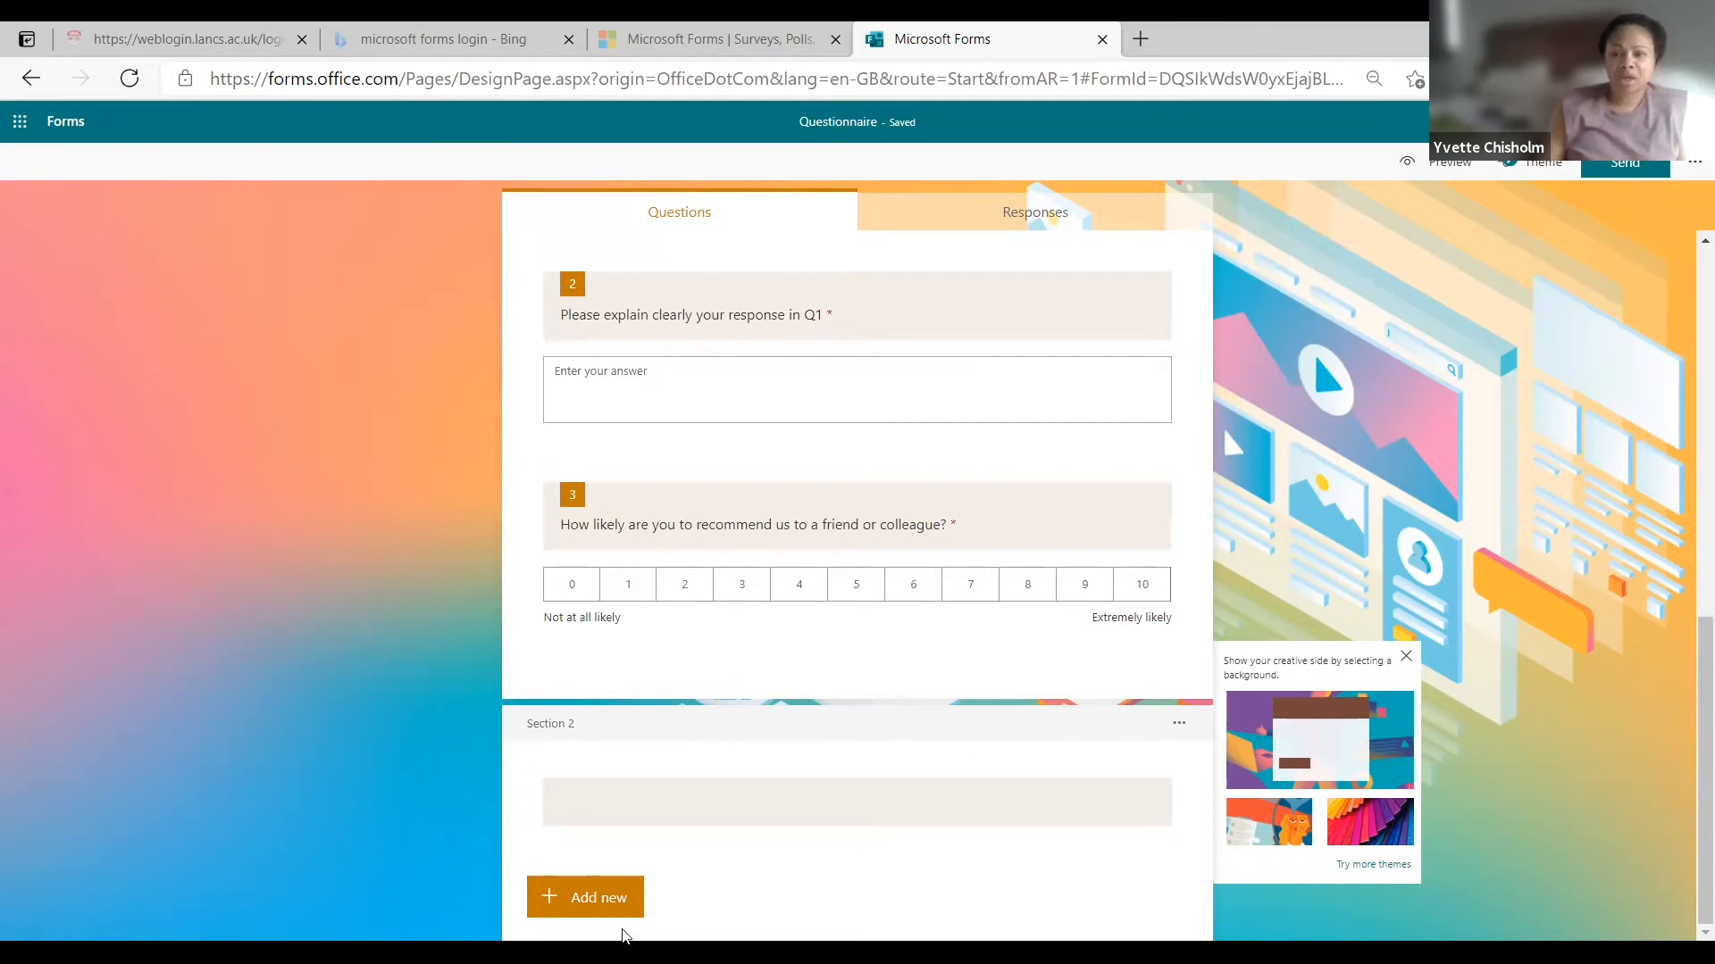
Step: Add a Choice question with its default wording to Section 2 and look through the other available question types
{"action": "left_click", "coordinate": [604, 907]}
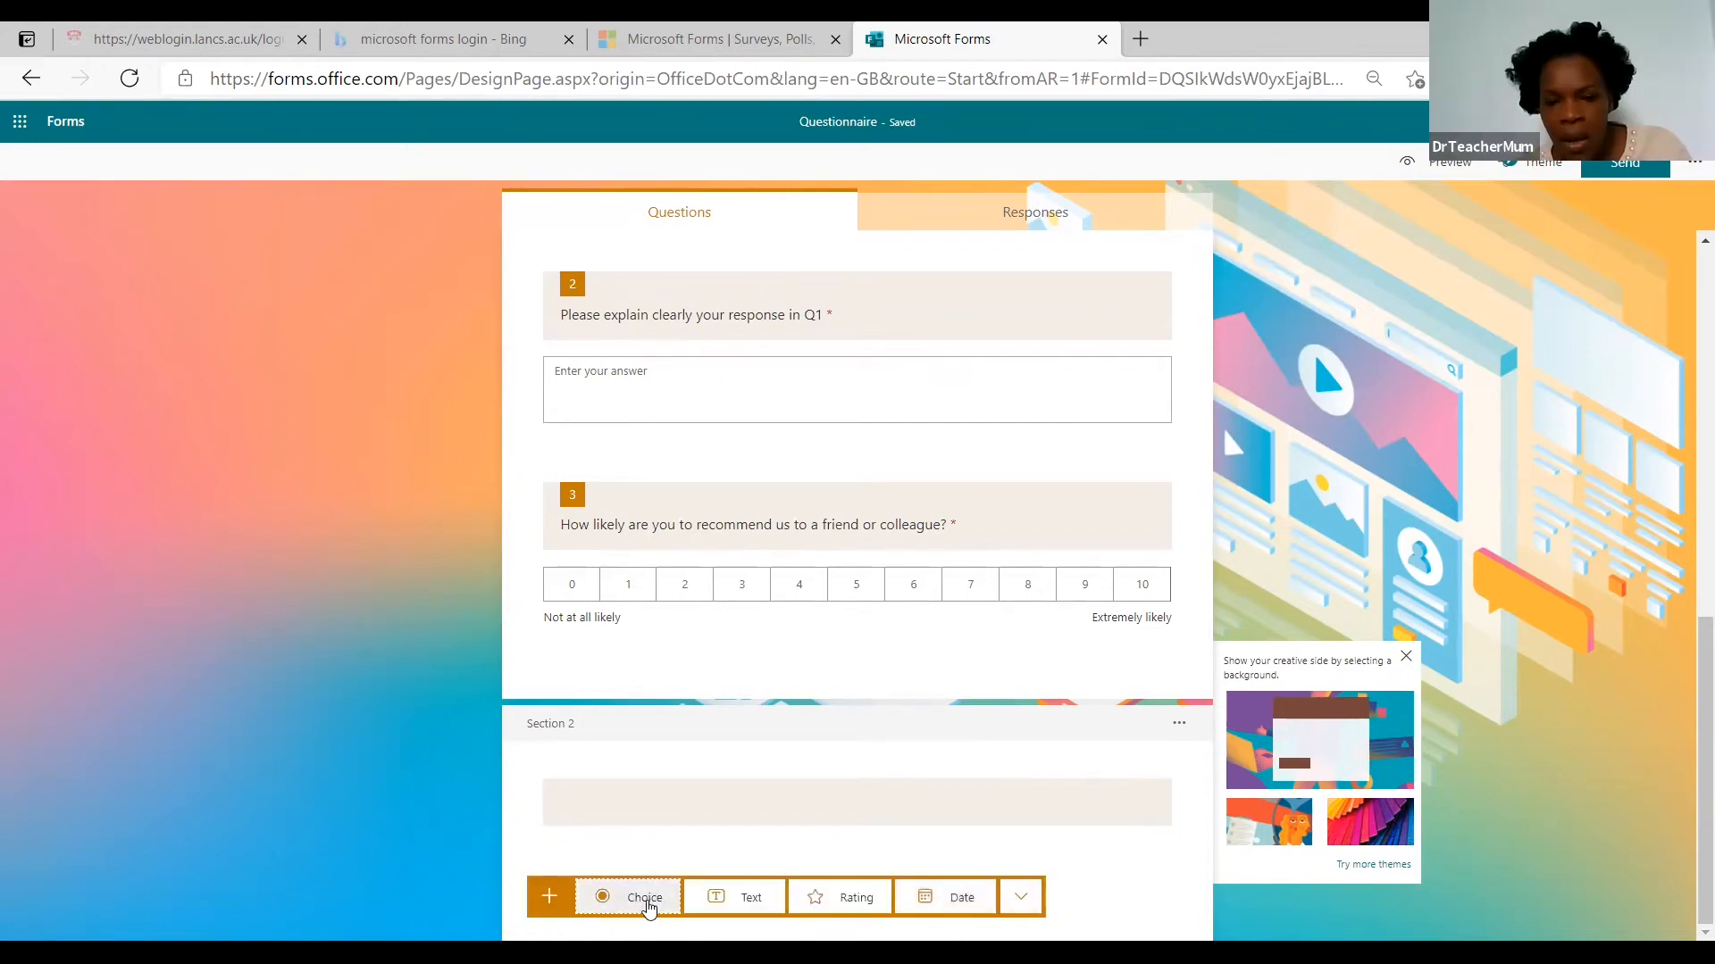
{"action": "left_click", "coordinate": [649, 905]}
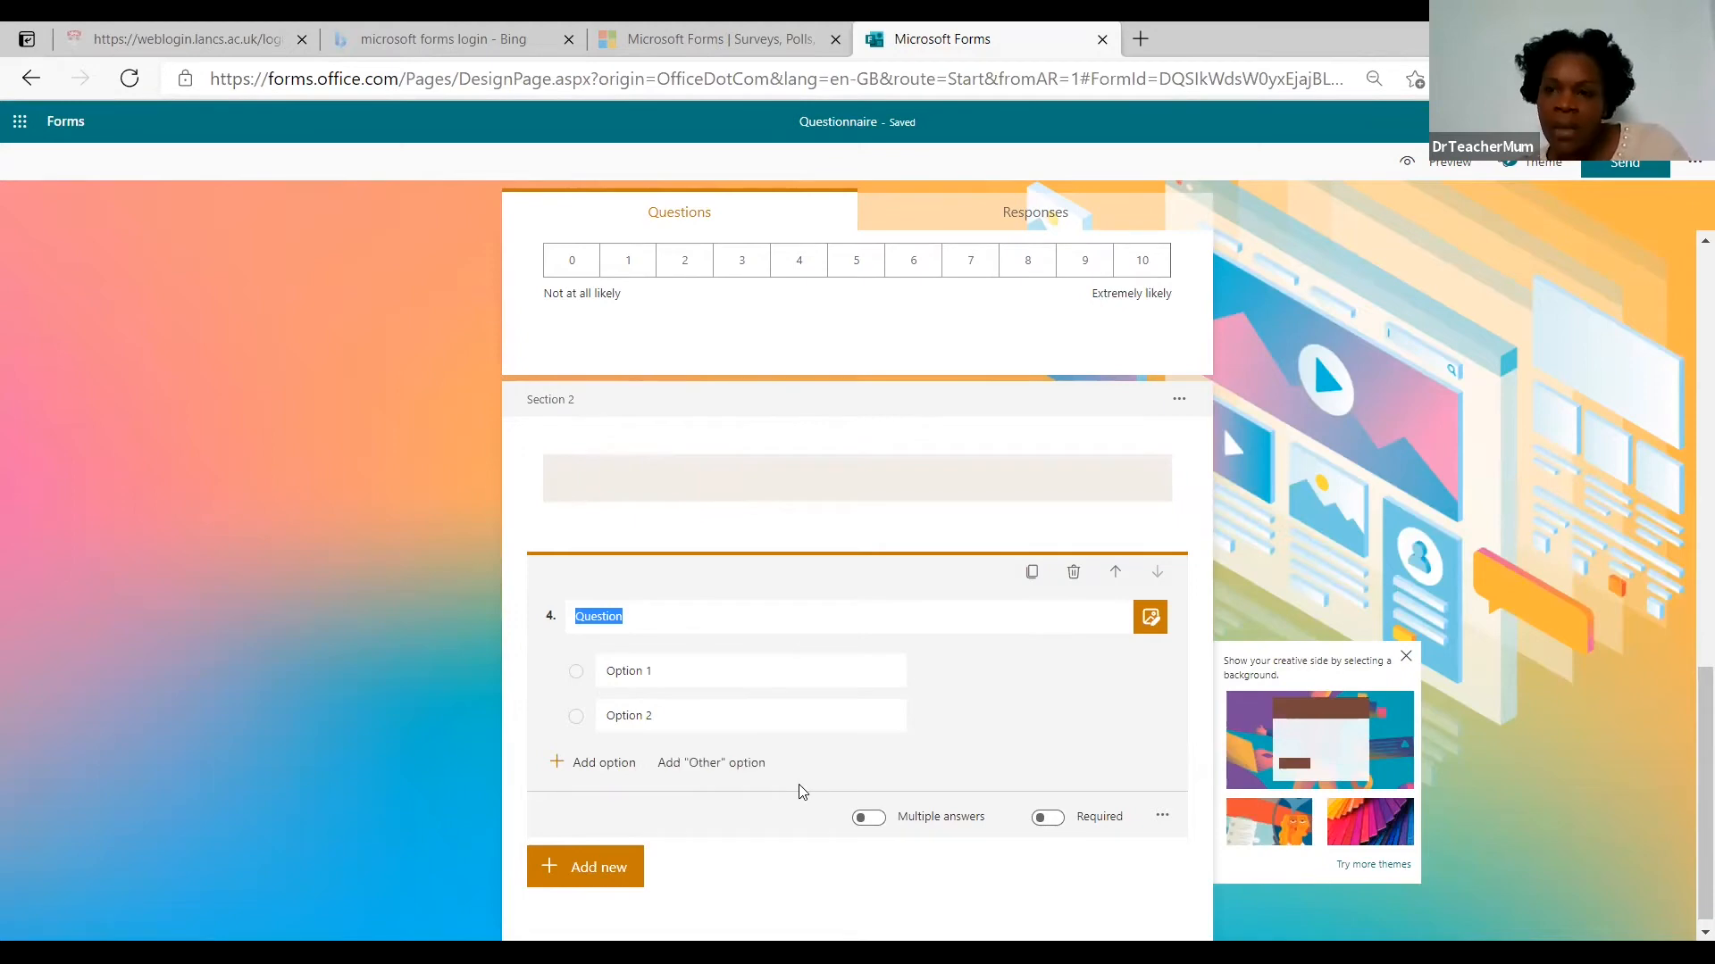
{"action": "left_click", "coordinate": [586, 868]}
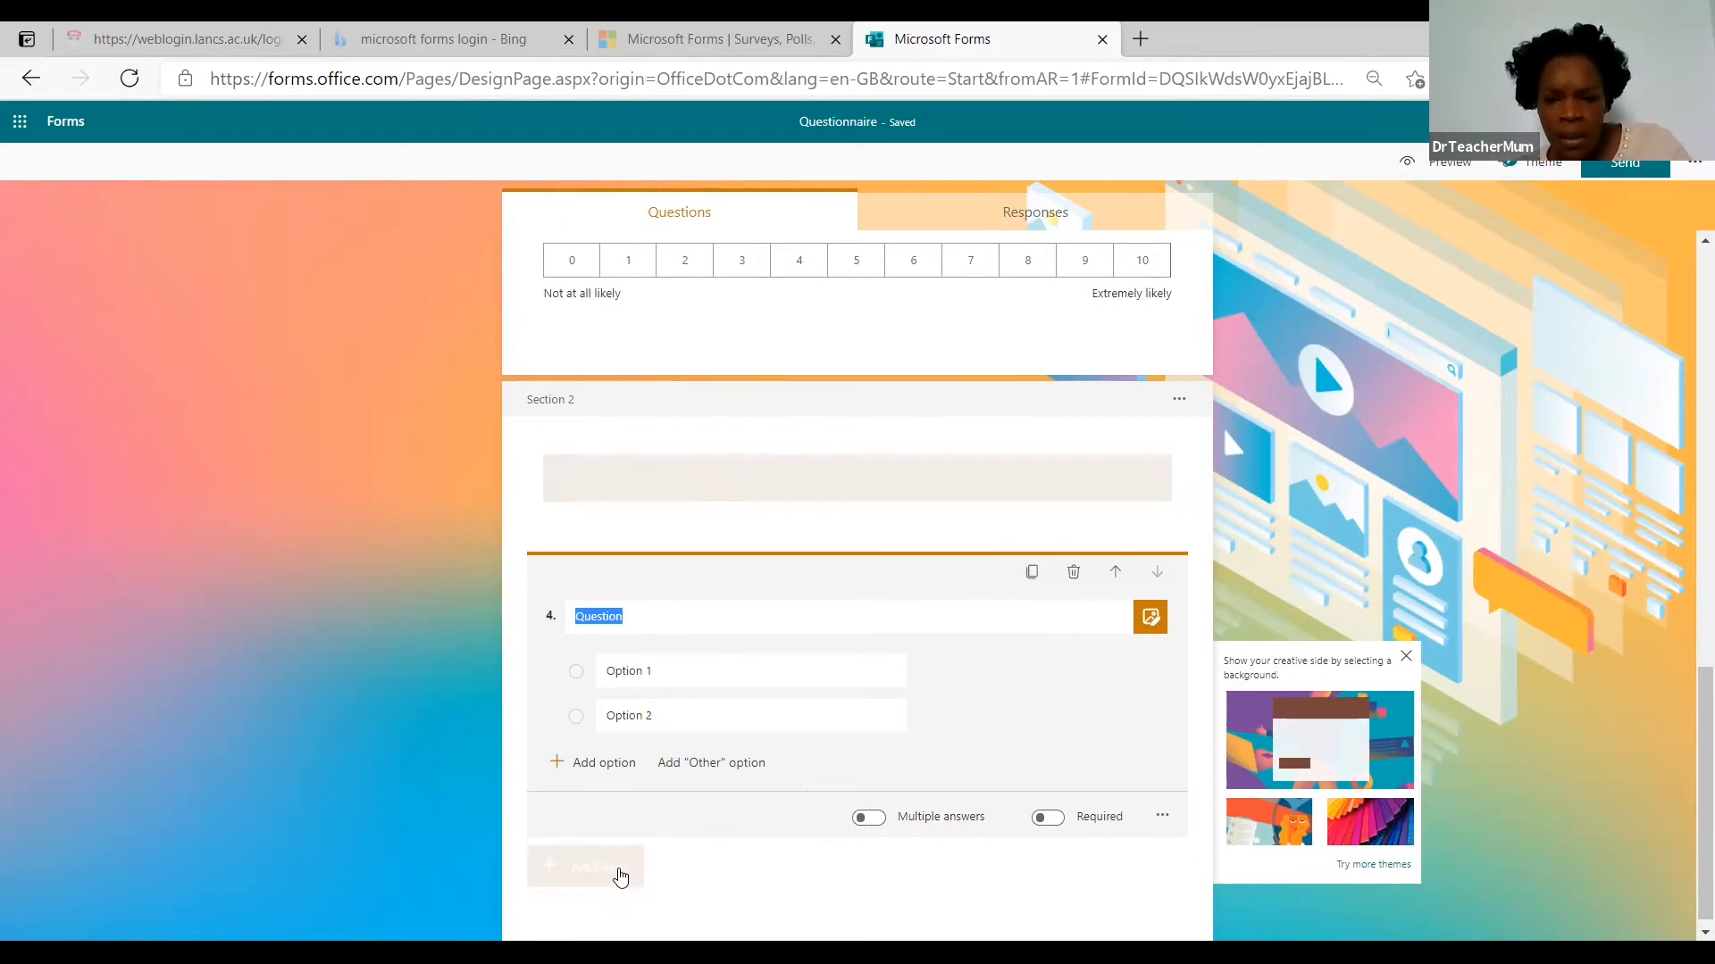
{"action": "left_click", "coordinate": [622, 875]}
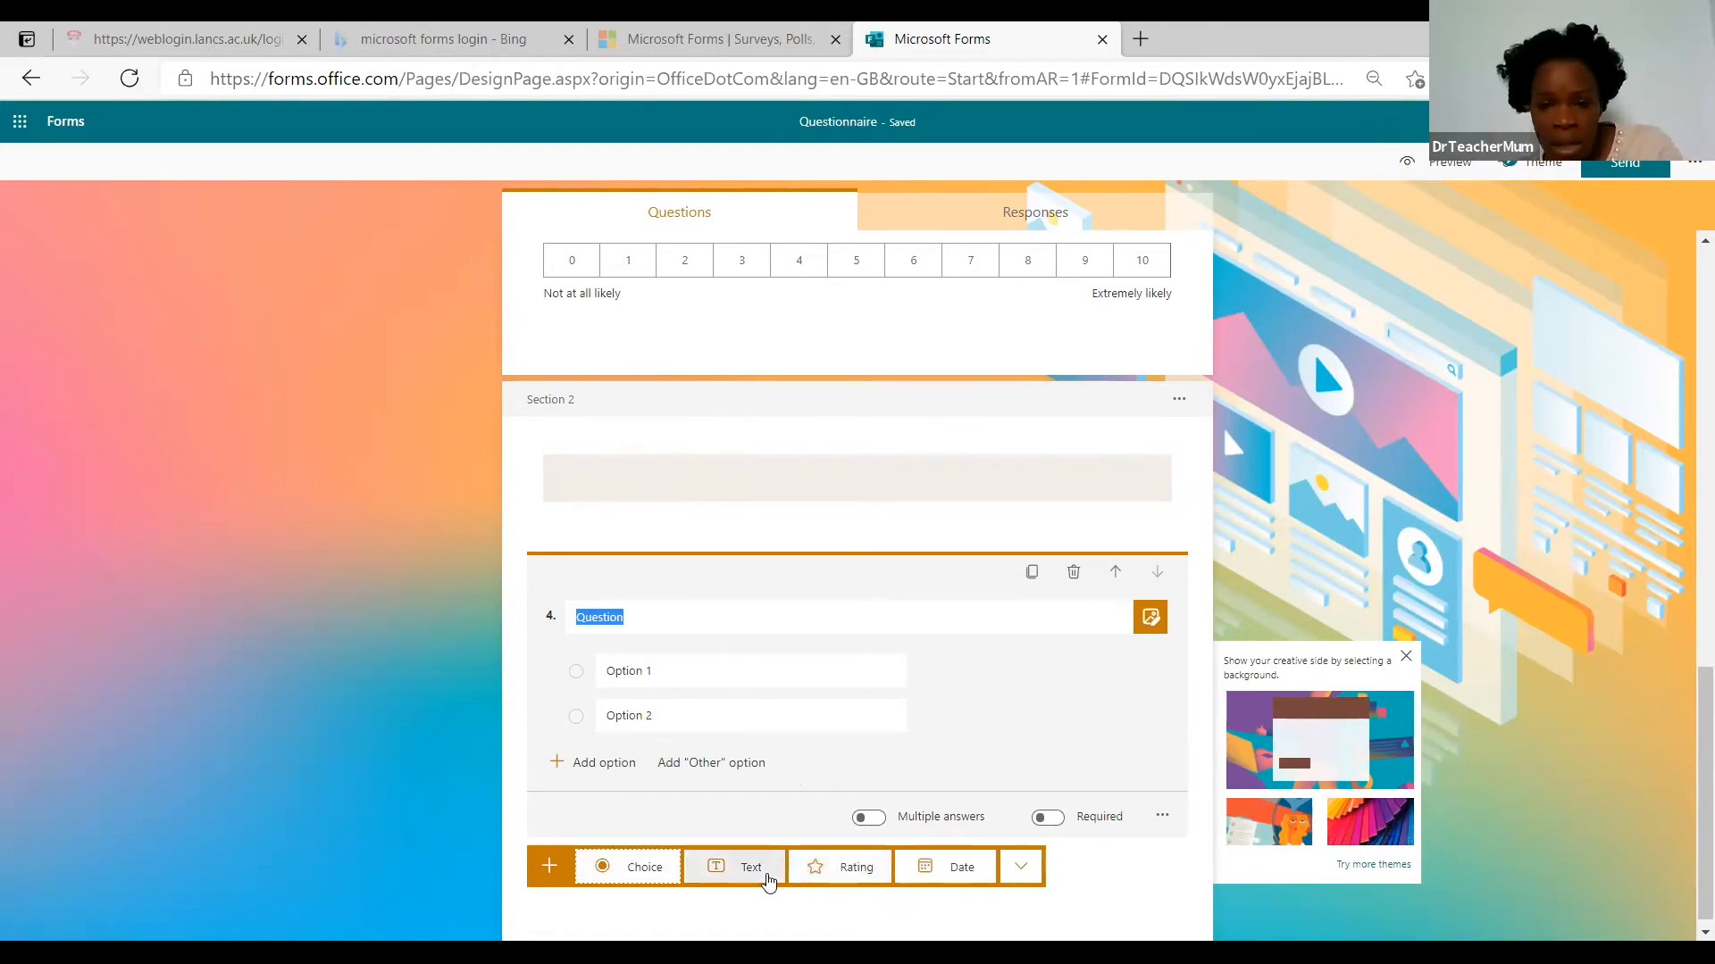
{"action": "left_click", "coordinate": [1024, 873]}
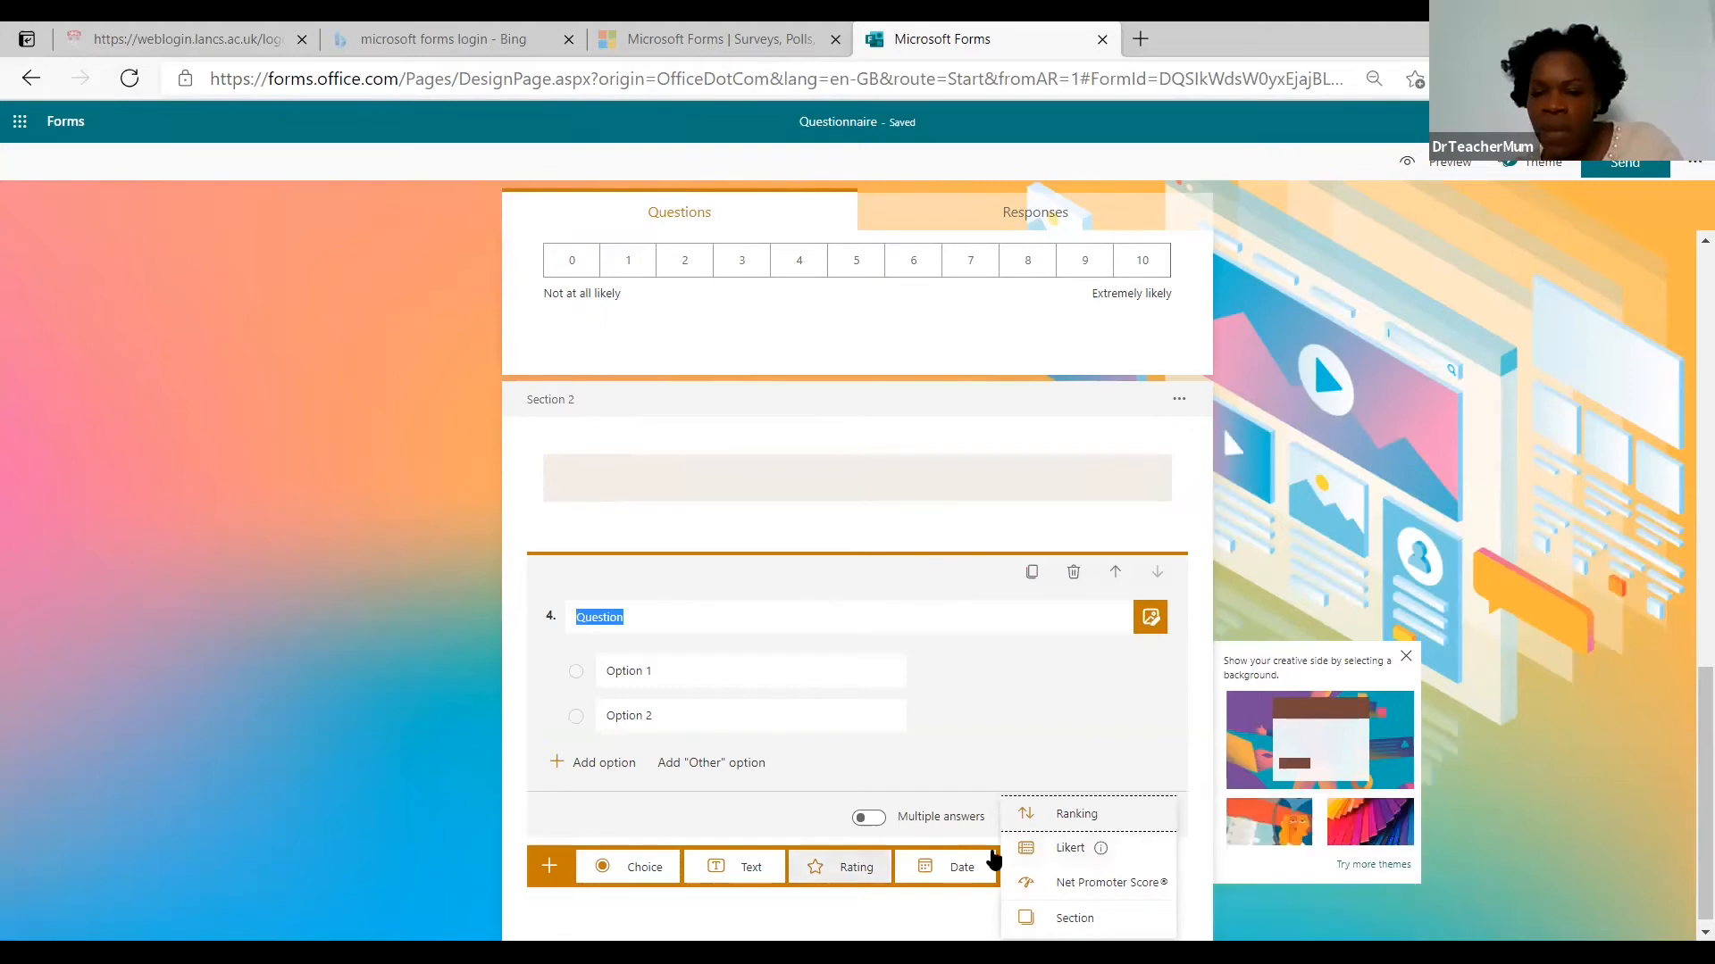
{"action": "left_click", "coordinate": [1025, 875]}
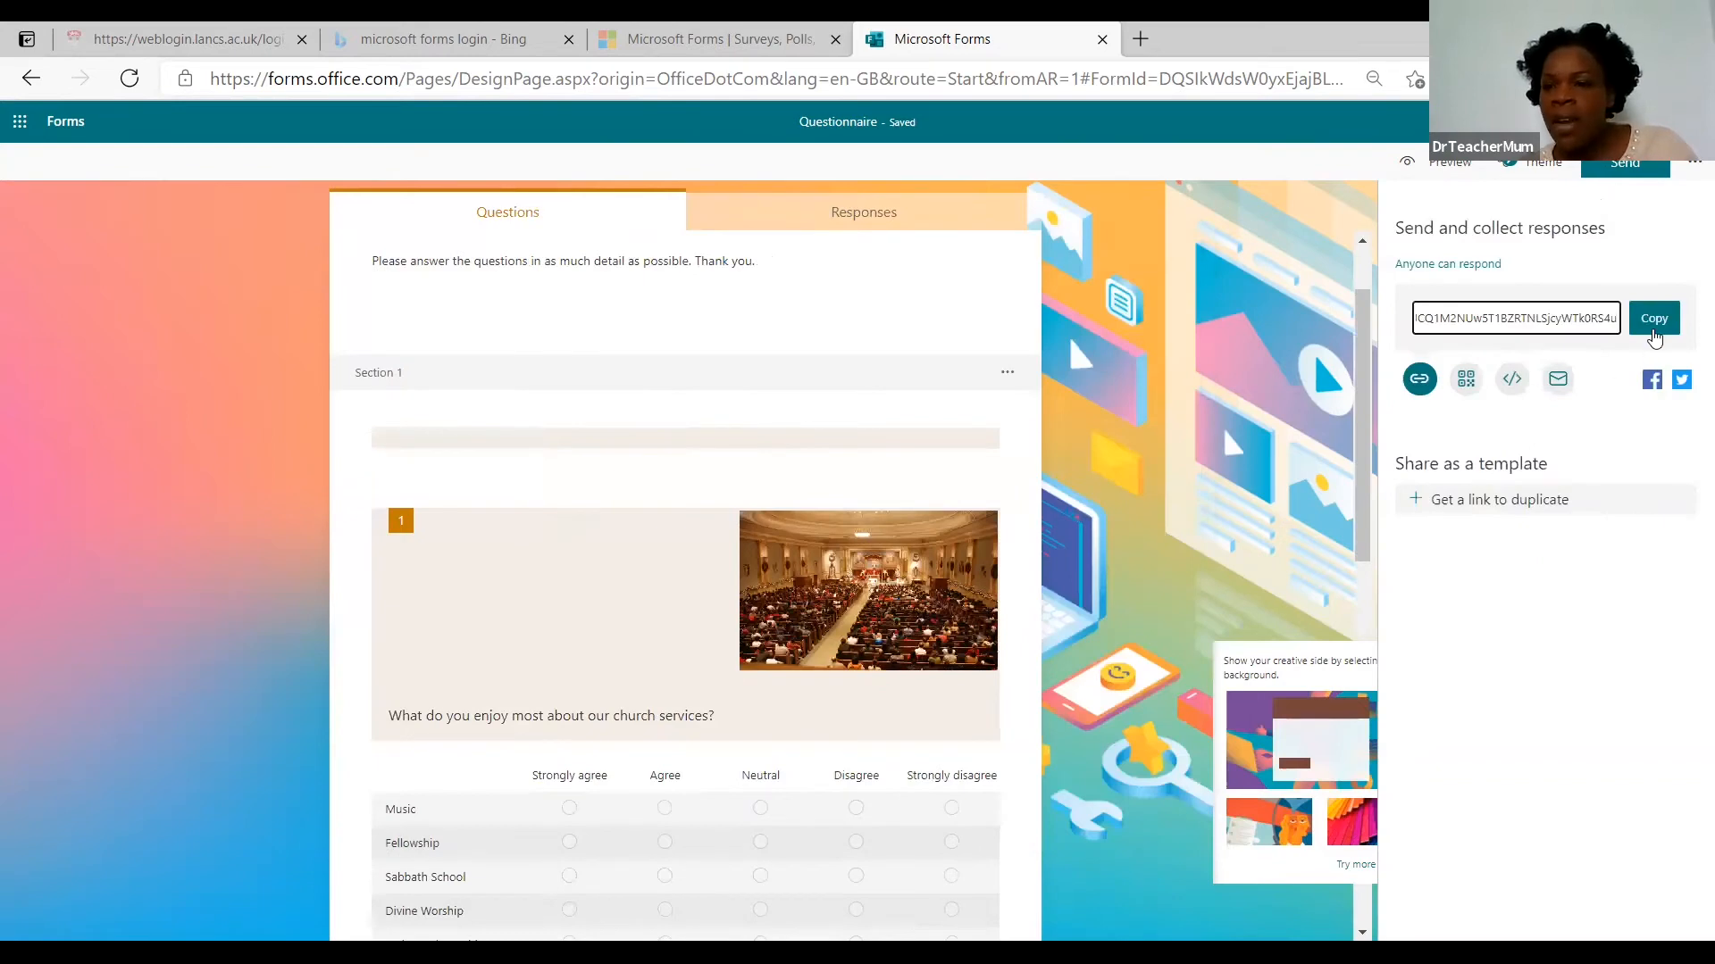
Step: Copy the questionnaire's response link, and create and copy a template link that lets others duplicate the form
{"action": "left_click", "coordinate": [1655, 331]}
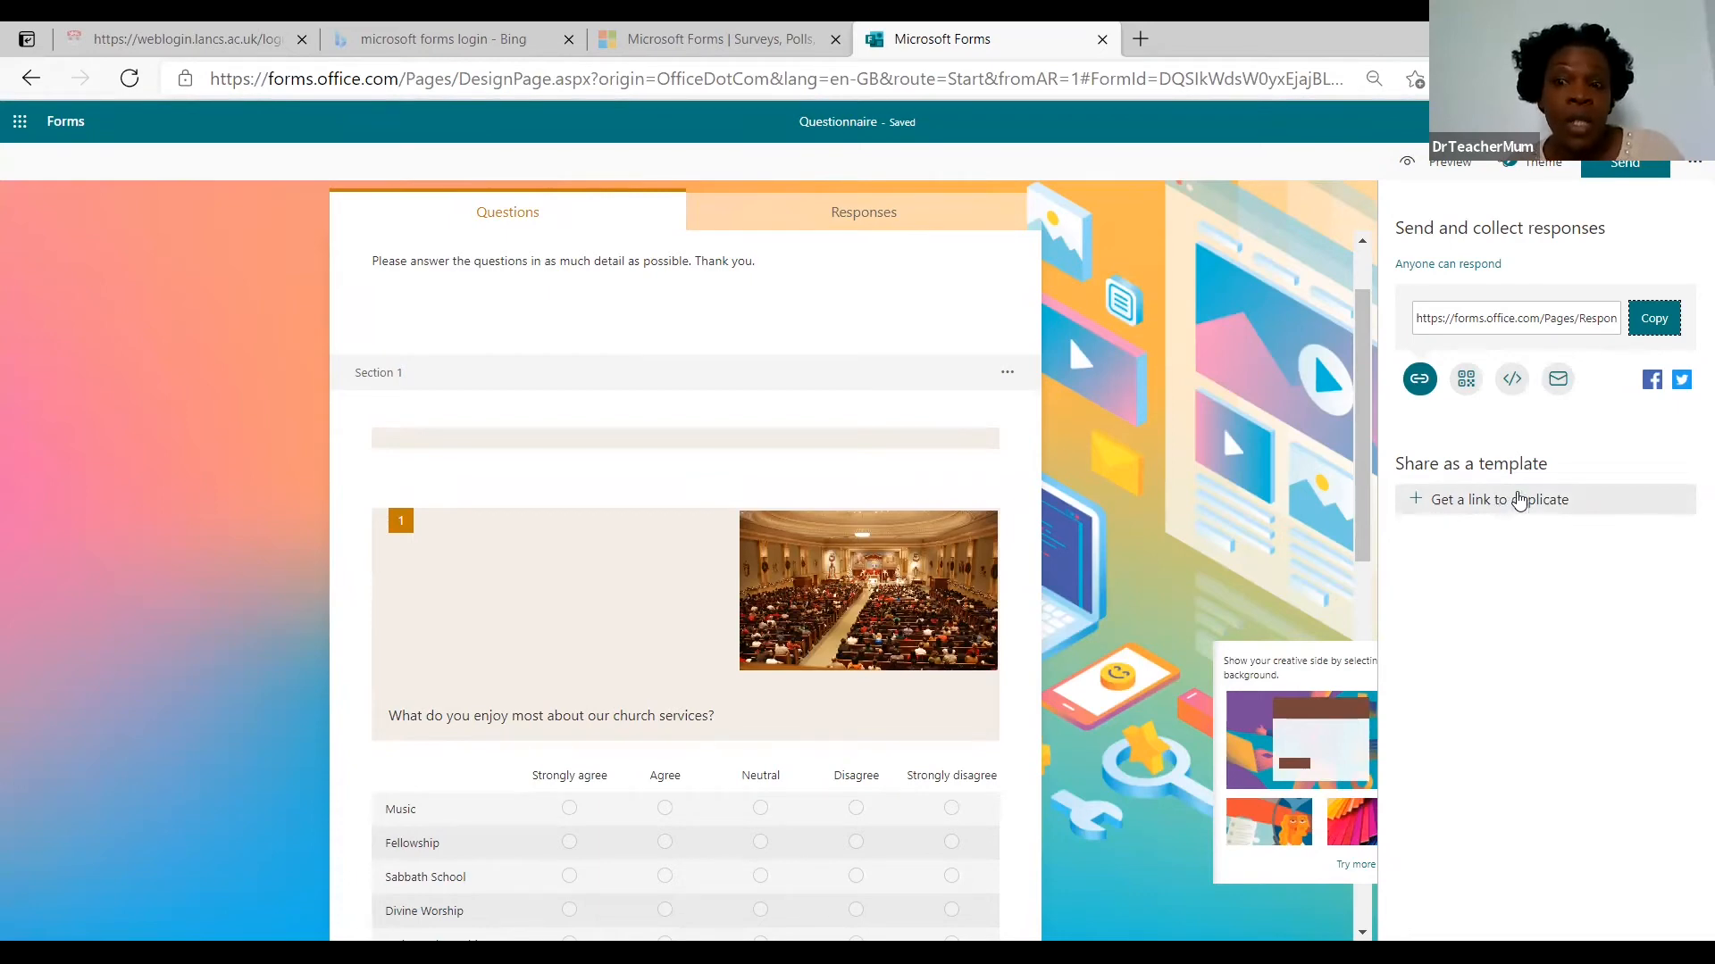
{"action": "left_click", "coordinate": [1516, 502]}
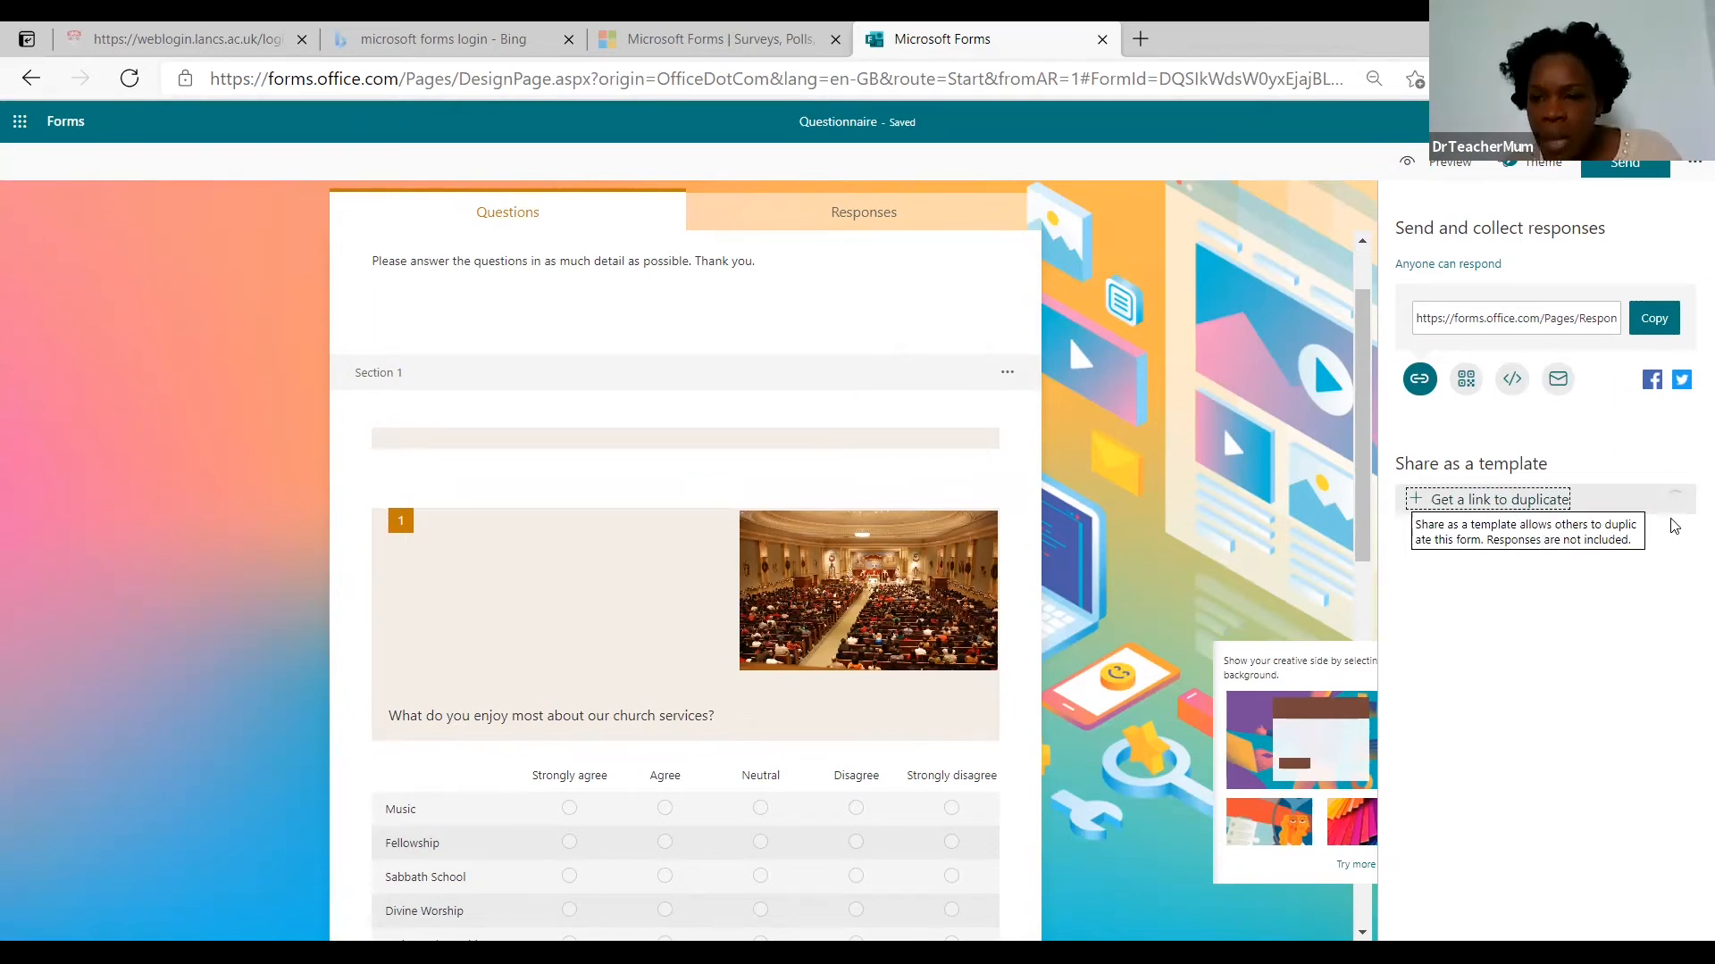
{"action": "left_click", "coordinate": [1637, 573]}
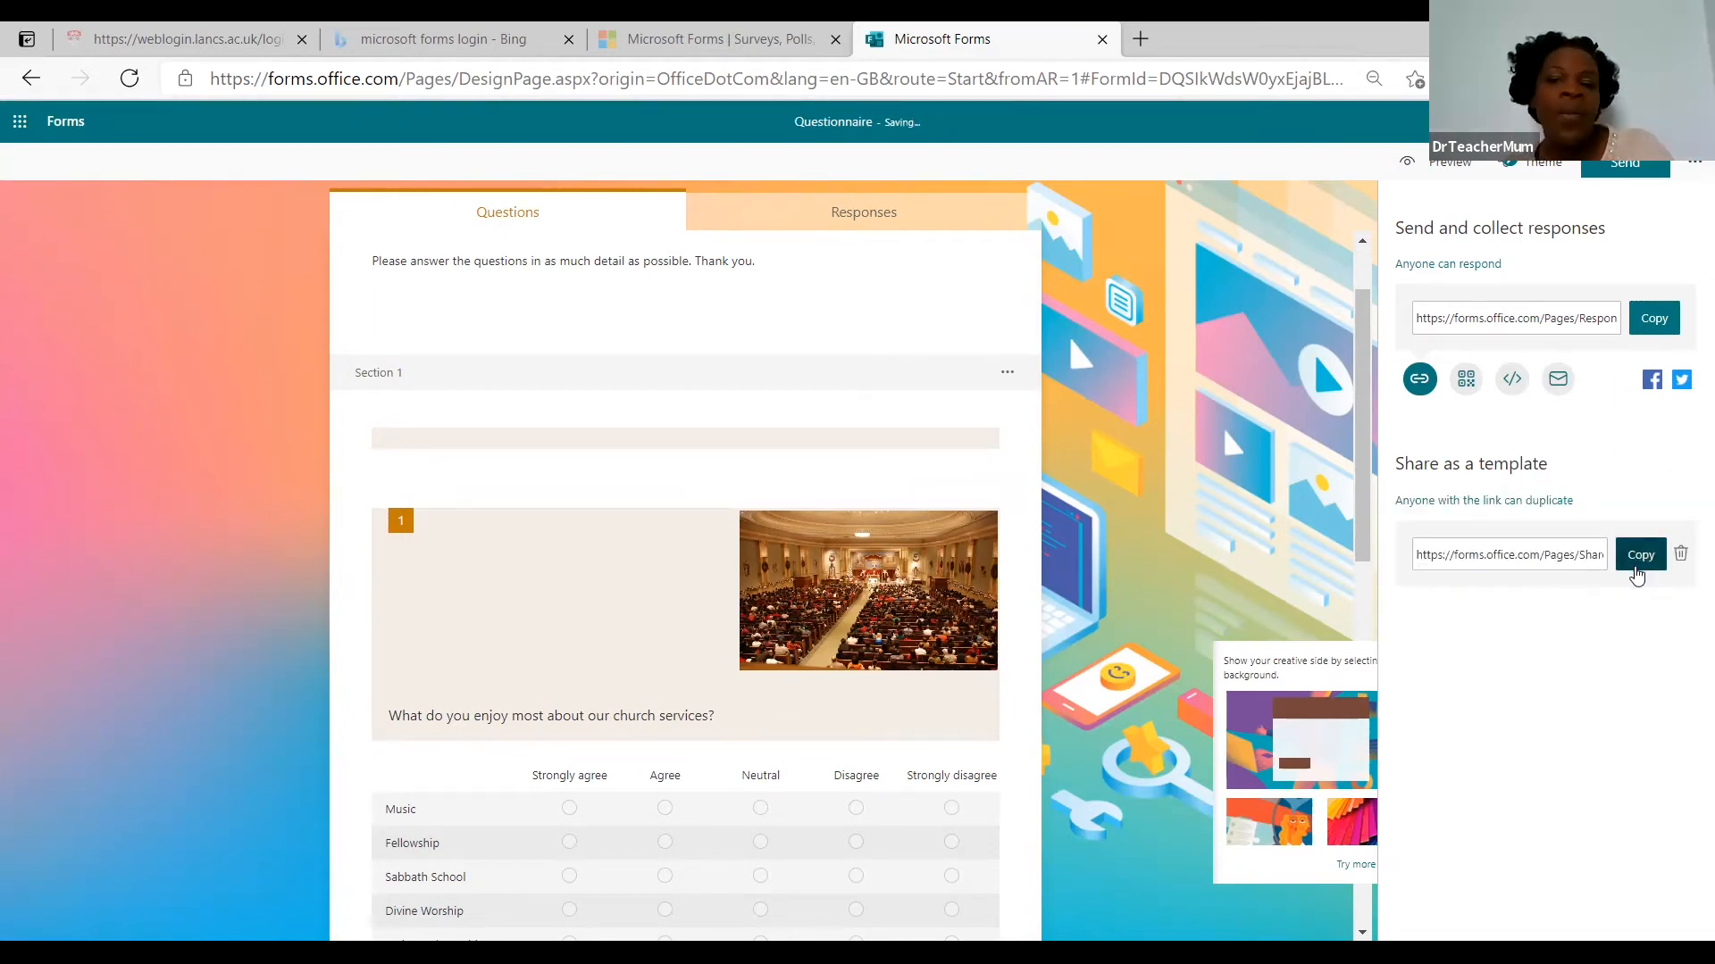
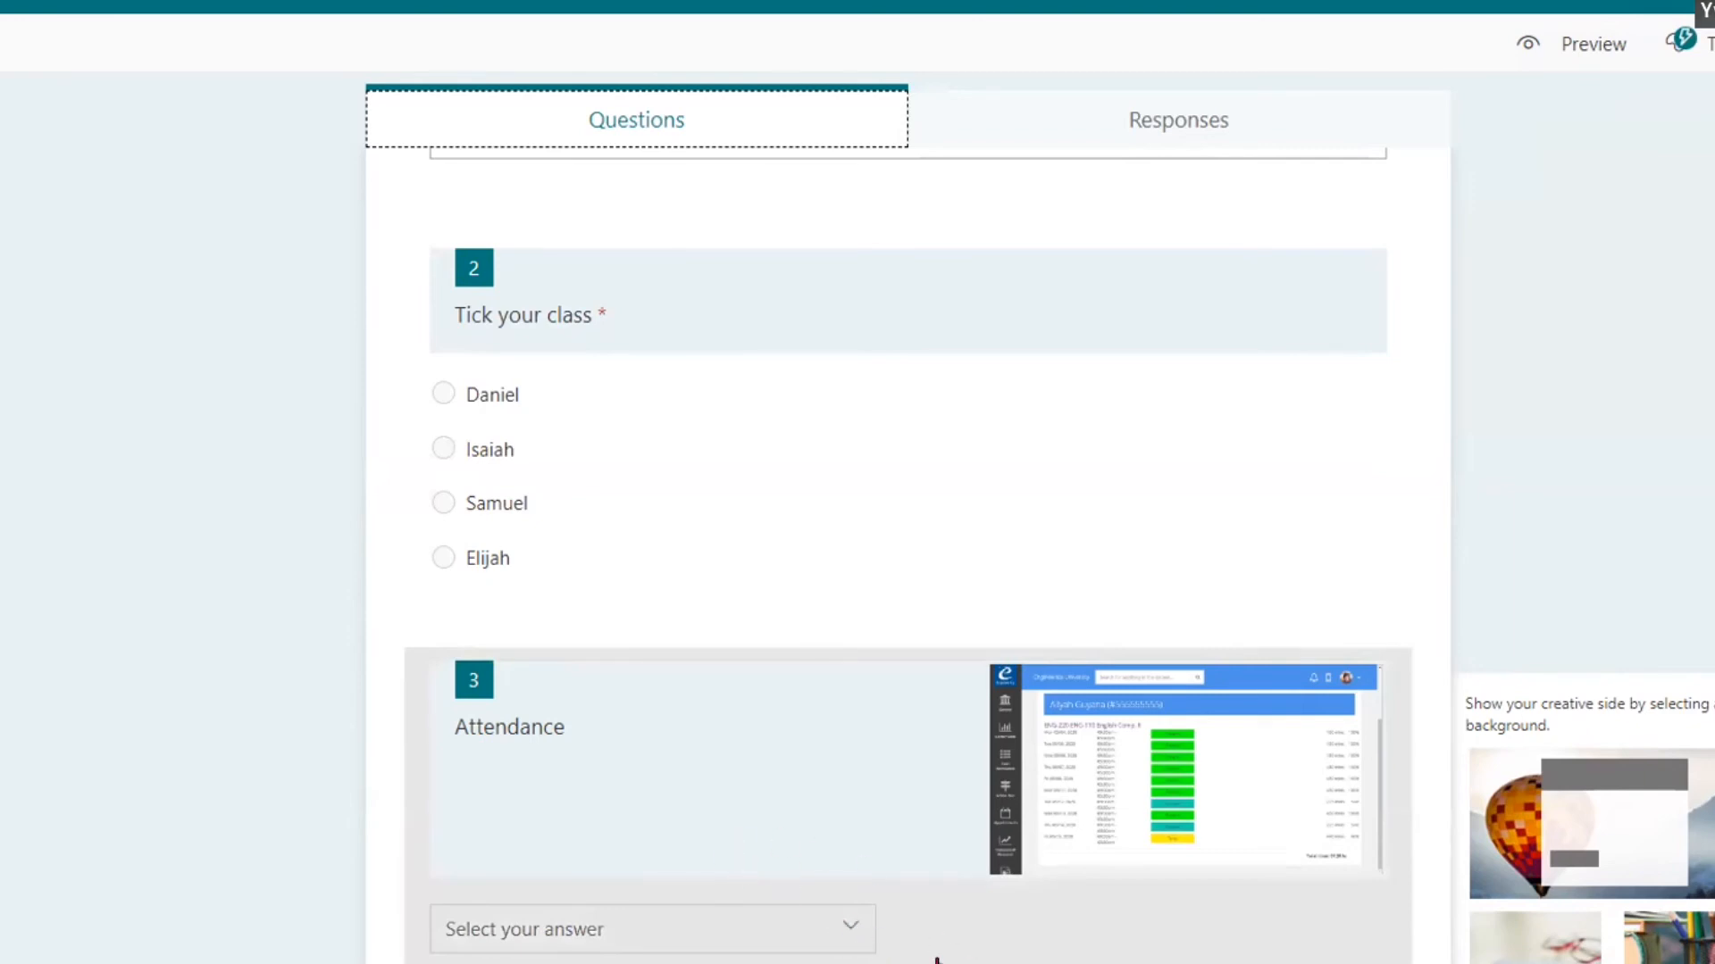
Step: Remove the picture from the drop-down Attendance question in the Sabbath School Registration form and delete that question
{"action": "key", "text": "Tab"}
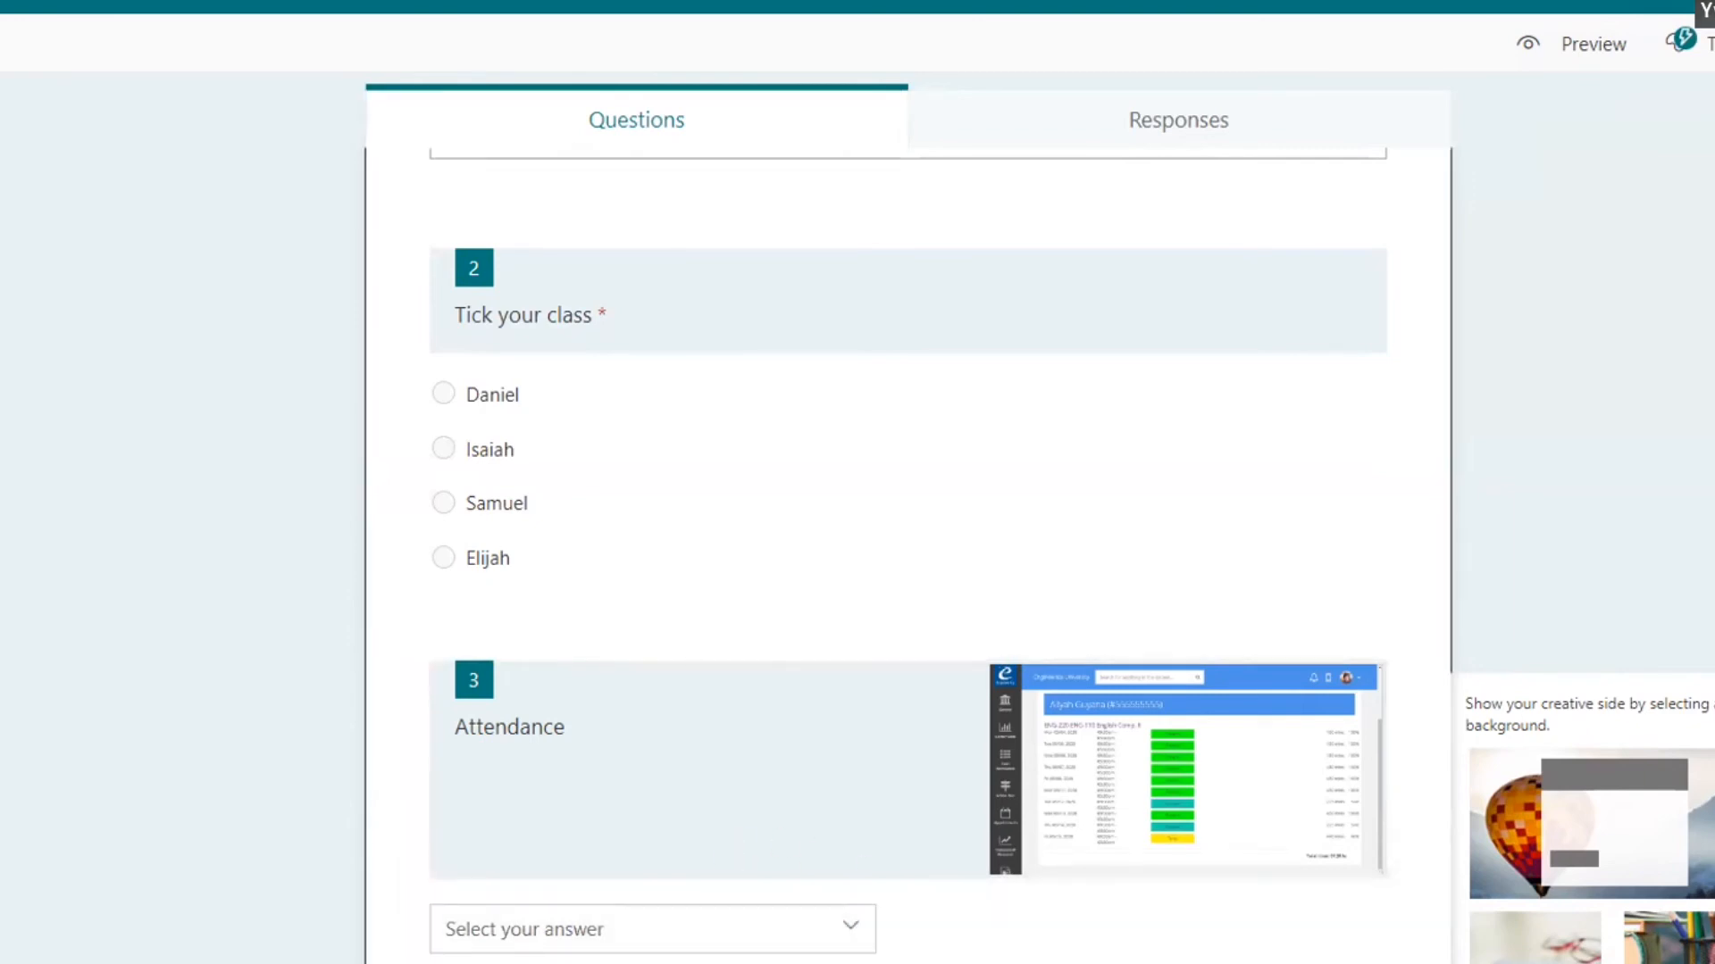
{"action": "left_click", "coordinate": [601, 817]}
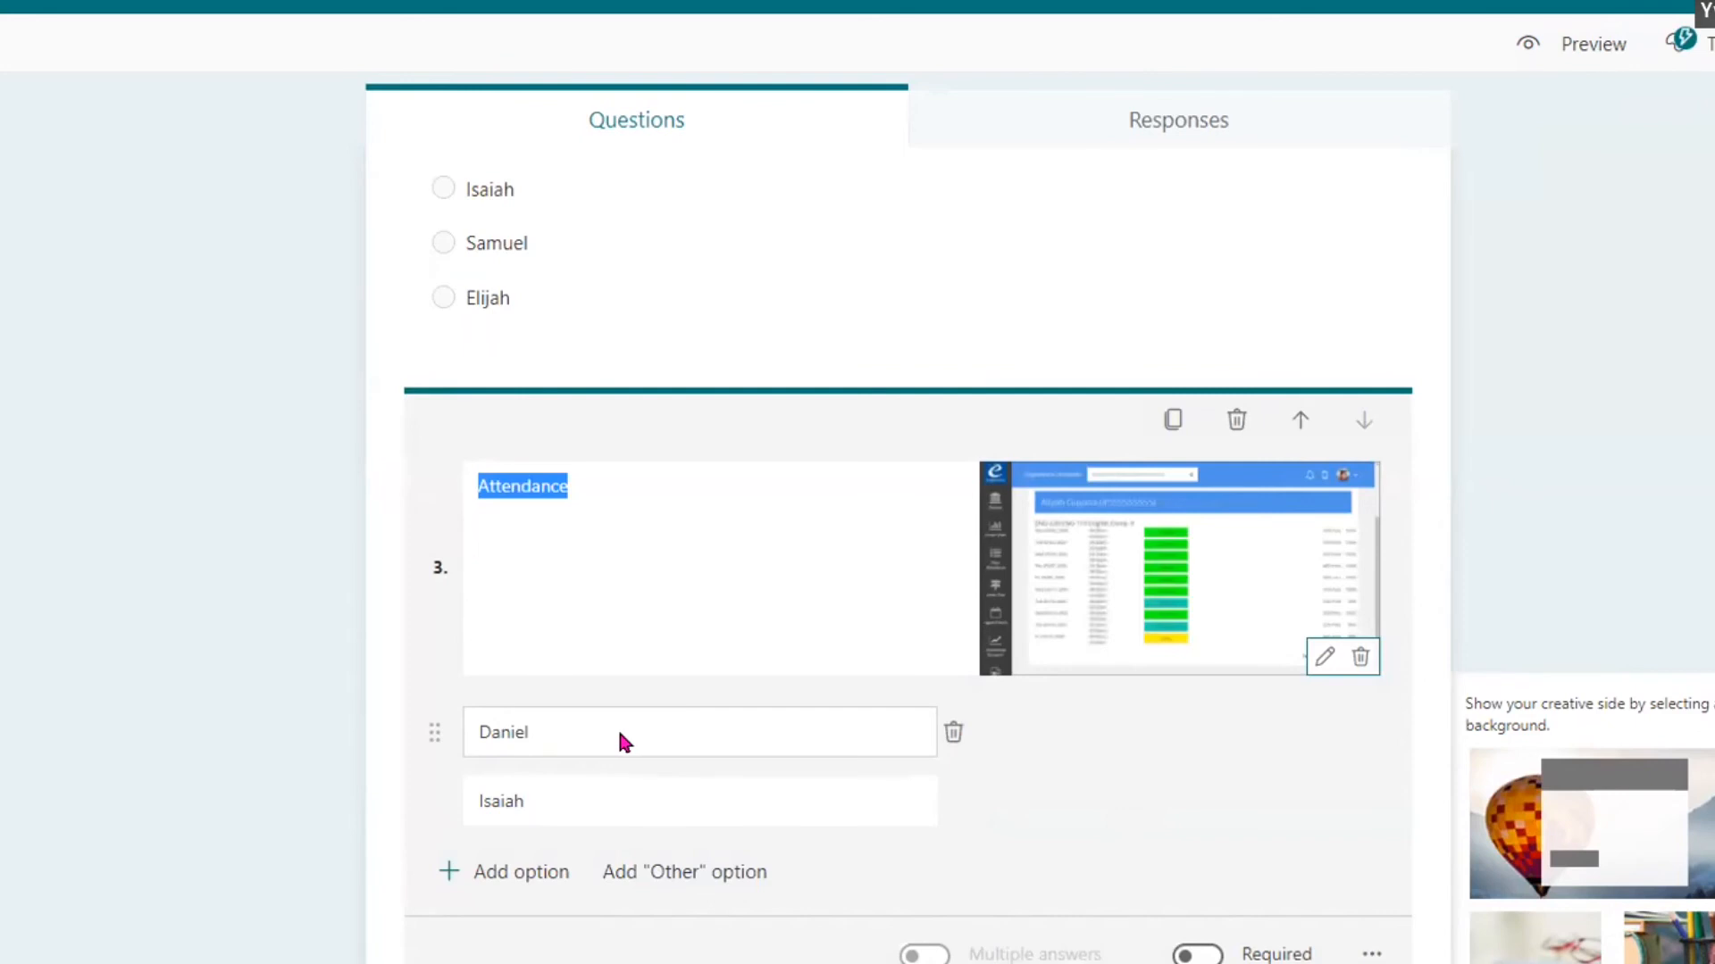
{"action": "left_click", "coordinate": [1366, 953]}
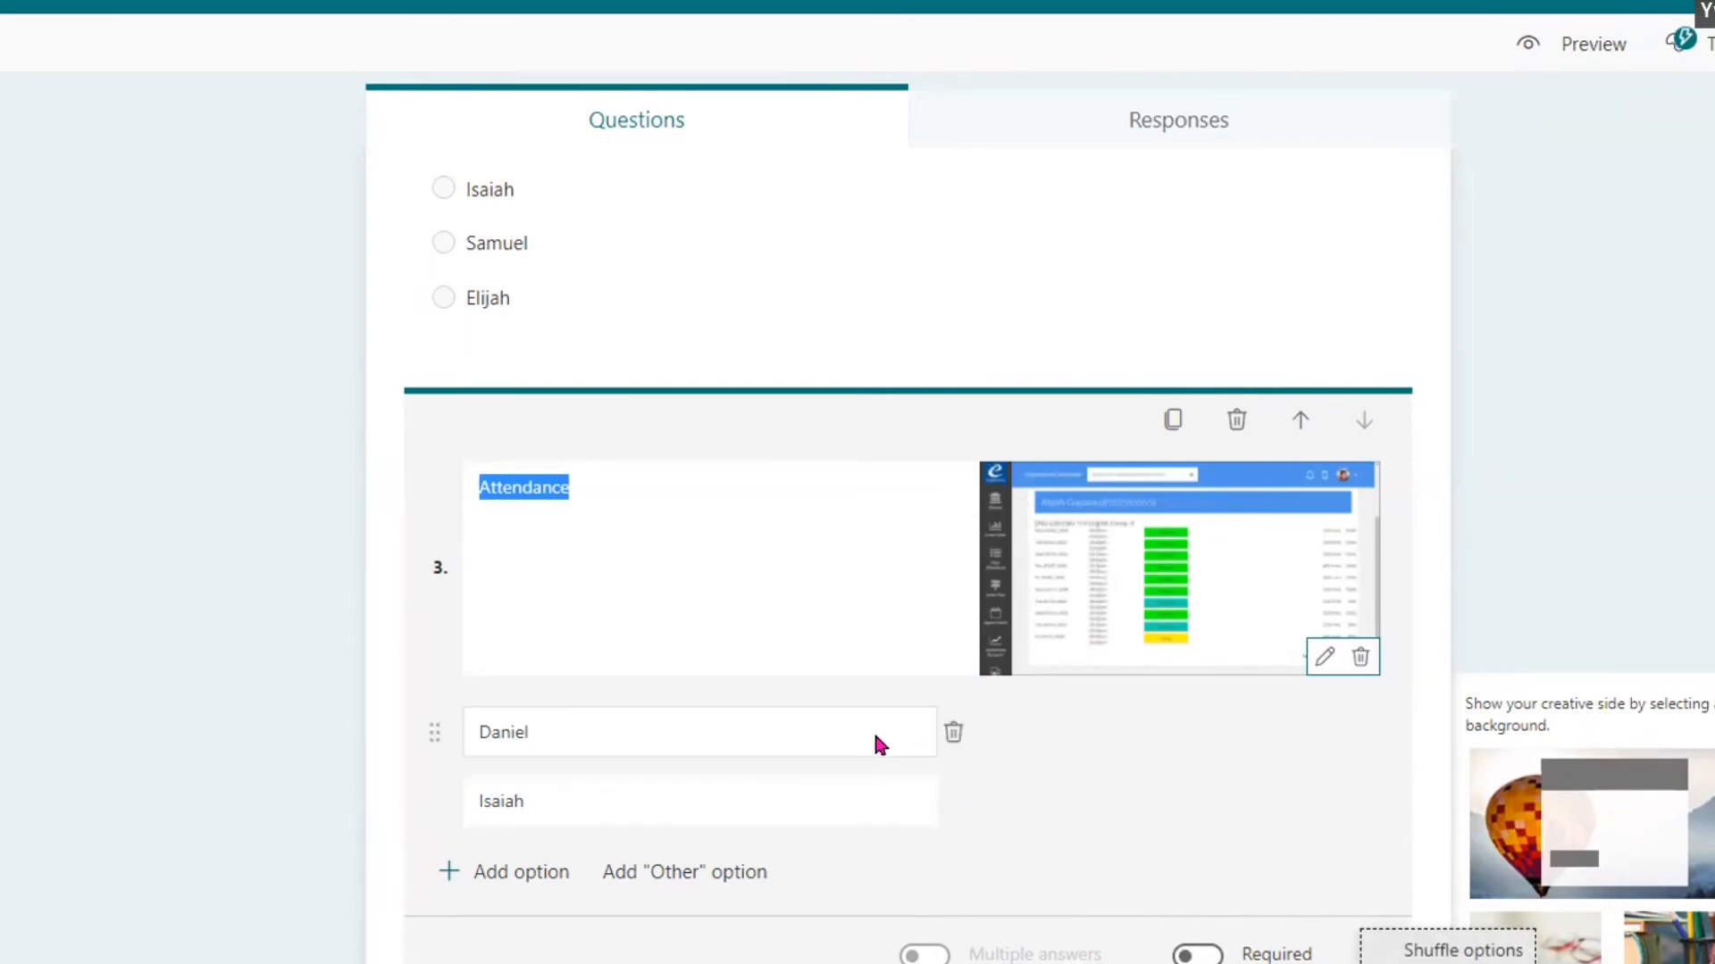
{"action": "left_click", "coordinate": [899, 734]}
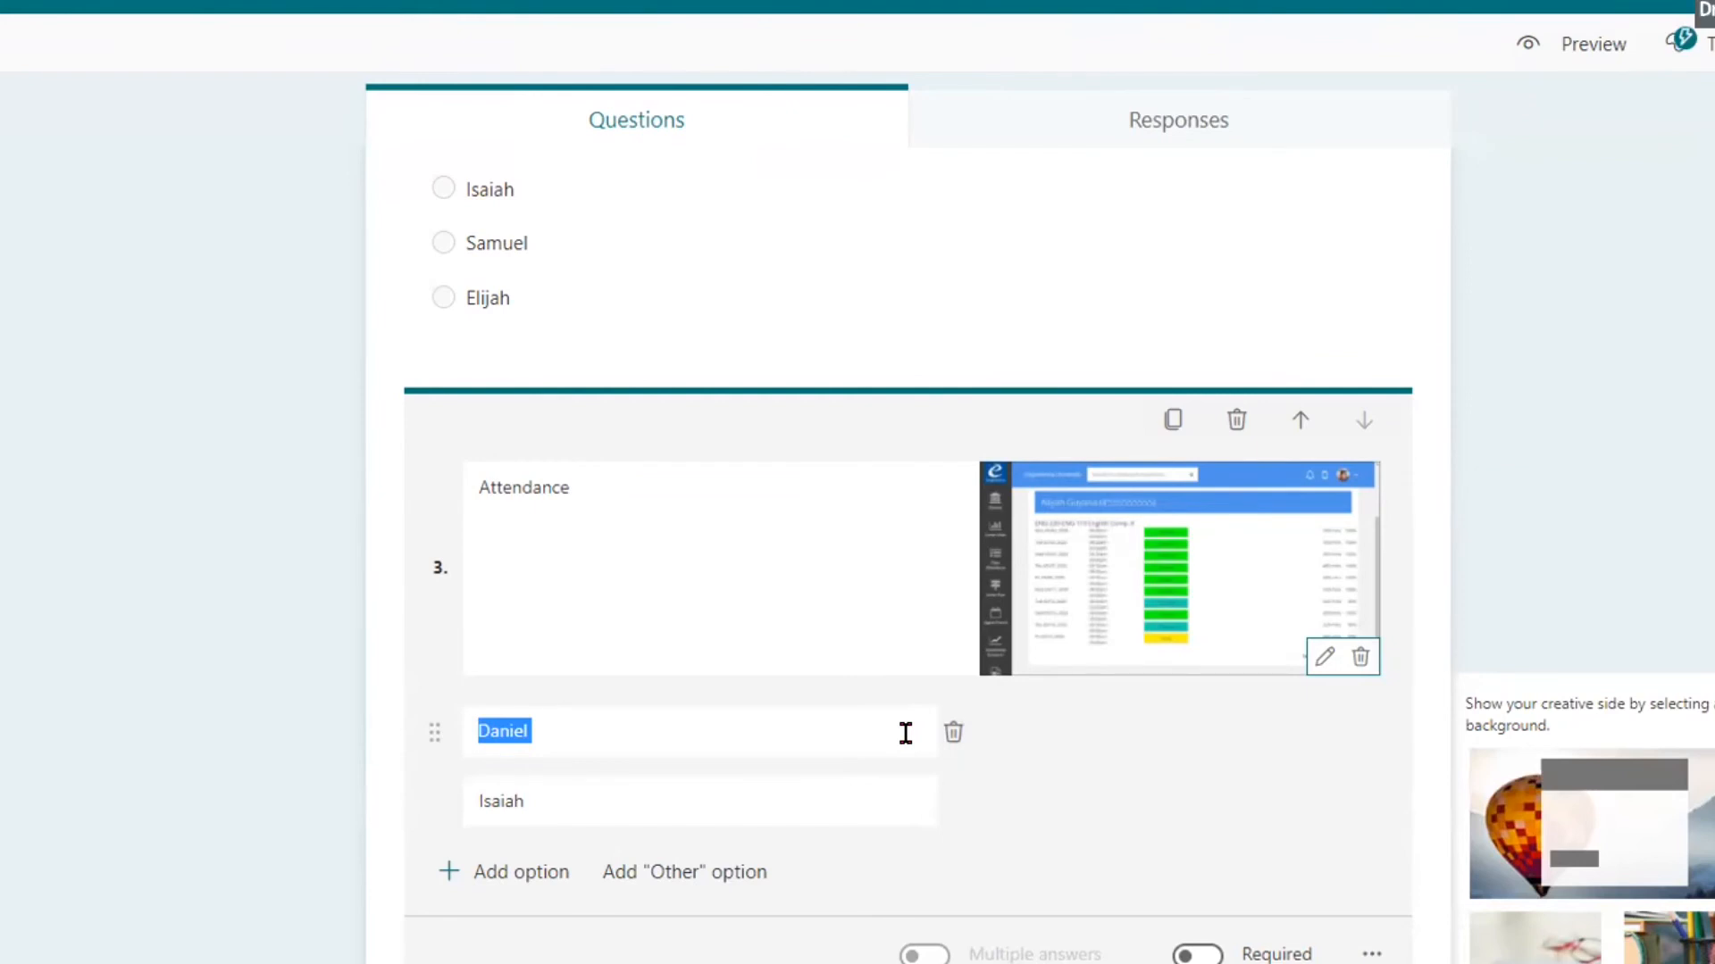
{"action": "left_click", "coordinate": [1358, 658]}
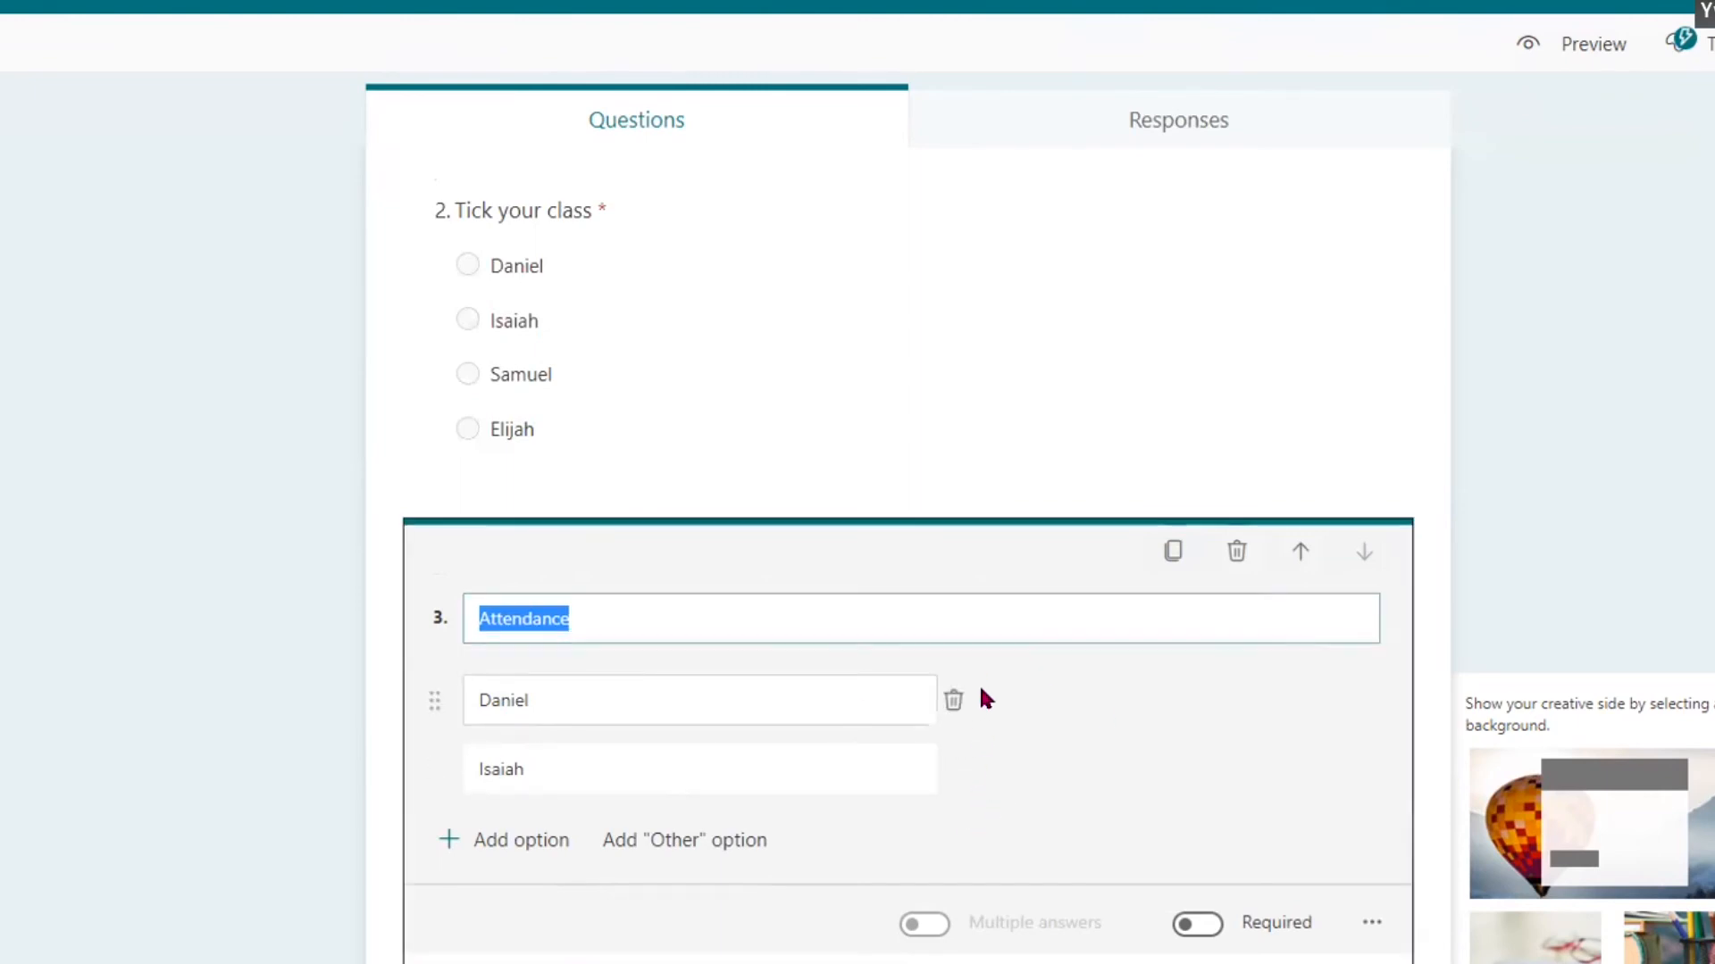
{"action": "left_click", "coordinate": [934, 843]}
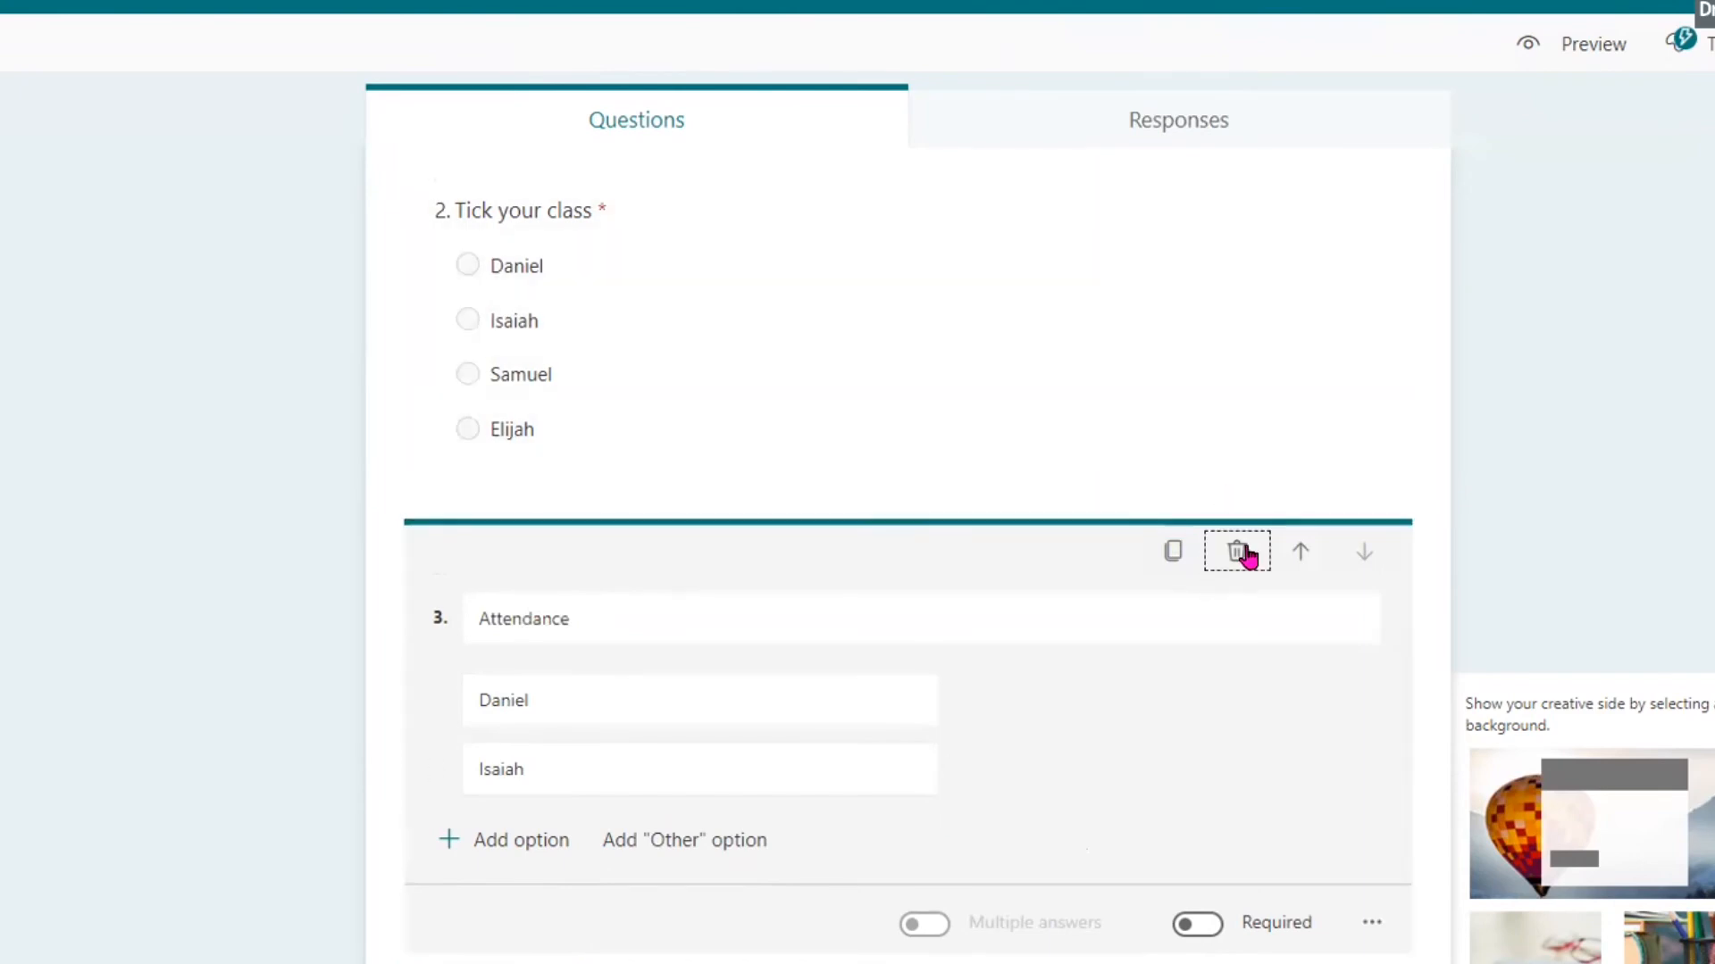
{"action": "left_click", "coordinate": [1237, 551]}
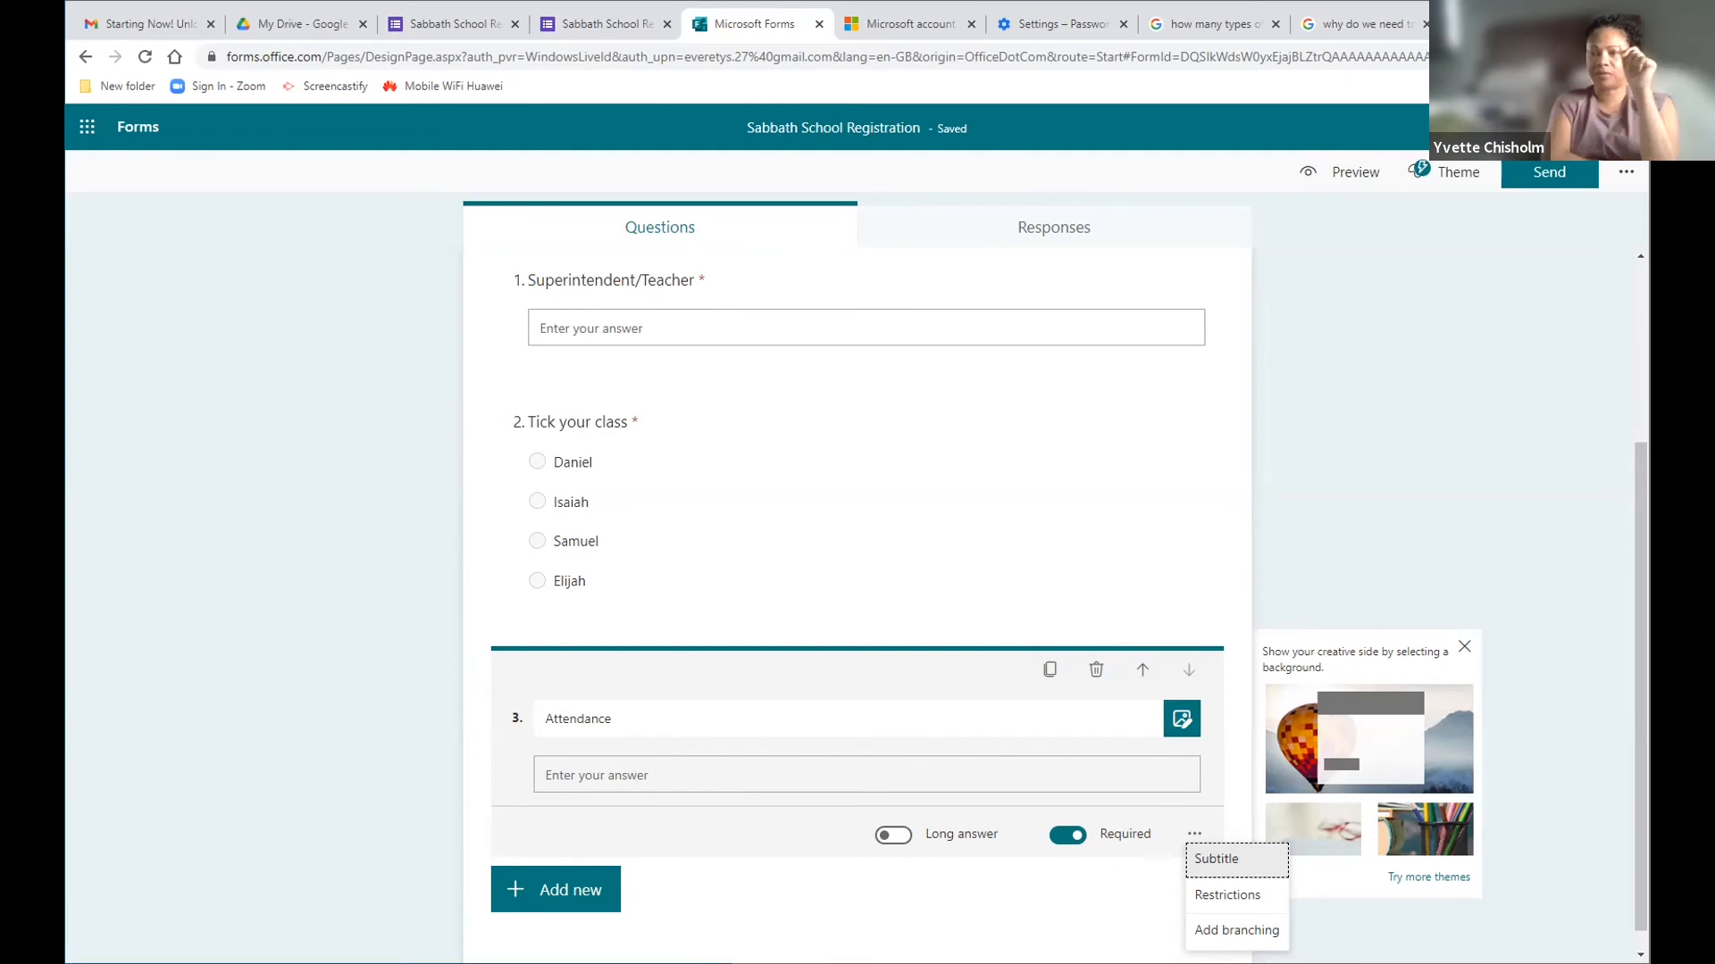
Step: Make the Attendance text question optional and delete it from the form
{"action": "left_click", "coordinate": [1068, 835]}
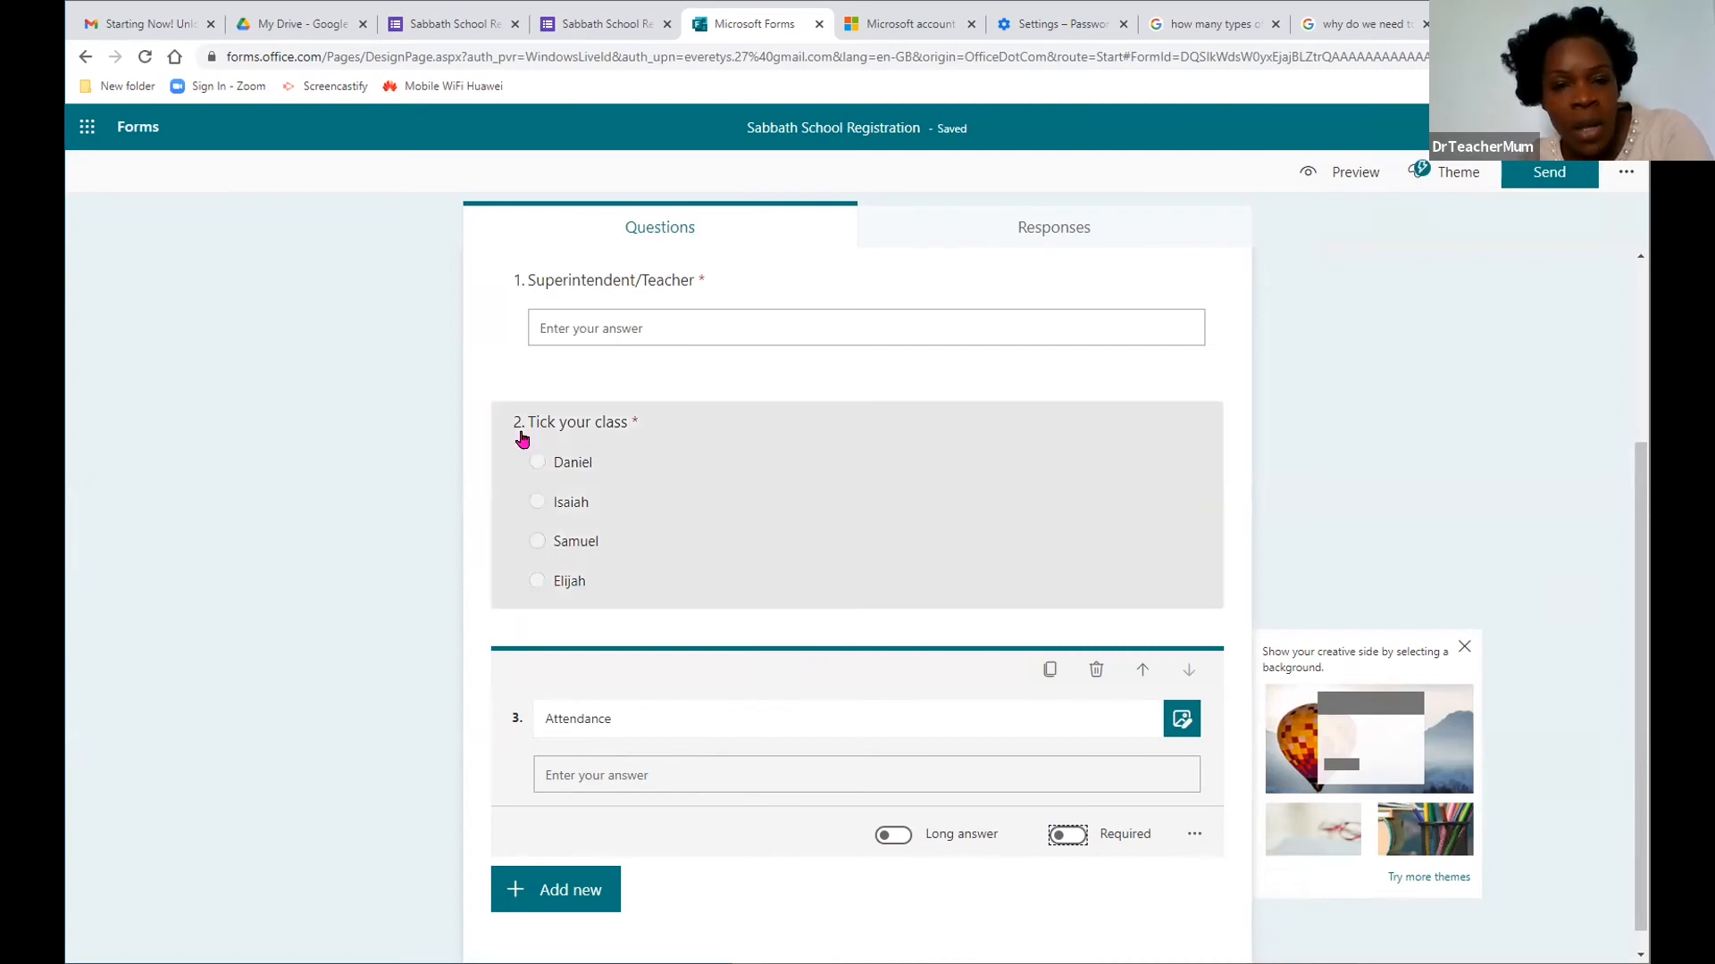
{"action": "left_click", "coordinate": [1096, 670]}
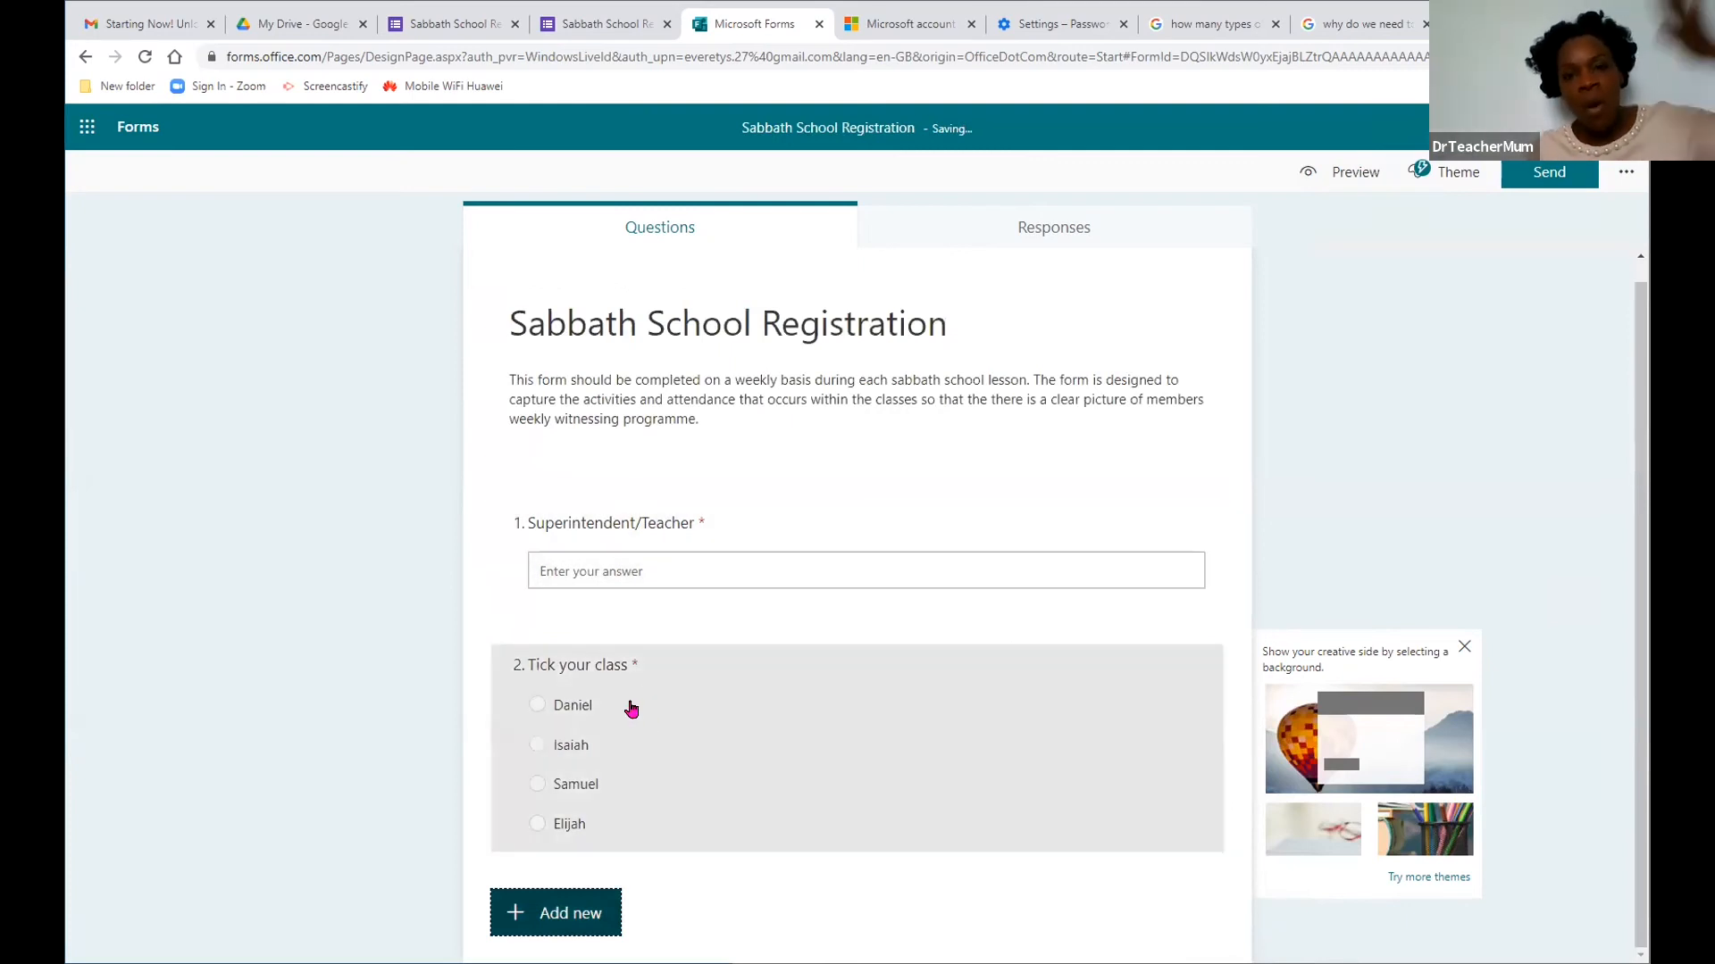
Step: Examine the branching options of the "Tick your class" question, checking which destinations are offered for the Daniel answer
{"action": "left_click", "coordinate": [670, 701]}
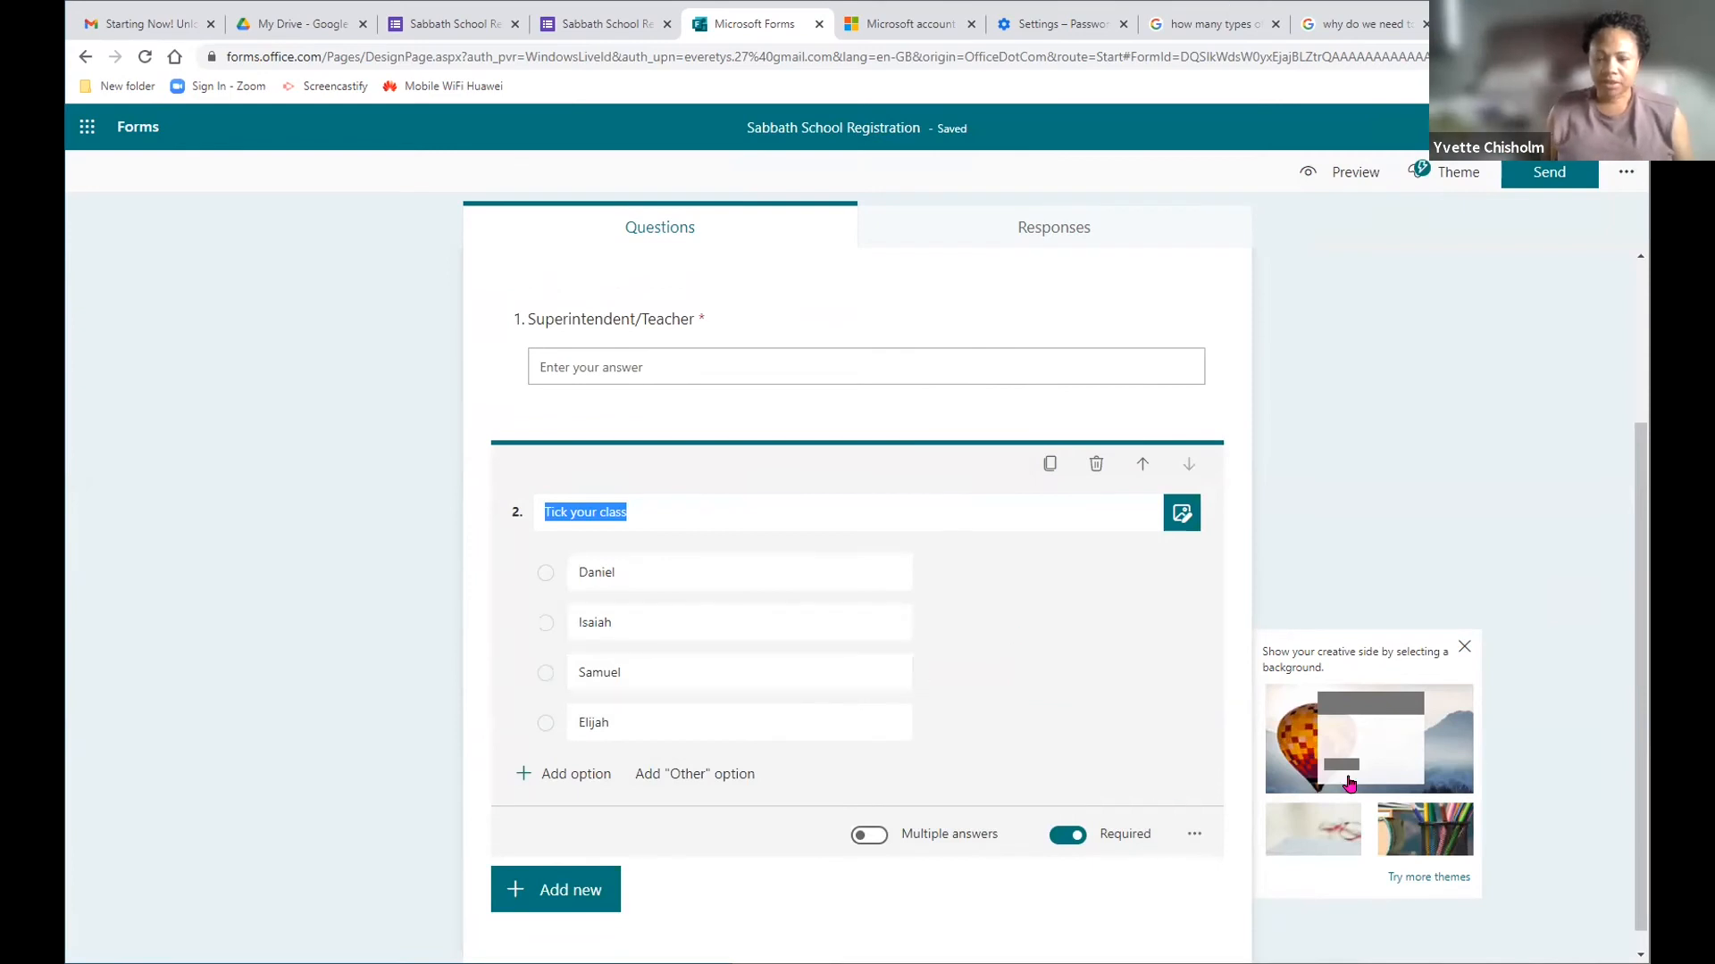
{"action": "left_click", "coordinate": [1194, 833]}
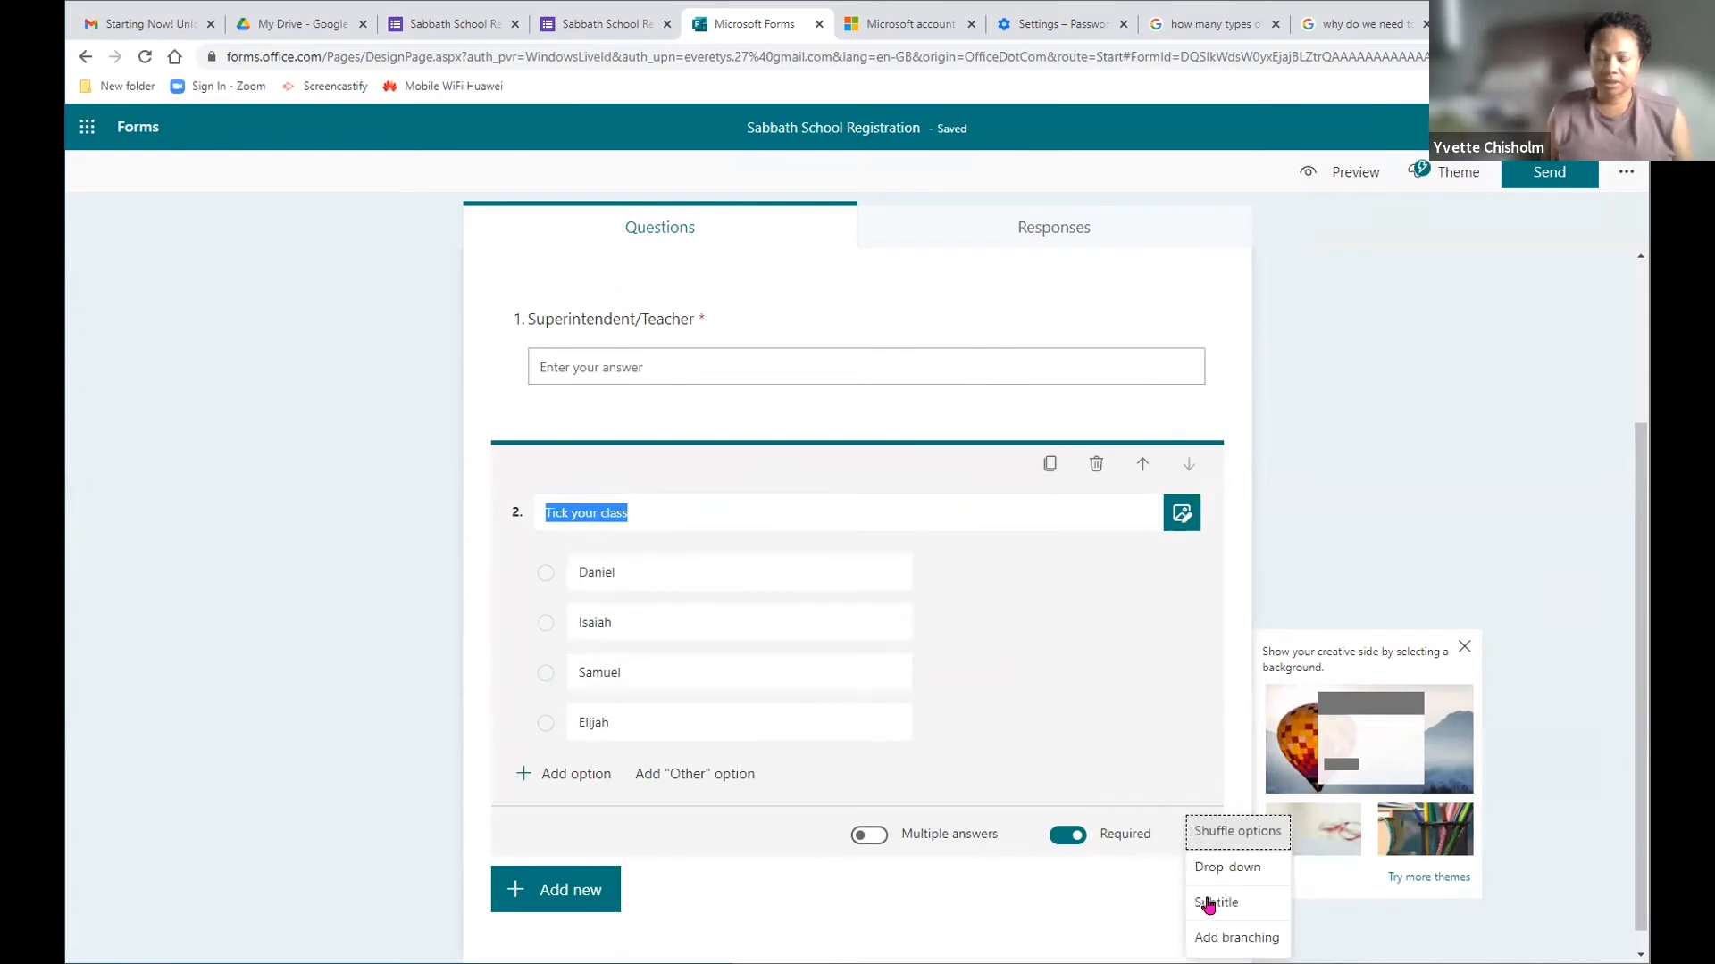
{"action": "left_click", "coordinate": [1231, 937]}
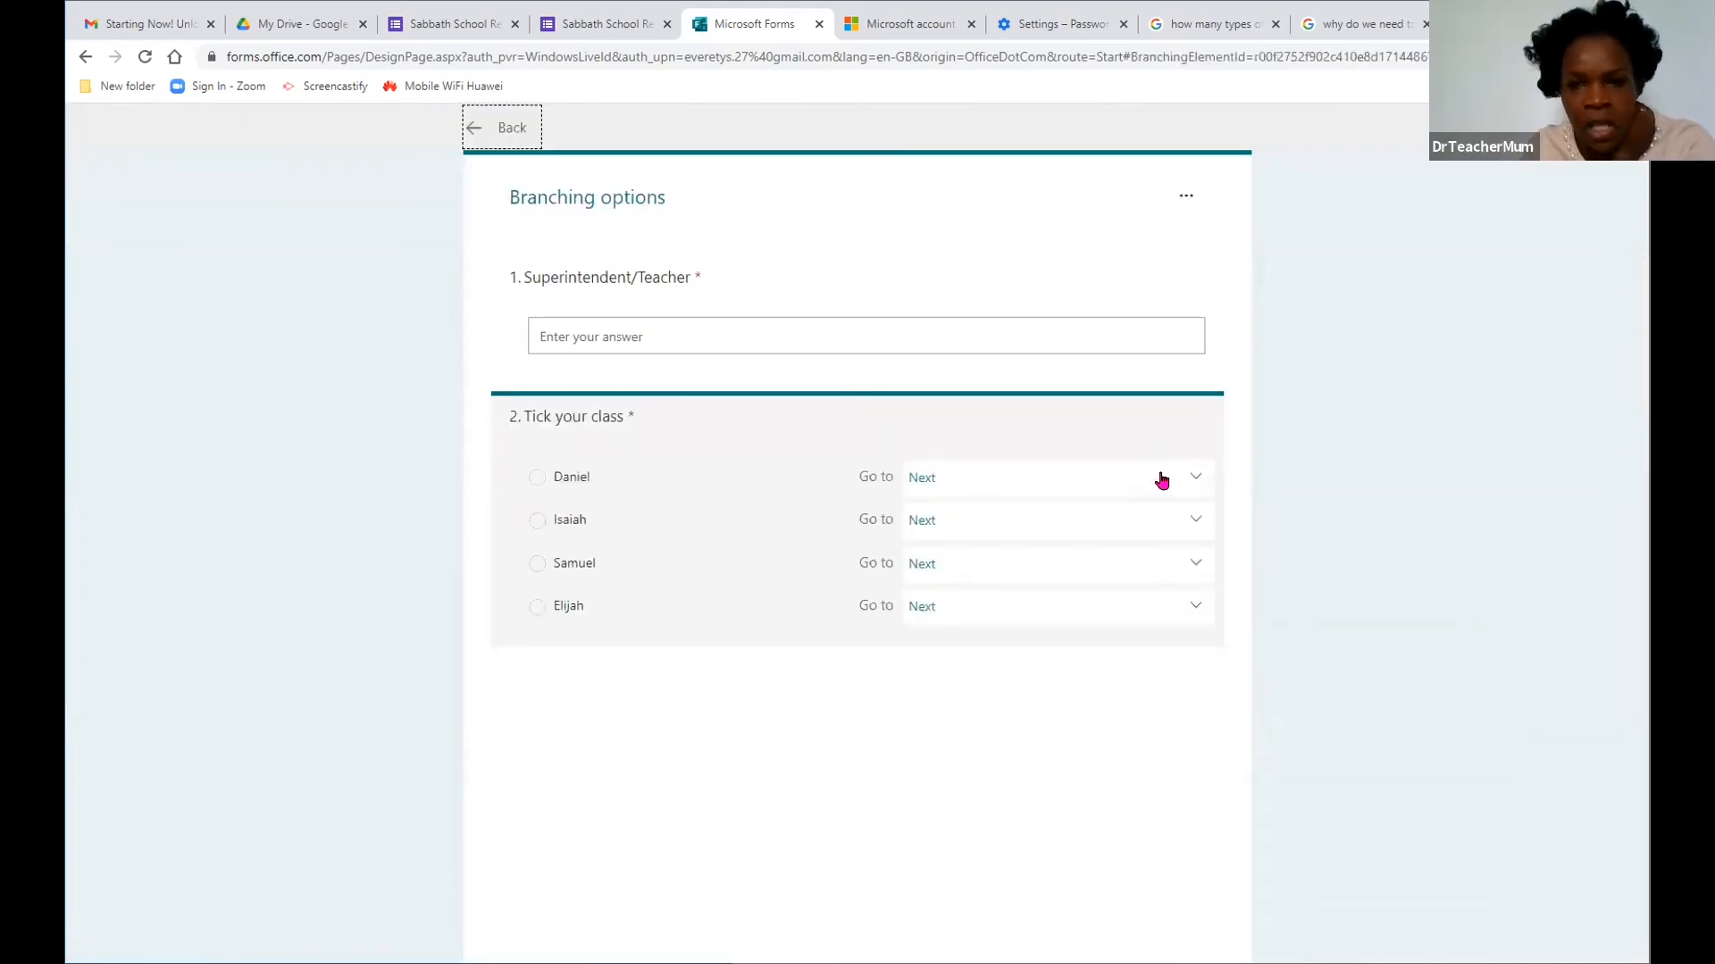
{"action": "left_click", "coordinate": [1193, 479]}
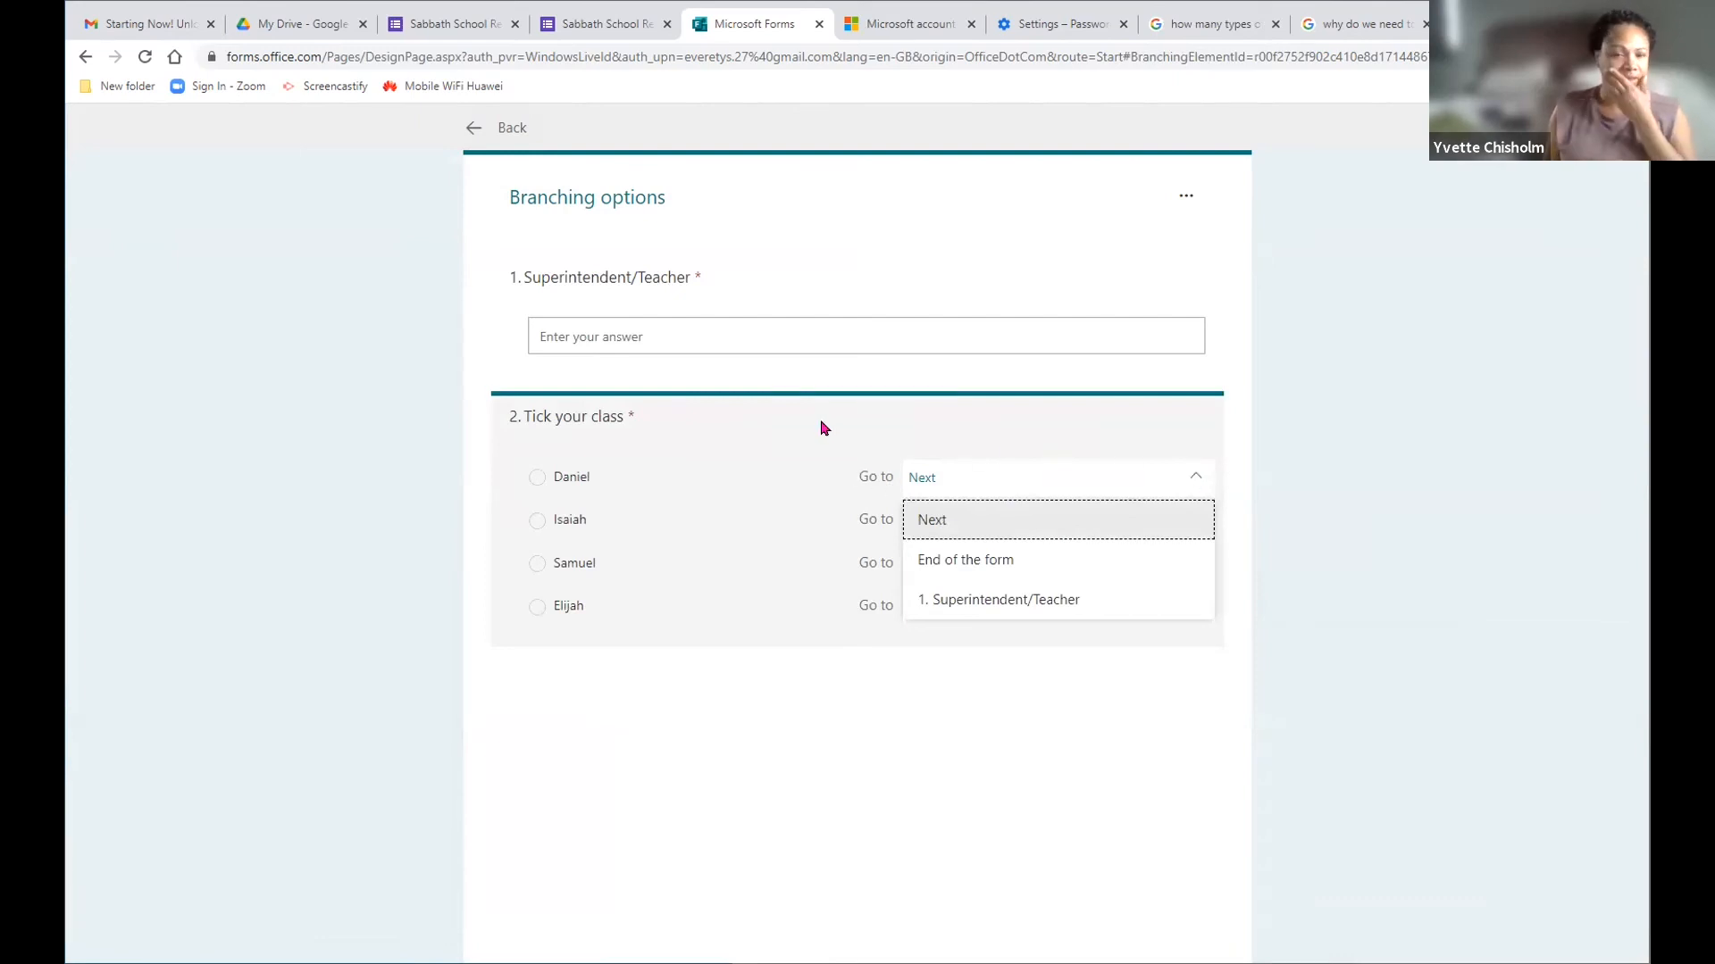
{"action": "left_click", "coordinate": [1059, 713]}
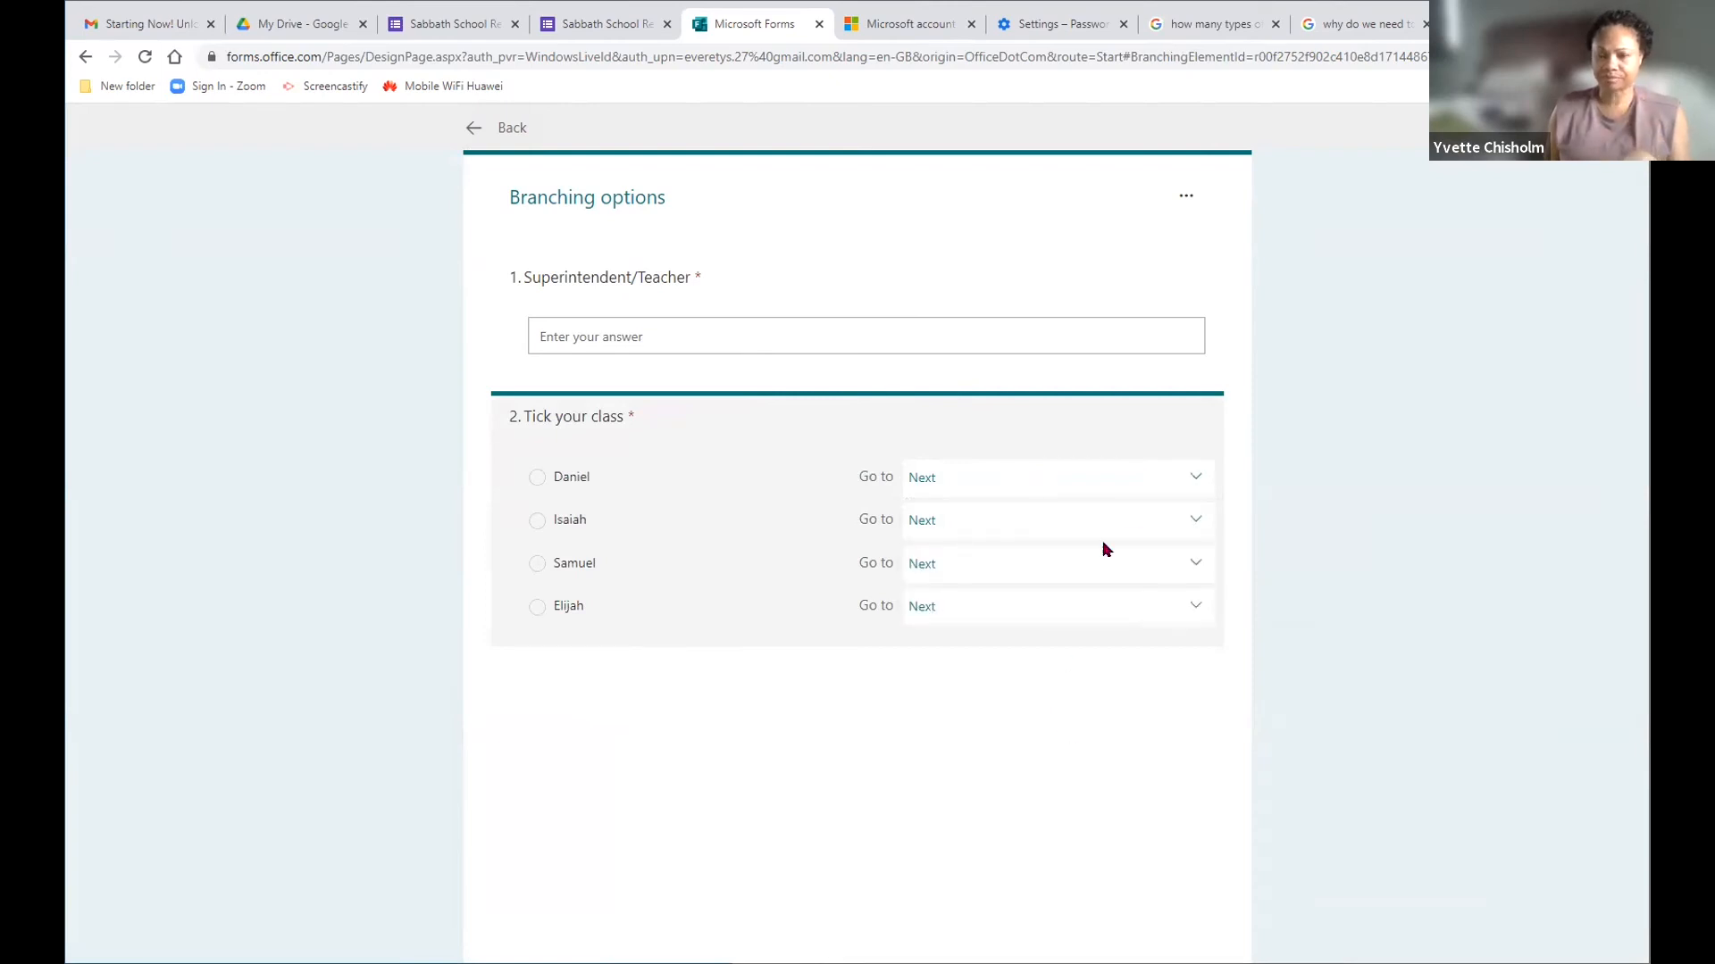
{"action": "left_click", "coordinate": [1192, 479]}
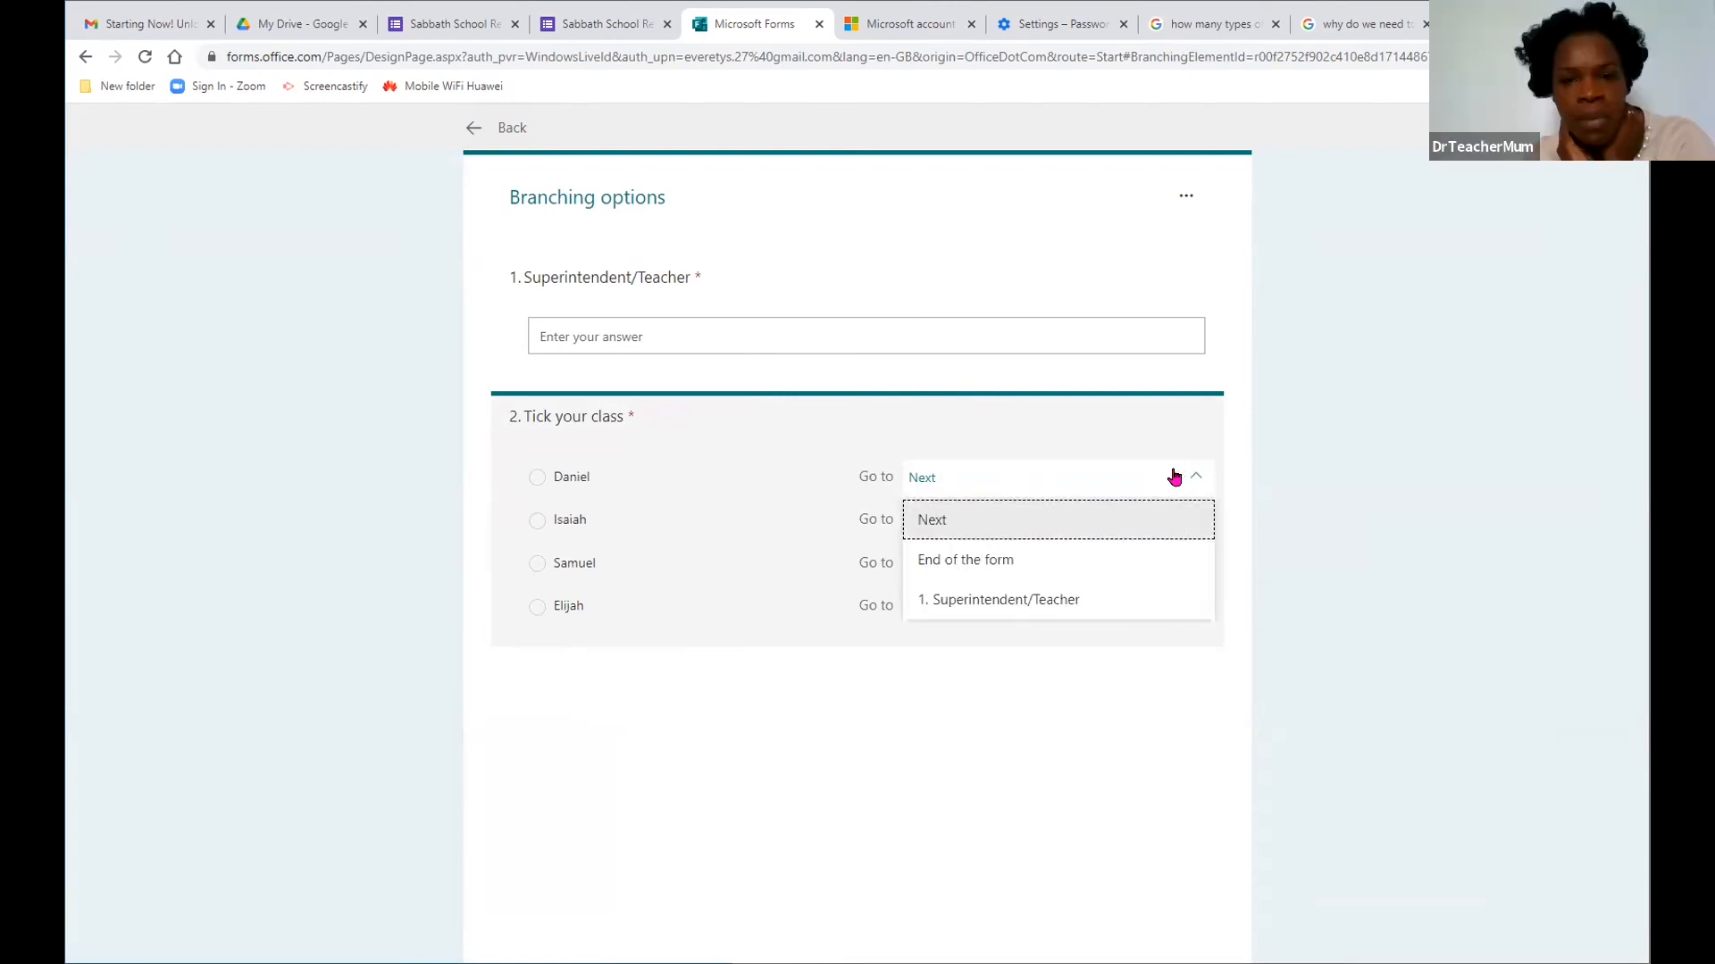
{"action": "left_click", "coordinate": [822, 820]}
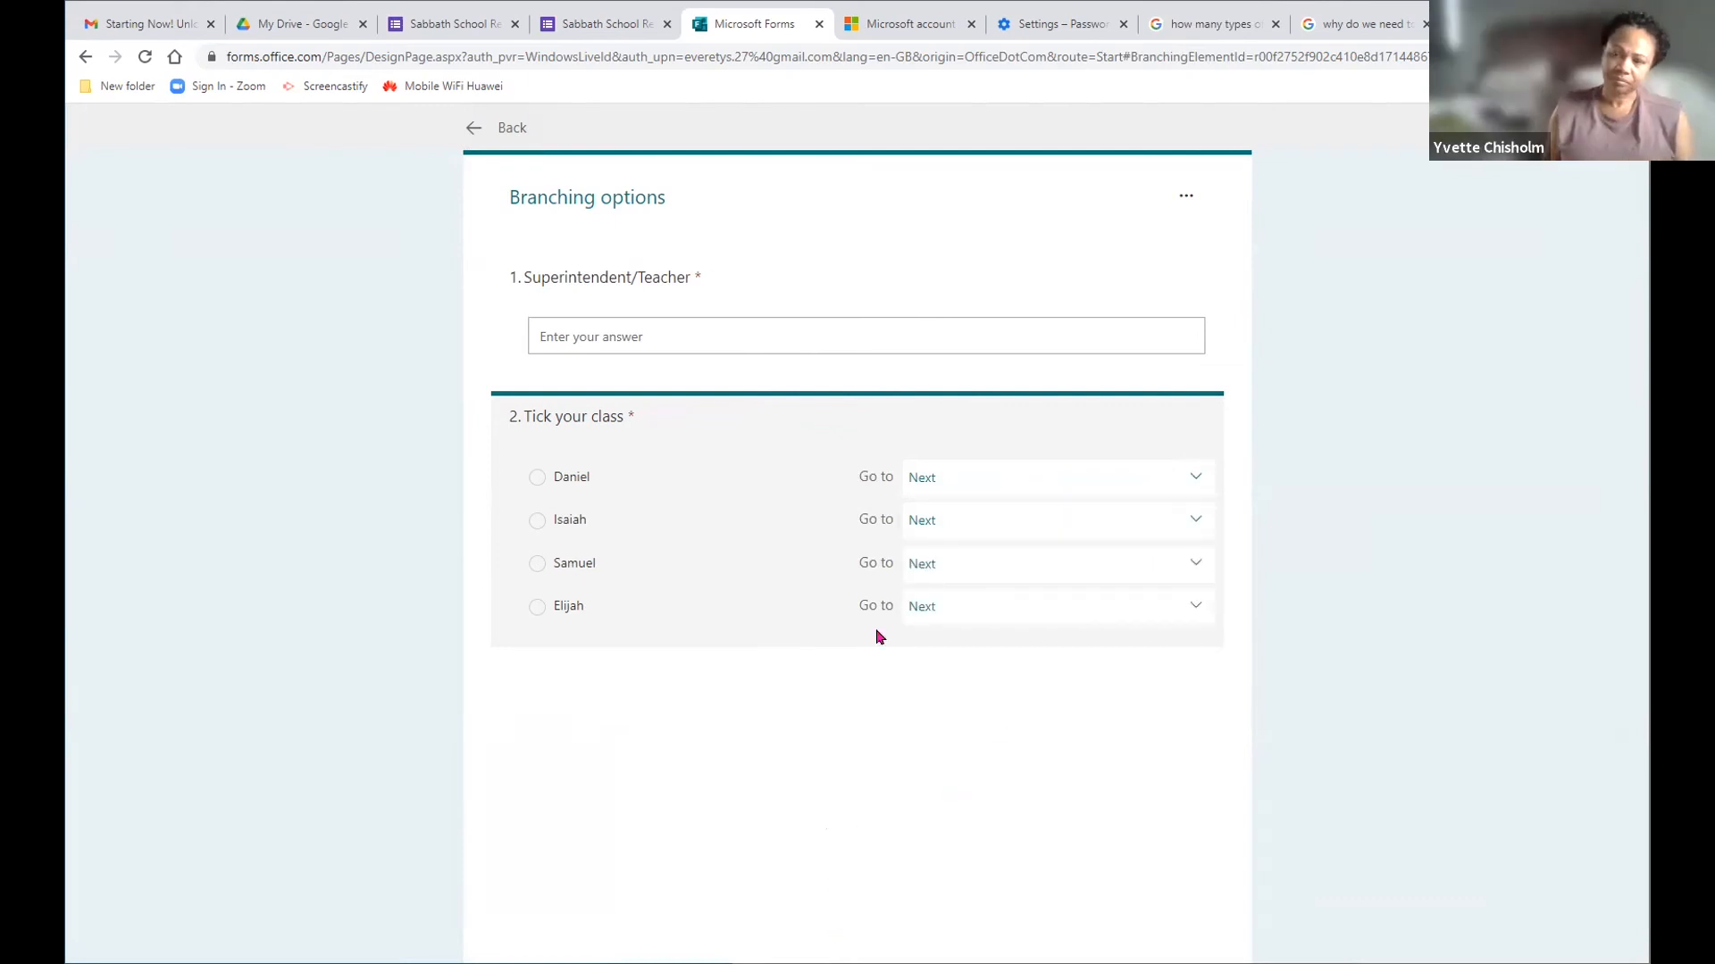
{"action": "left_click", "coordinate": [473, 128]}
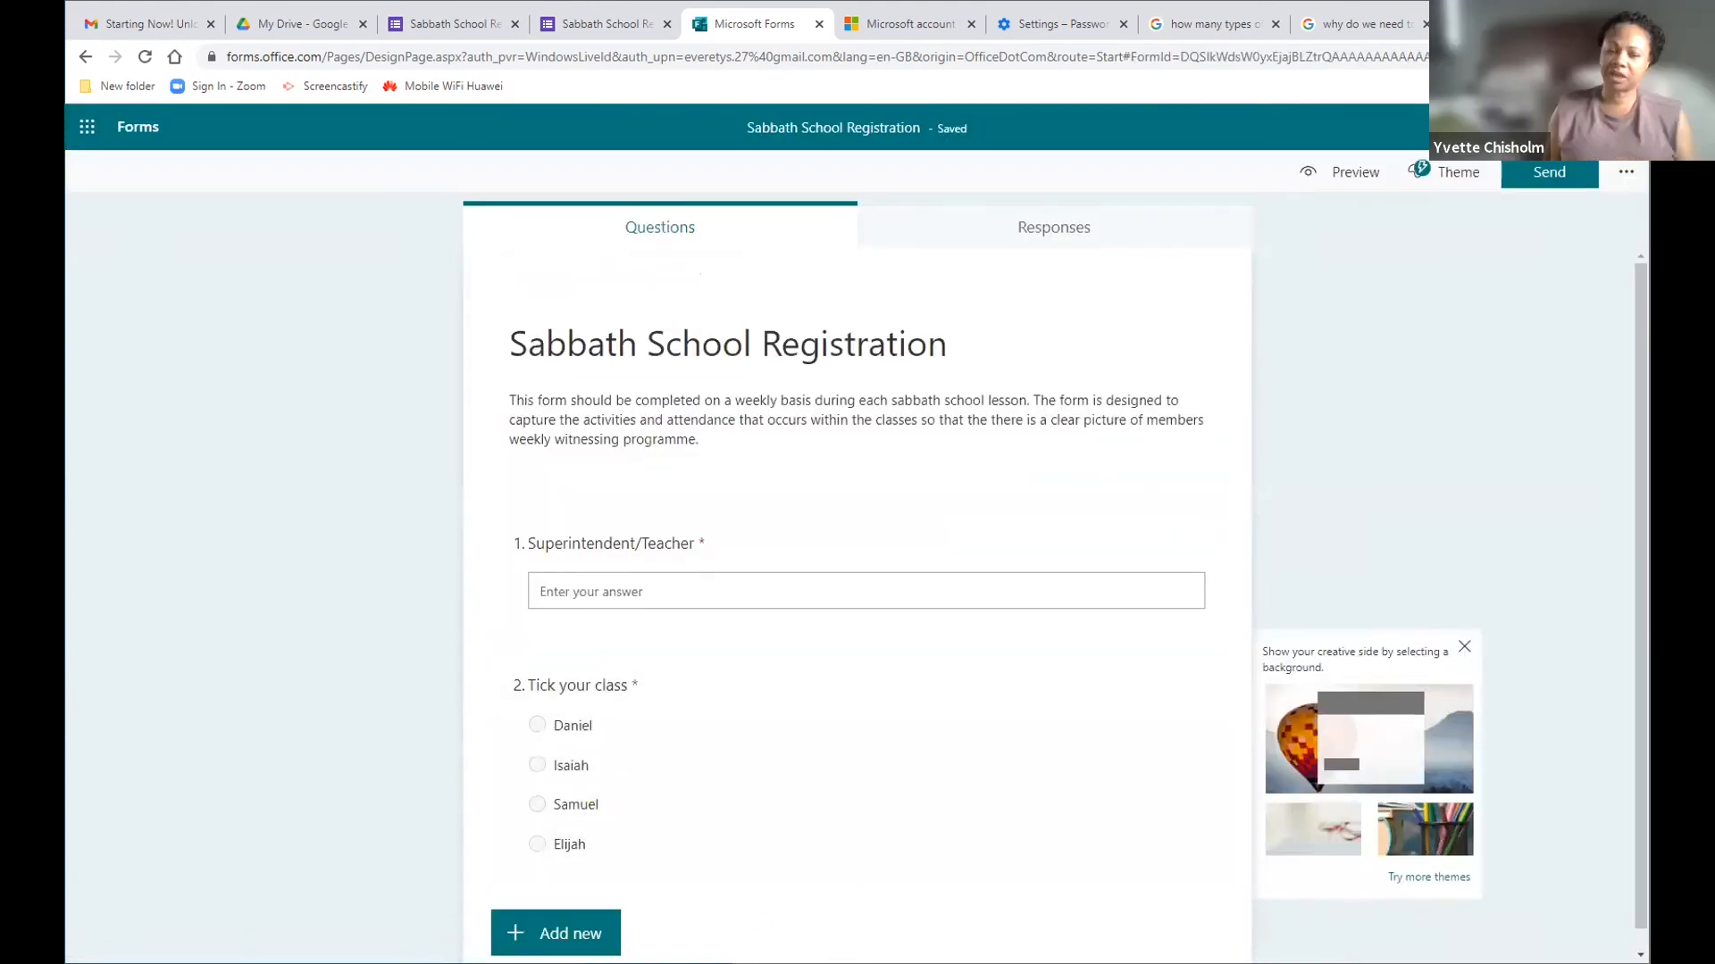
Step: Add a Choice question below question 2 titled "Daniel Class Names - Upload the excel sheets for each class and branch it"
{"action": "left_click", "coordinate": [556, 932]}
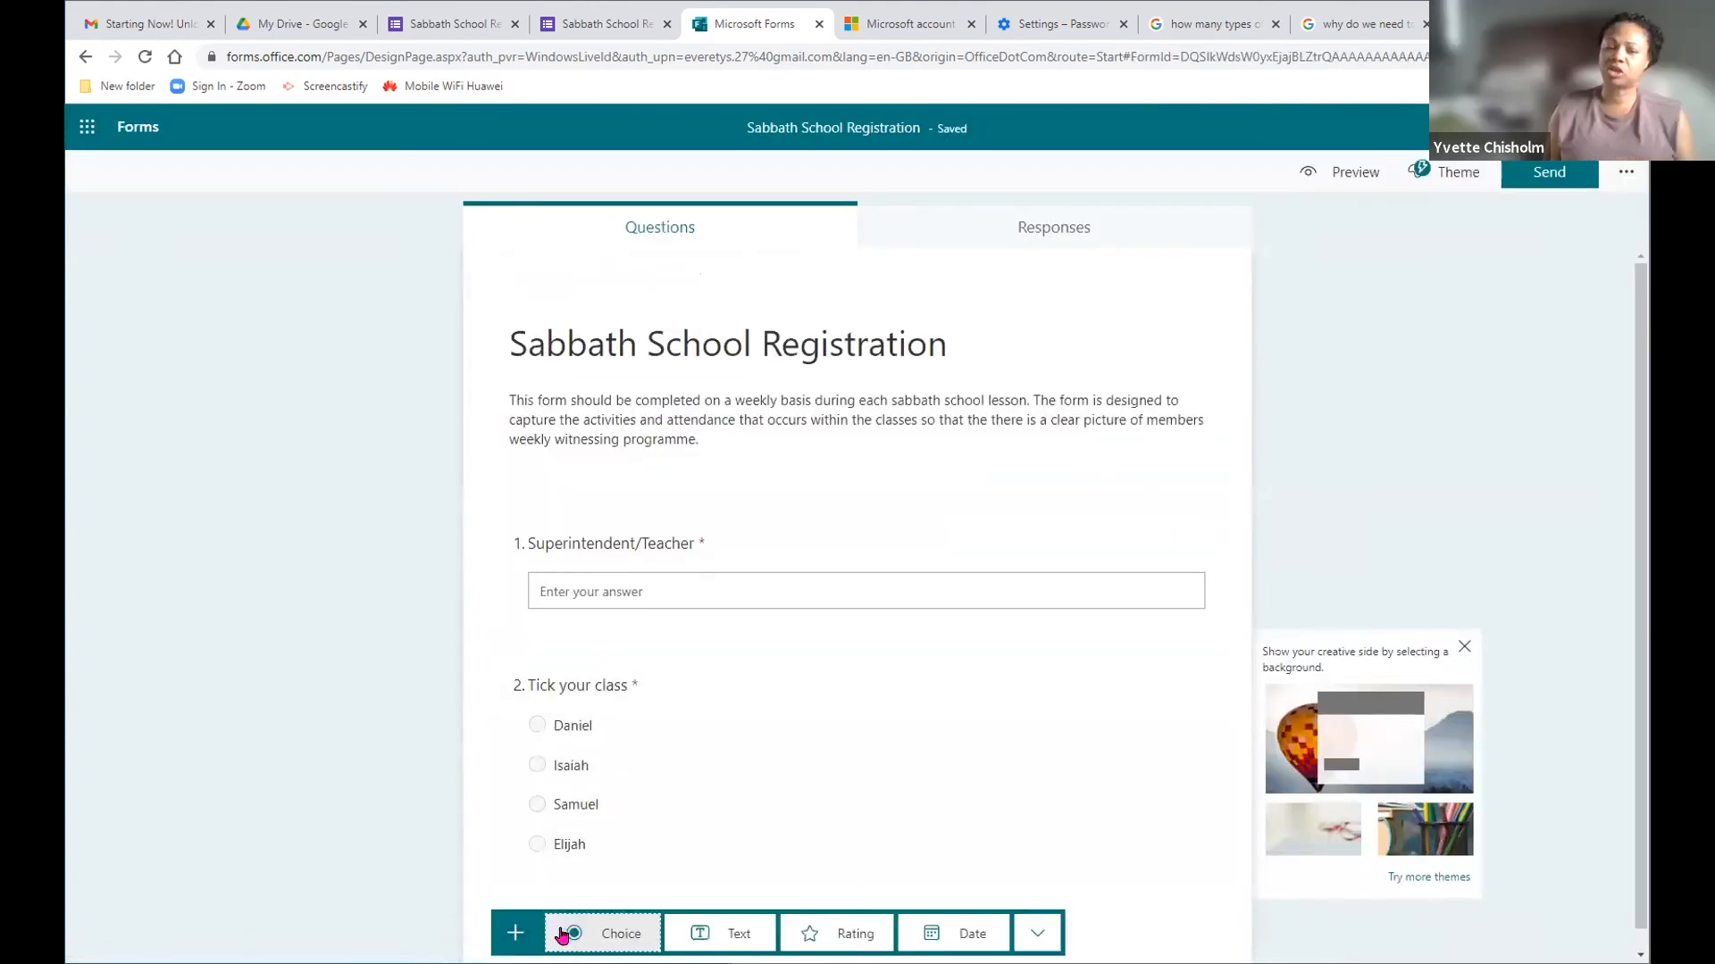
{"action": "left_click", "coordinate": [610, 933]}
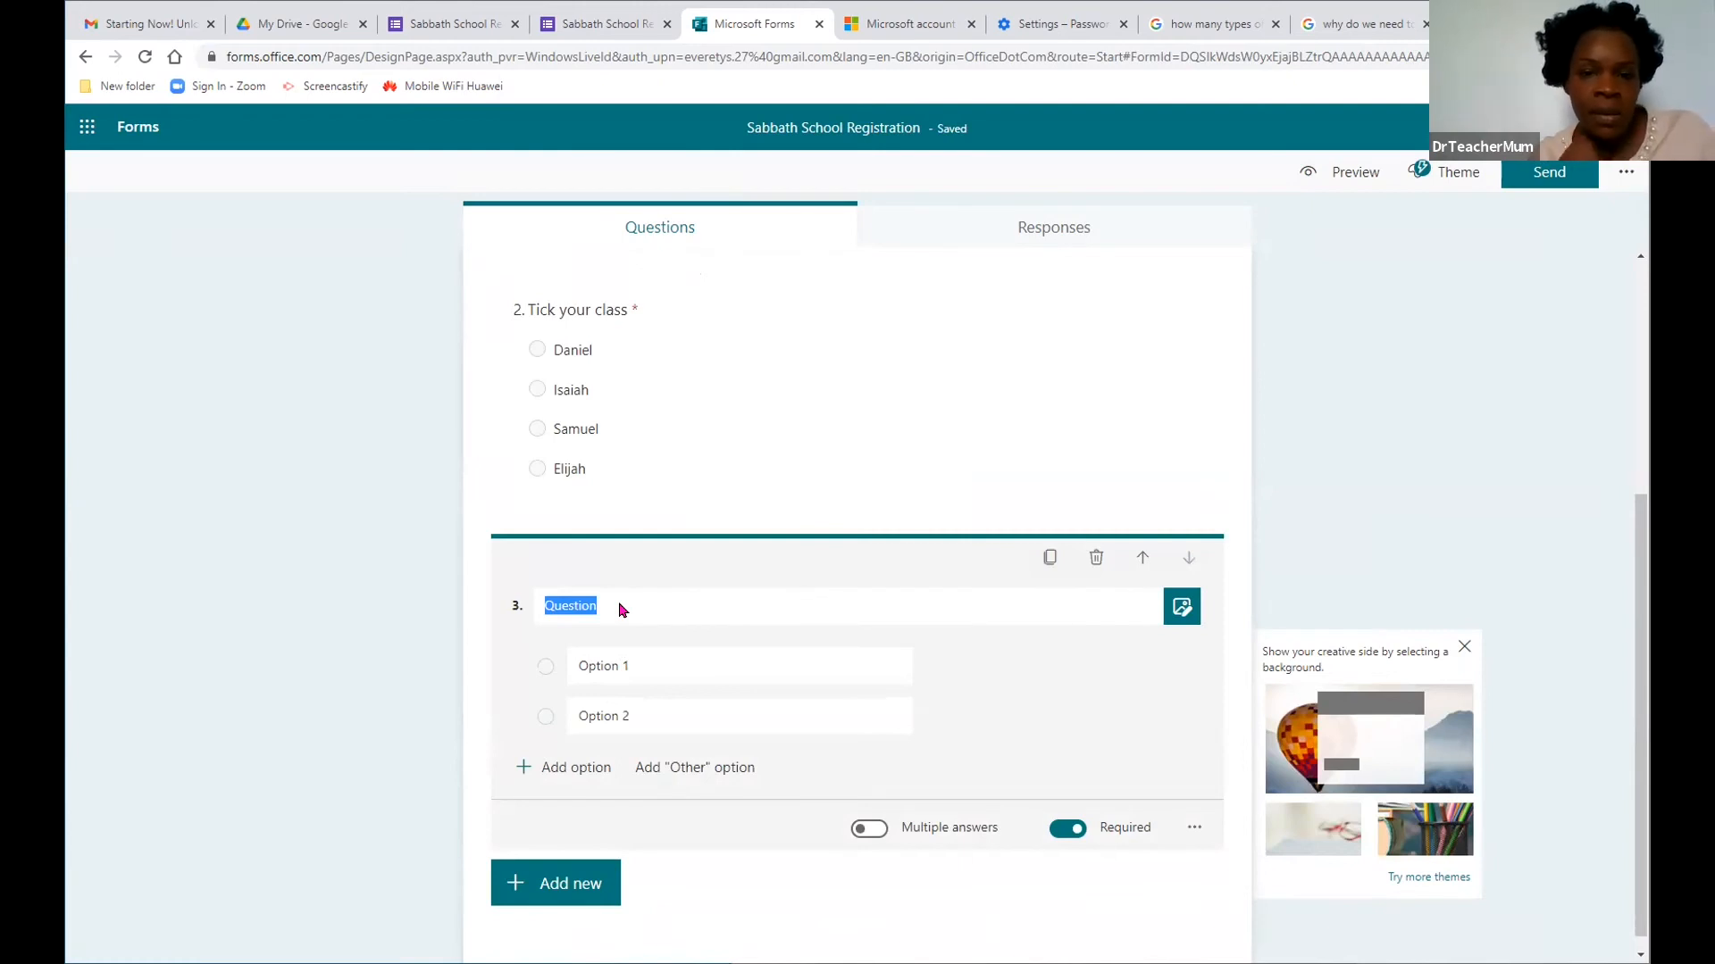
{"action": "type", "text": "Danie"}
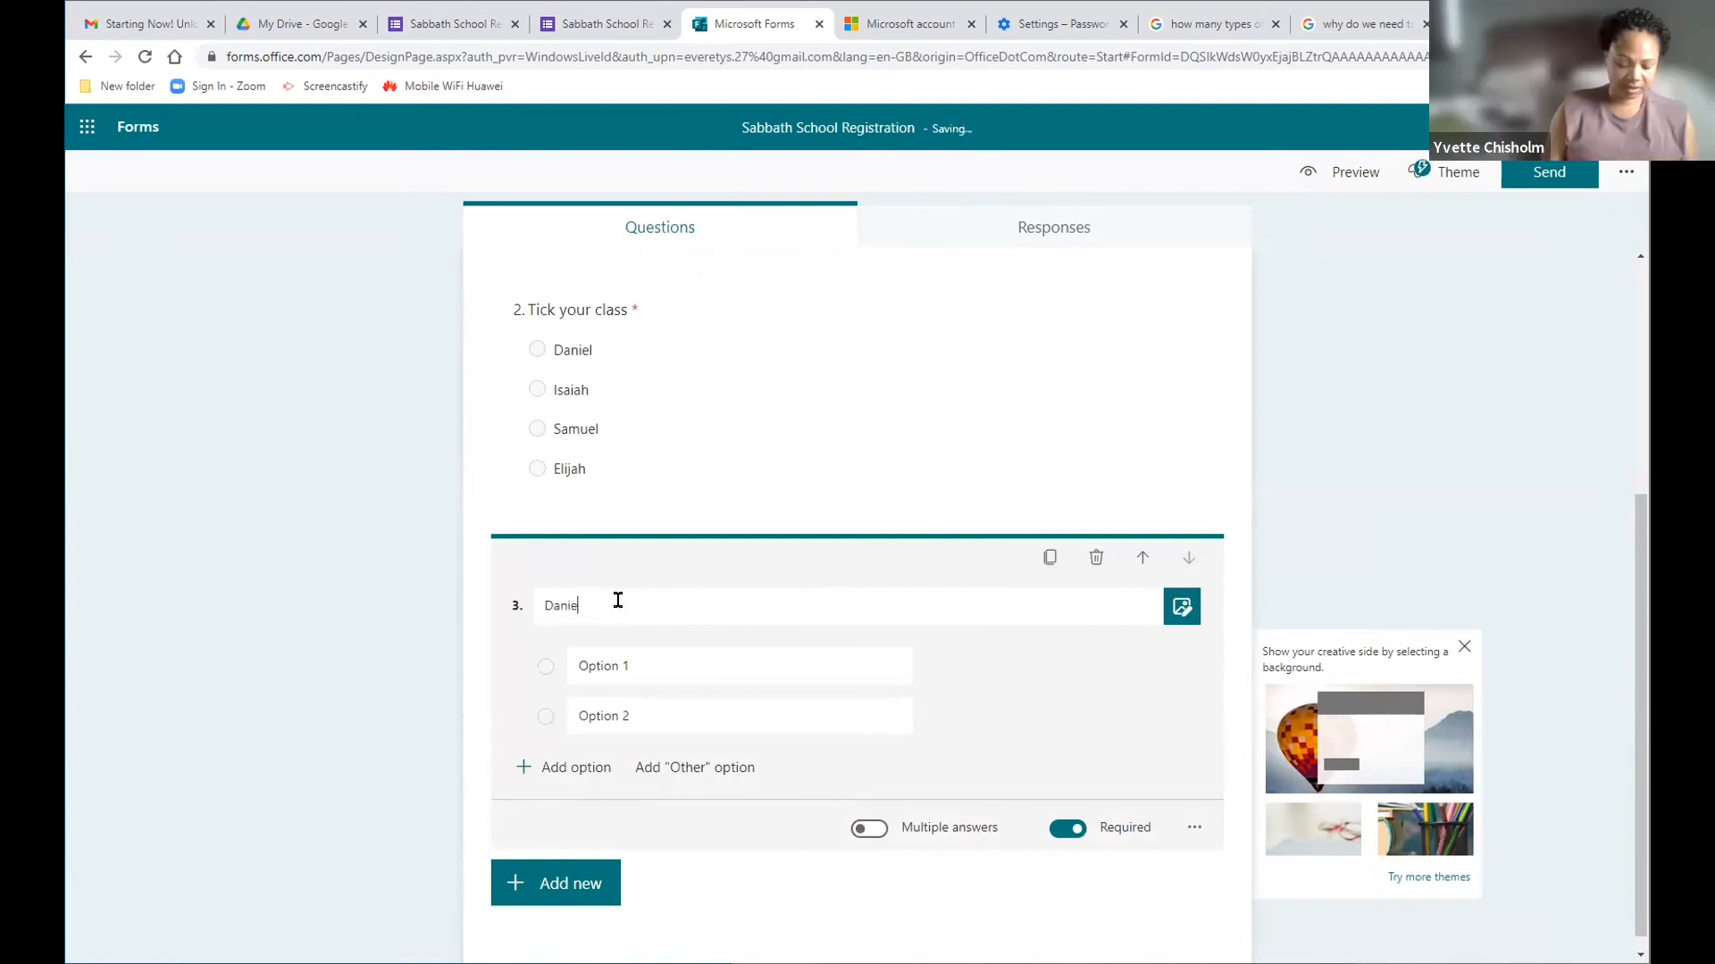
{"action": "type", "text": "l attend"}
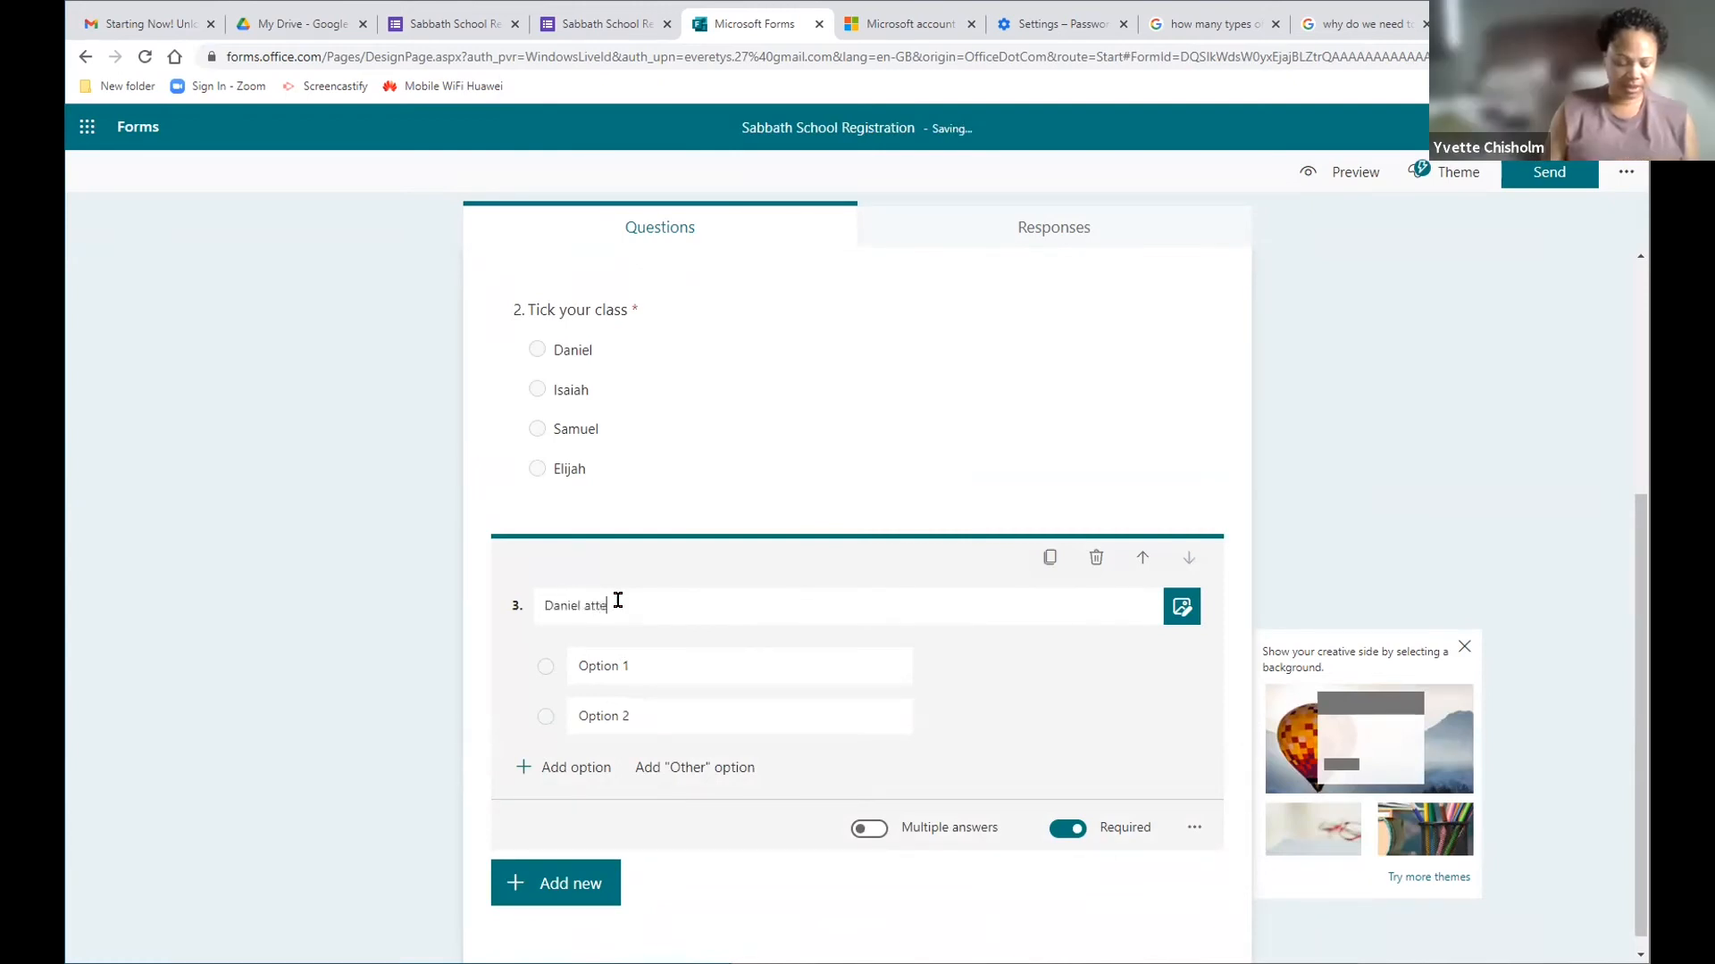
{"action": "key", "text": "BackSpace"}
{"action": "key", "text": "BackSpace"}
{"action": "key", "text": "BackSpace"}
{"action": "key", "text": "BackSpace"}
{"action": "key", "text": "BackSpace"}
{"action": "key", "text": "BackSpace"}
{"action": "key", "text": "BackSpace"}
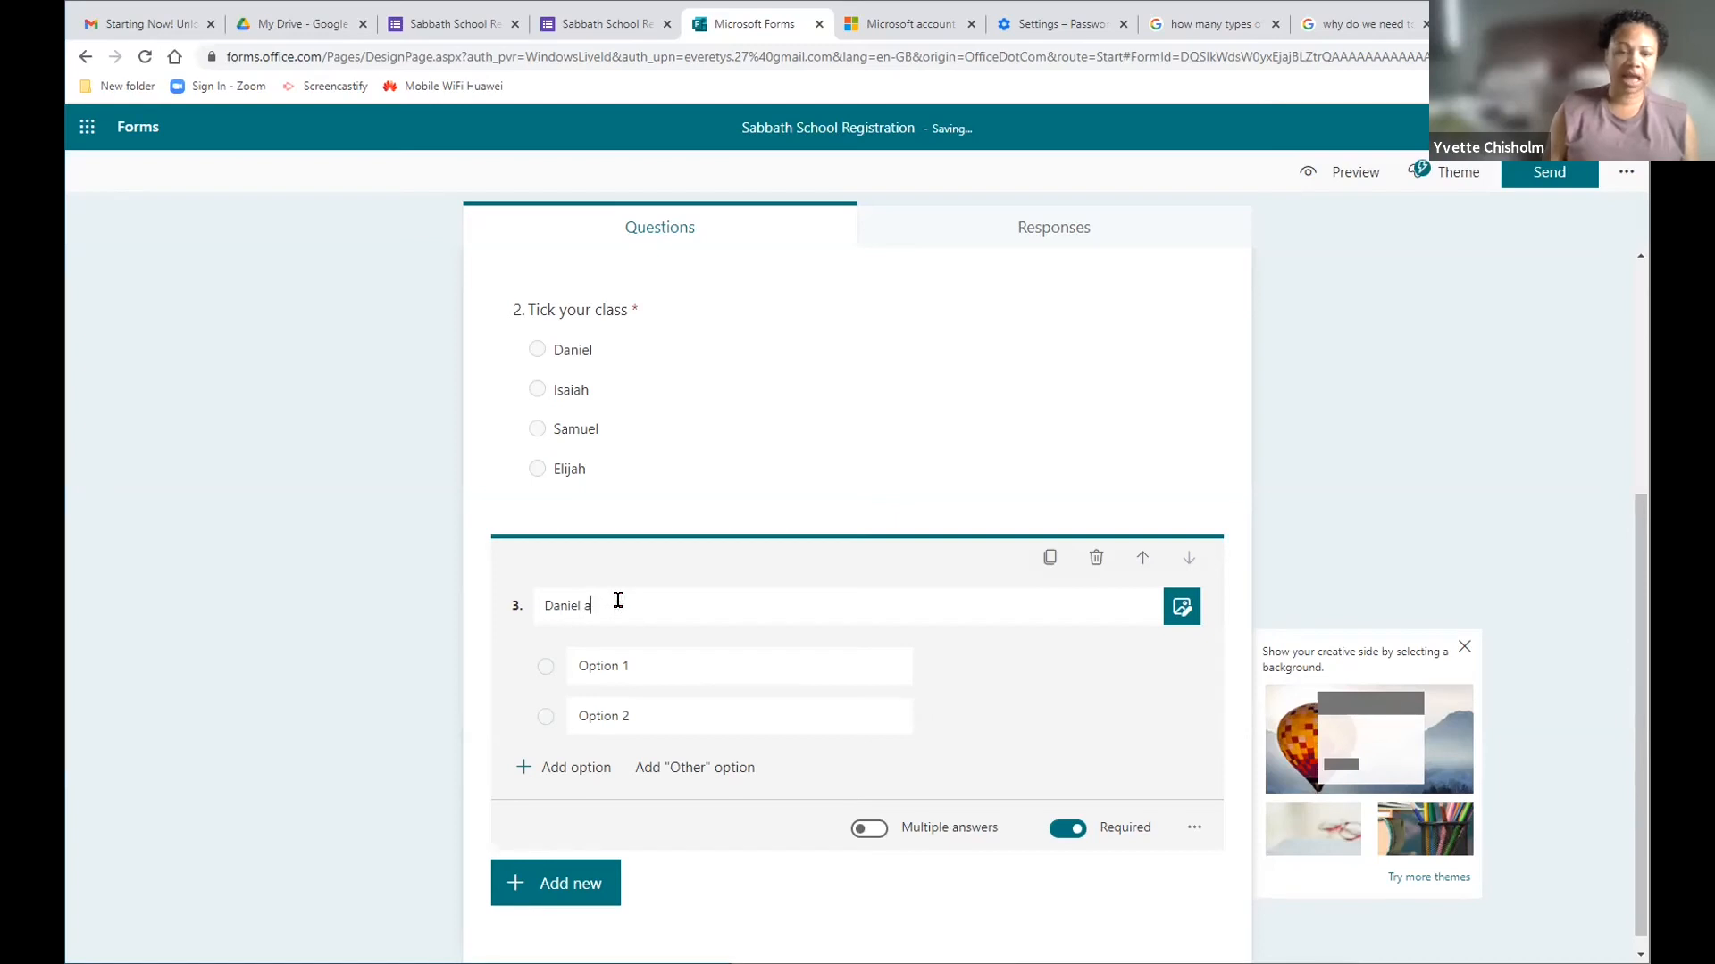
{"action": "type", "text": "Class"}
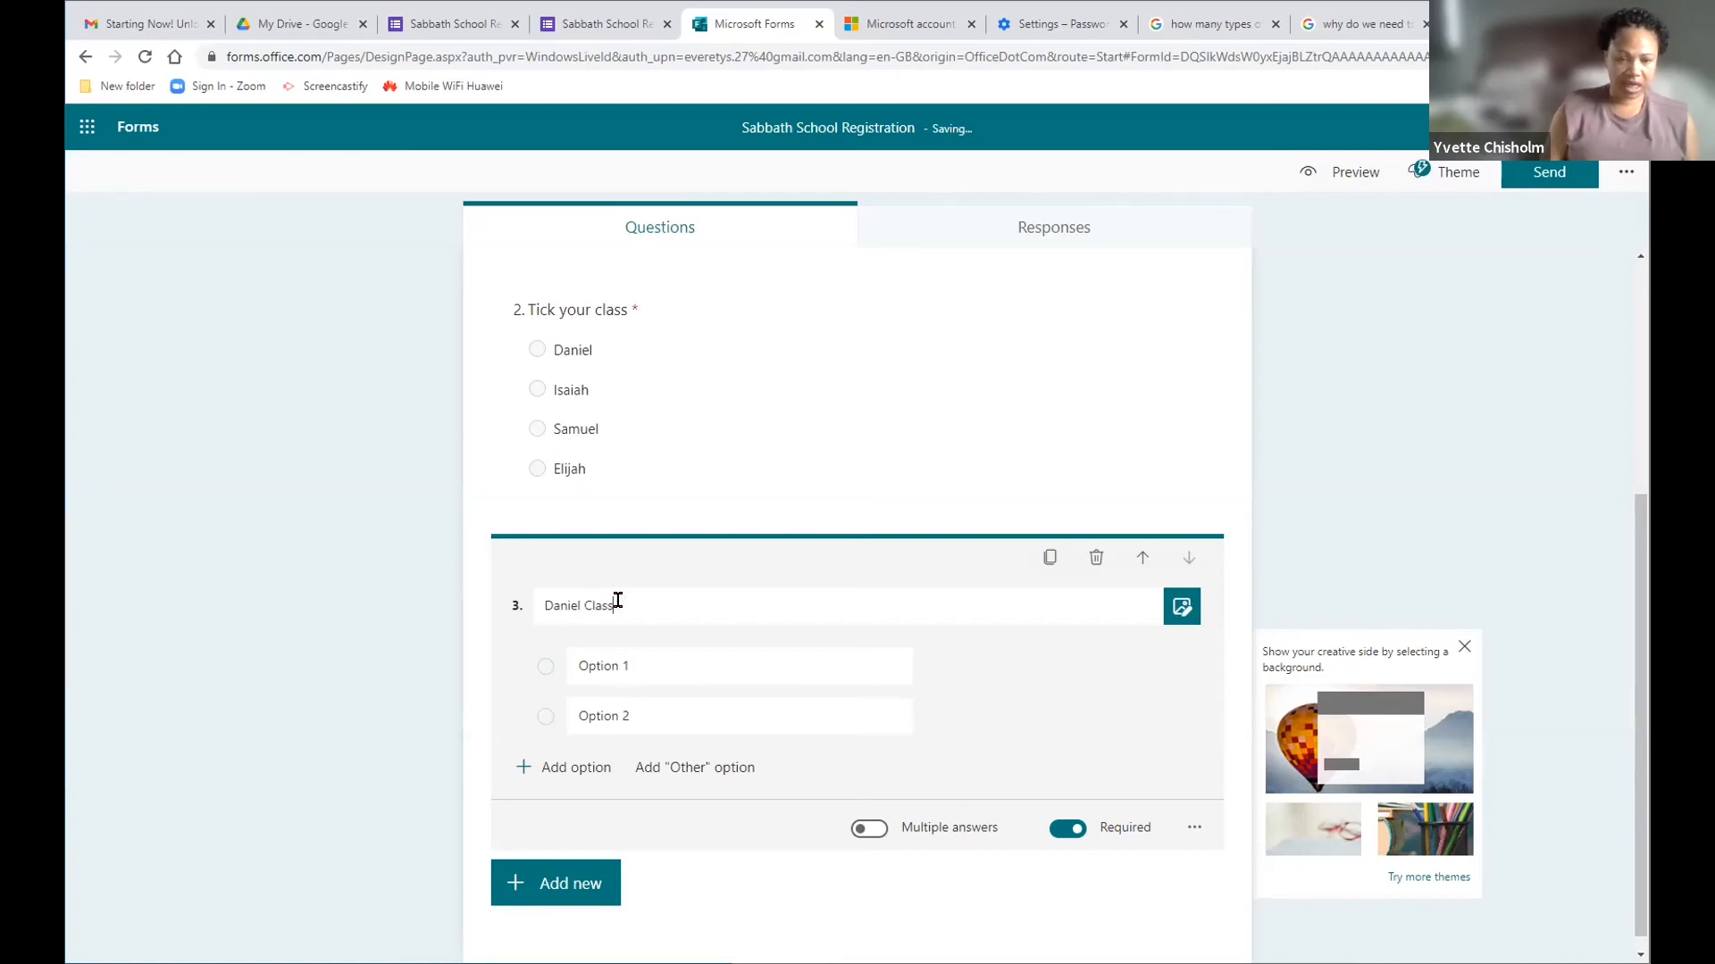
{"action": "type", "text": " Namr"}
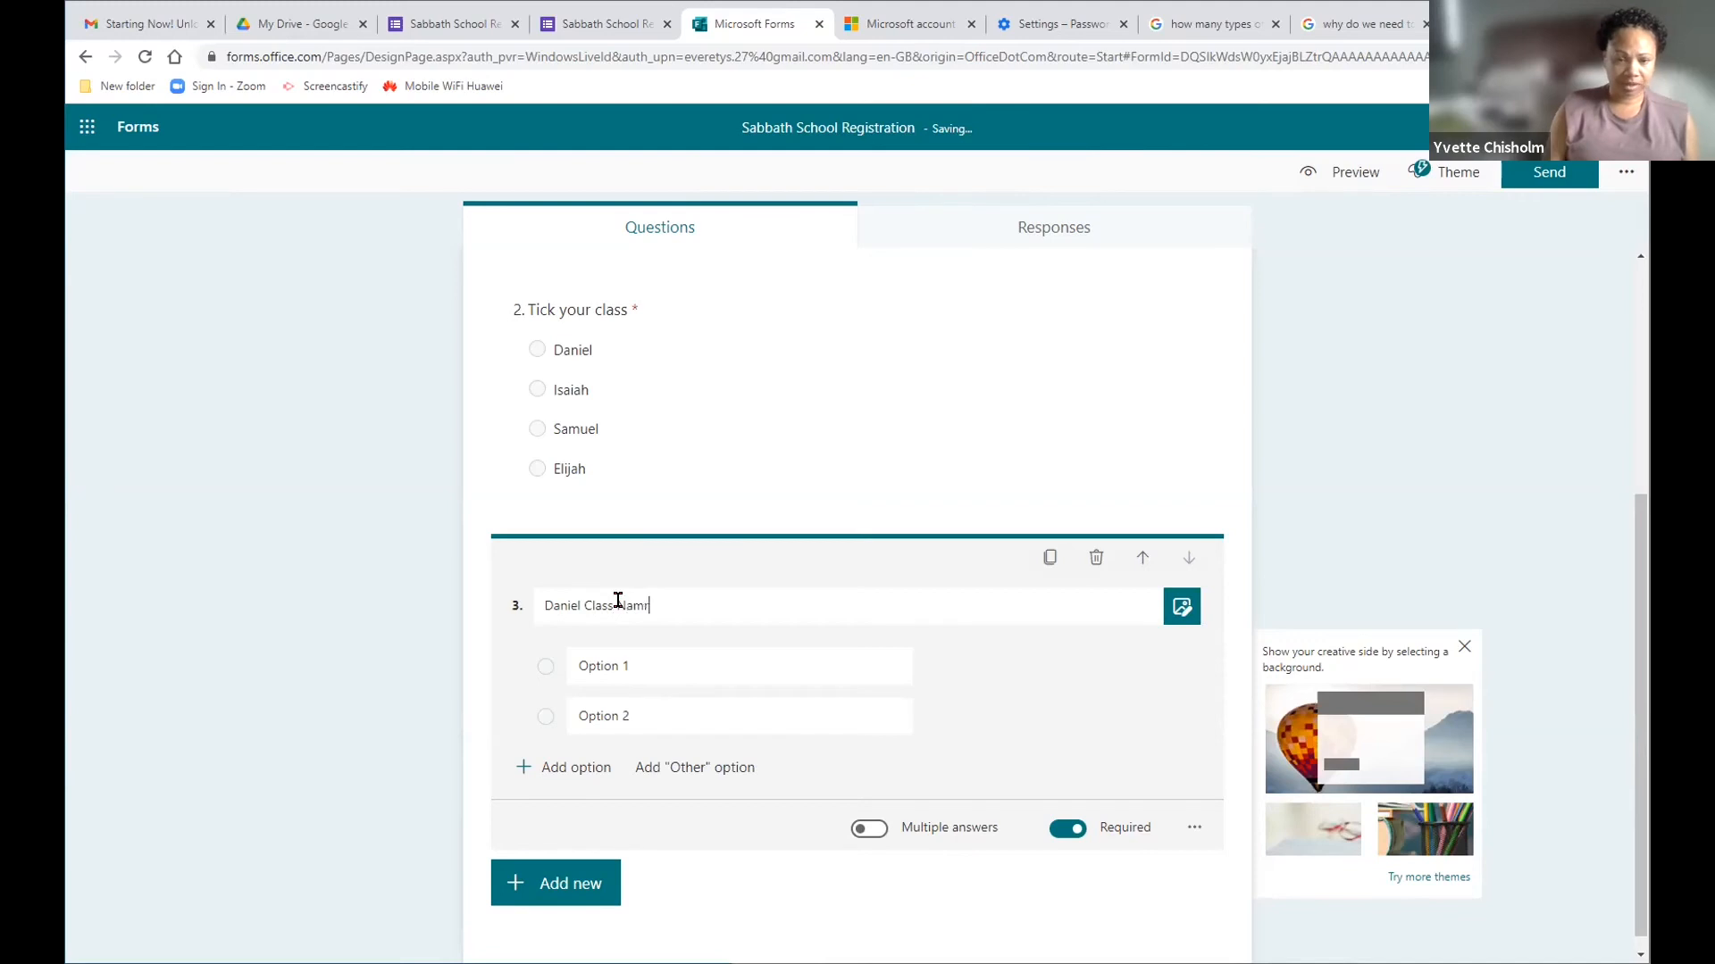
{"action": "key", "text": "BackSpace"}
{"action": "type", "text": "es"}
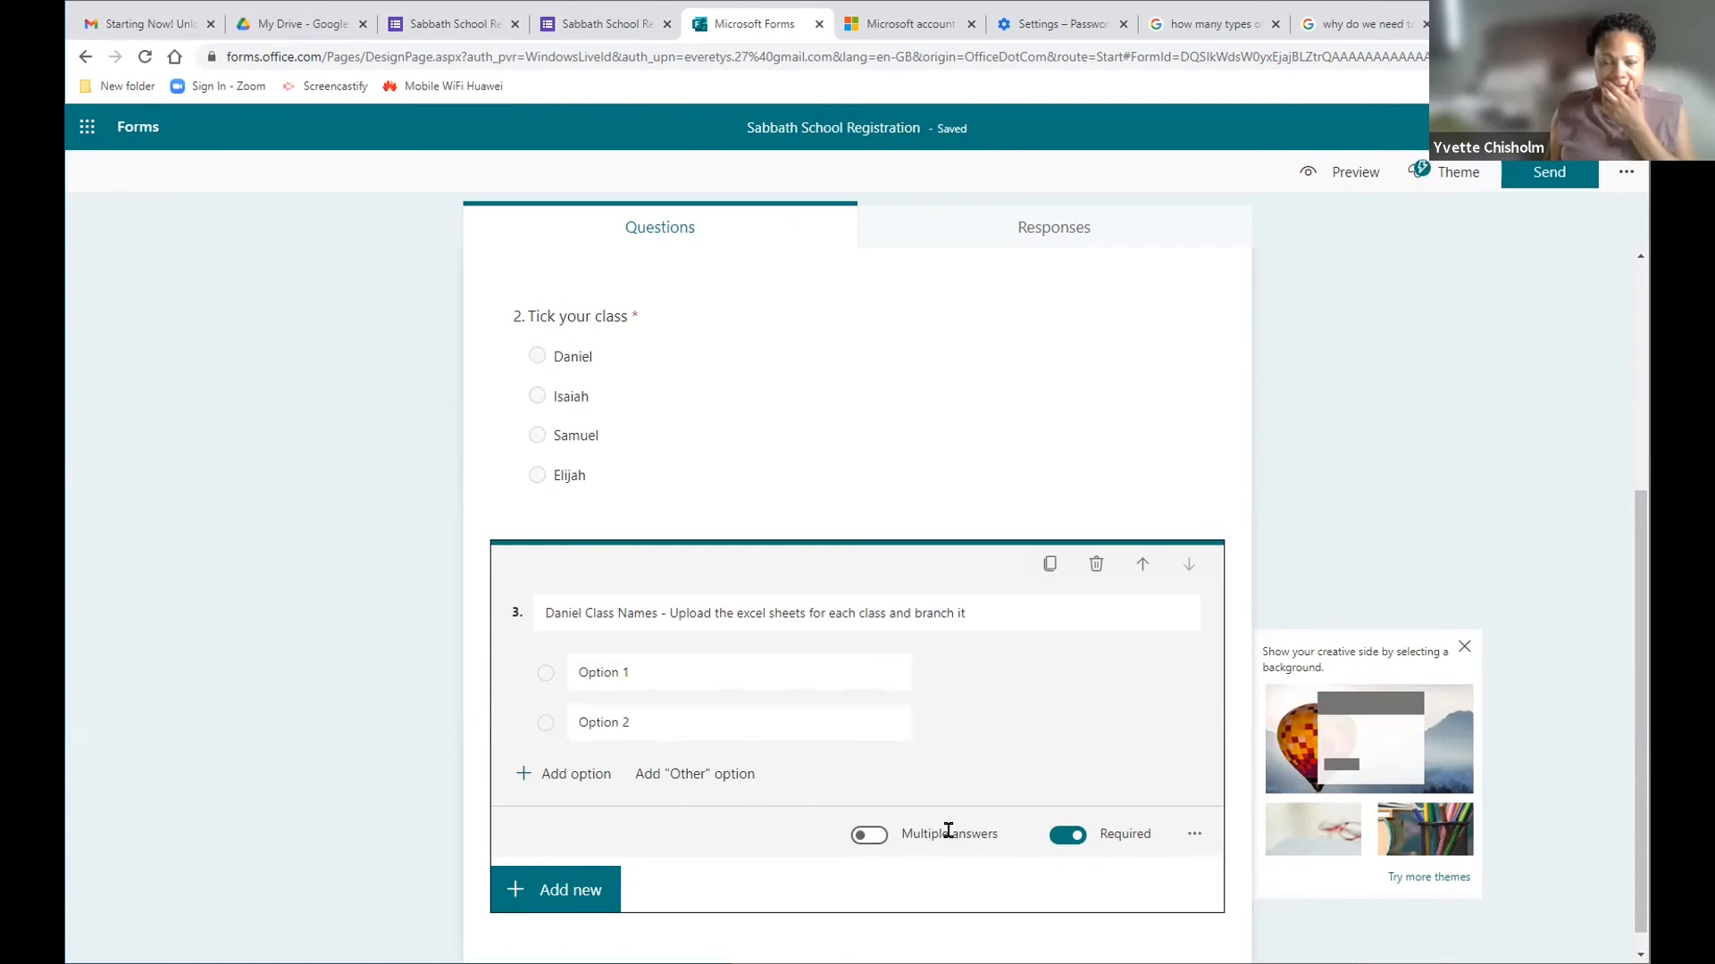
Step: Allow multiple answers for the Daniel Class Names question
{"action": "left_click", "coordinate": [860, 843]}
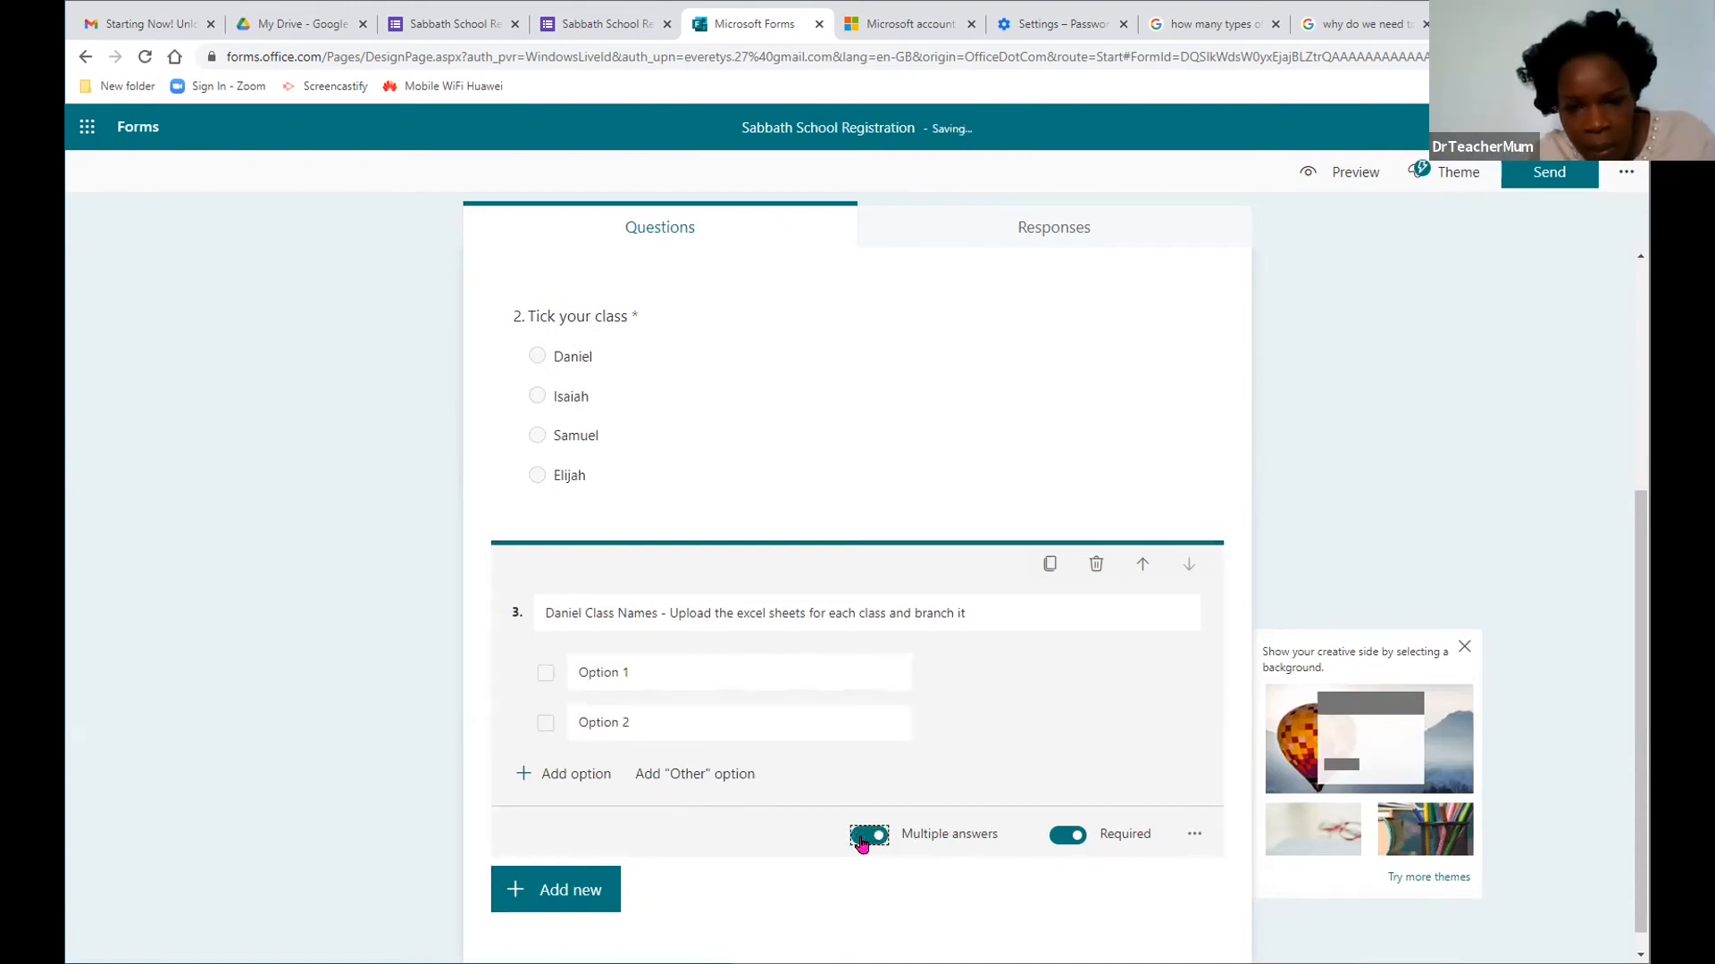
{"action": "left_click", "coordinate": [861, 843]}
{"action": "left_click", "coordinate": [861, 843]}
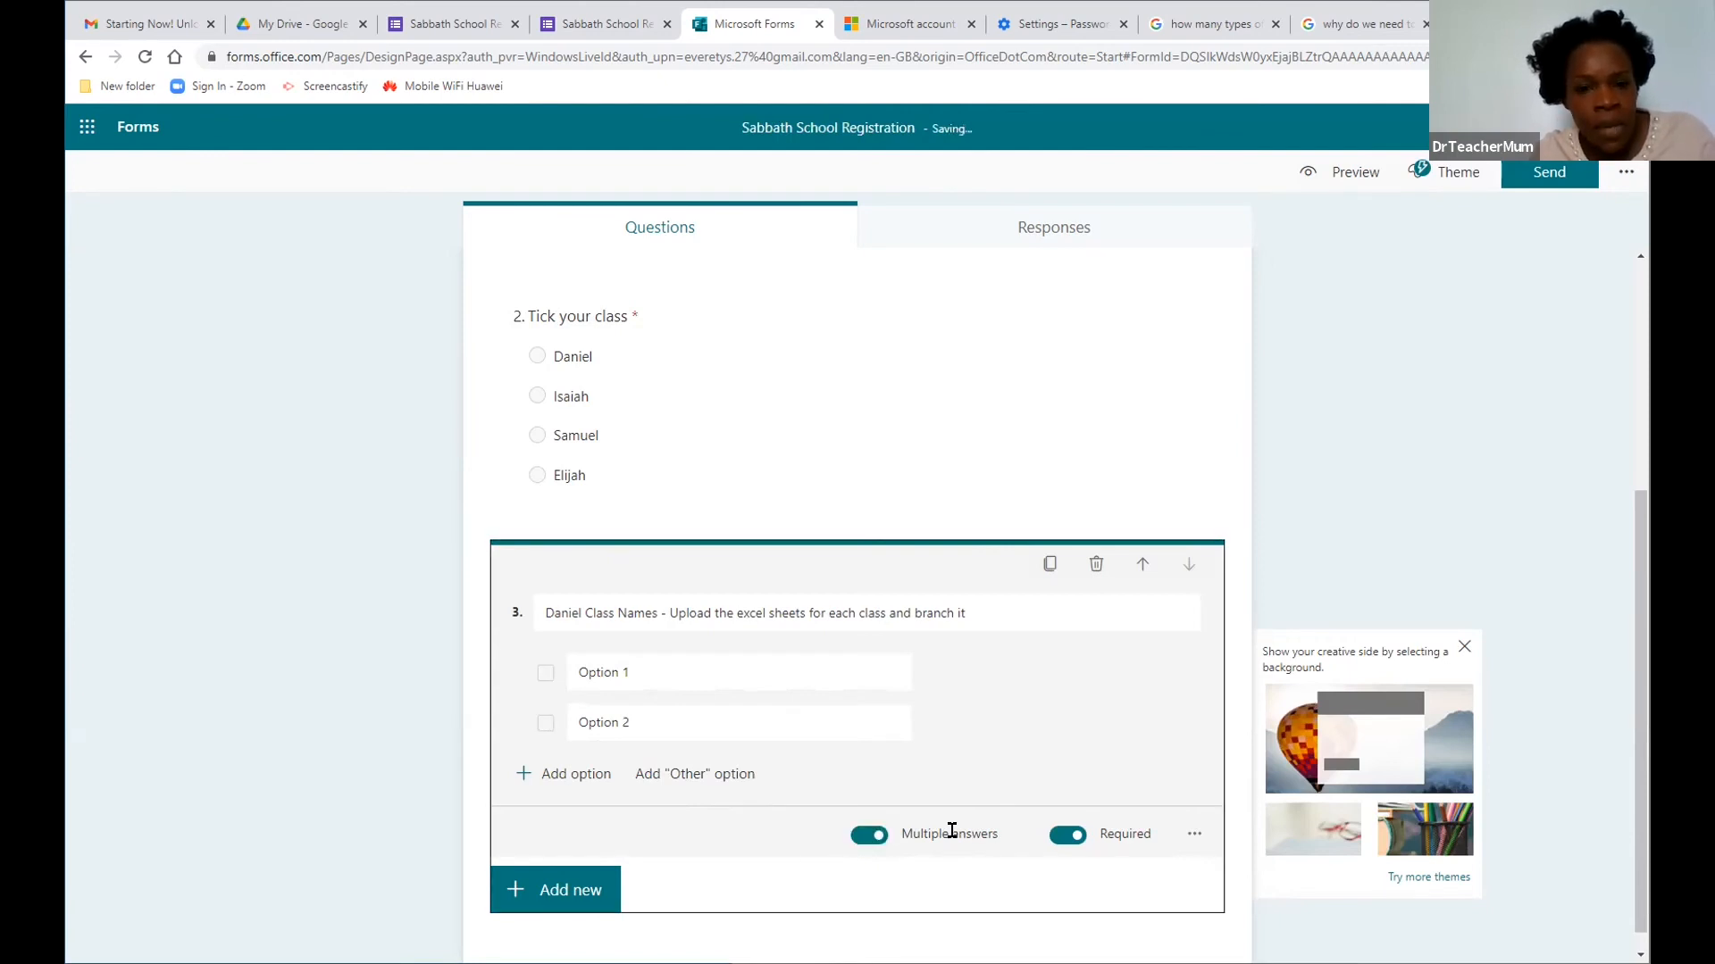
Step: Delete the Option 1 answer from the Daniel Class Names question
{"action": "left_click", "coordinate": [722, 664]}
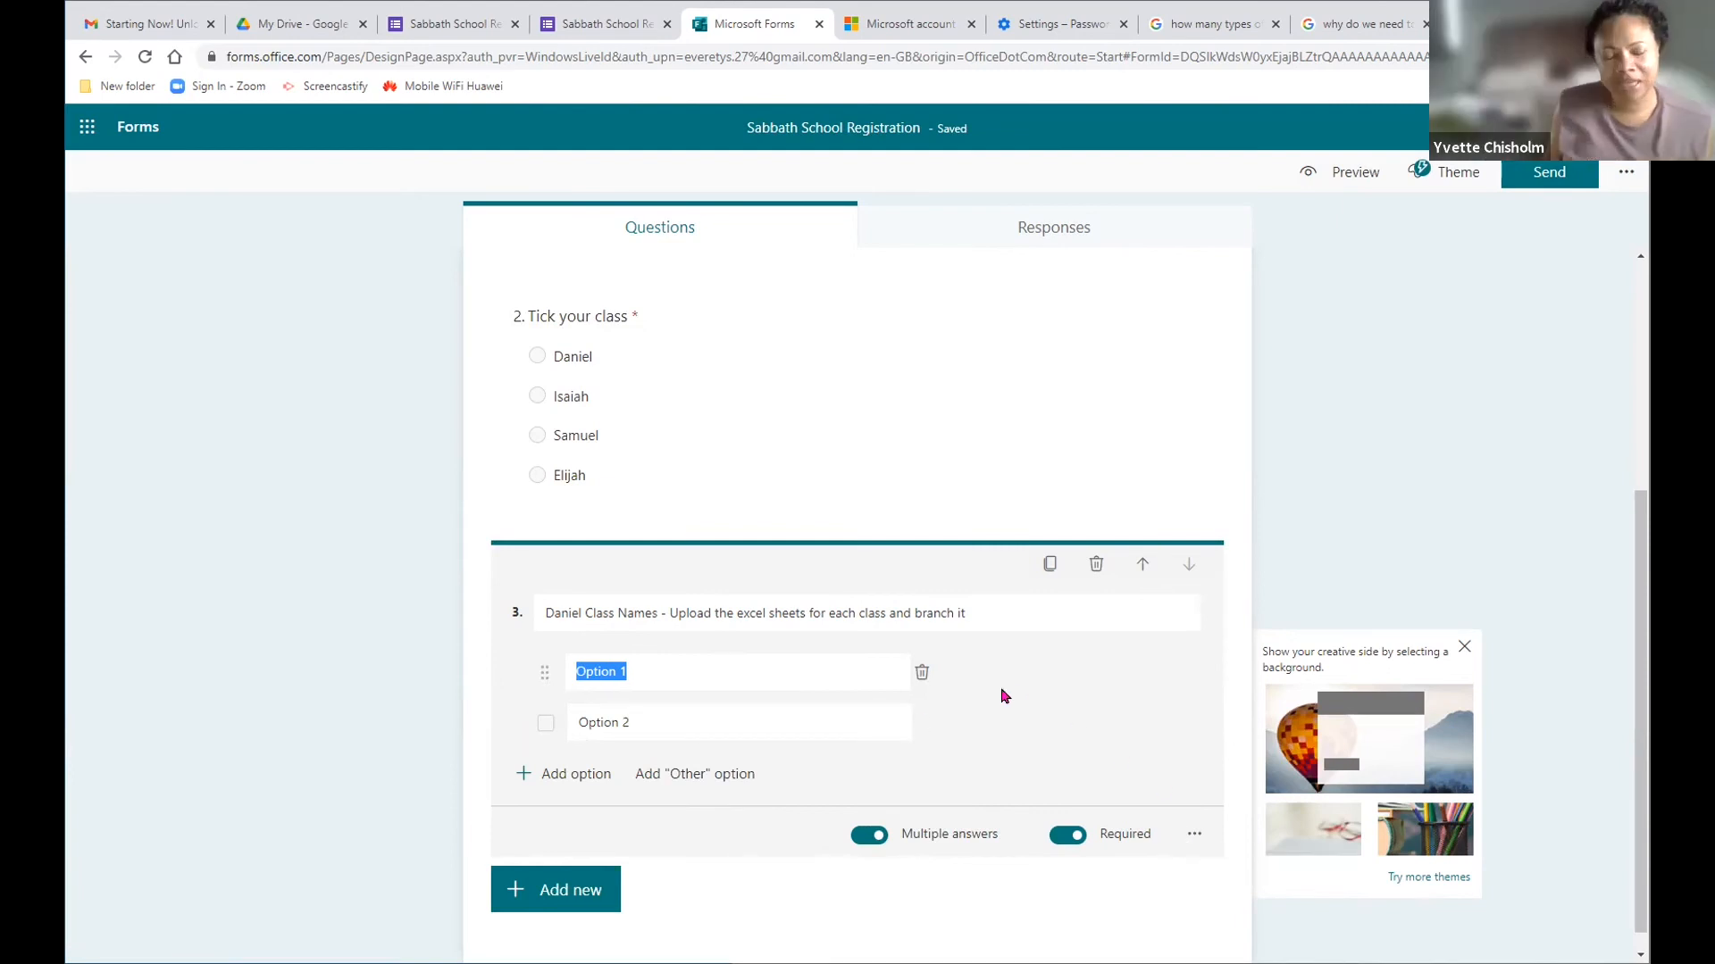
{"action": "left_click", "coordinate": [650, 677]}
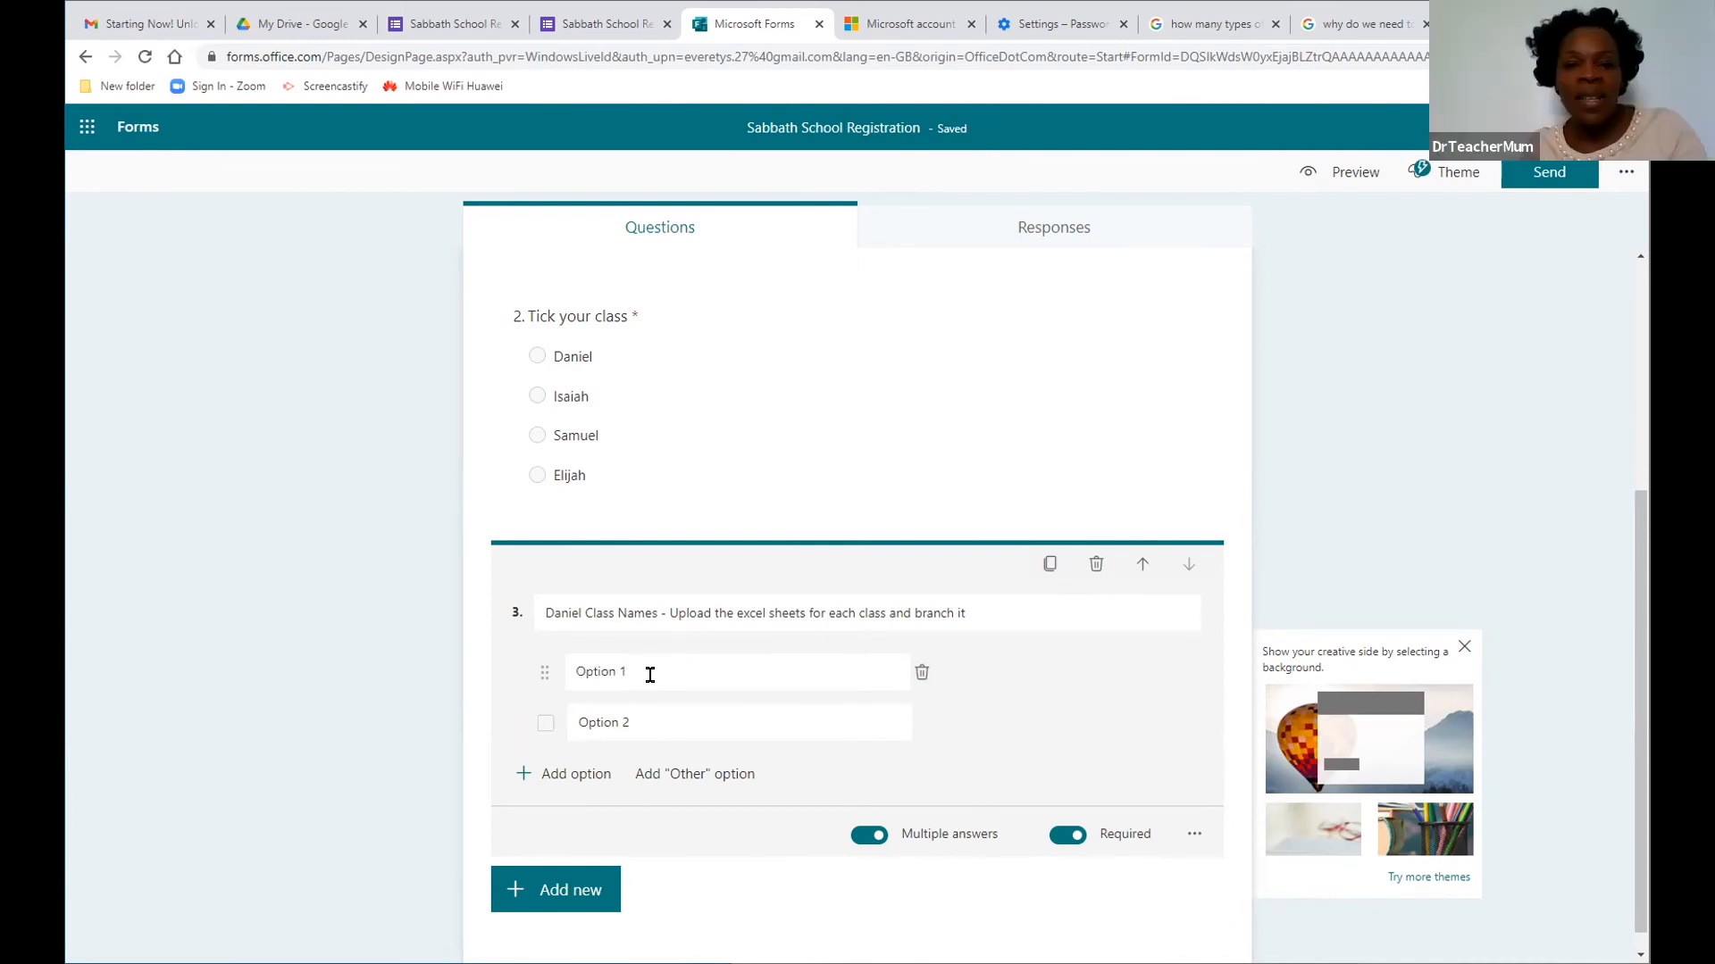
{"action": "left_click_drag", "start_coordinate": [650, 676], "coordinate": [568, 671]}
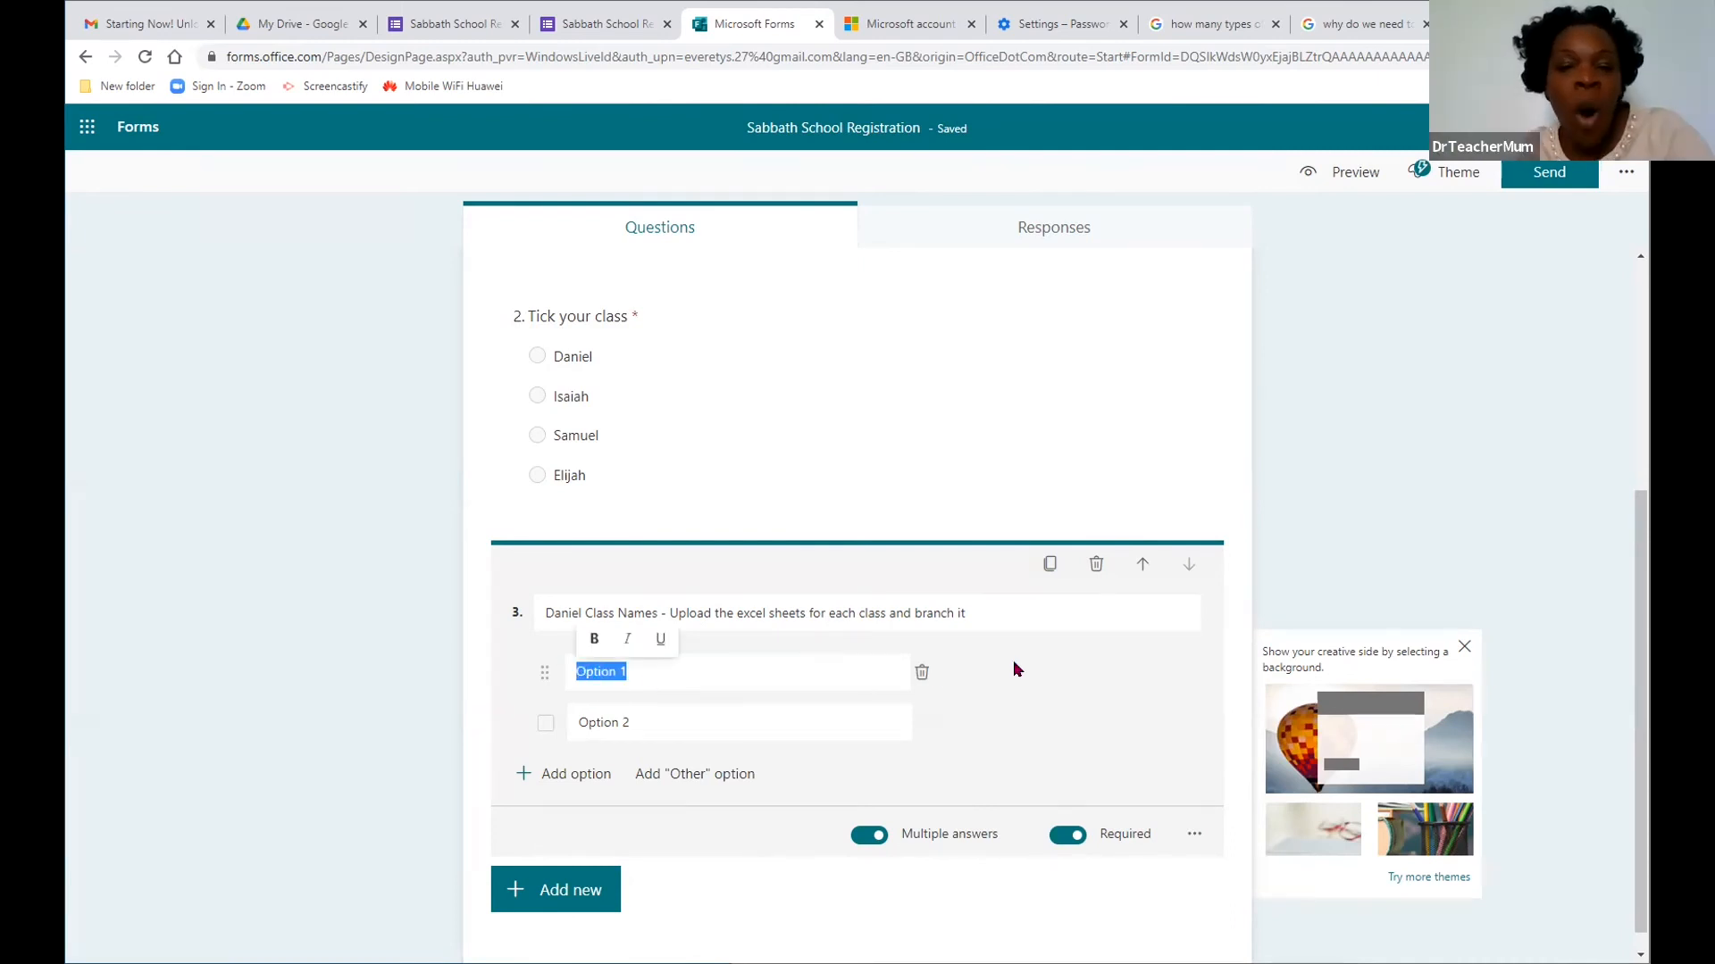
{"action": "left_click", "coordinate": [920, 677]}
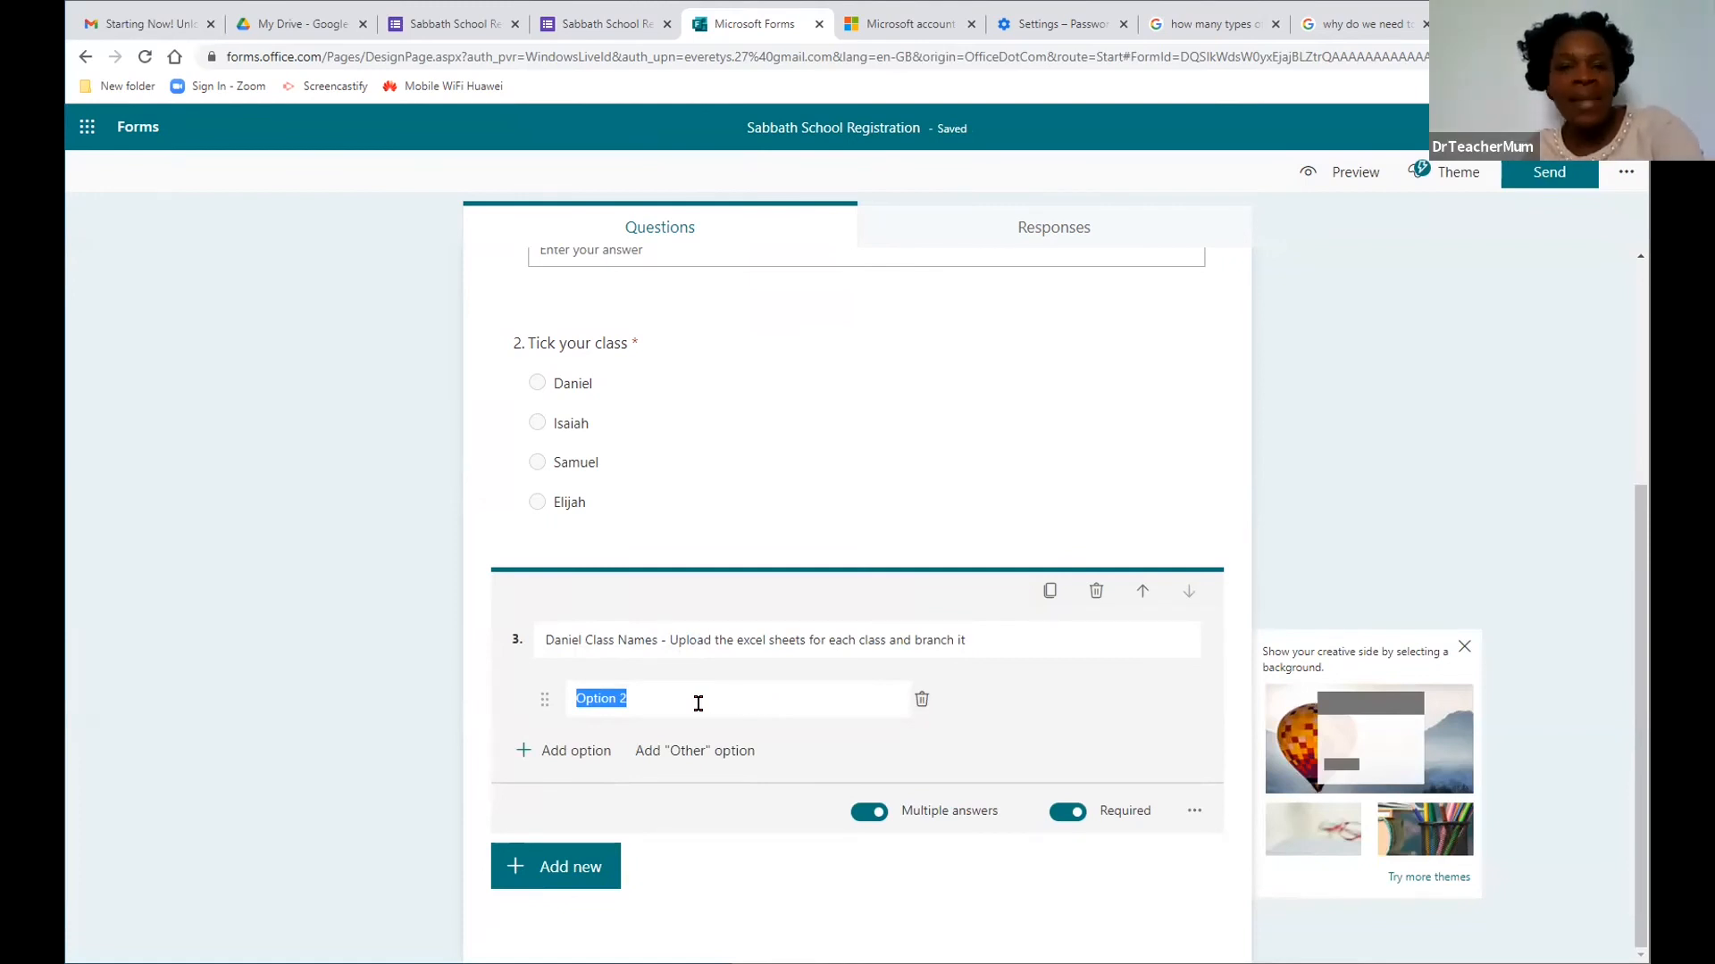
Step: Fill the Daniel Class Names question with six answer options, each holding a sample class member's first name
{"action": "type", "text": "John"}
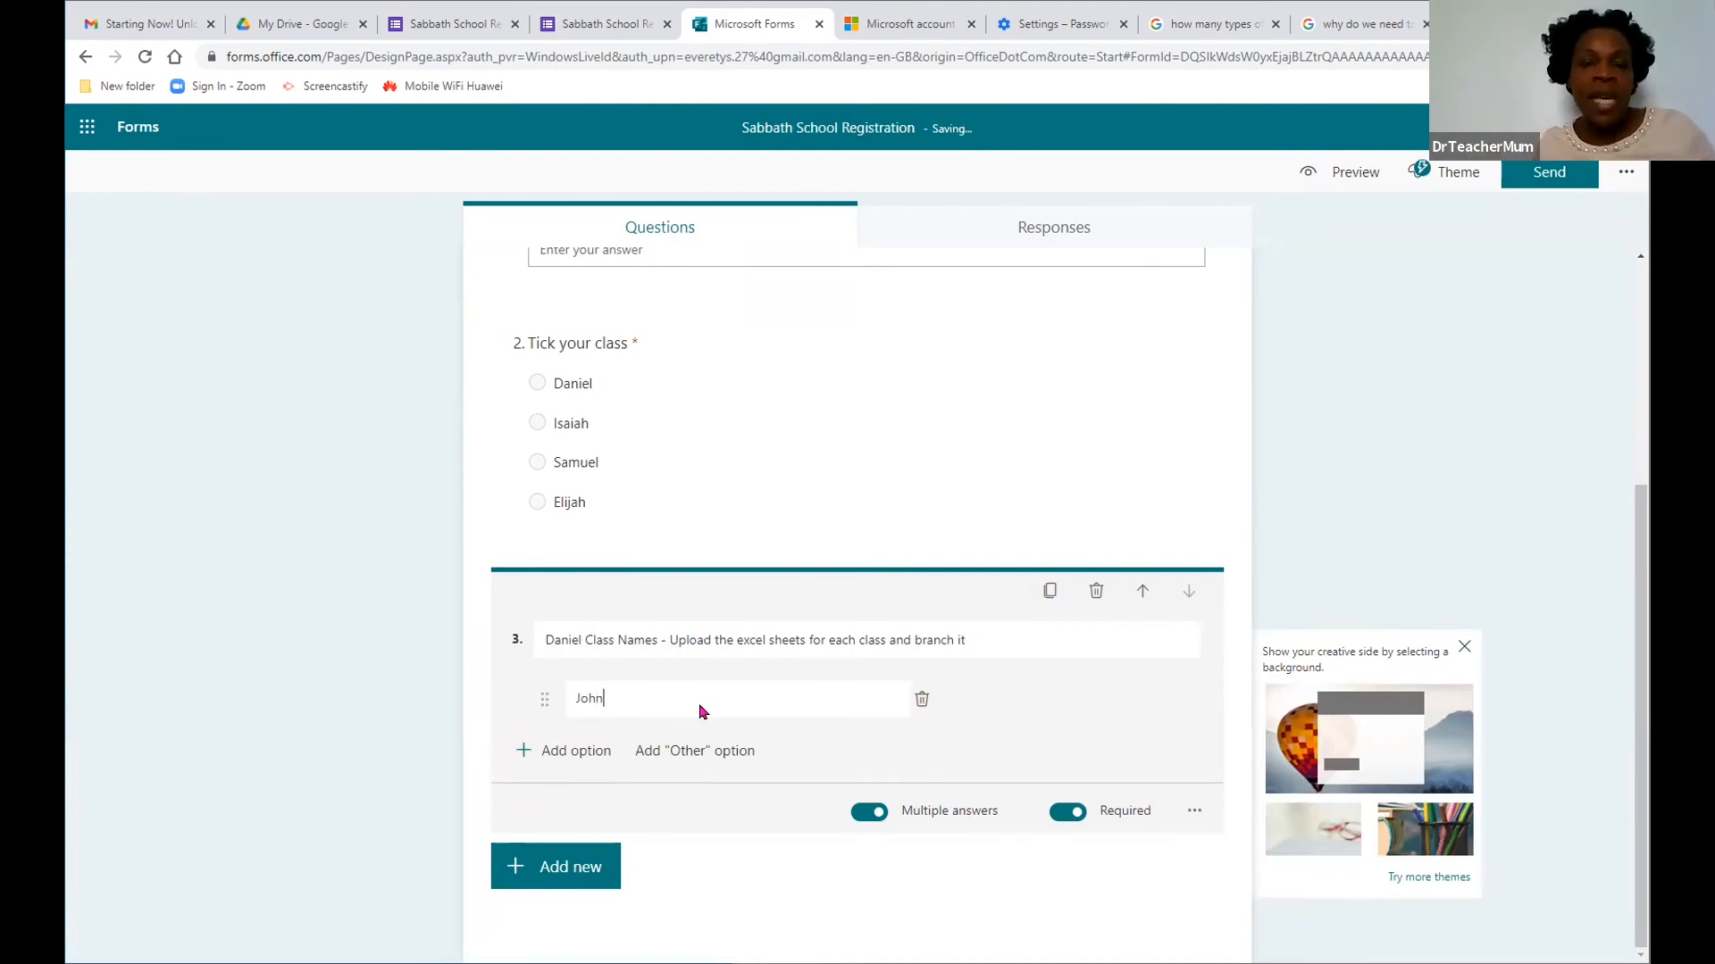
{"action": "key", "text": "Return"}
{"action": "type", "text": "Top"}
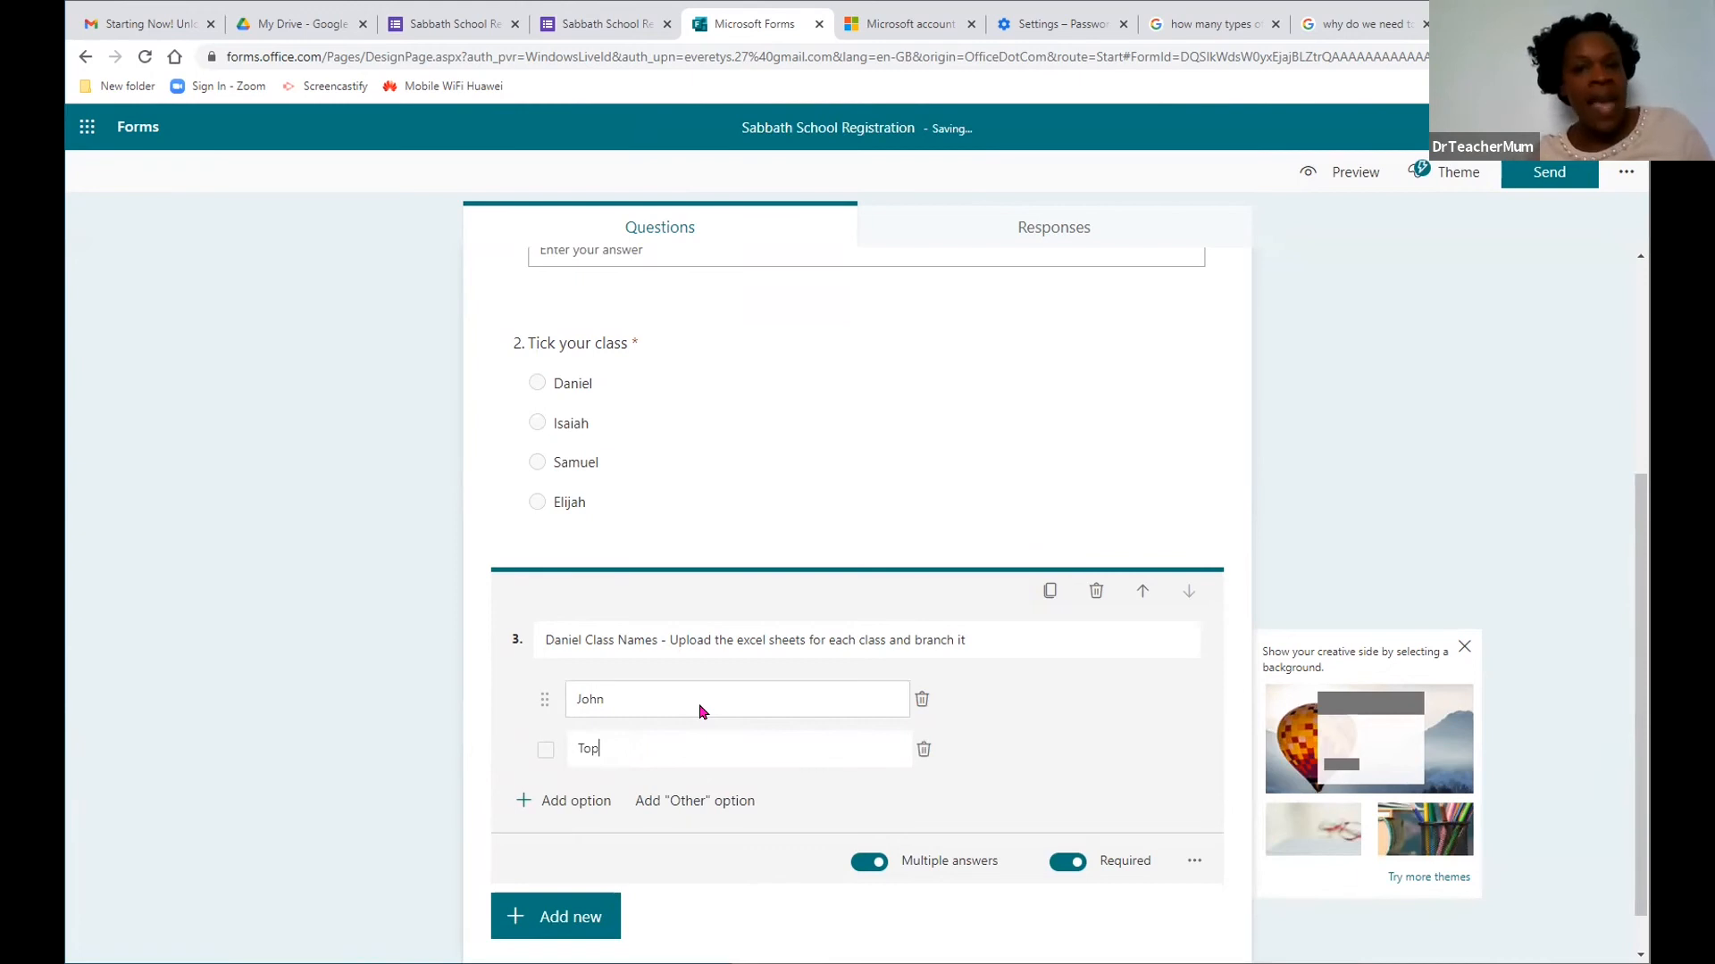
{"action": "key", "text": "Return"}
{"action": "type", "text": "Peter"}
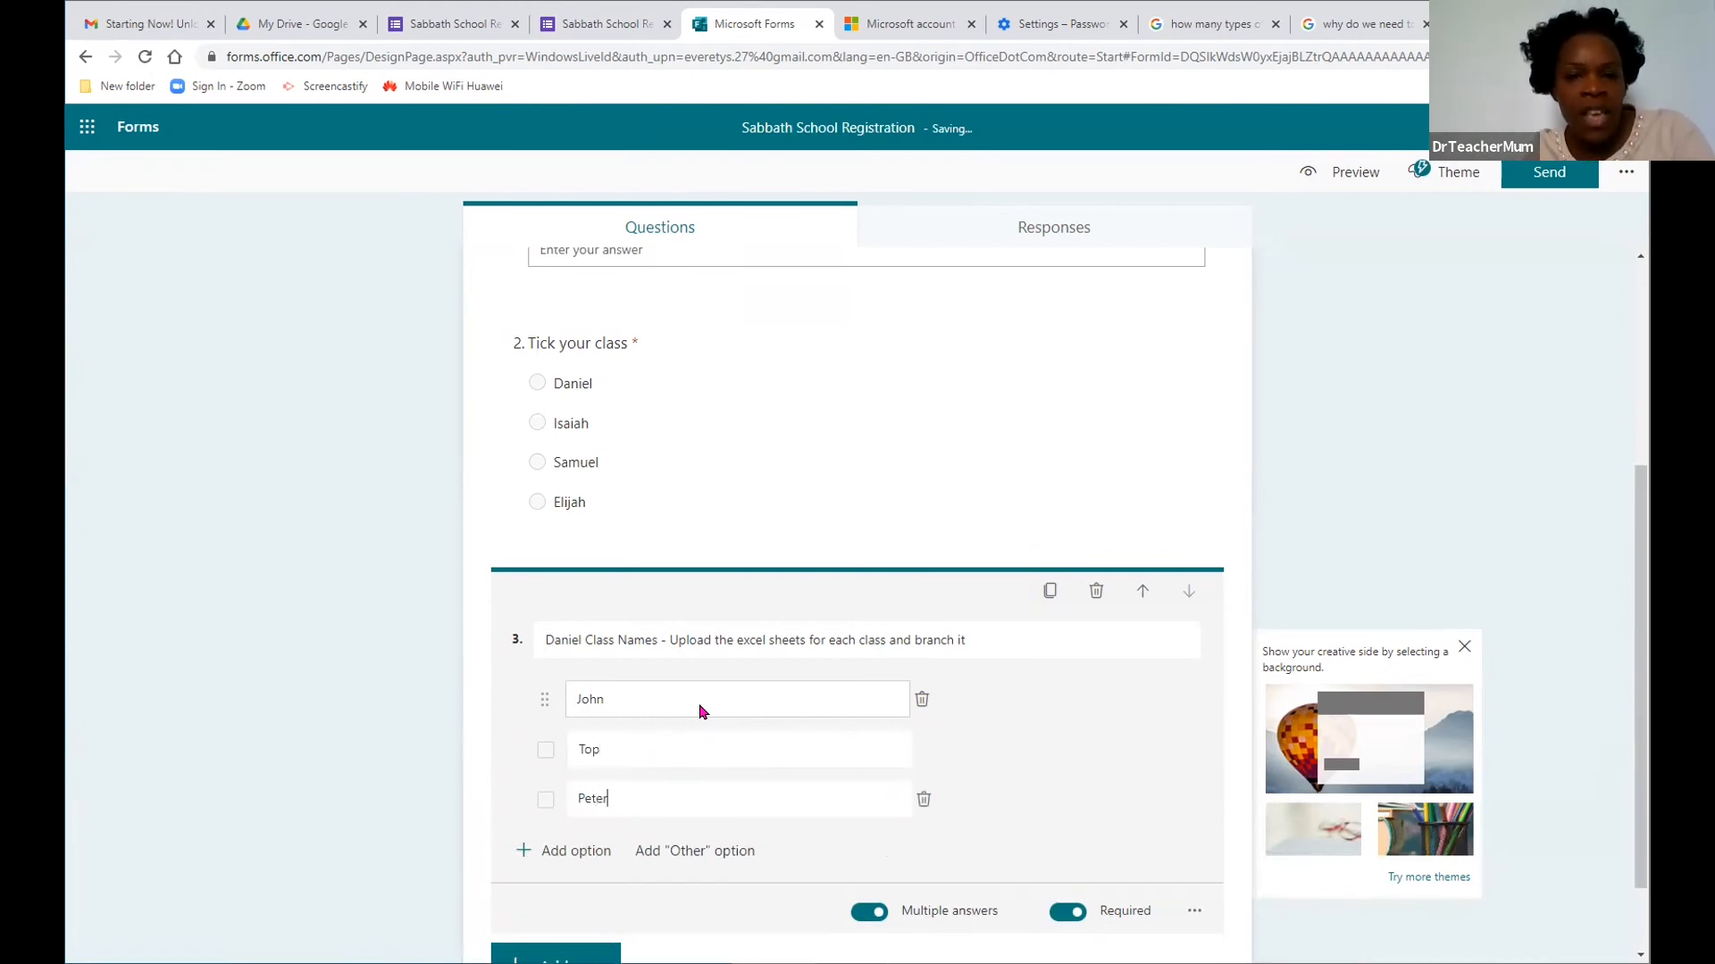
{"action": "key", "text": "Return"}
{"action": "type", "text": "So"}
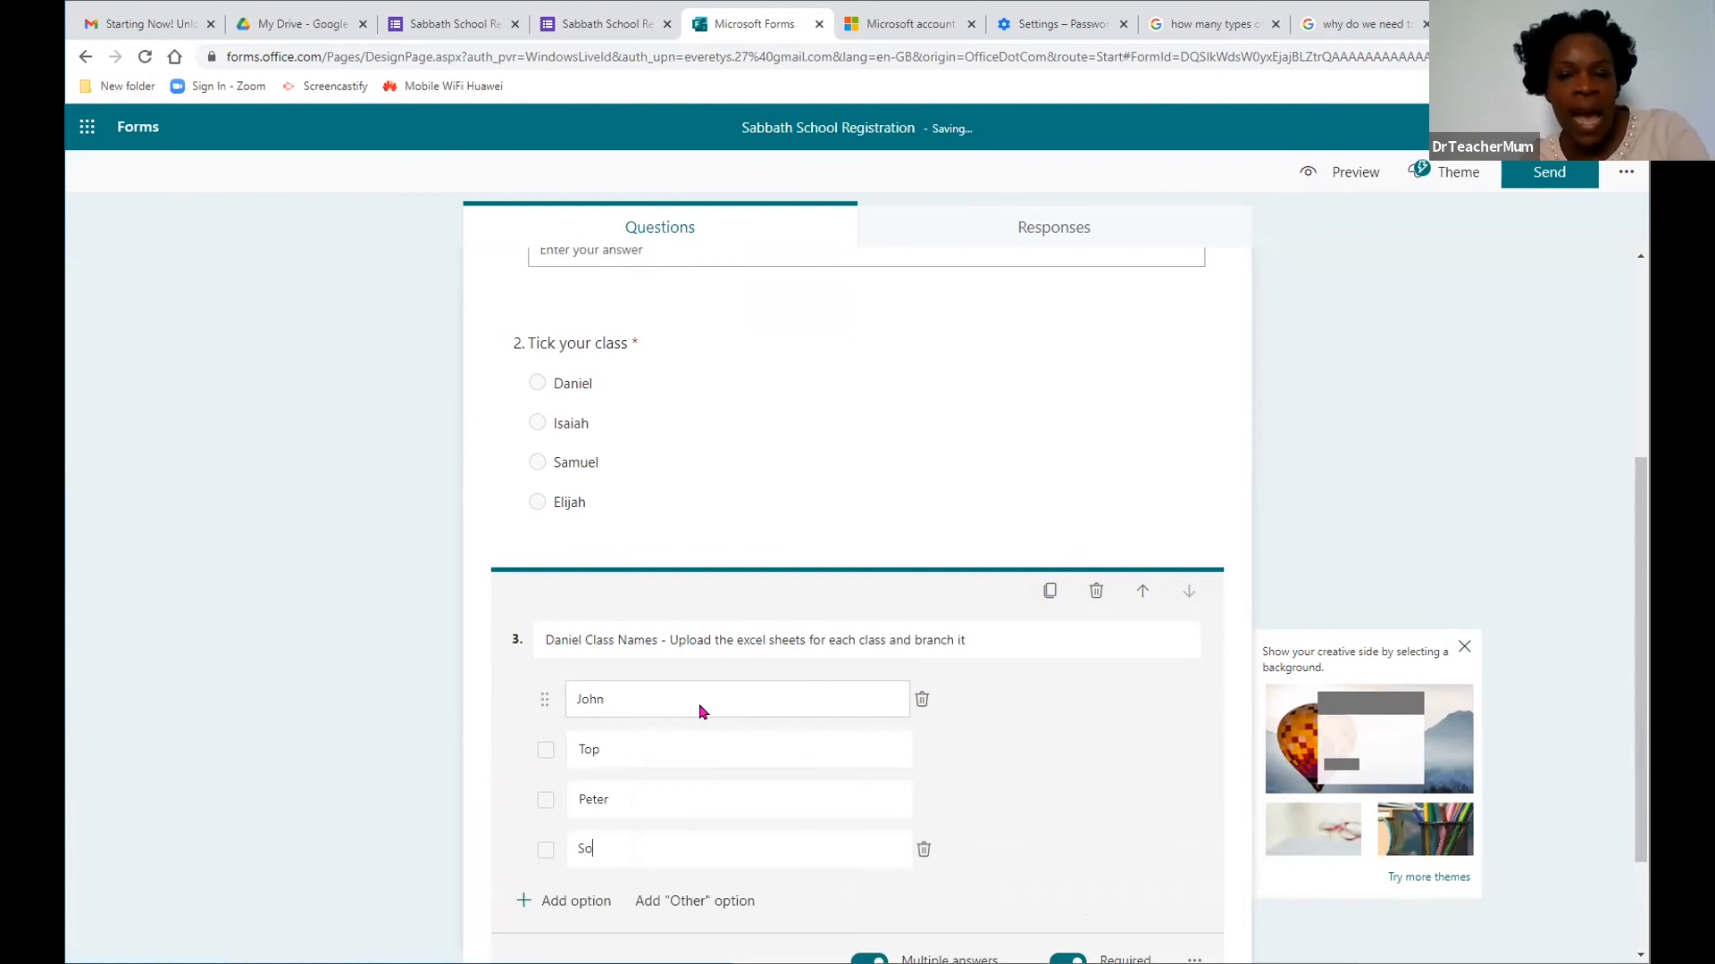
{"action": "type", "text": "mone"}
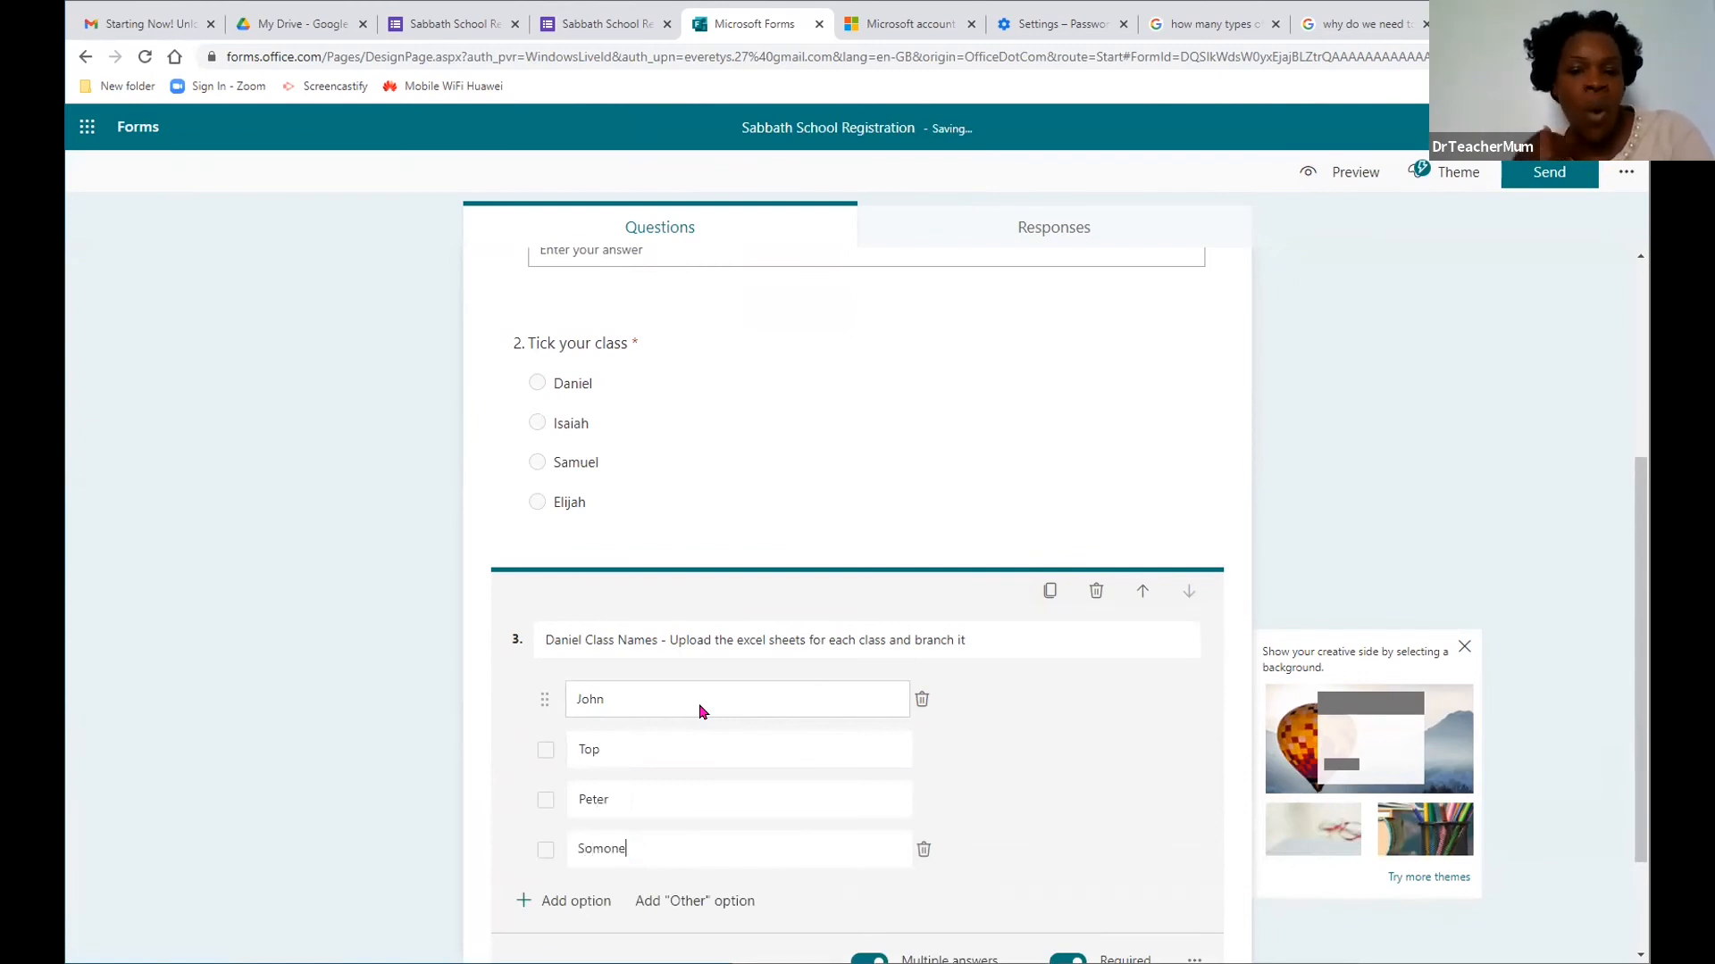
{"action": "key", "text": "Return"}
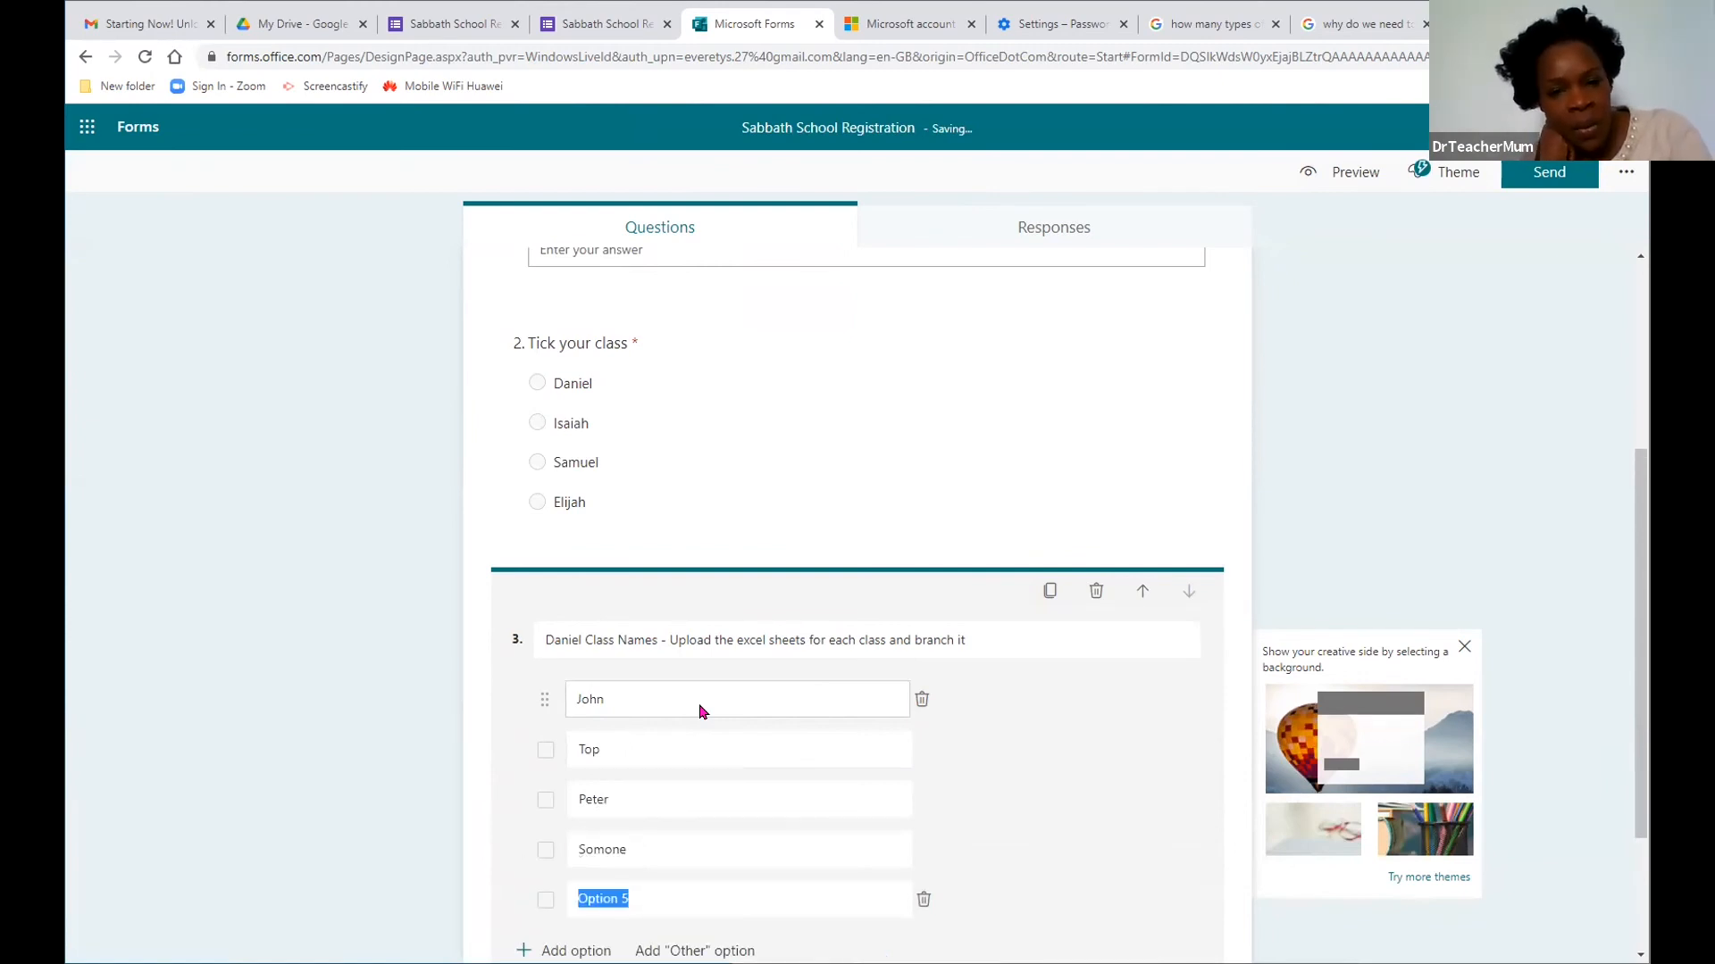
{"action": "type", "text": "jack"}
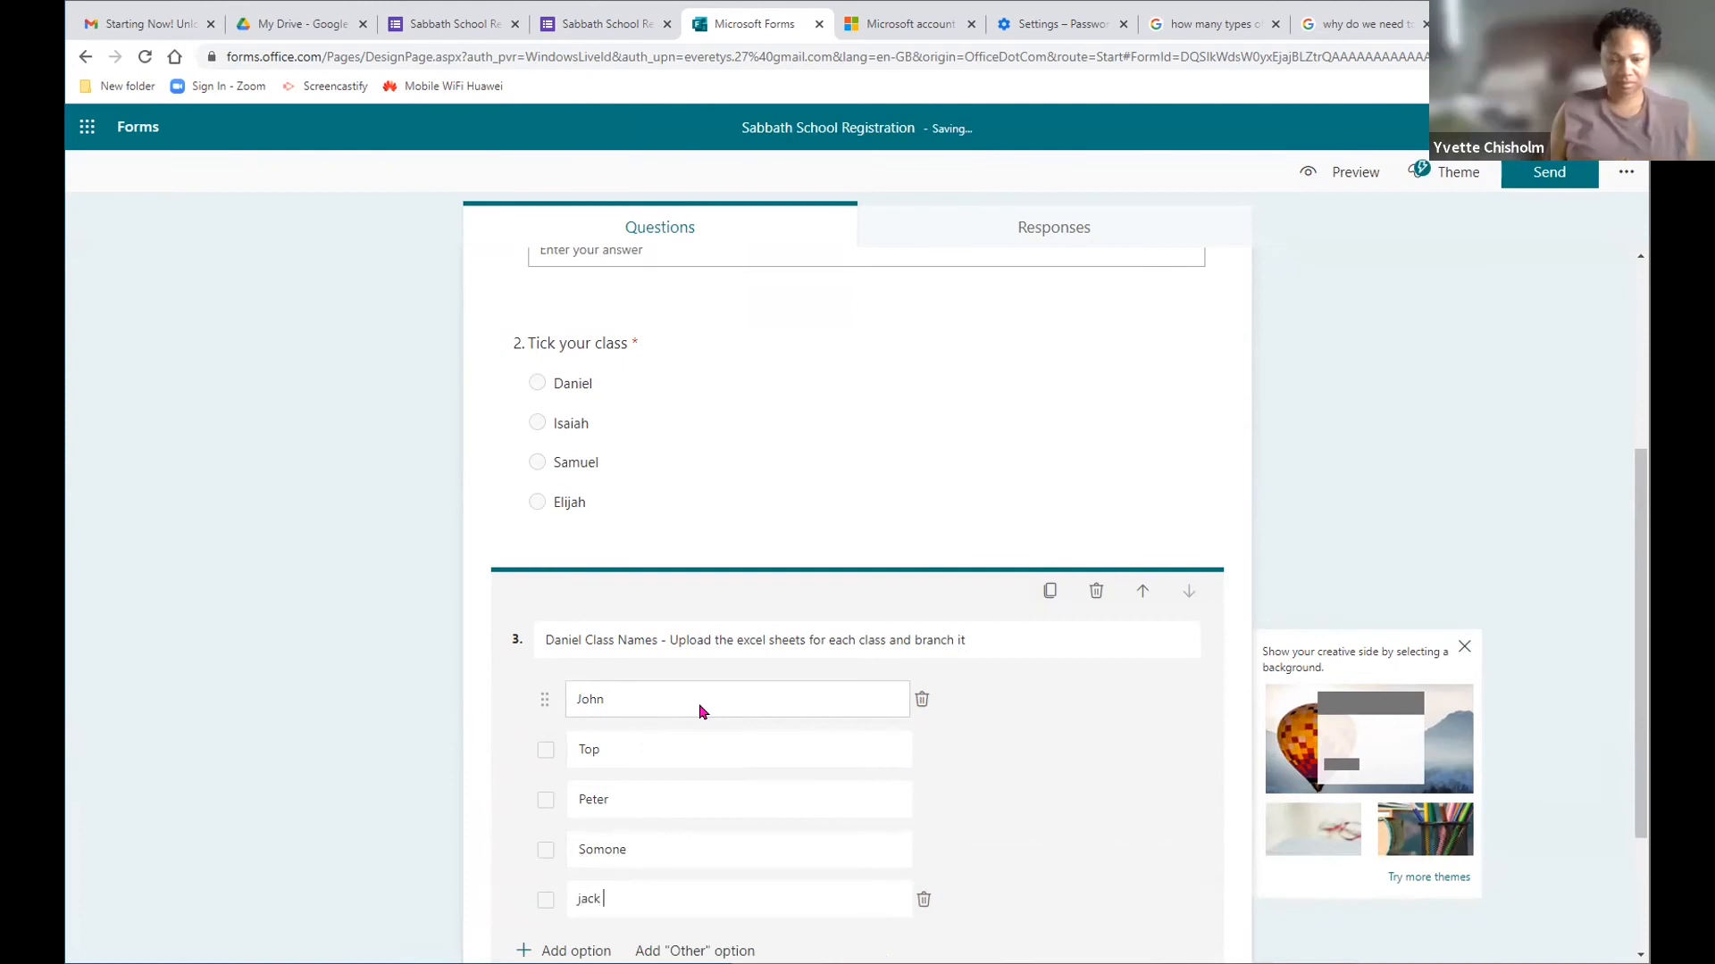
{"action": "key", "text": "Return"}
{"action": "type", "text": "top"}
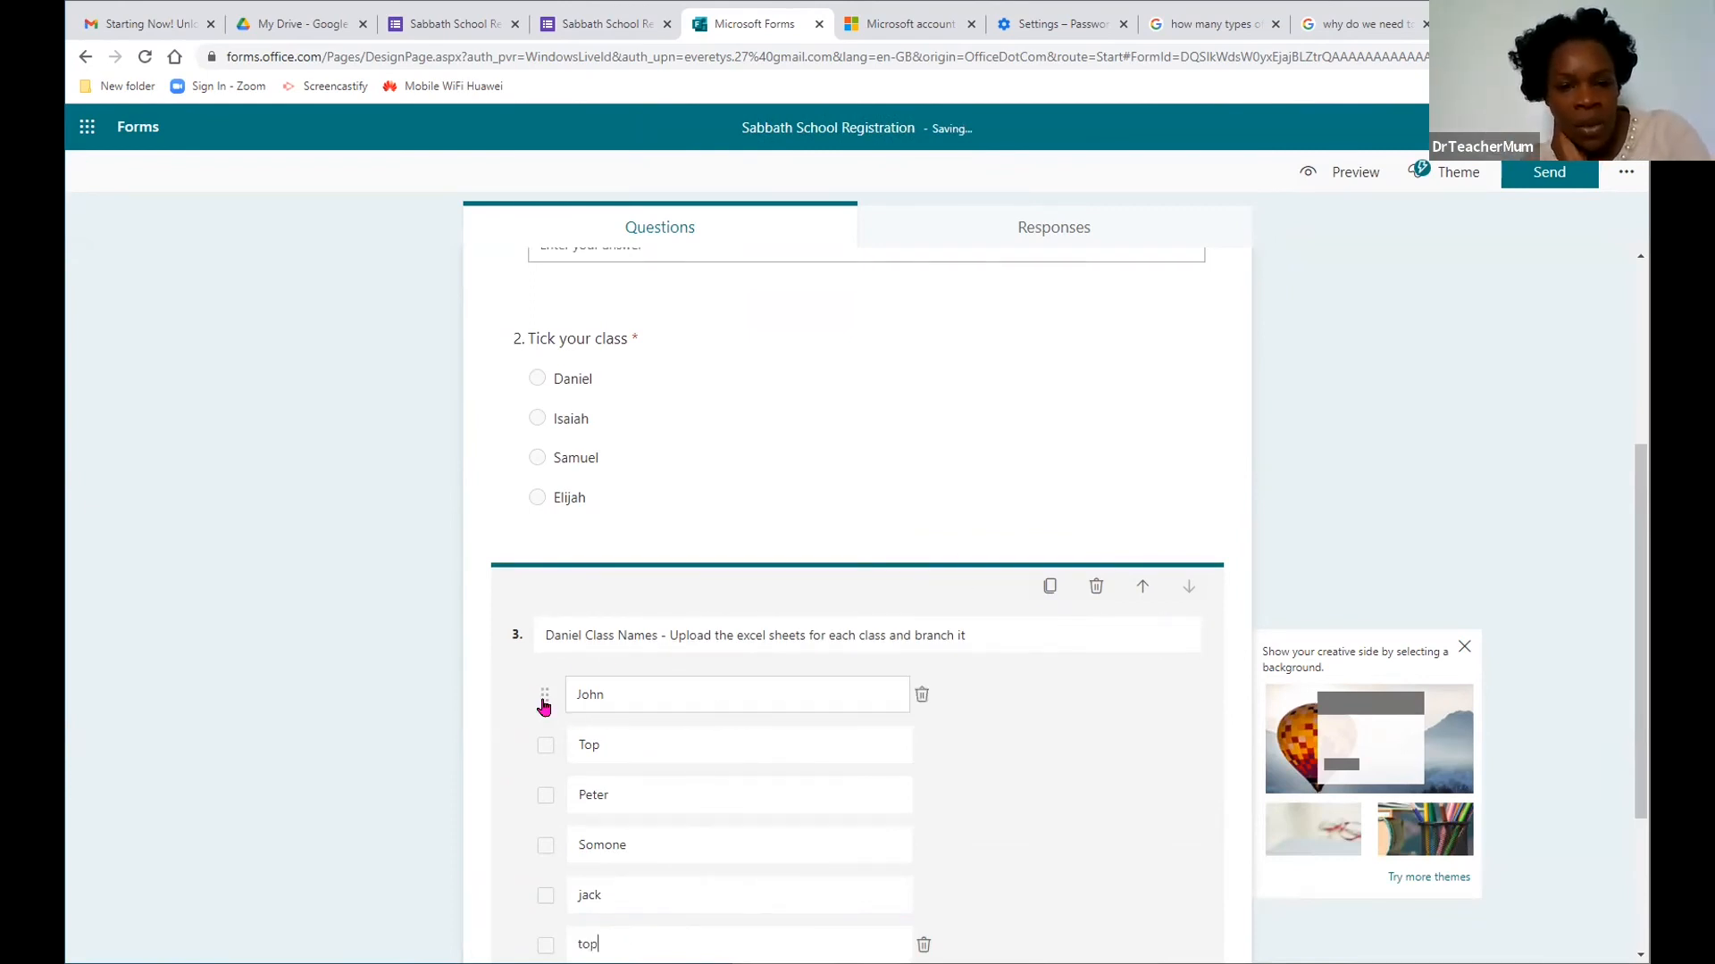
{"action": "left_click", "coordinate": [544, 706]}
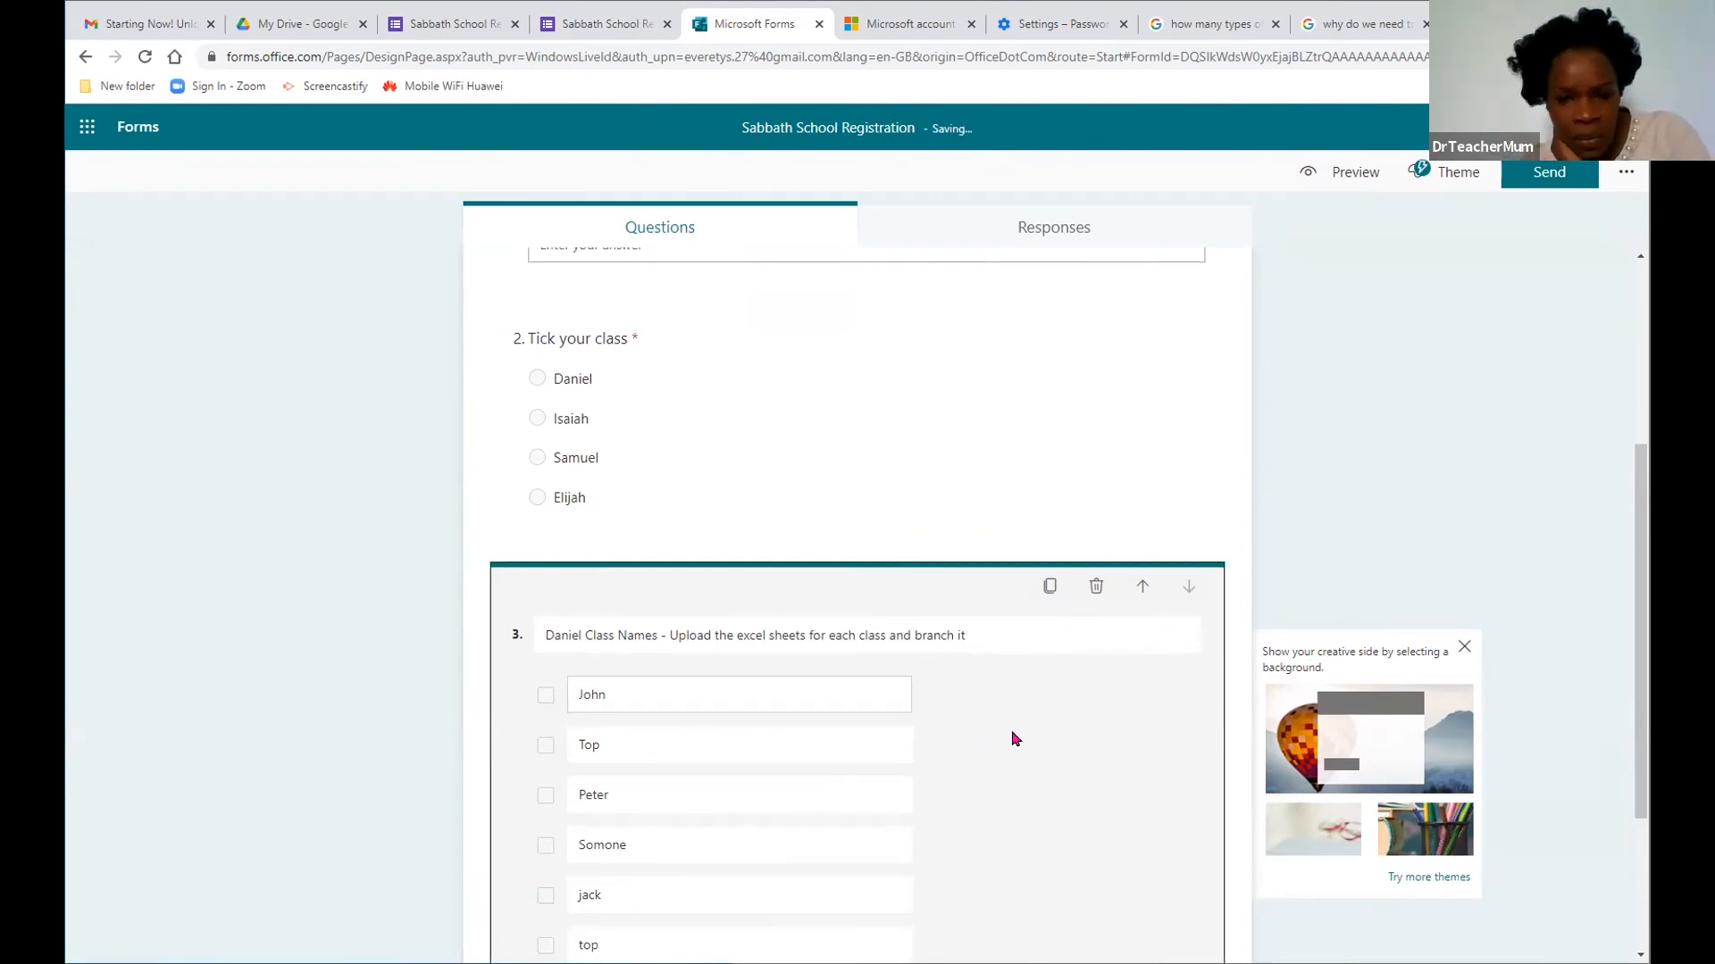
Step: Preview the form, test ticking the first four names under the Daniel Class Names question, and return to editing
{"action": "scroll", "coordinate": [1015, 703], "scroll_direction": "down", "scroll_amount": 1}
{"action": "scroll", "coordinate": [1015, 705], "scroll_direction": "down", "scroll_amount": 2}
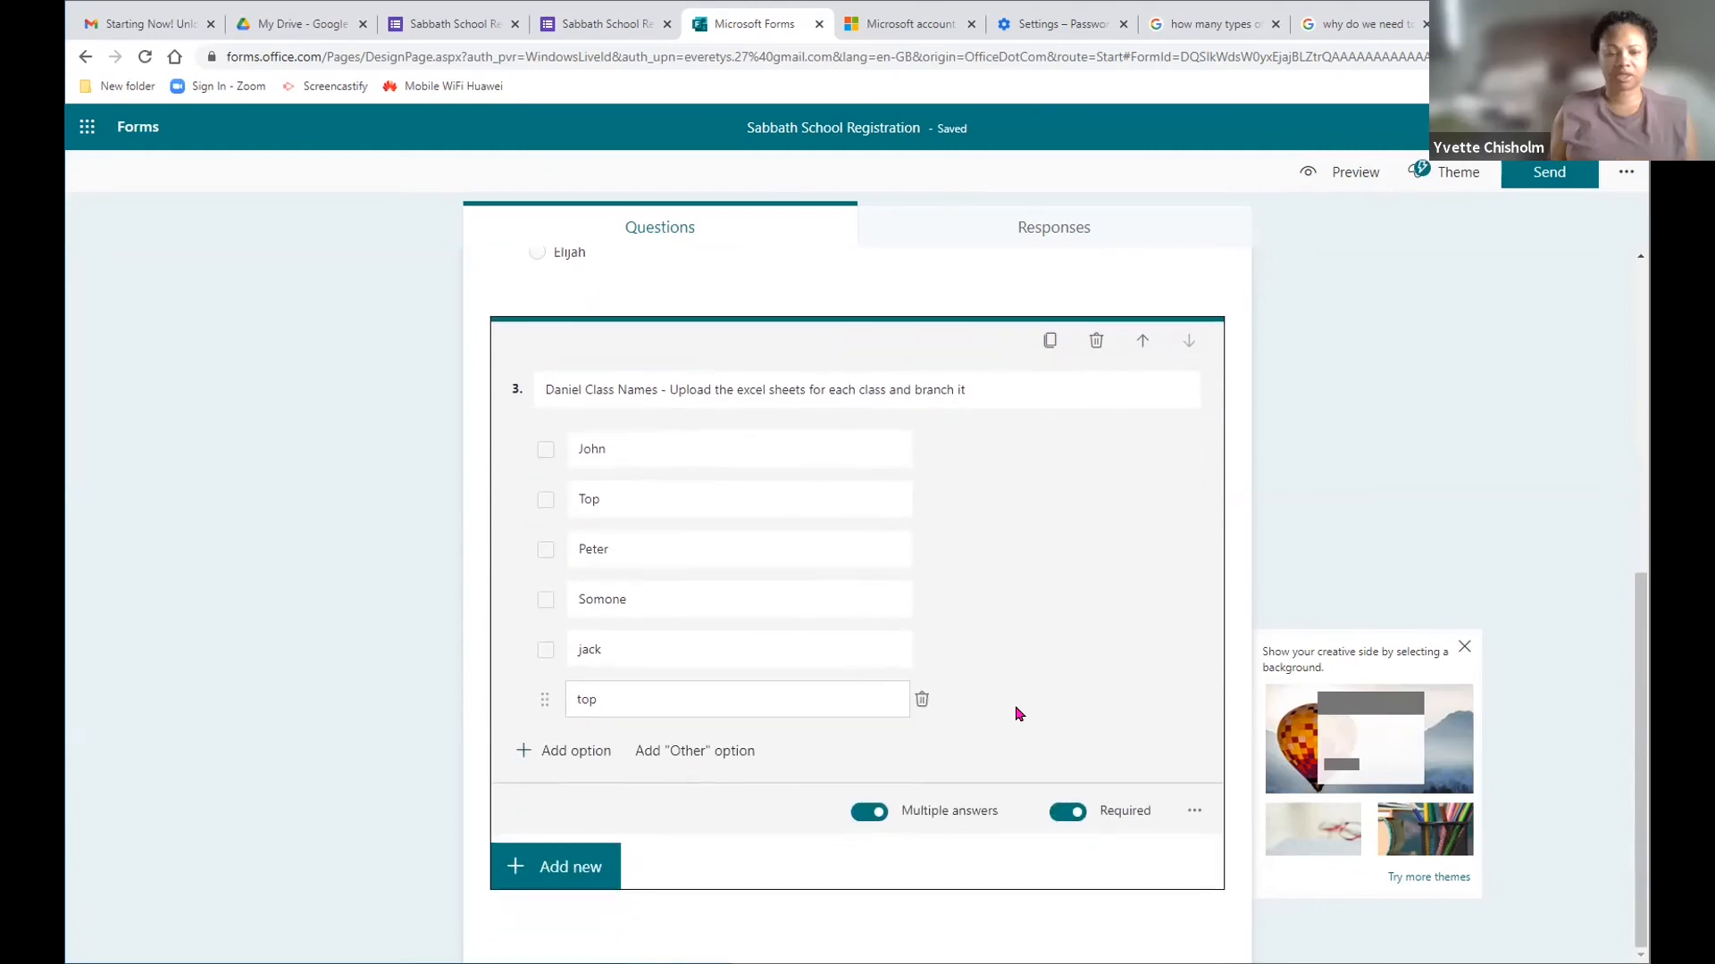
{"action": "scroll", "coordinate": [1015, 705], "scroll_direction": "up", "scroll_amount": 1}
{"action": "scroll", "coordinate": [1012, 704], "scroll_direction": "down", "scroll_amount": 1}
{"action": "scroll", "coordinate": [1015, 709], "scroll_direction": "up", "scroll_amount": 1}
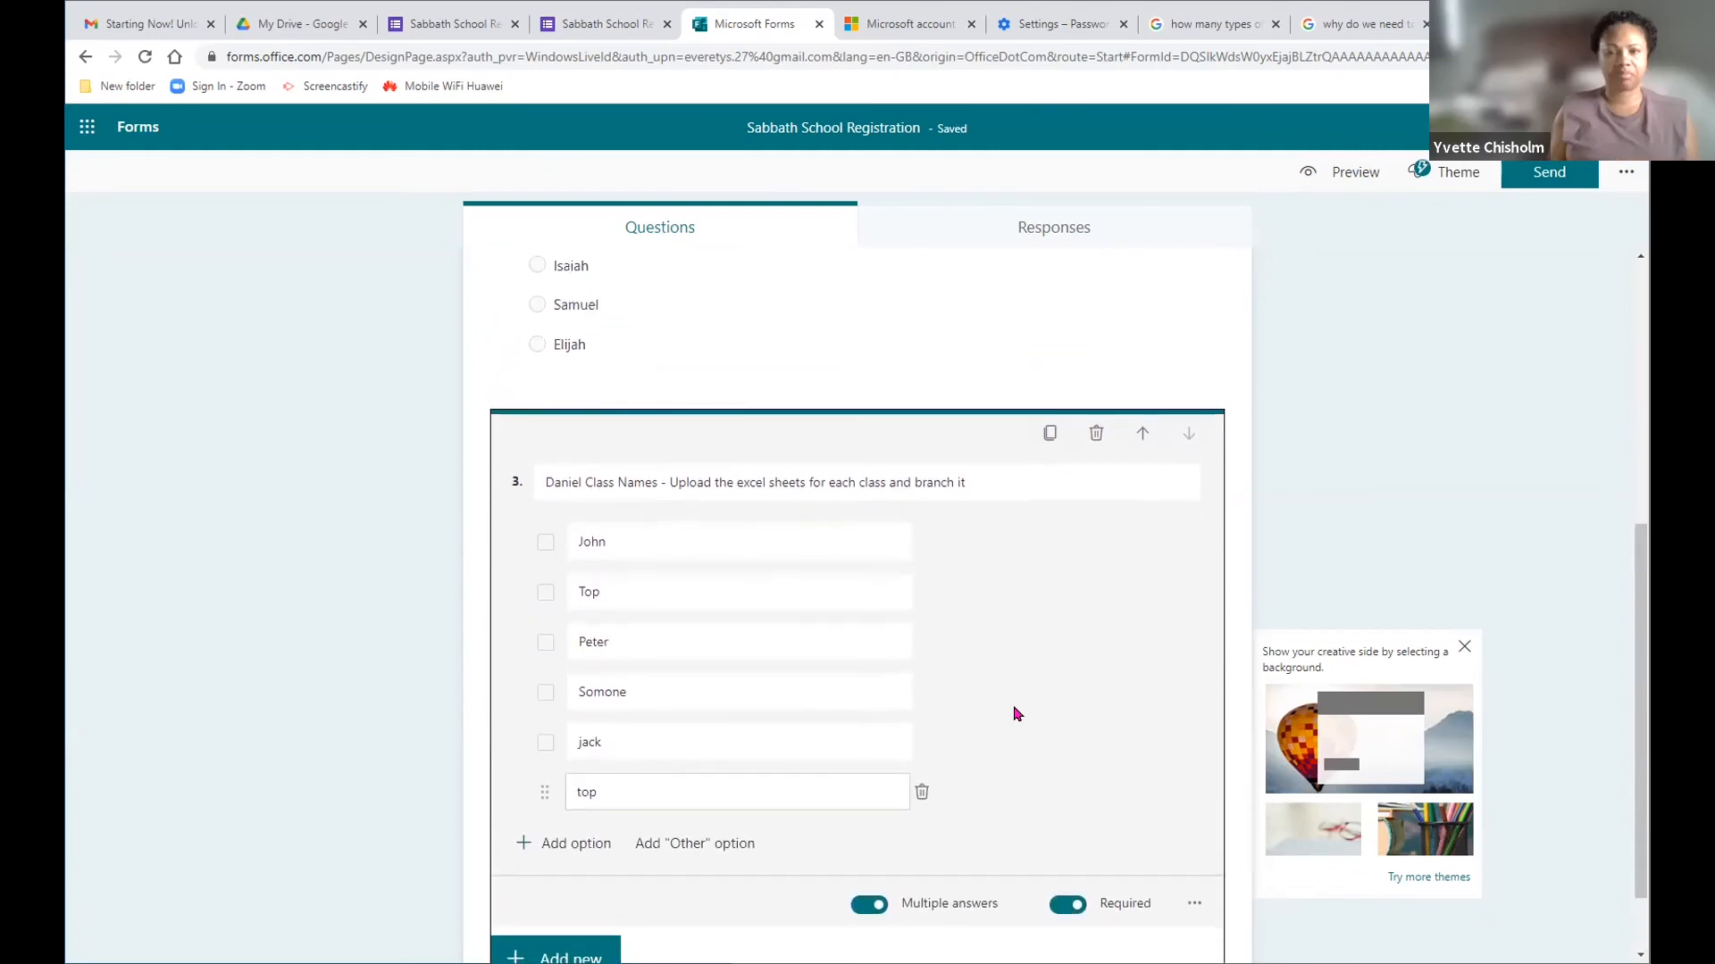
{"action": "scroll", "coordinate": [1015, 709], "scroll_direction": "down", "scroll_amount": 1}
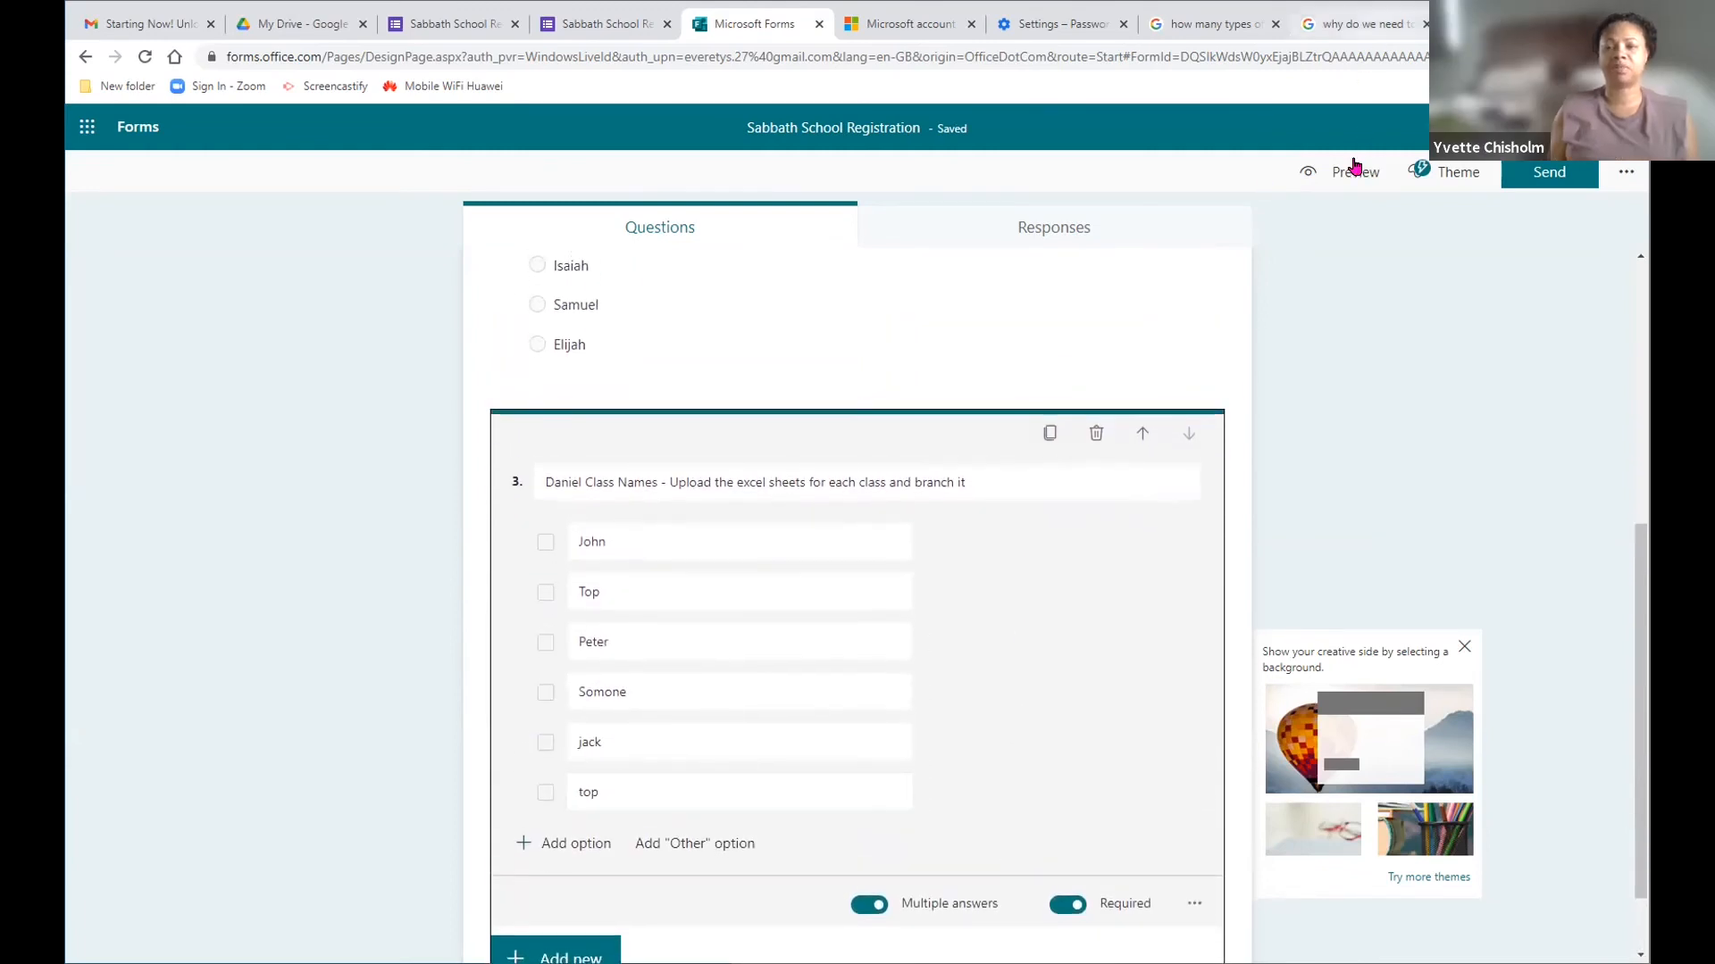
{"action": "left_click", "coordinate": [1353, 171]}
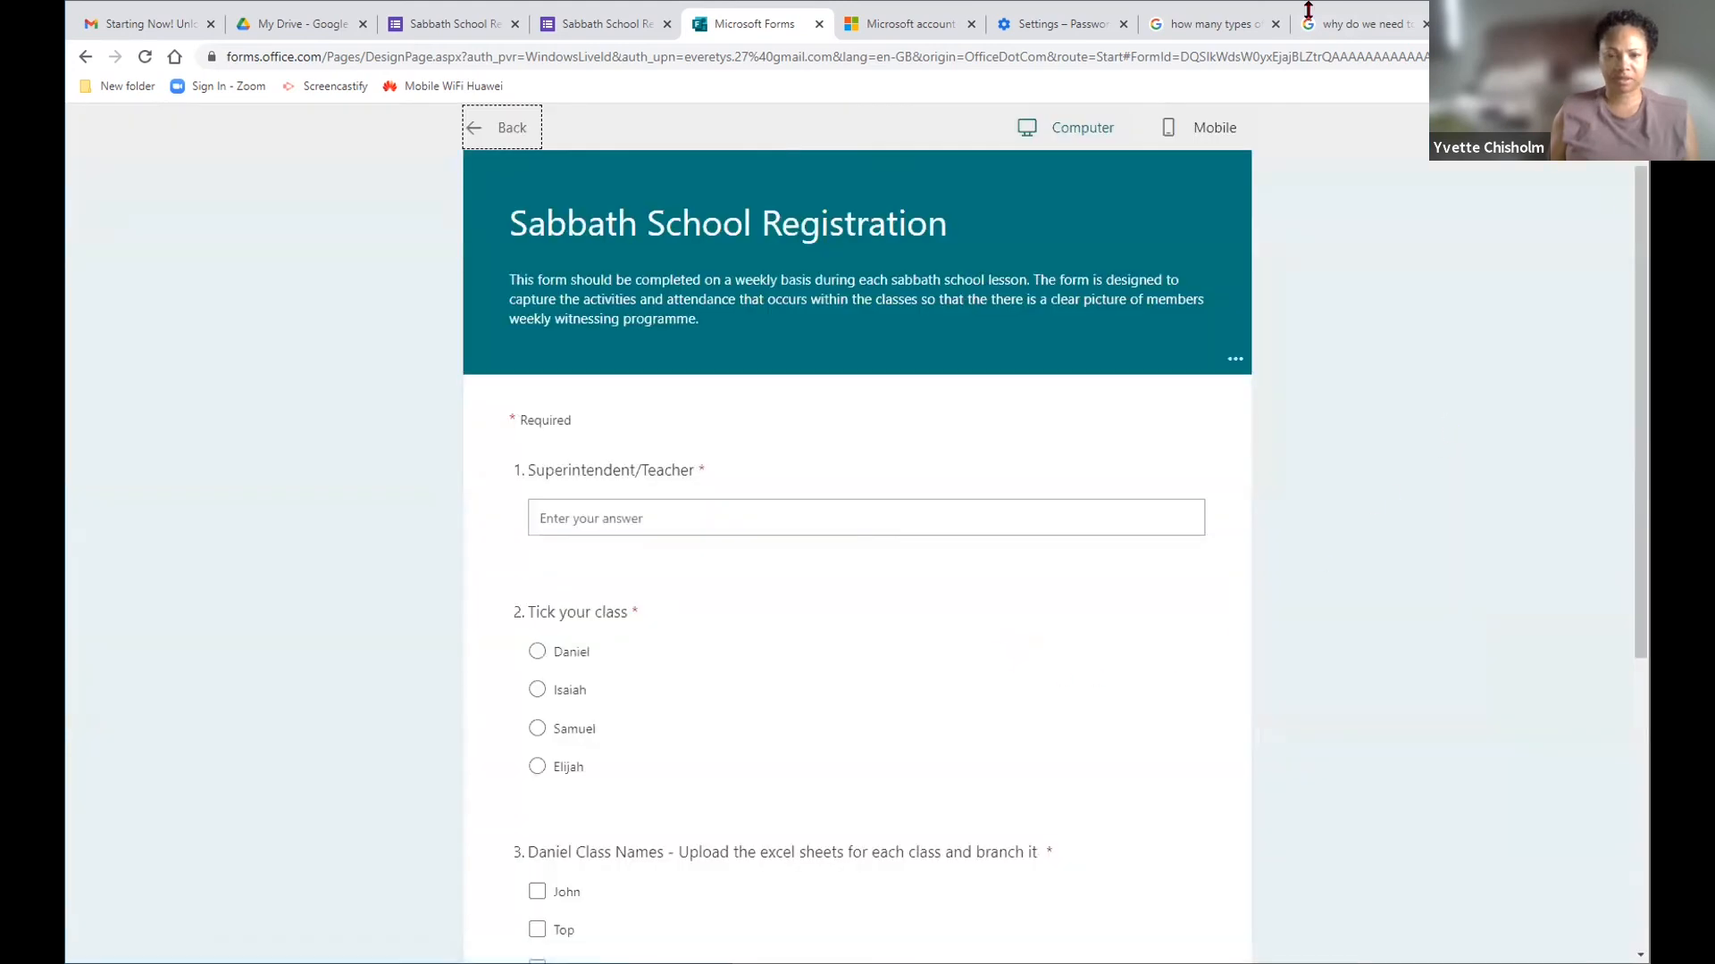
{"action": "scroll", "coordinate": [750, 759], "scroll_direction": "down", "scroll_amount": 4}
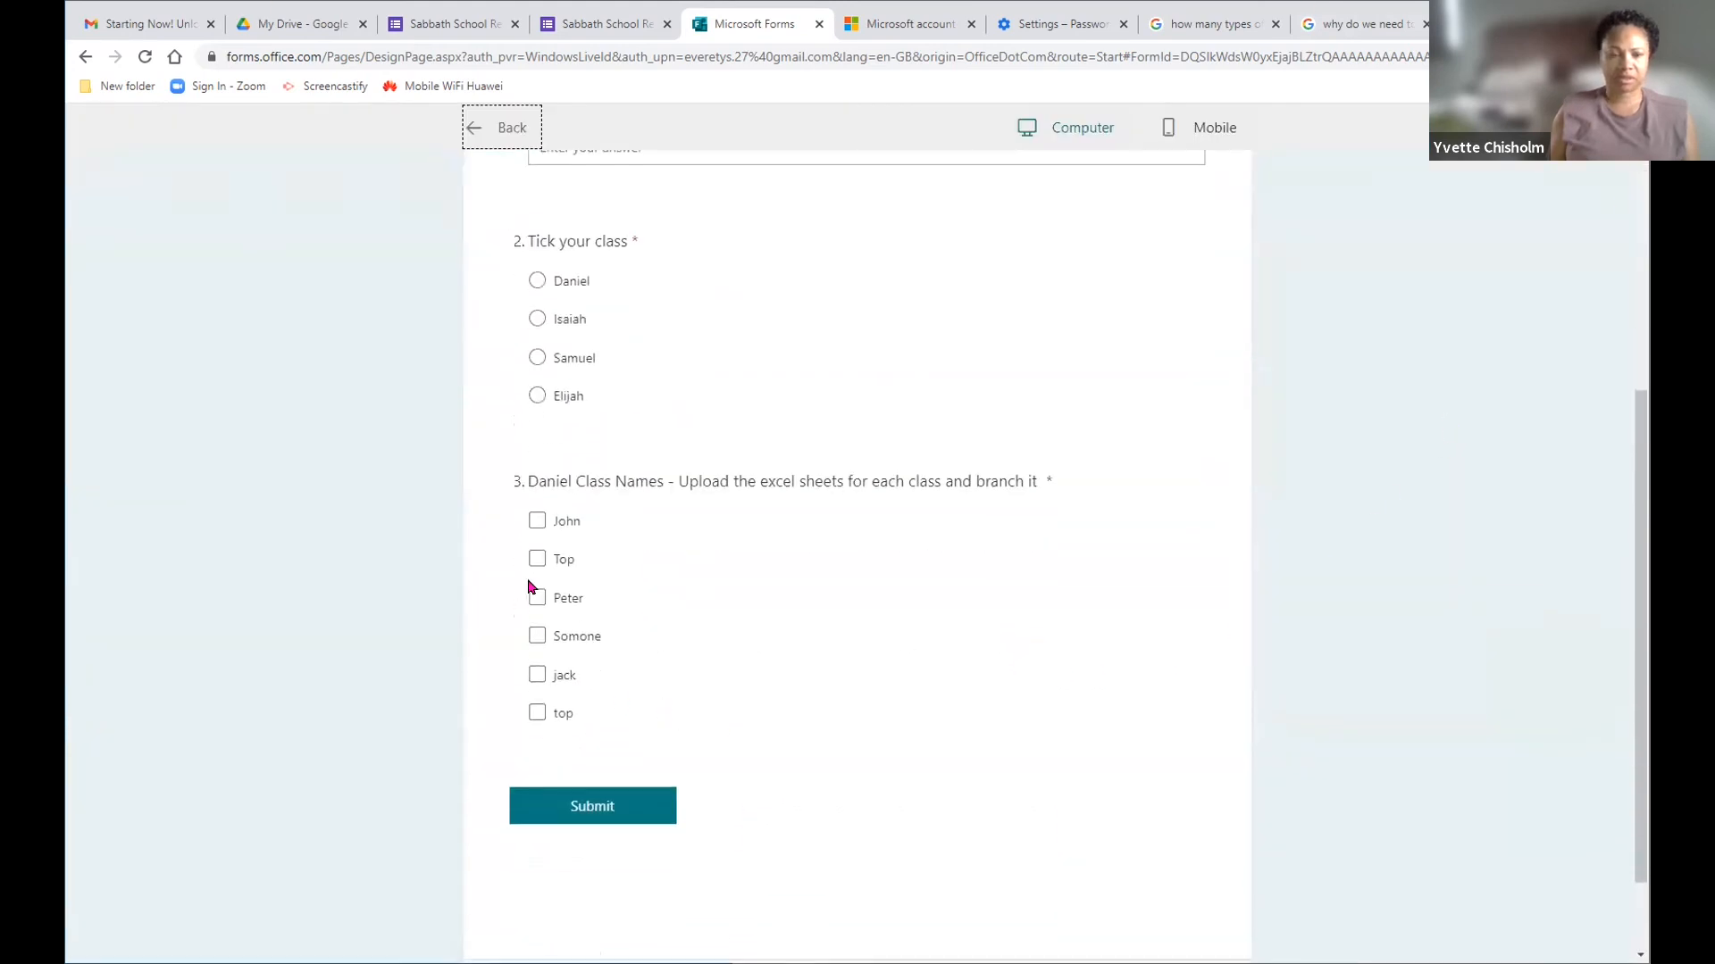
{"action": "left_click", "coordinate": [535, 523]}
{"action": "left_click", "coordinate": [537, 557]}
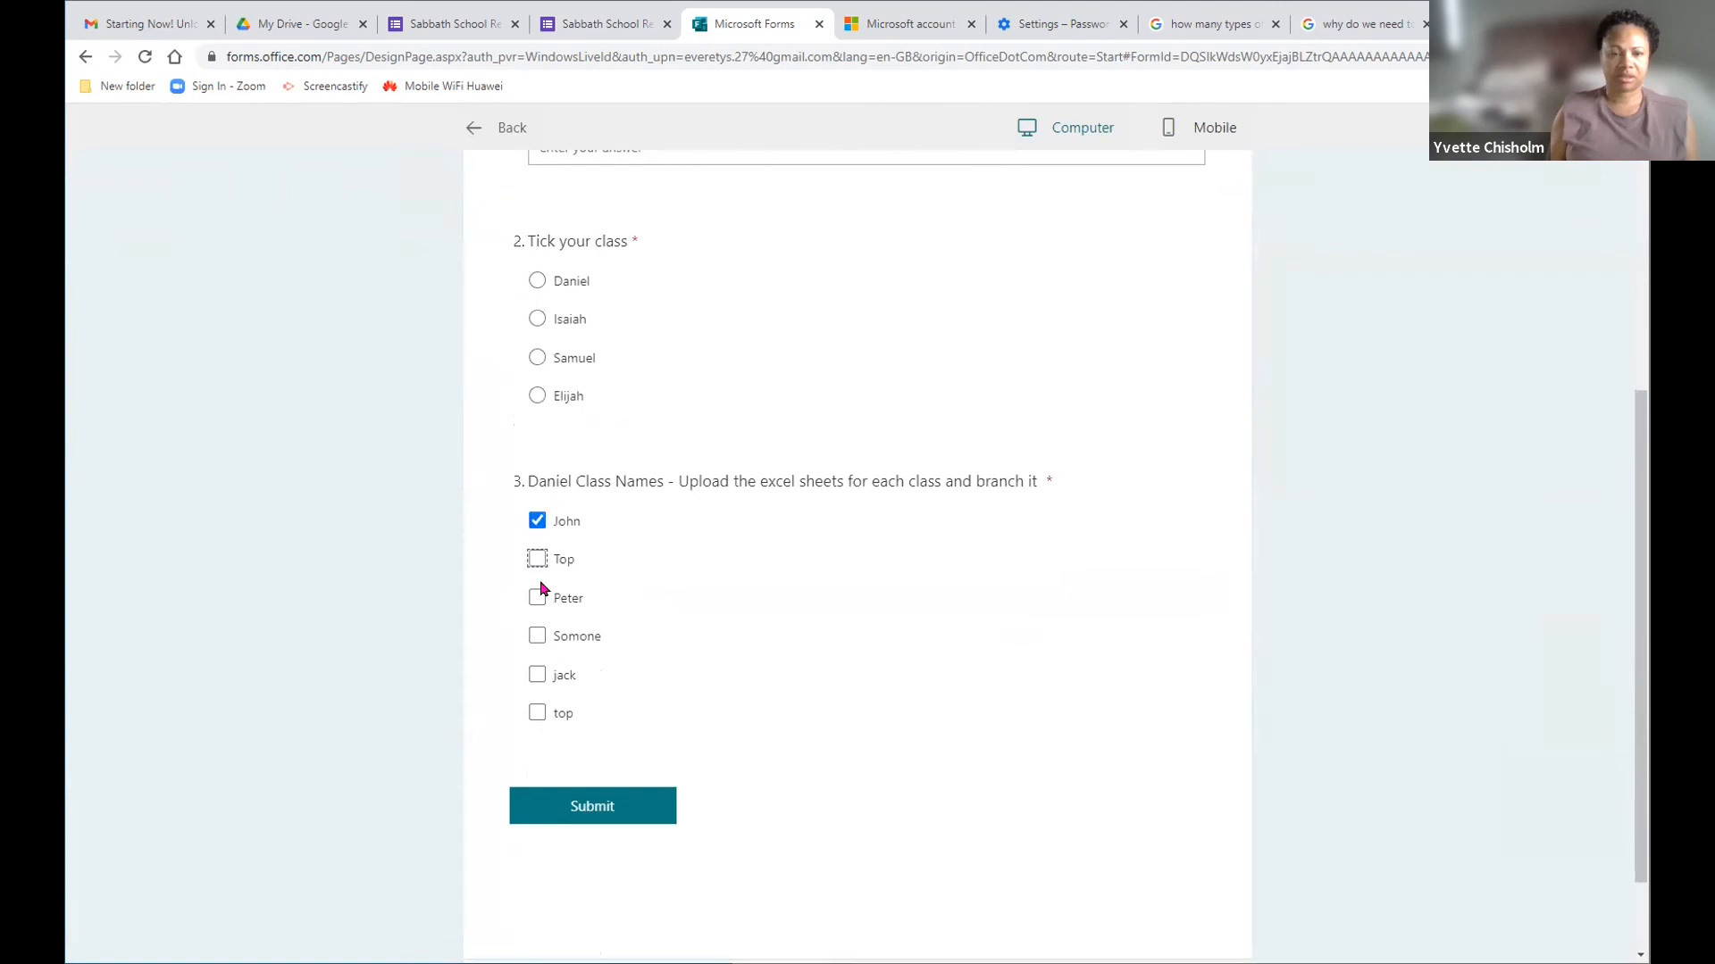
{"action": "left_click", "coordinate": [537, 598]}
{"action": "left_click", "coordinate": [537, 635]}
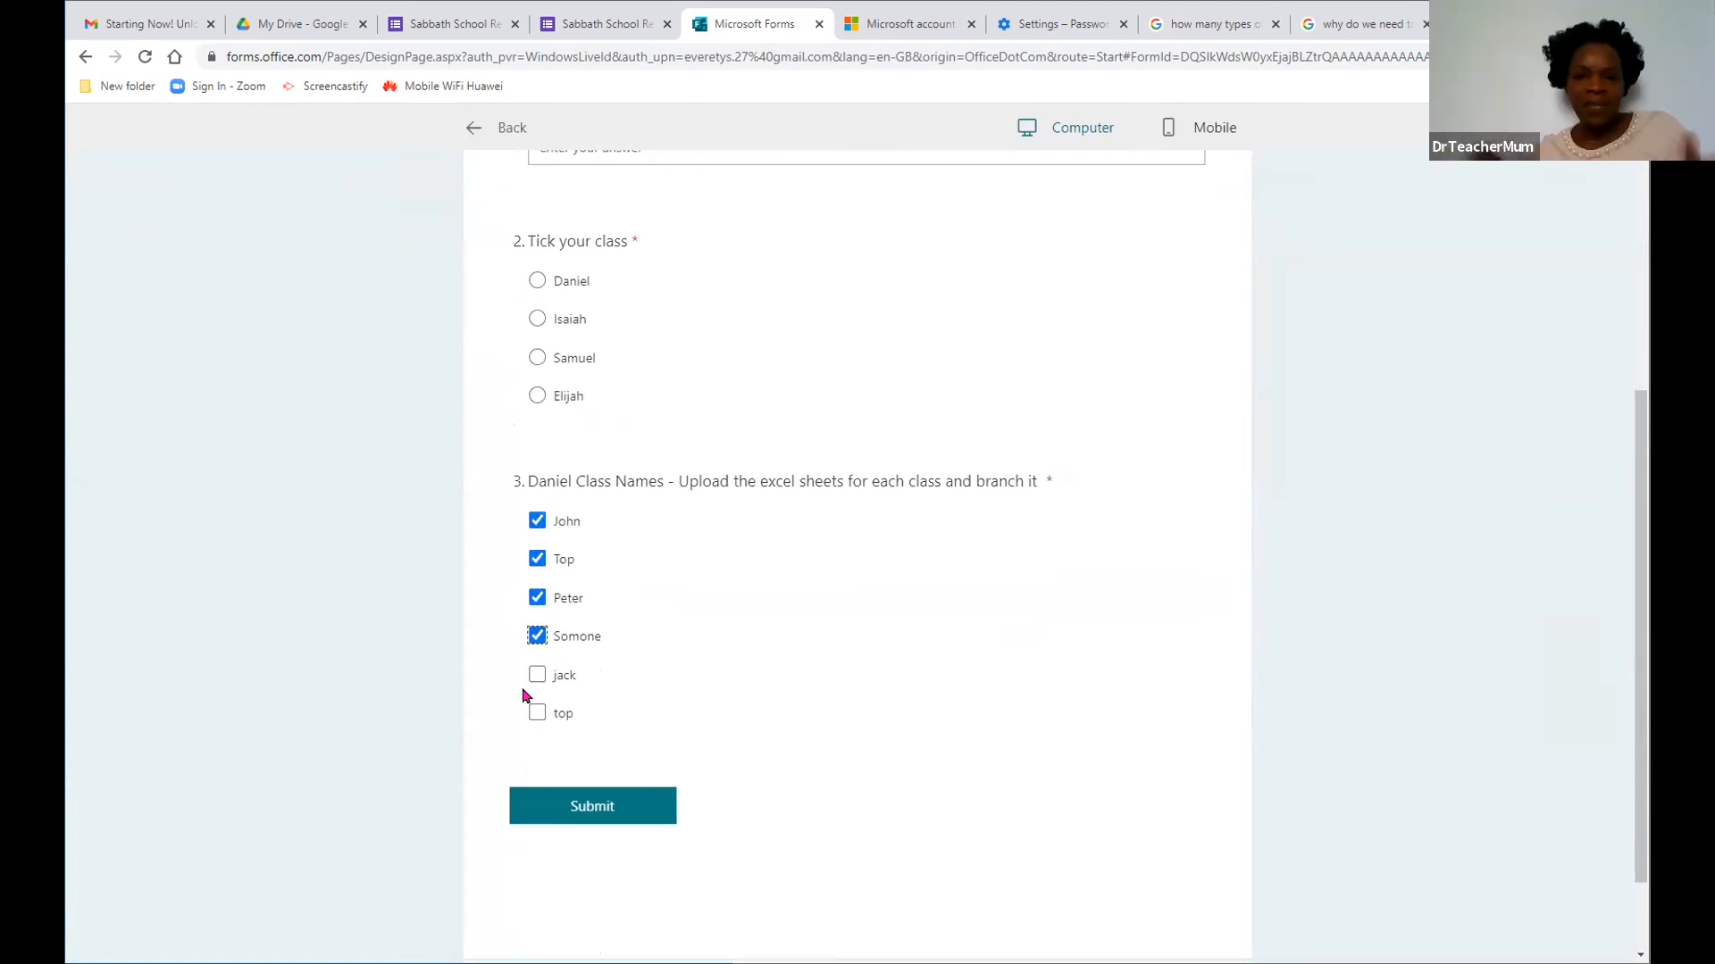
{"action": "scroll", "coordinate": [896, 131], "scroll_direction": "up", "scroll_amount": 4}
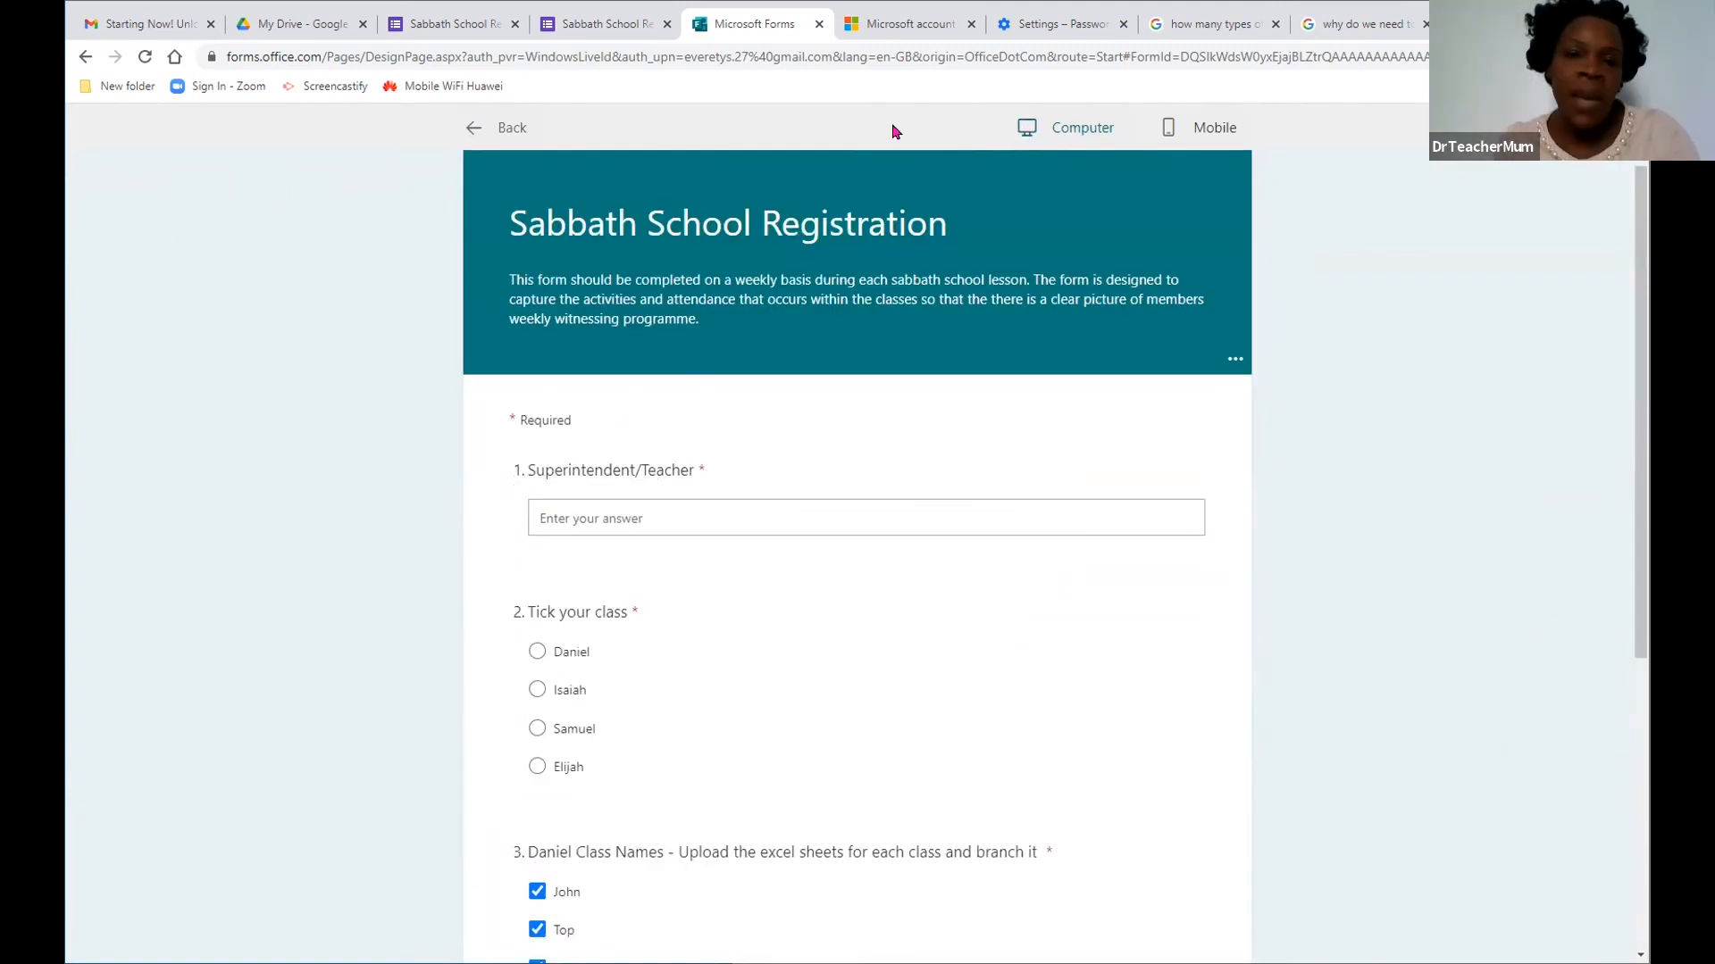
{"action": "left_click", "coordinate": [471, 128]}
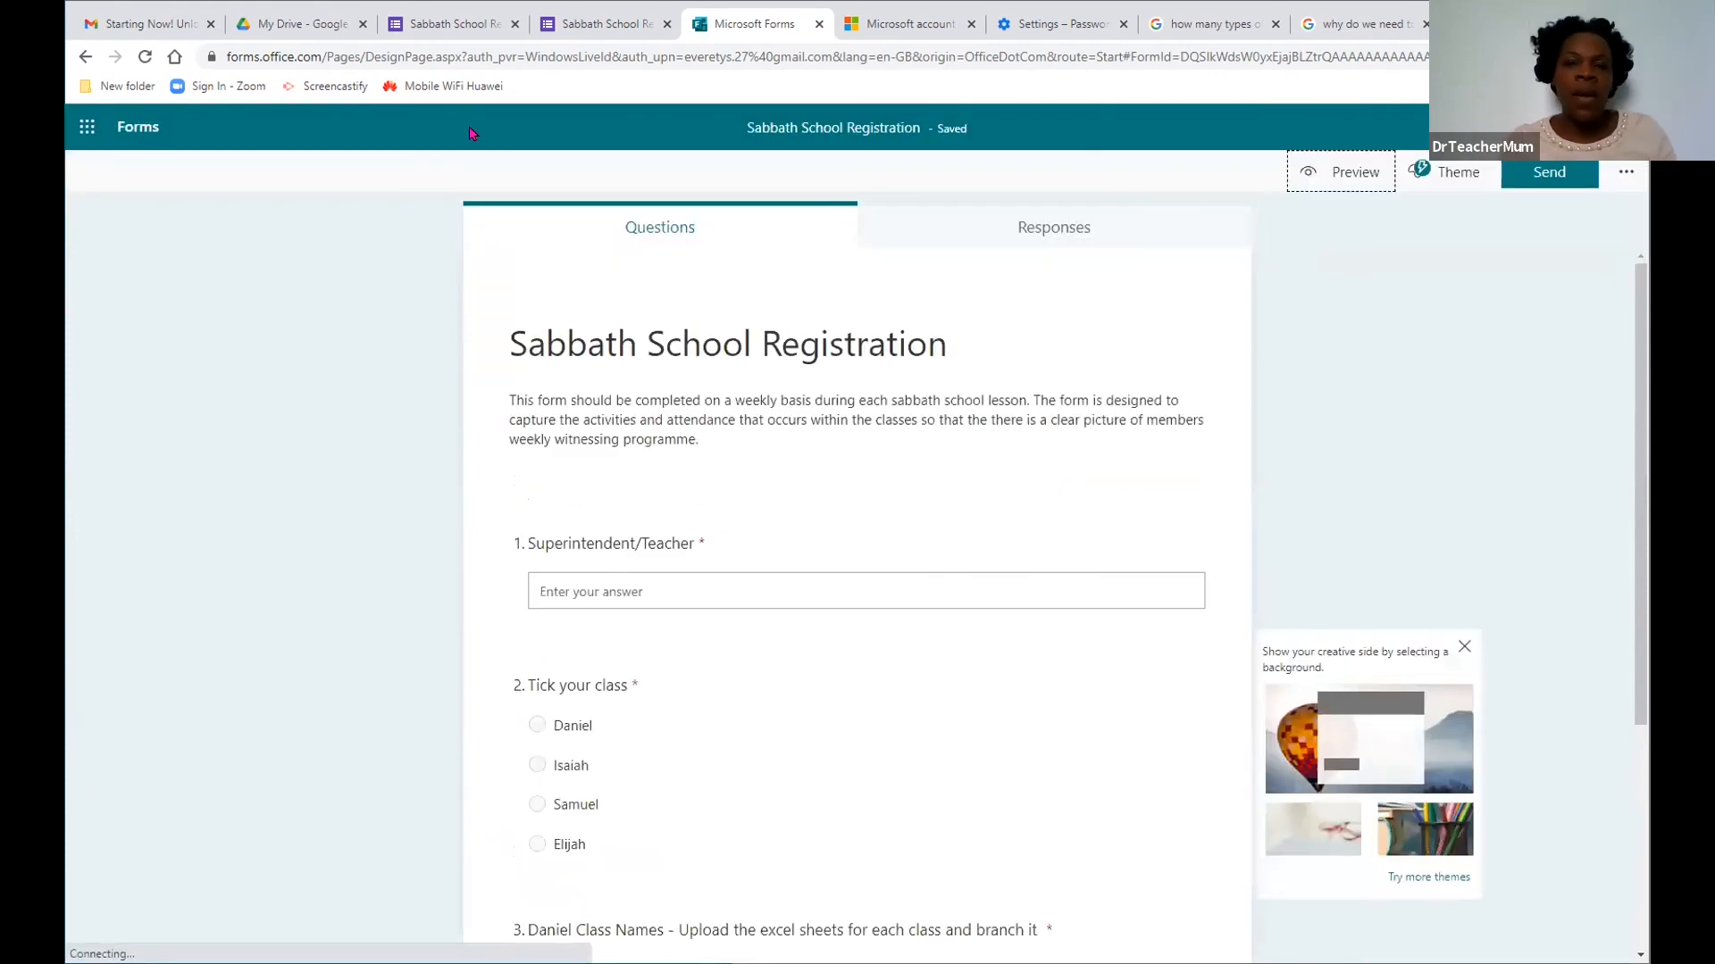
Step: Add a blank Choice question below the Daniel Class Names question
{"action": "scroll", "coordinate": [896, 688], "scroll_direction": "down", "scroll_amount": 4}
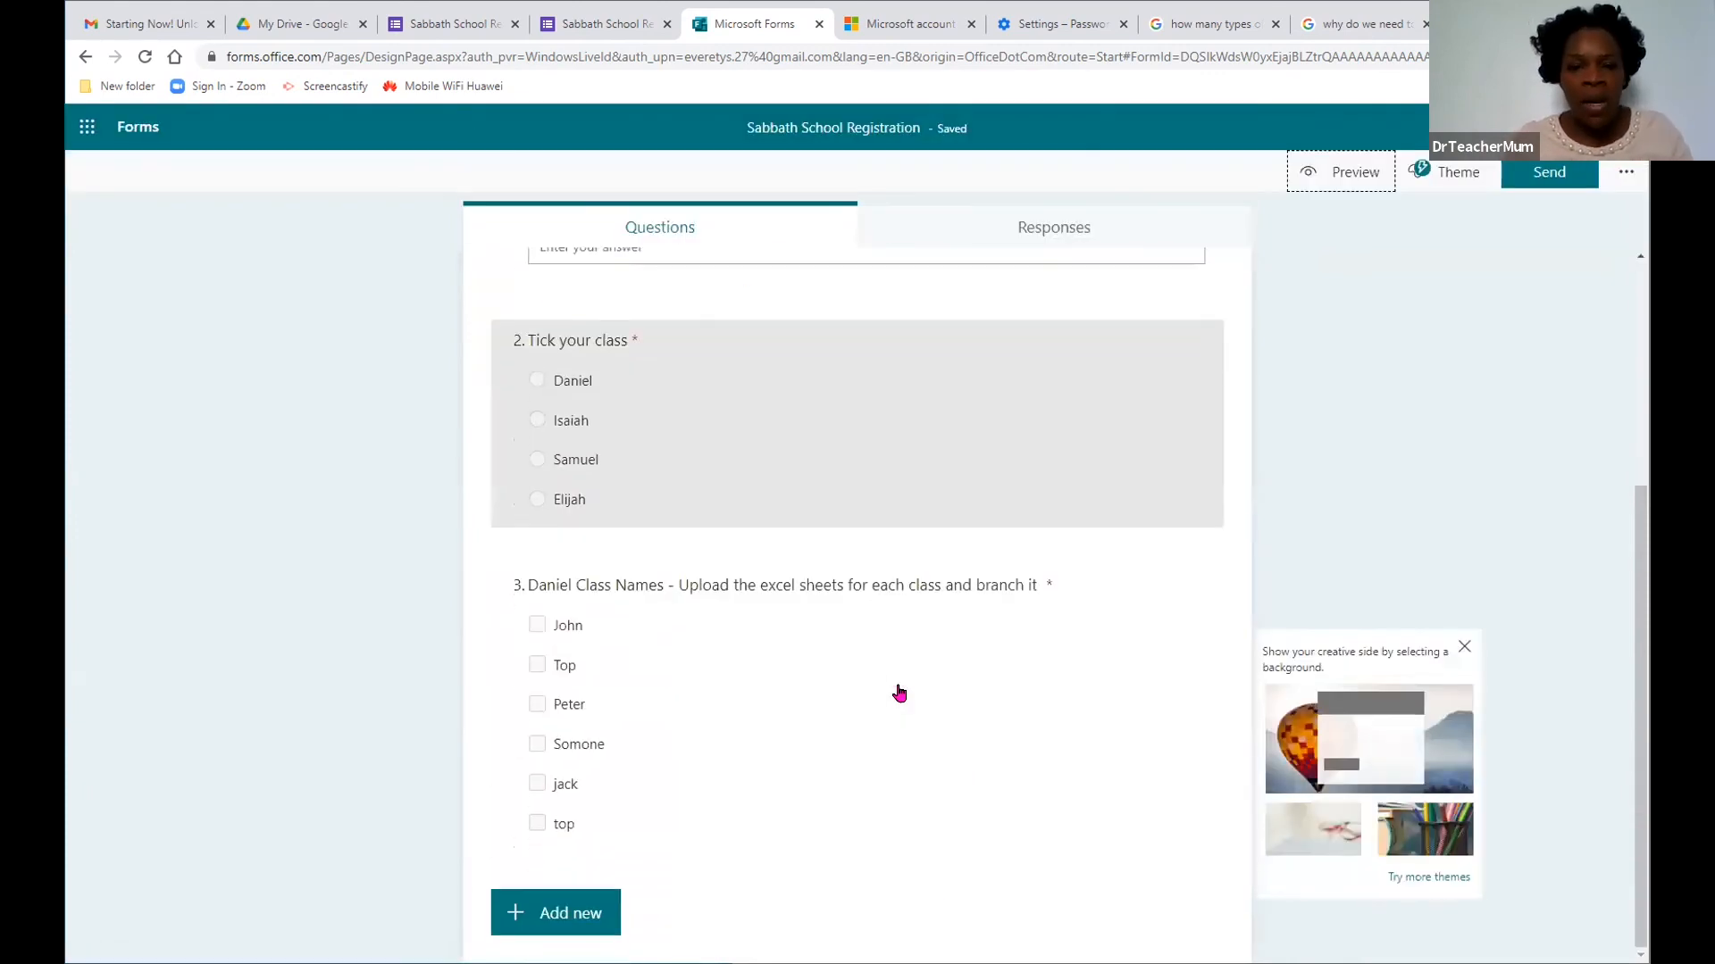
{"action": "left_click", "coordinate": [873, 593]}
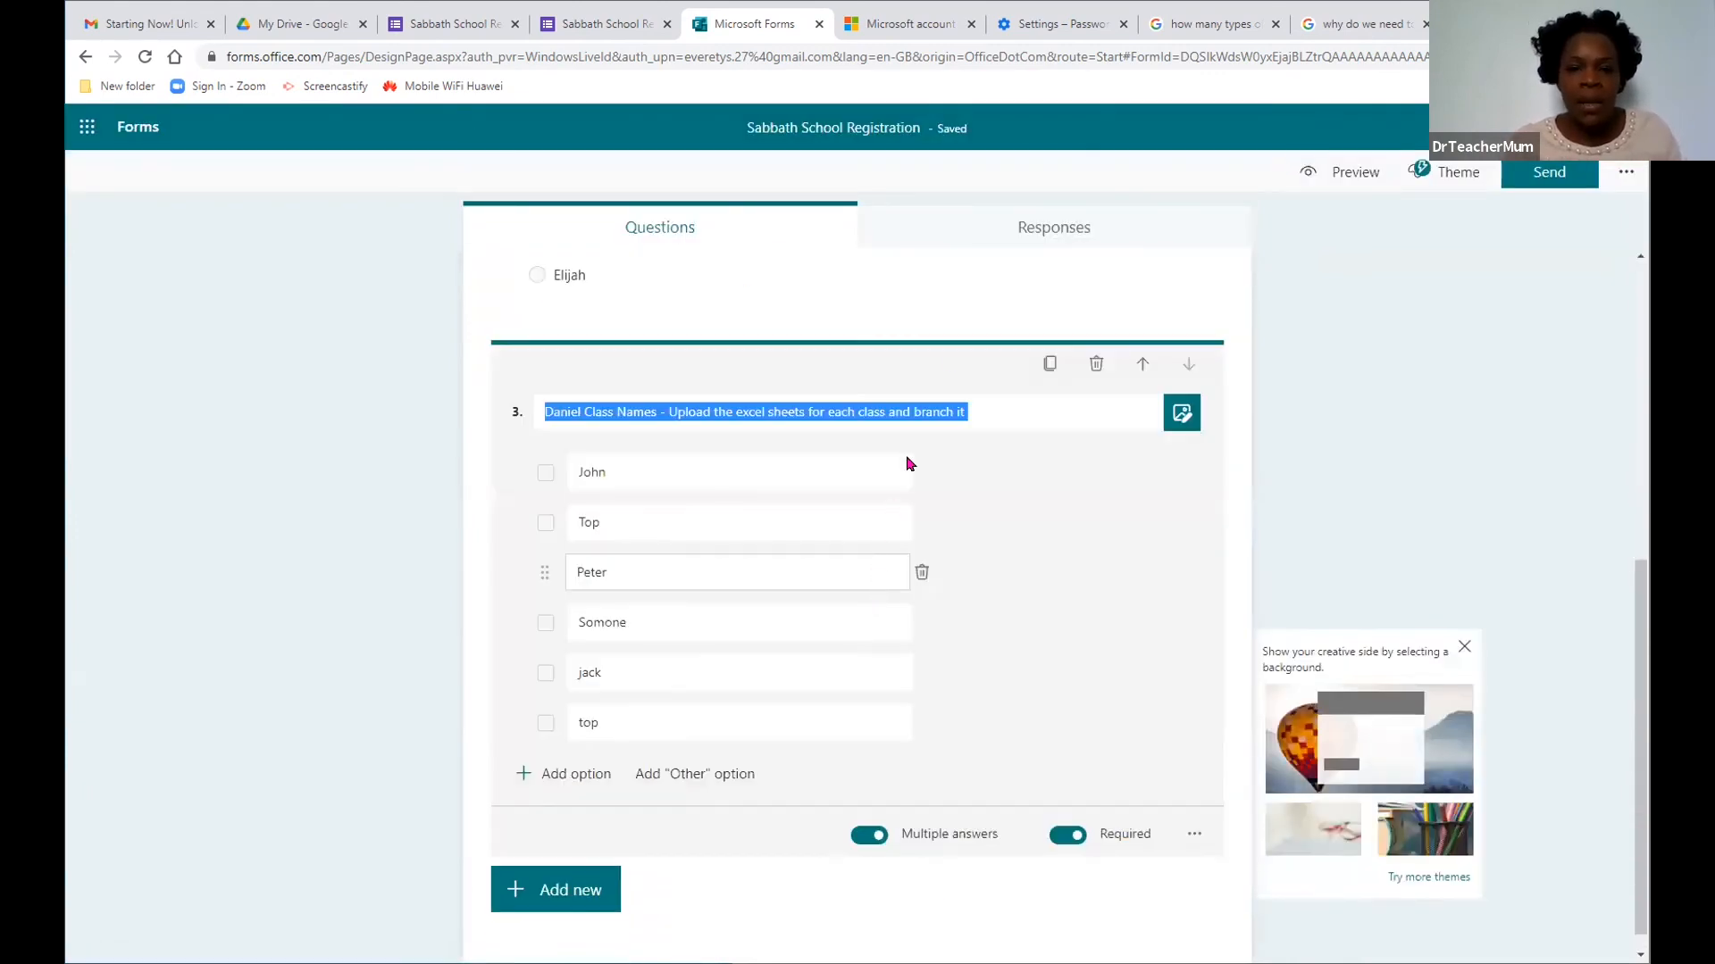
{"action": "left_click", "coordinate": [986, 412]}
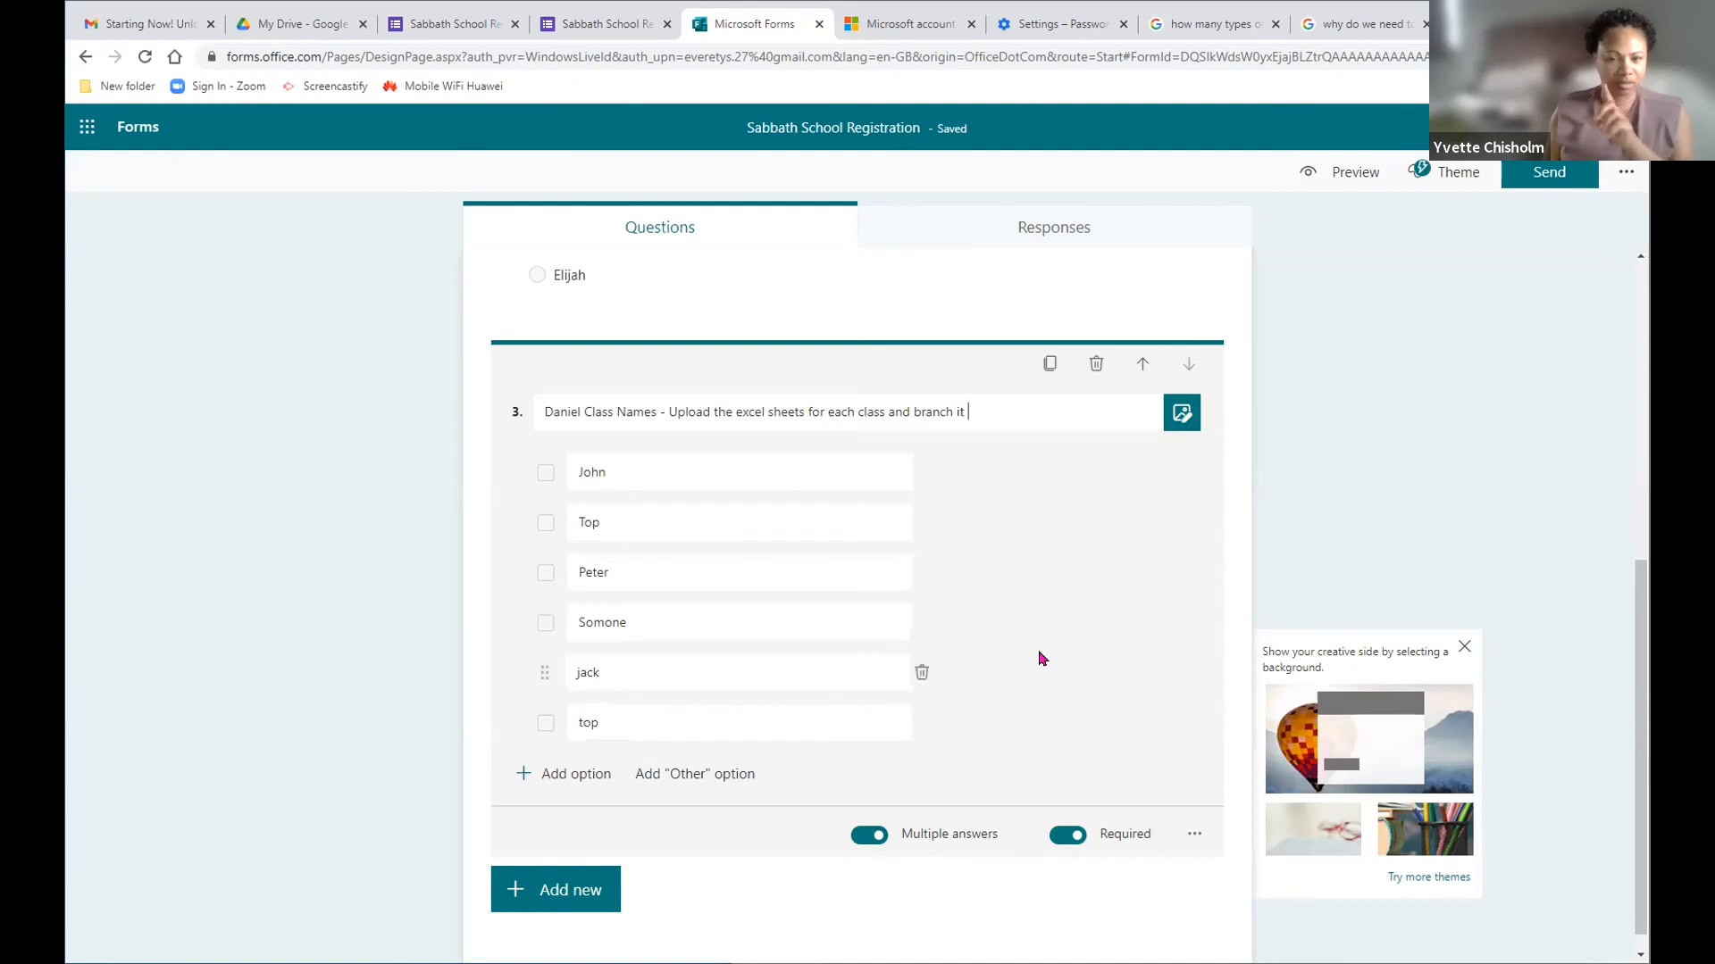
{"action": "left_click", "coordinate": [548, 884]}
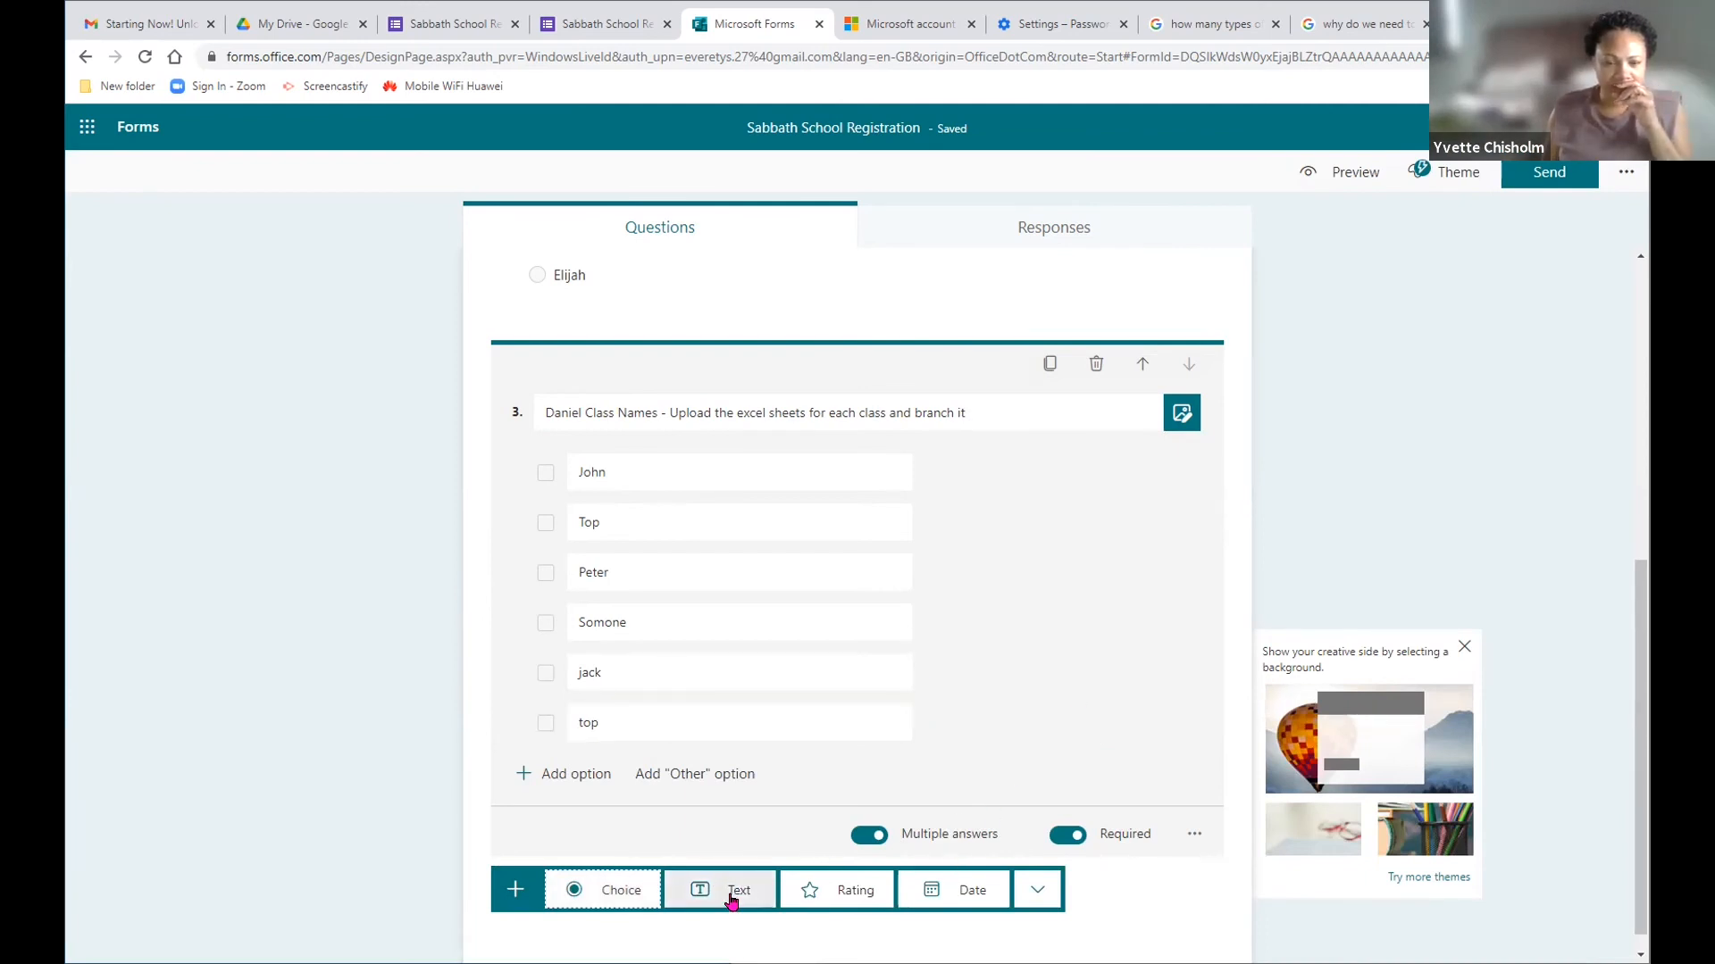
{"action": "left_click", "coordinate": [604, 893]}
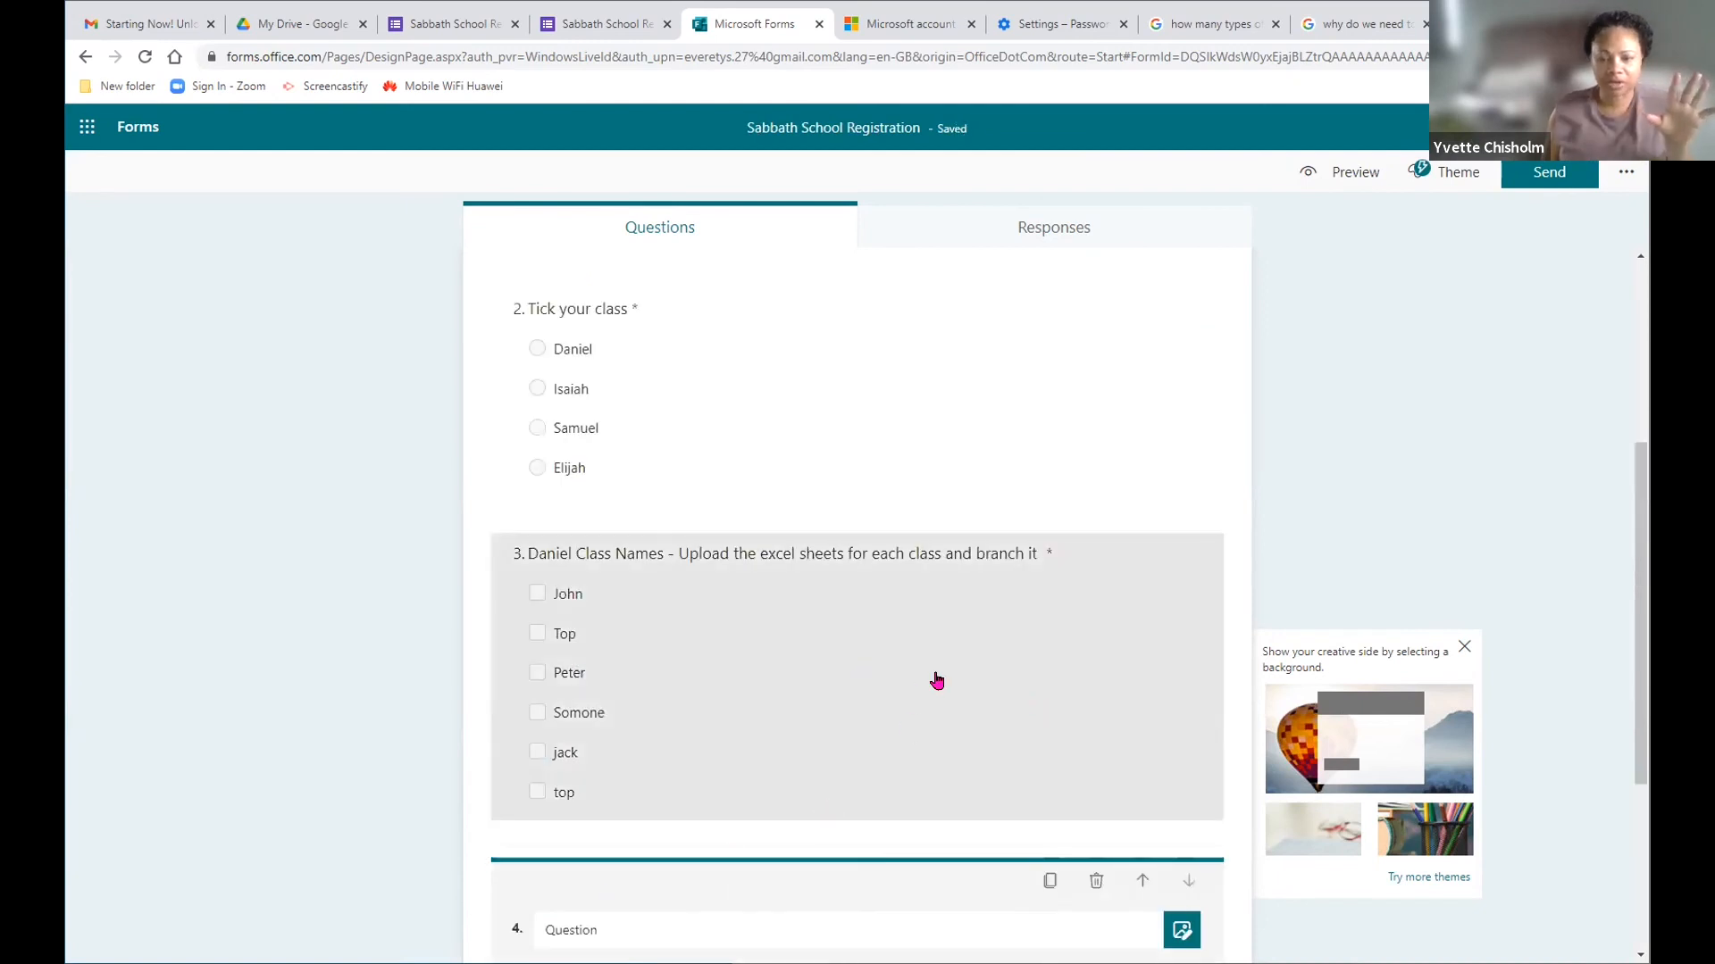
Step: Duplicate the Daniel Class Names question twice, placing the copies directly below it as questions 4 and 5
{"action": "left_click", "coordinate": [938, 684]}
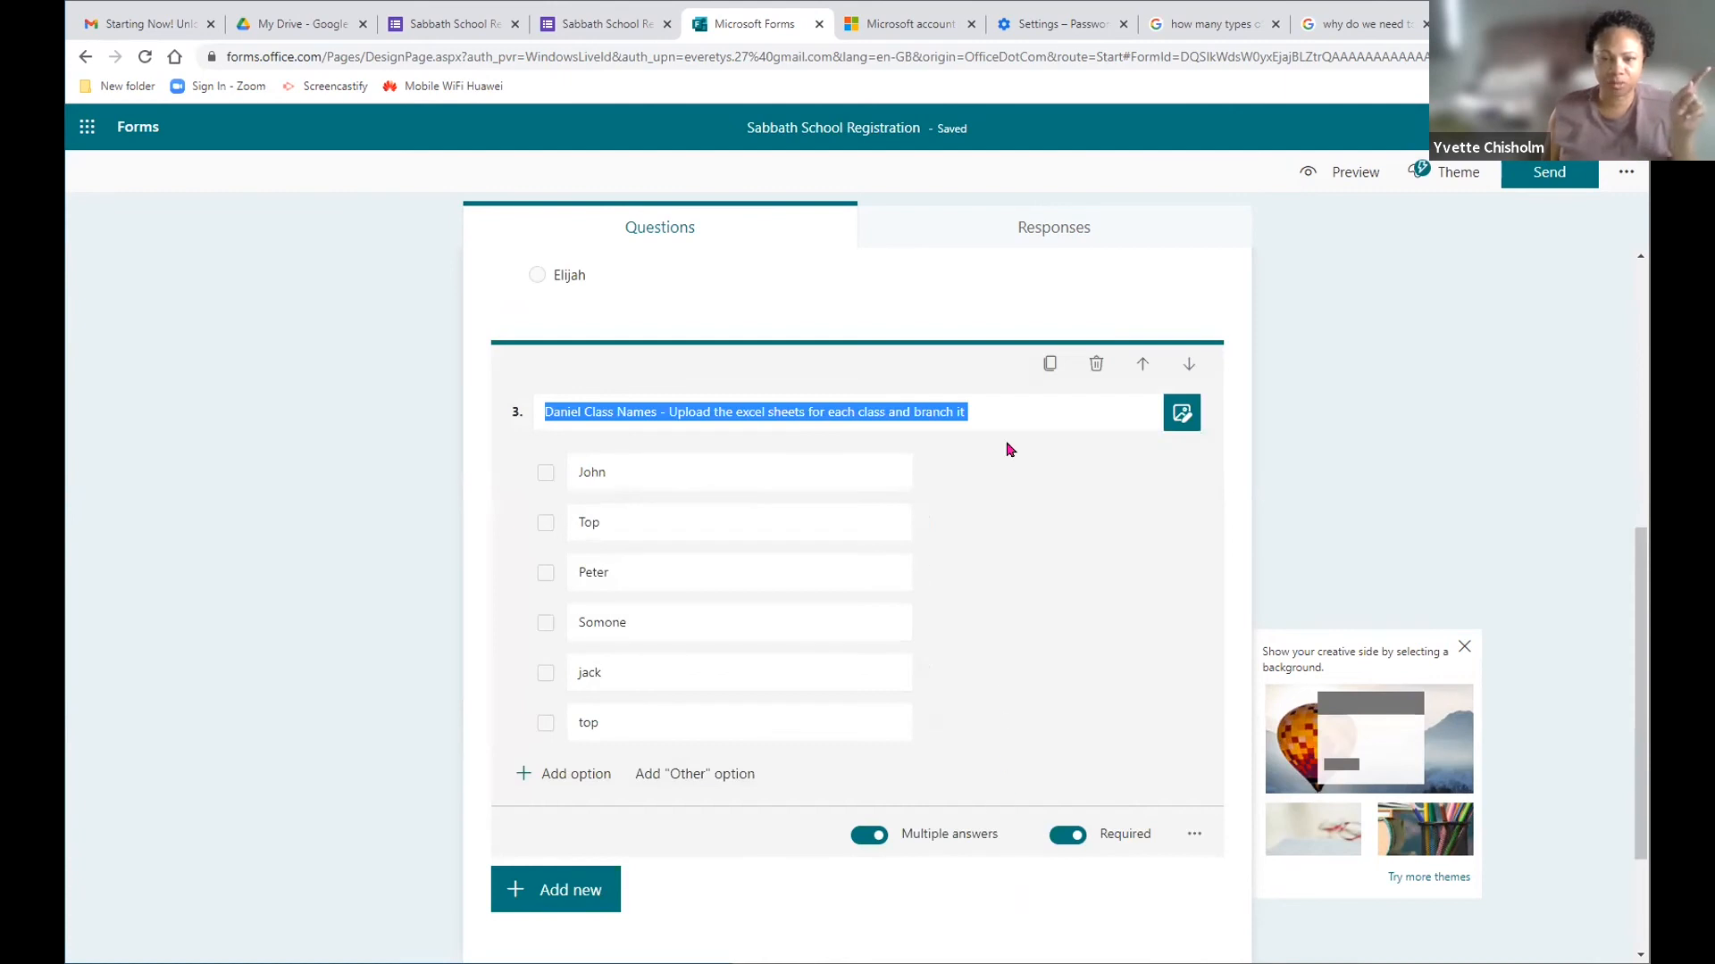
{"action": "left_click", "coordinate": [1050, 363]}
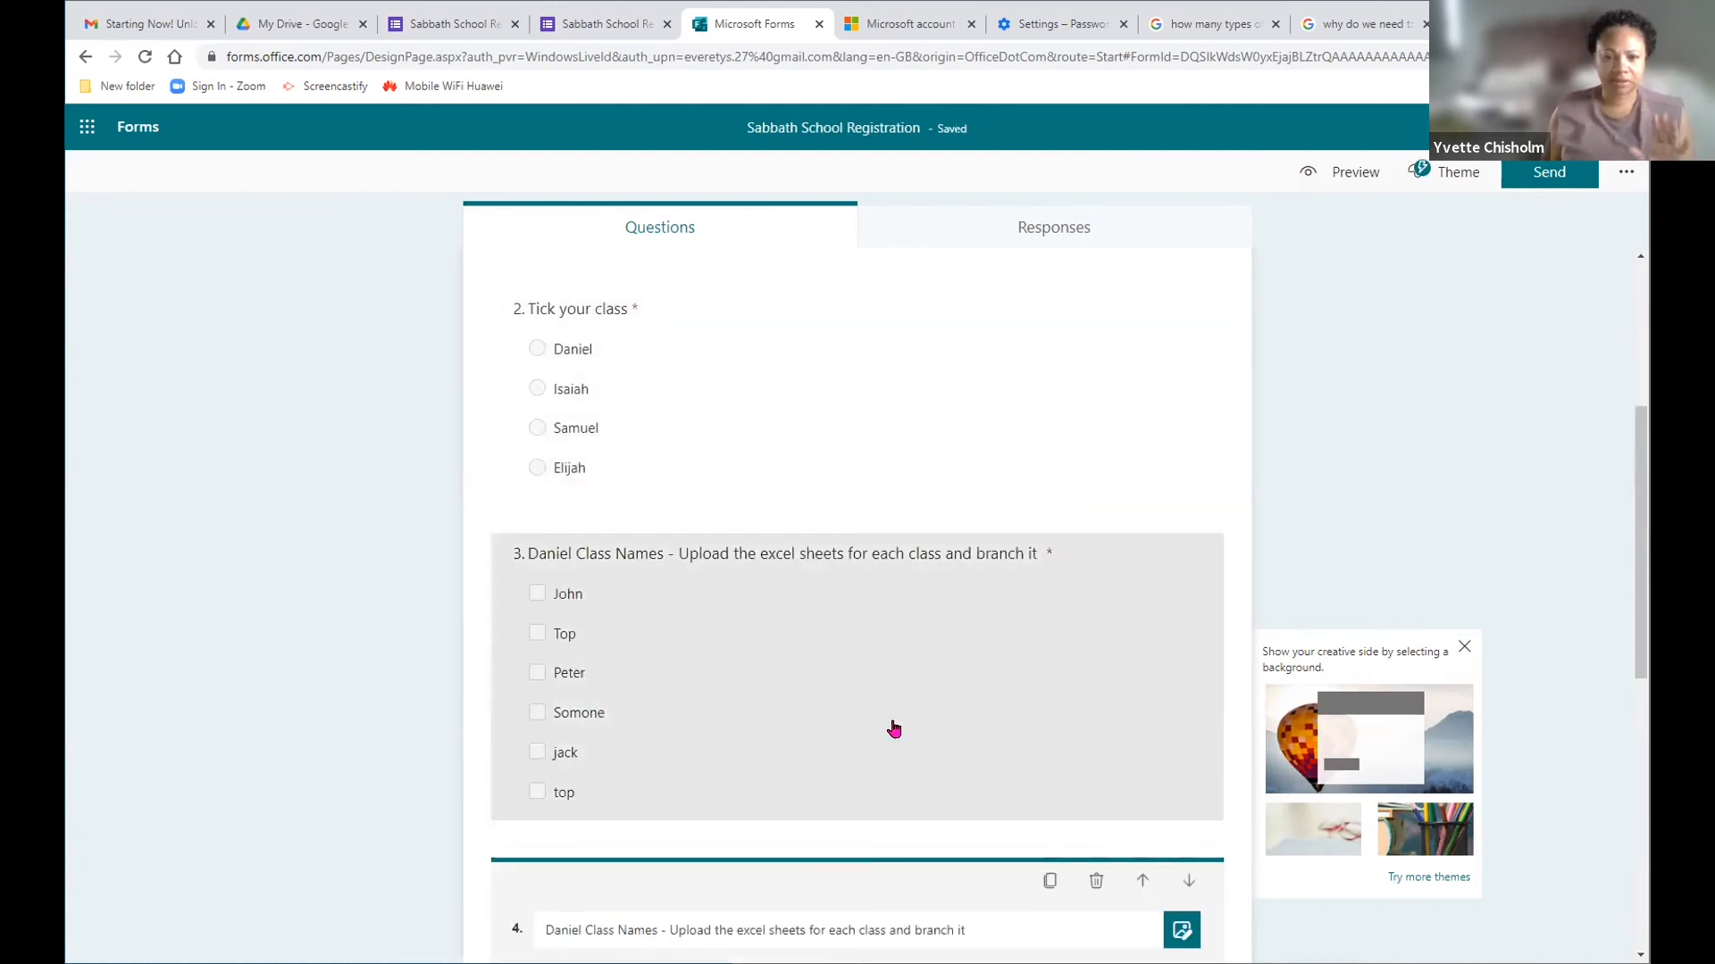
{"action": "scroll", "coordinate": [893, 729], "scroll_direction": "down", "scroll_amount": 8}
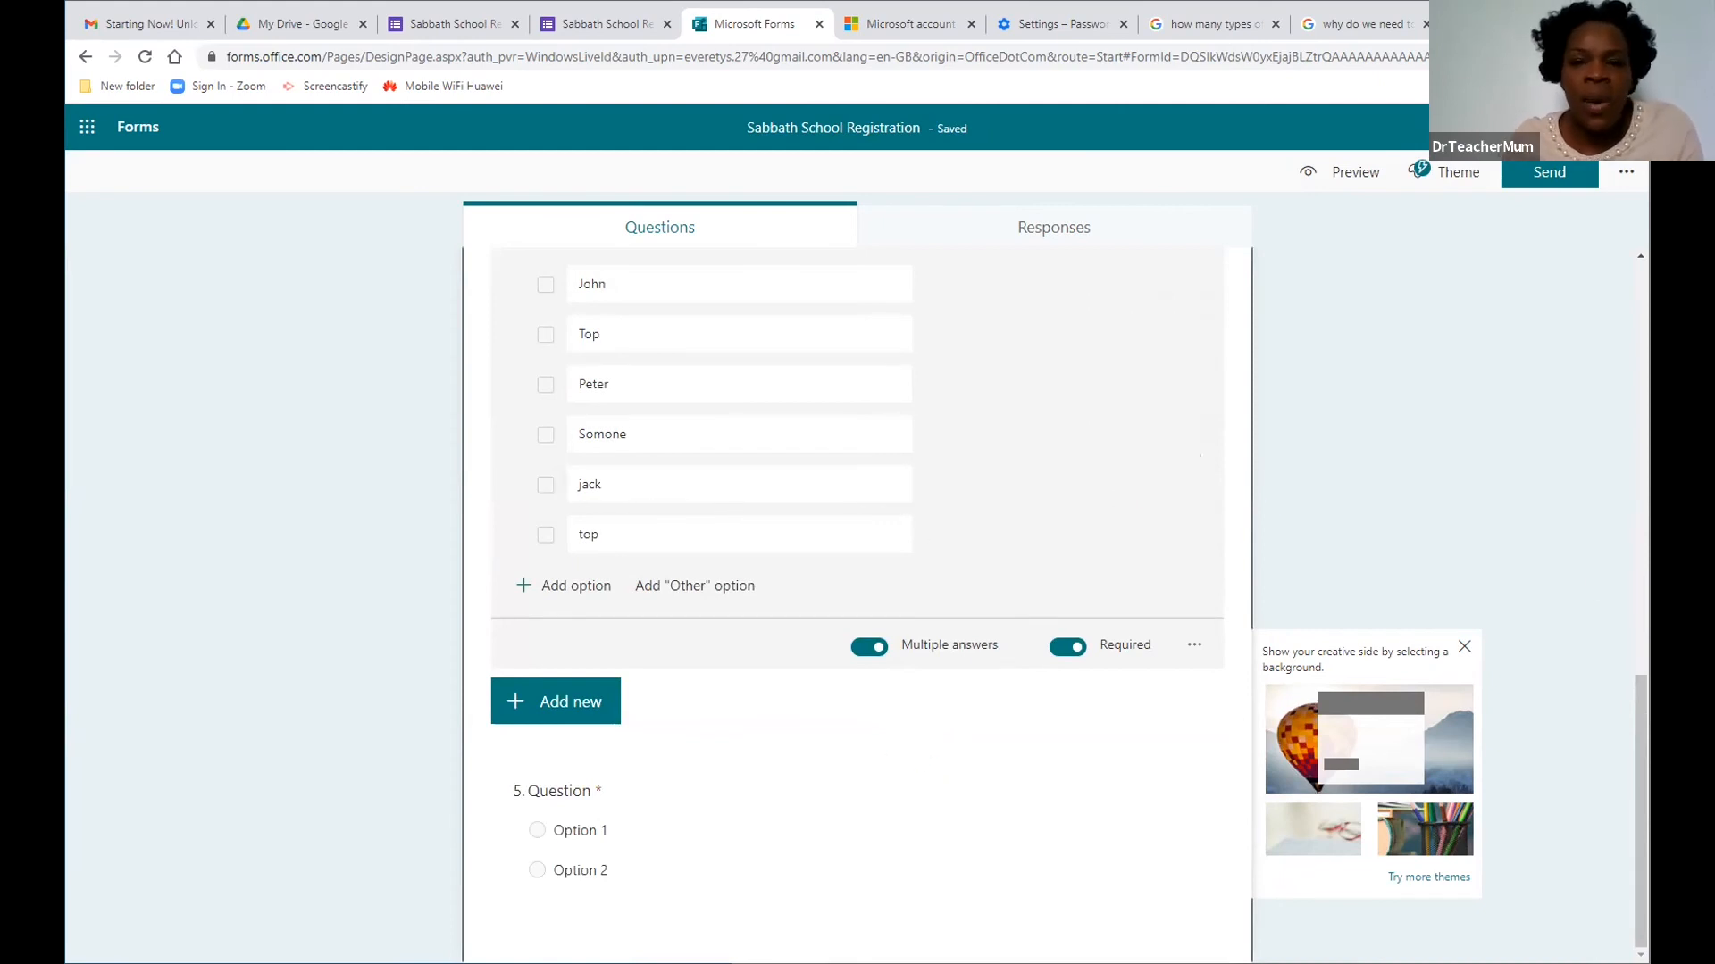
{"action": "left_click_drag", "start_coordinate": [1641, 732], "coordinate": [1613, 359]}
{"action": "scroll", "coordinate": [858, 580], "scroll_direction": "down", "scroll_amount": 10}
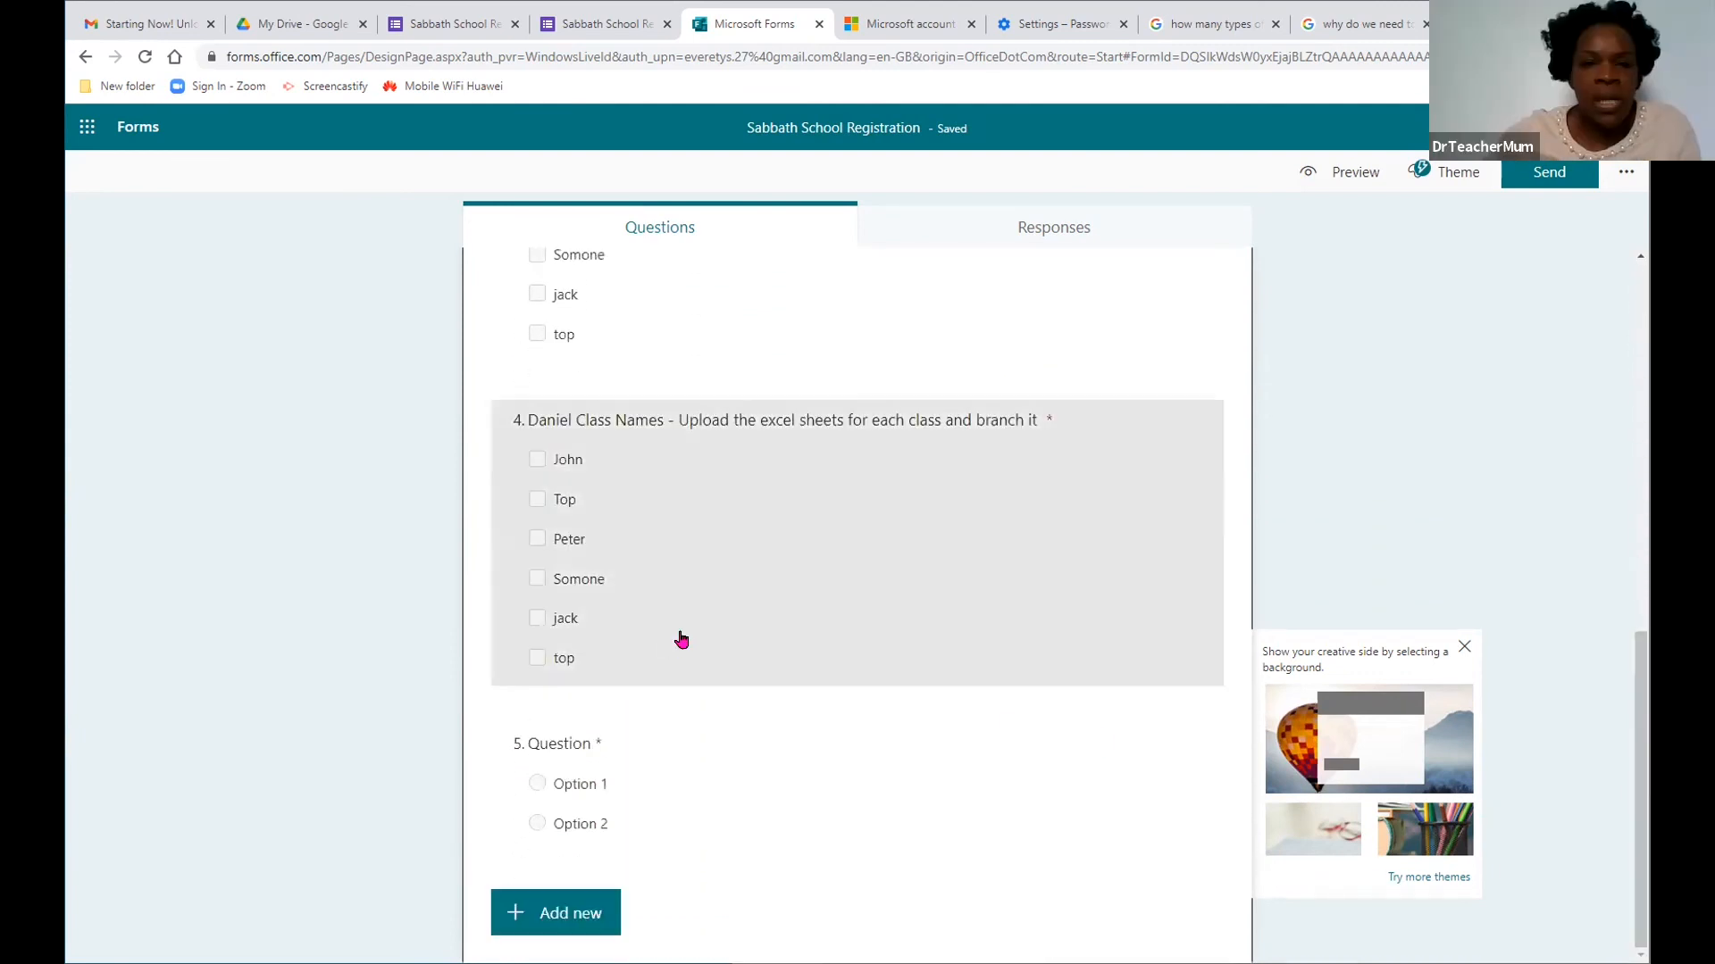
{"action": "left_click", "coordinate": [733, 629]}
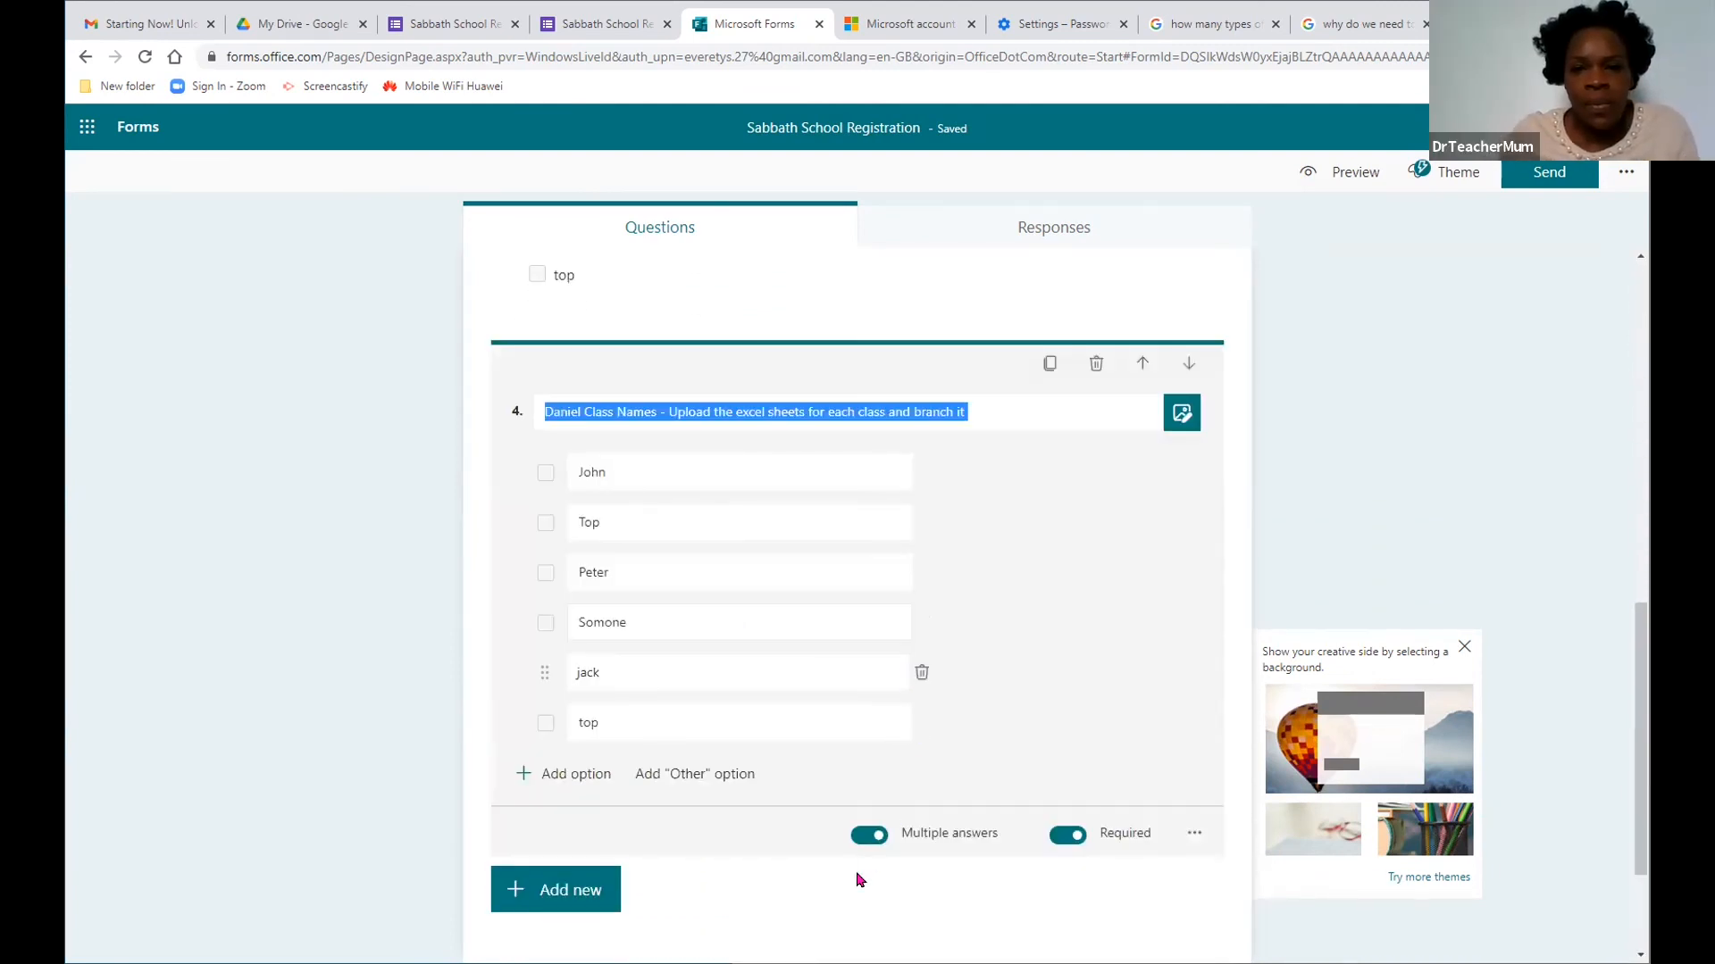
{"action": "left_click", "coordinate": [1050, 362]}
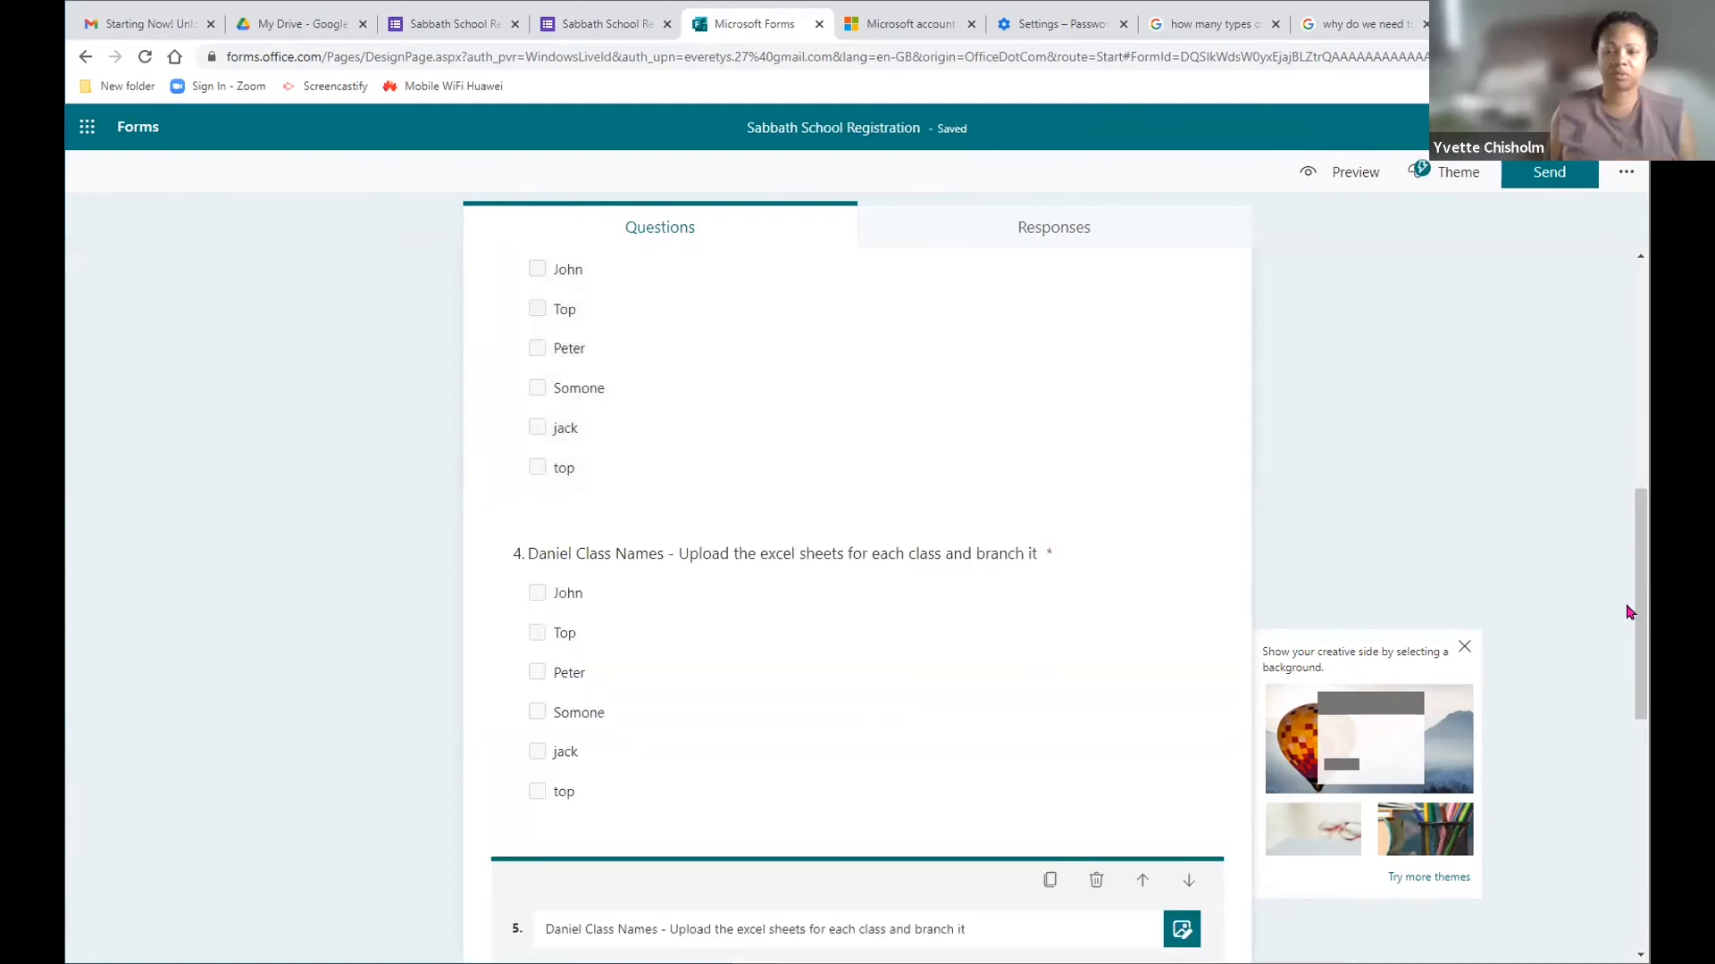
Step: Duplicate the fifth question, Daniel Class Names, placing the copy directly below it as question 6
{"action": "left_click_drag", "start_coordinate": [1628, 613], "coordinate": [1612, 192]}
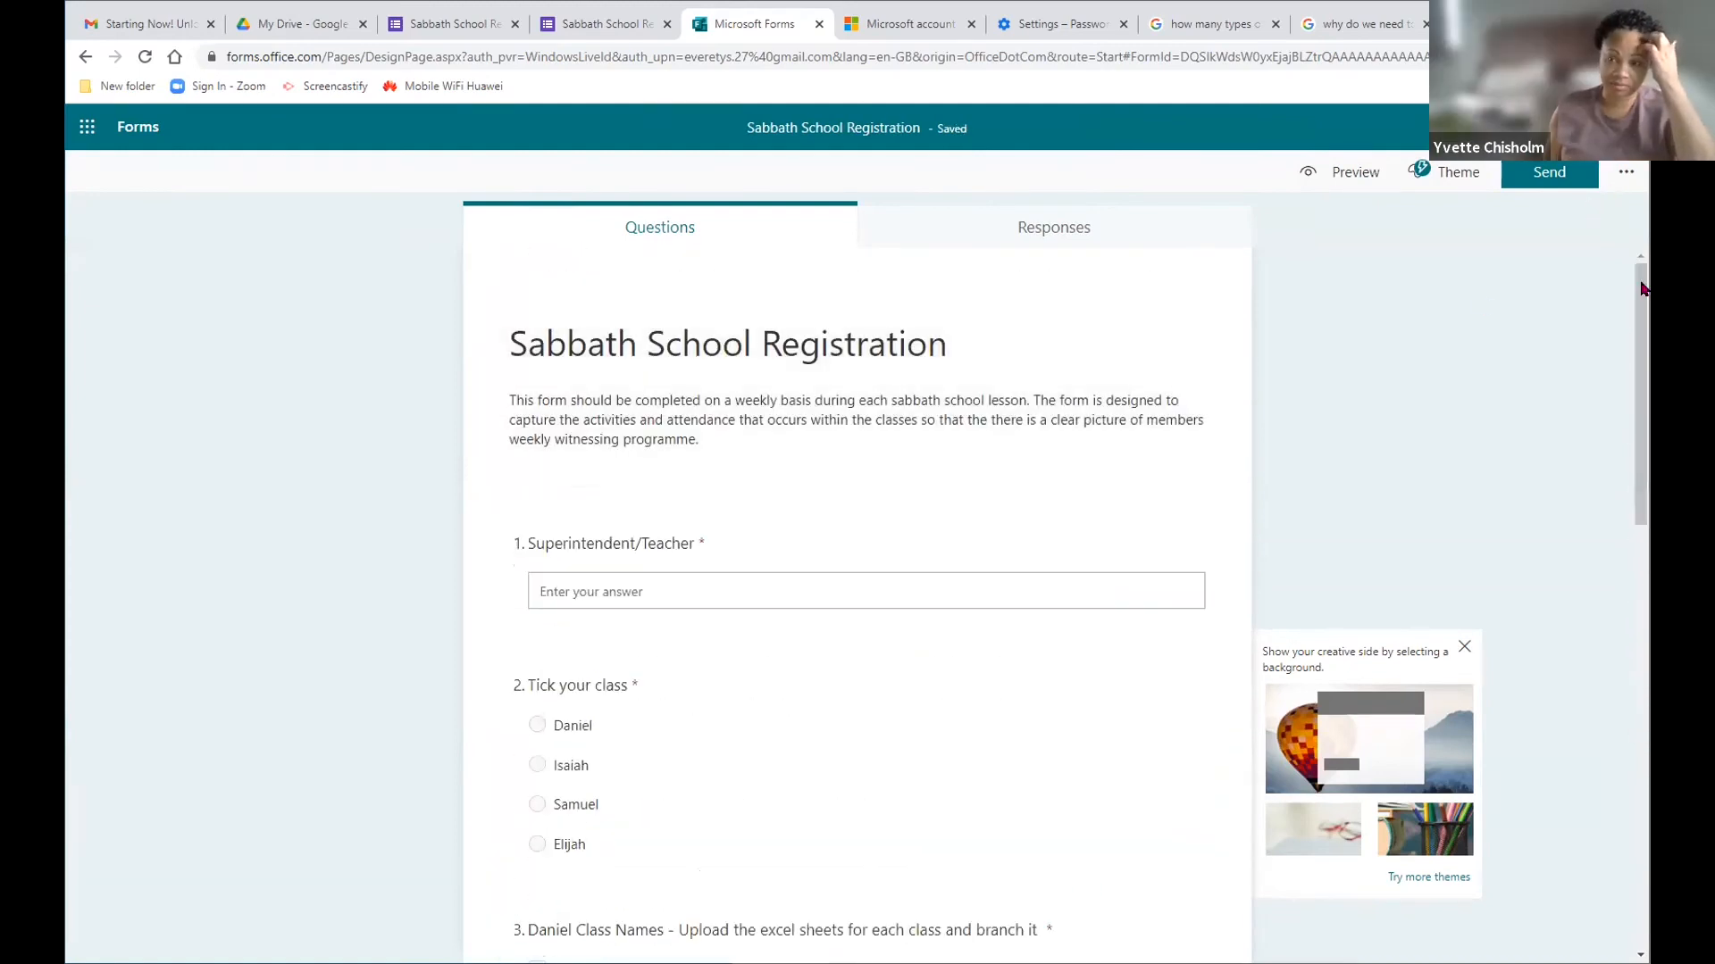
{"action": "left_click_drag", "start_coordinate": [1642, 288], "coordinate": [1641, 403]}
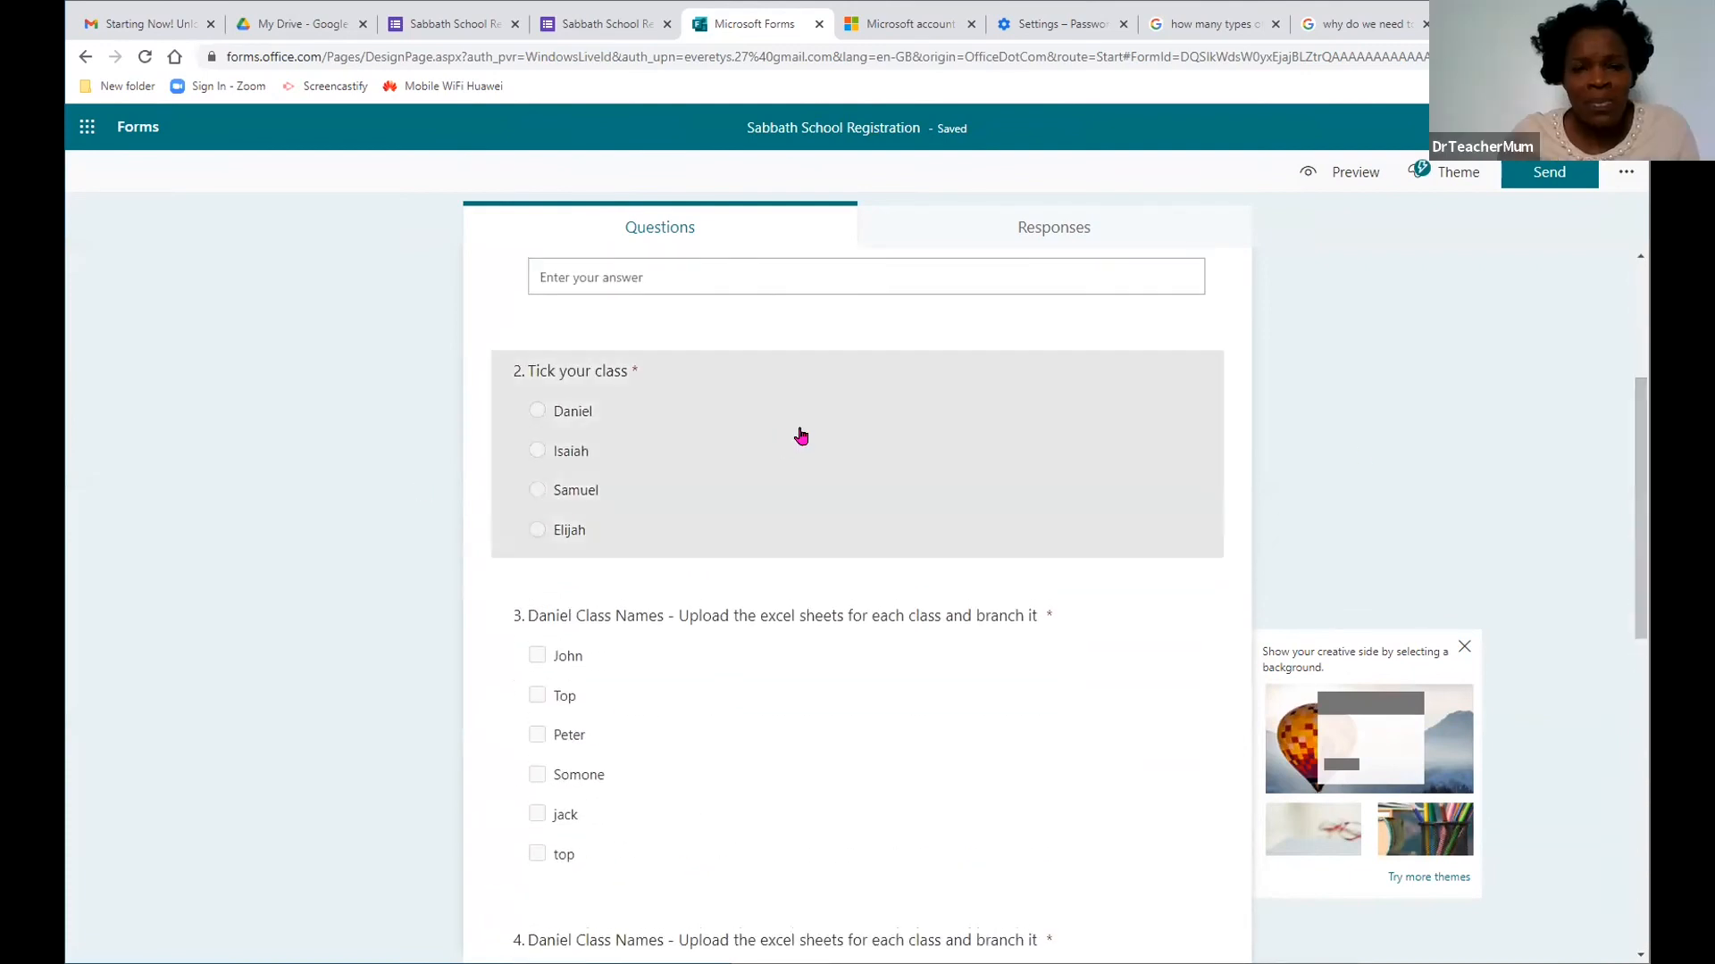
{"action": "left_click_drag", "start_coordinate": [1641, 509], "coordinate": [1642, 785]}
{"action": "mouse_move", "coordinate": [1642, 671]}
{"action": "left_mouse_down"}
{"action": "mouse_move", "coordinate": [1641, 708]}
{"action": "mouse_move", "coordinate": [1641, 450]}
{"action": "mouse_move", "coordinate": [1641, 676]}
{"action": "left_mouse_up"}
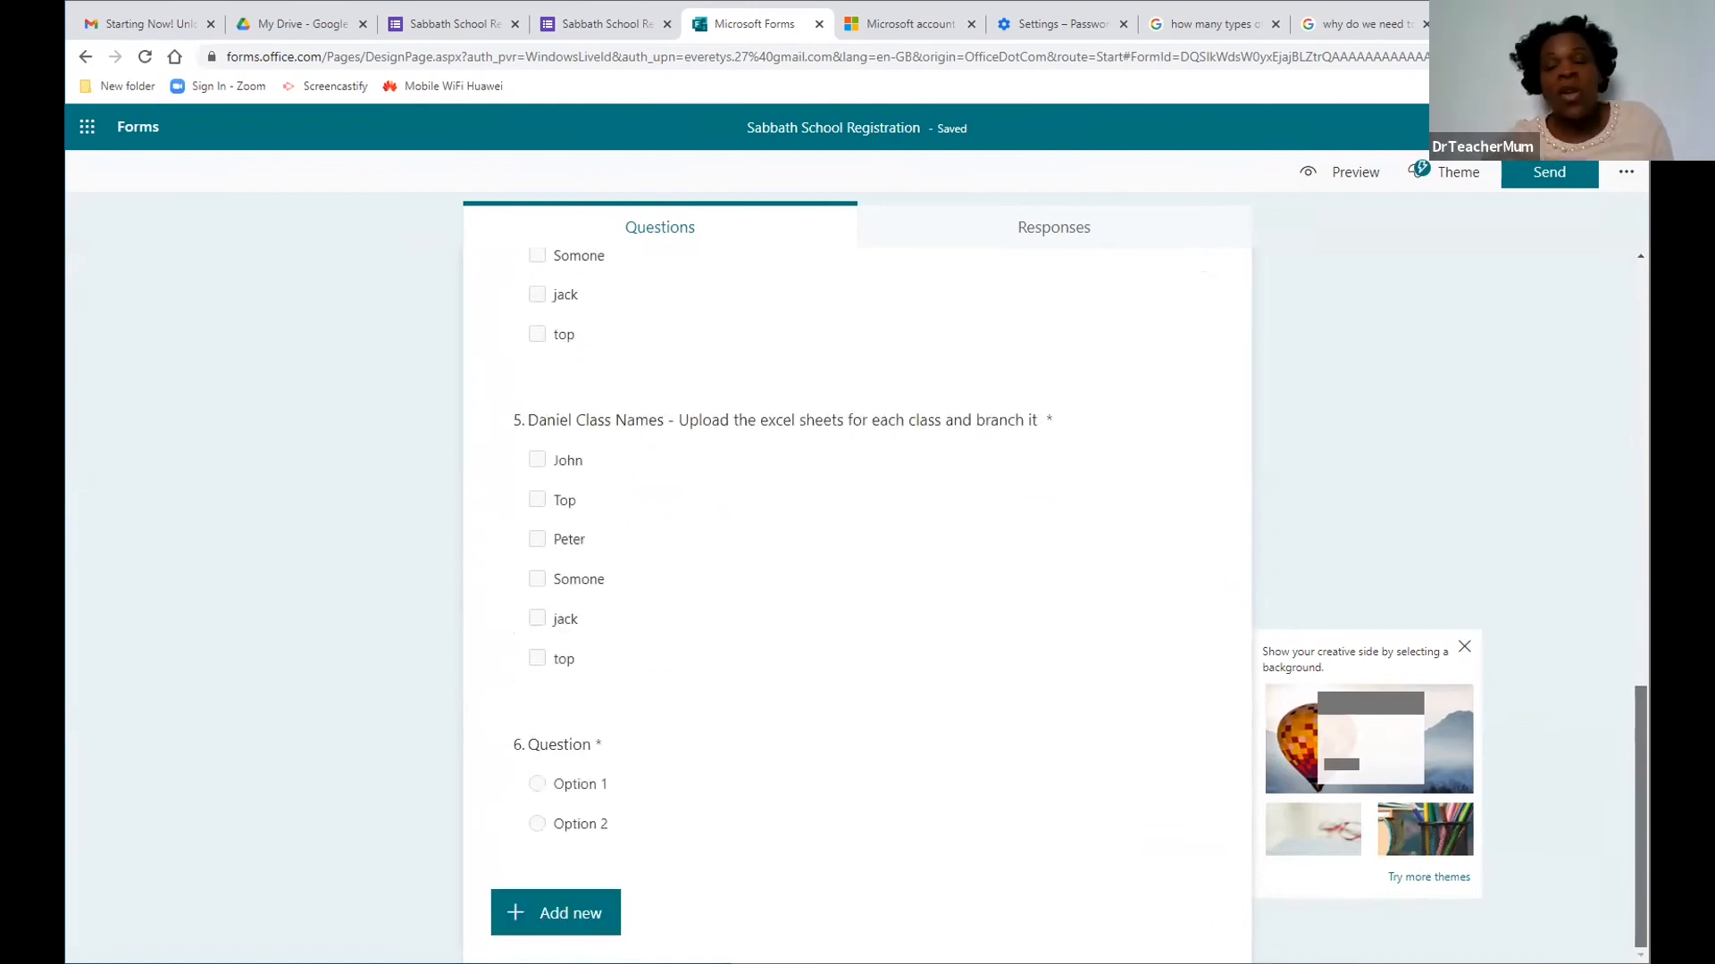
{"action": "left_click", "coordinate": [649, 539]}
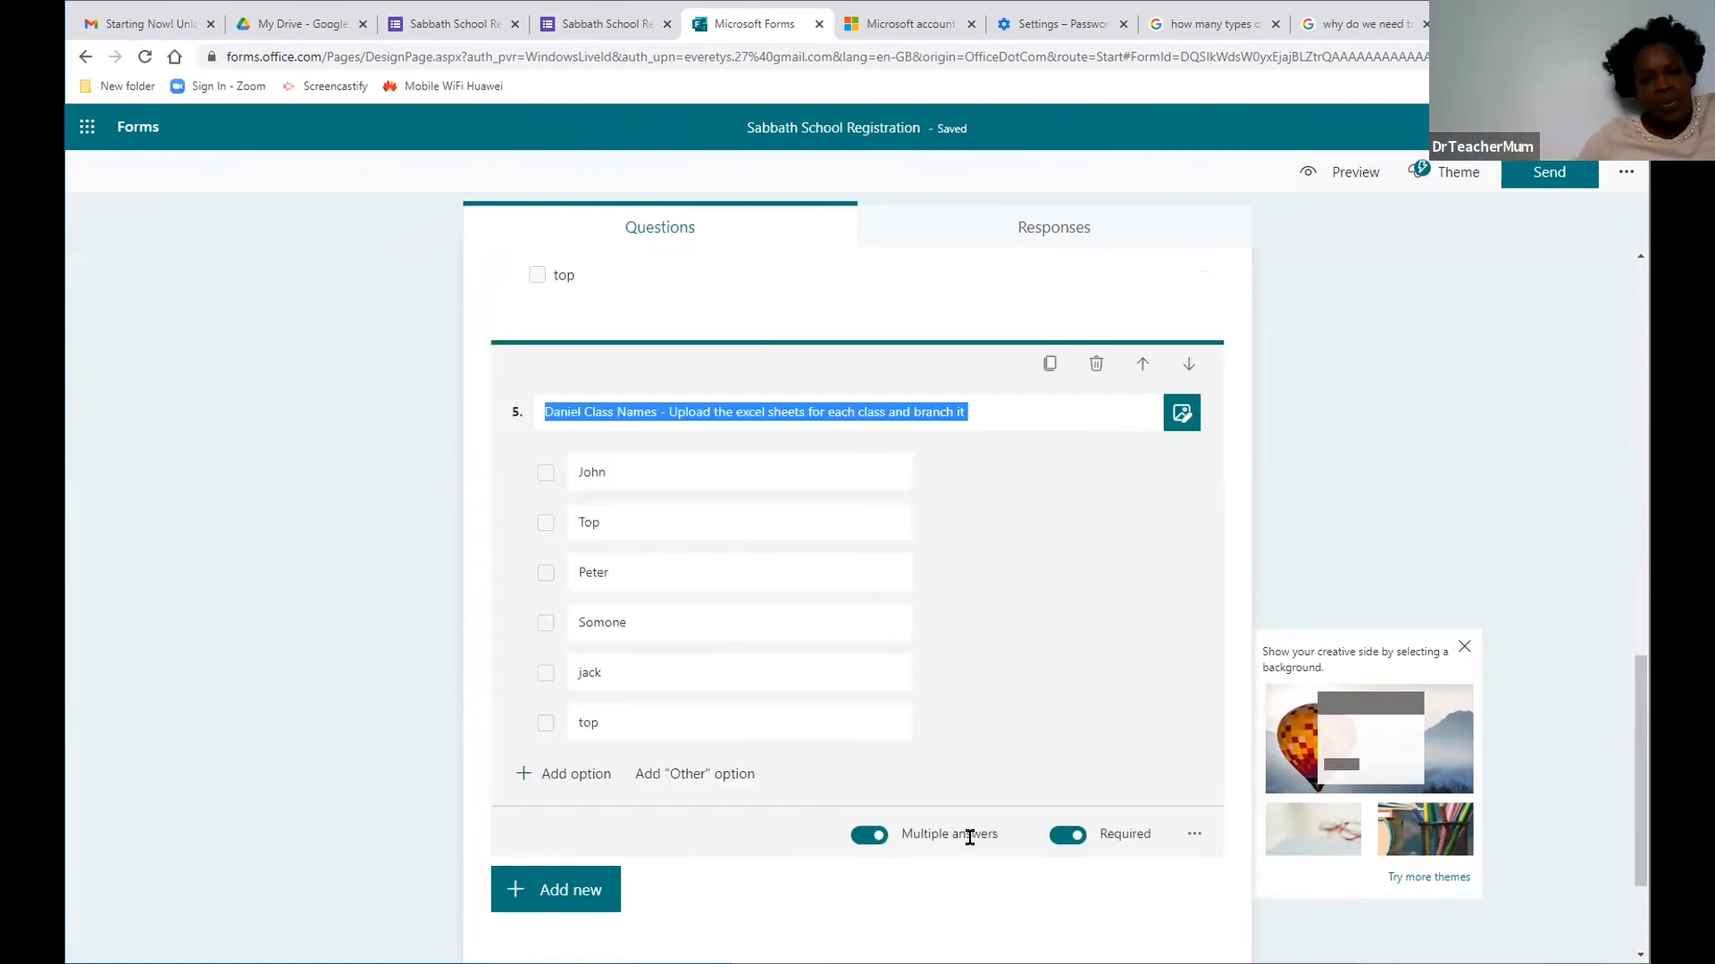
{"action": "left_click", "coordinate": [1051, 365]}
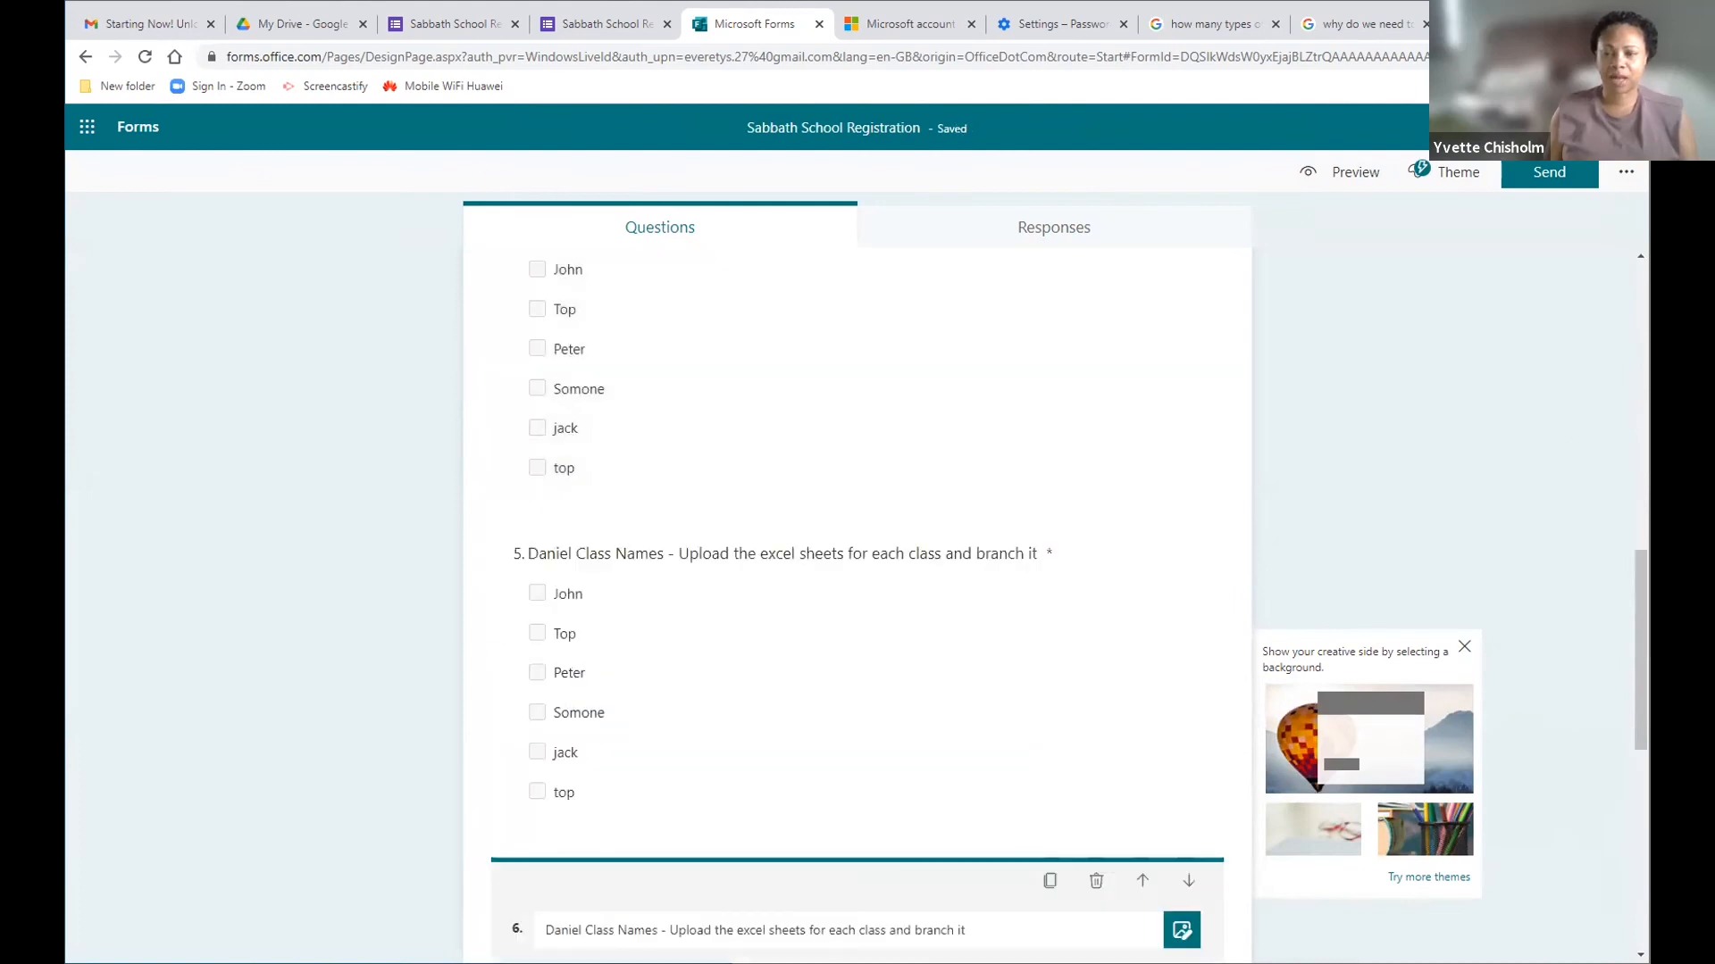
Step: Add branching to the Tick your class question so that the Daniel option goes to question 3
{"action": "left_click_drag", "start_coordinate": [1641, 652], "coordinate": [1642, 328]}
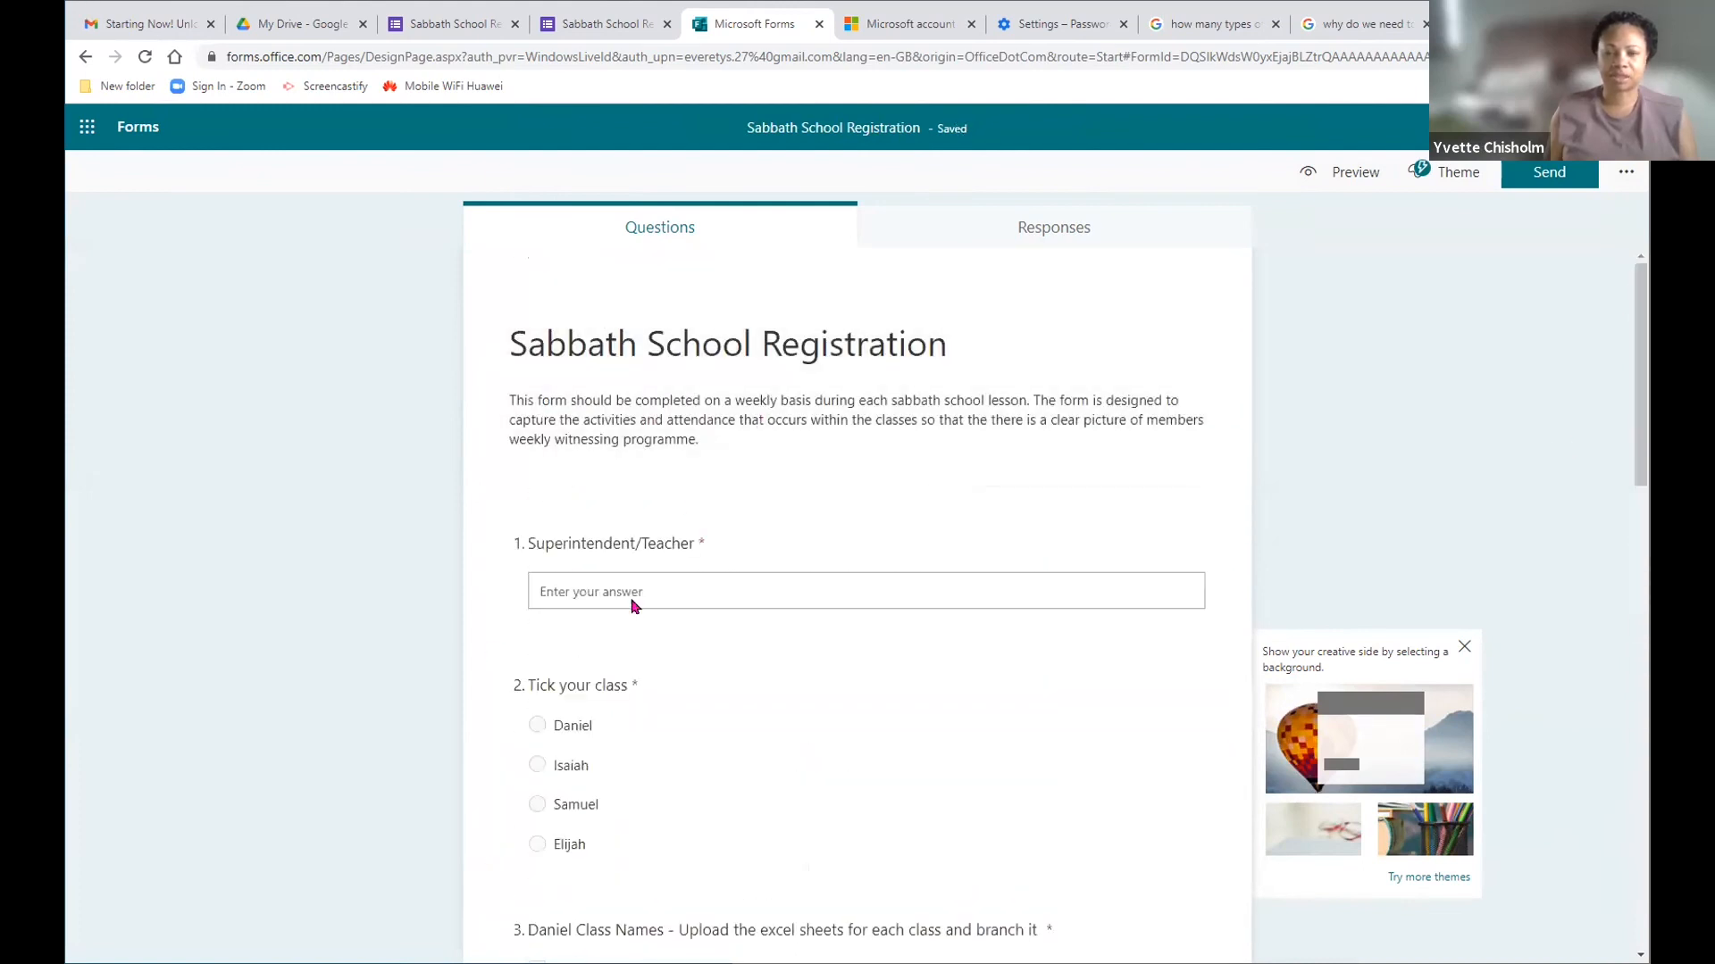
{"action": "left_click", "coordinate": [668, 789]}
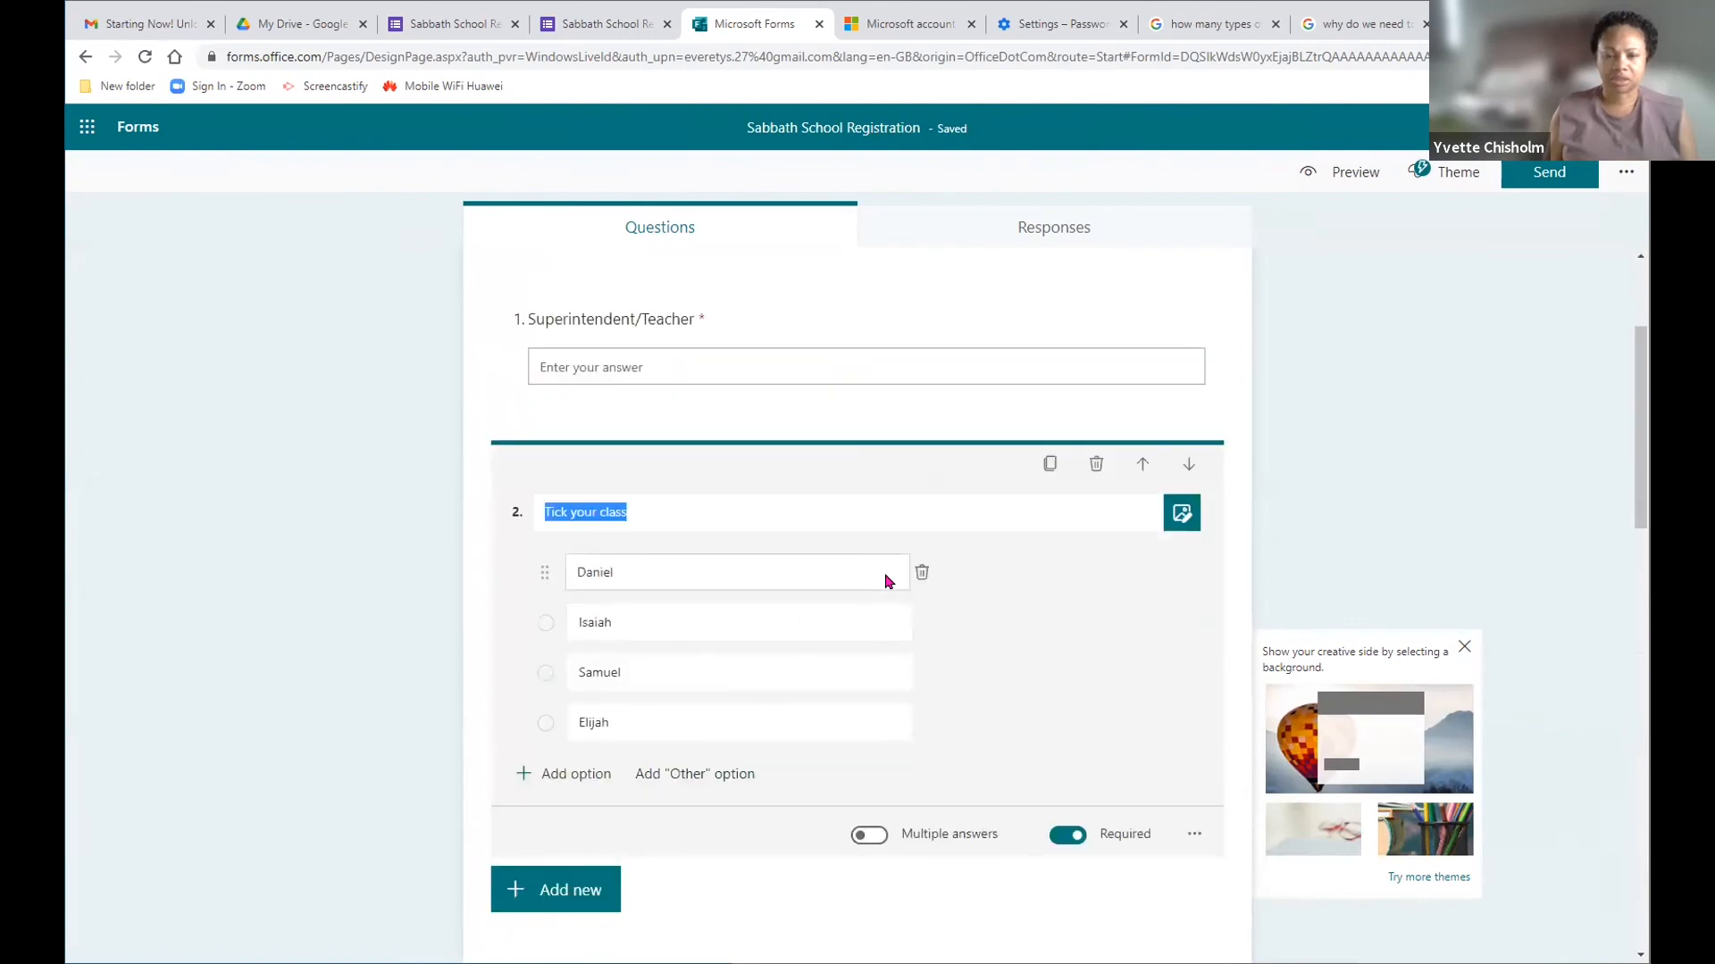
{"action": "left_click", "coordinate": [1197, 834]}
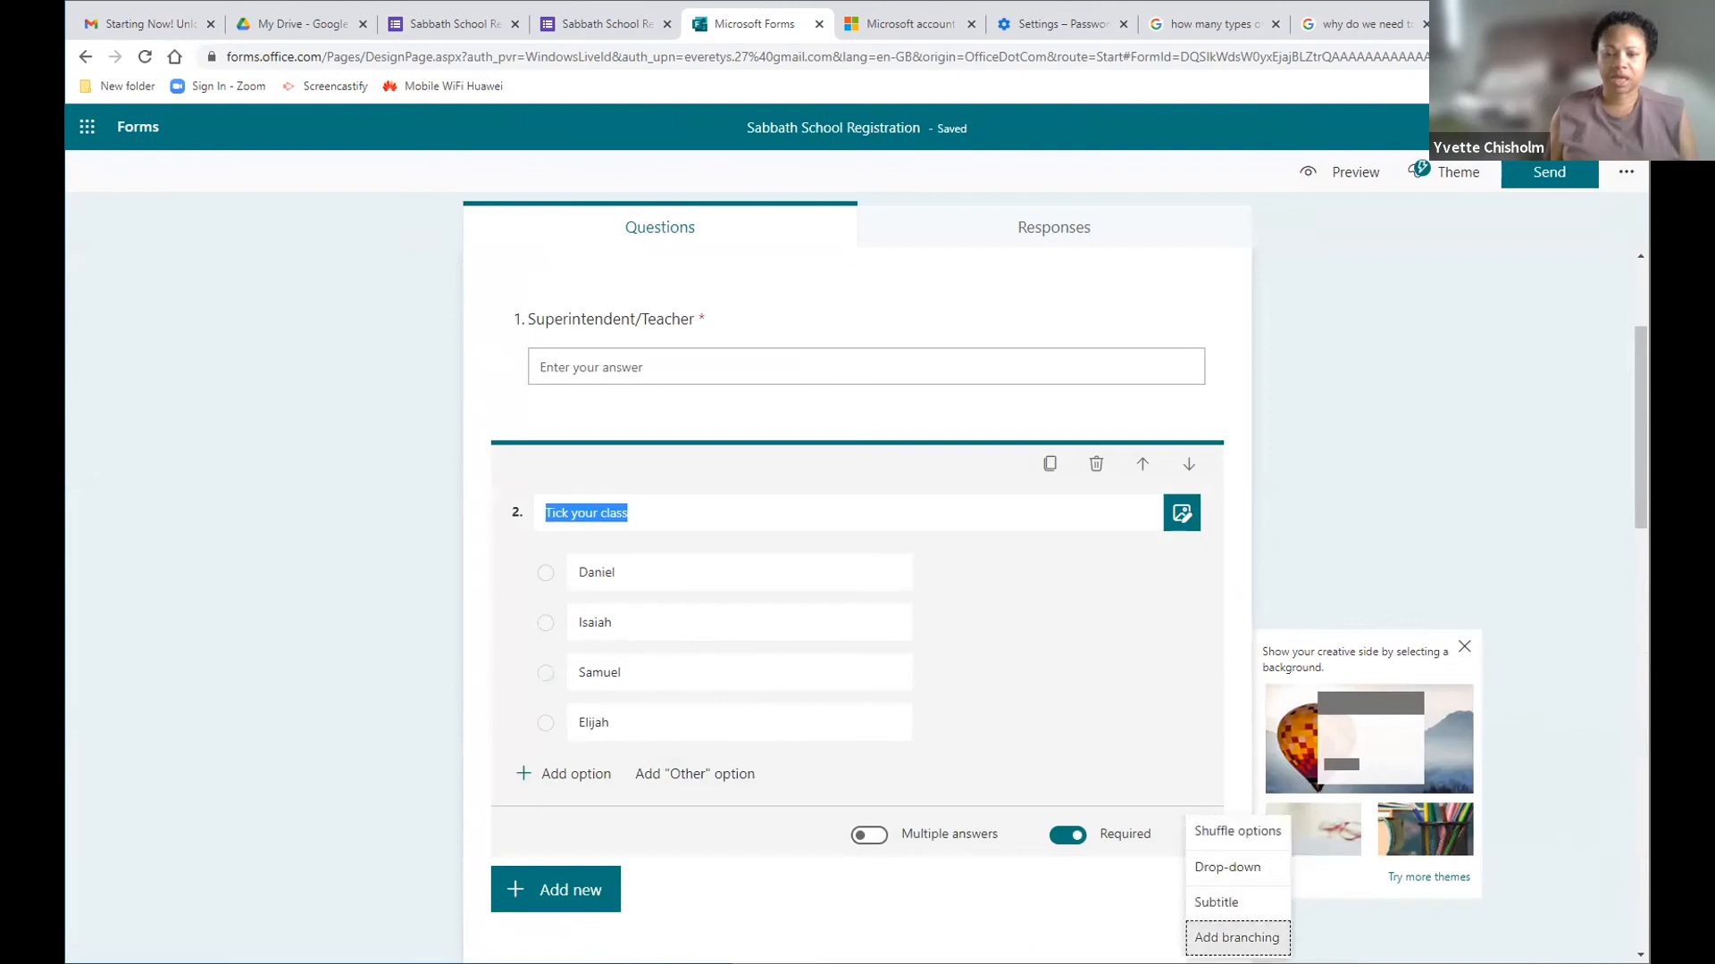
{"action": "key", "text": "Return"}
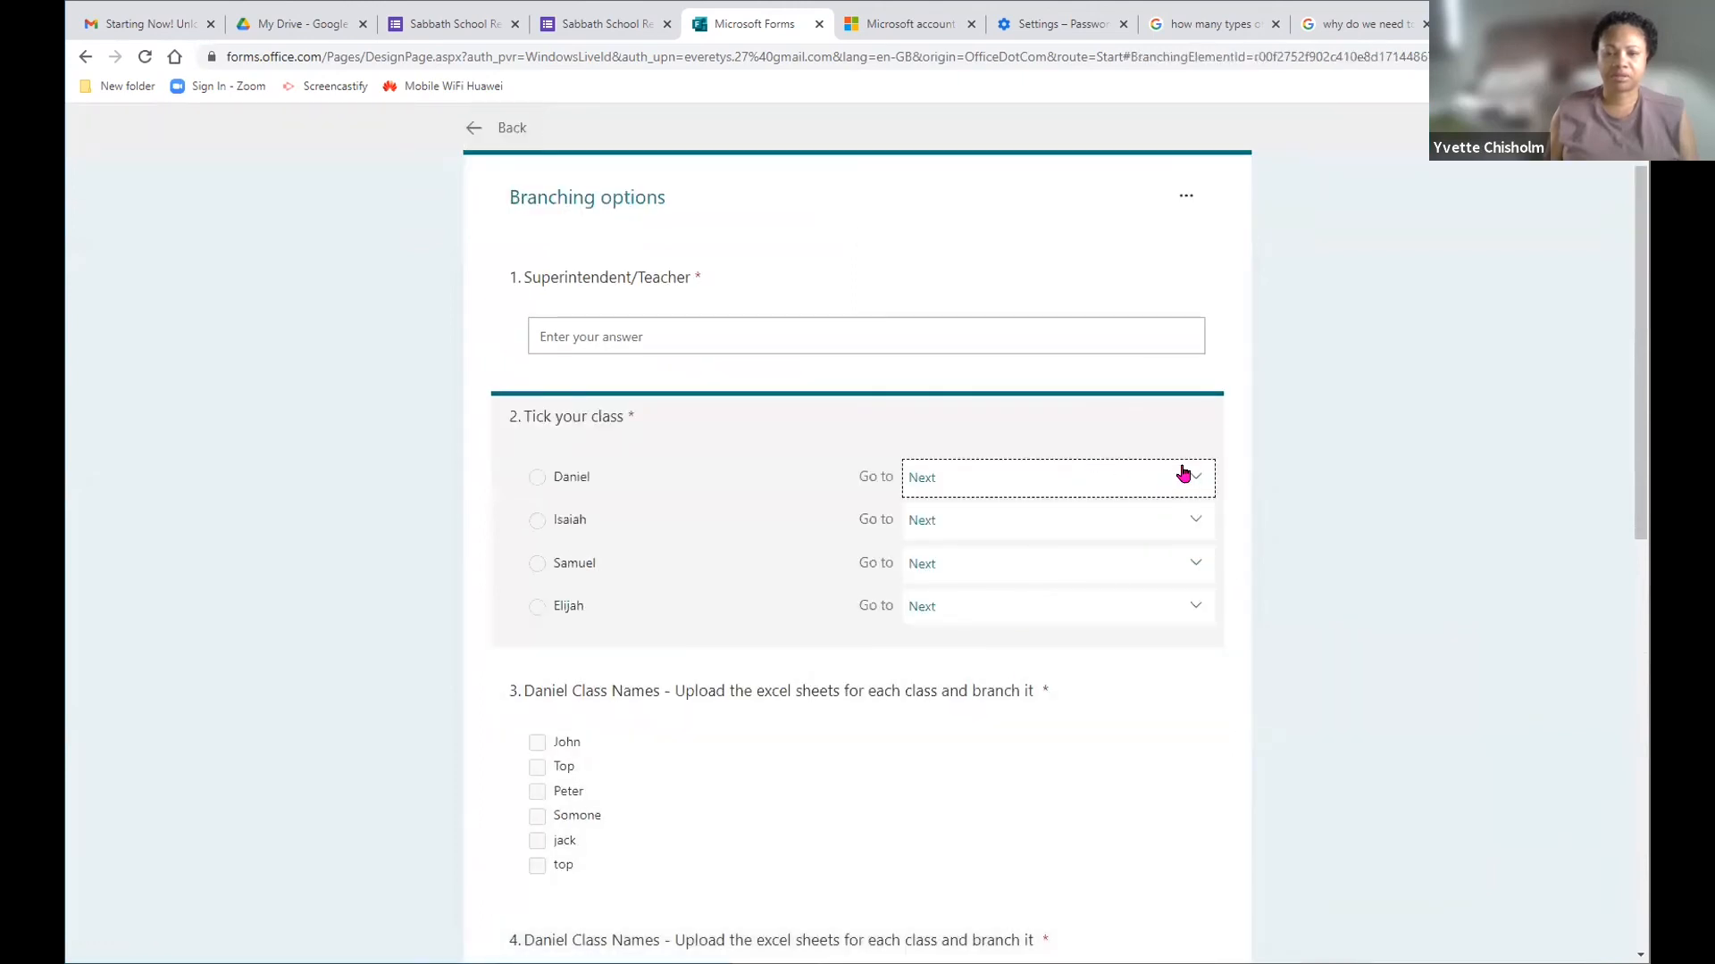
{"action": "left_click", "coordinate": [1188, 477]}
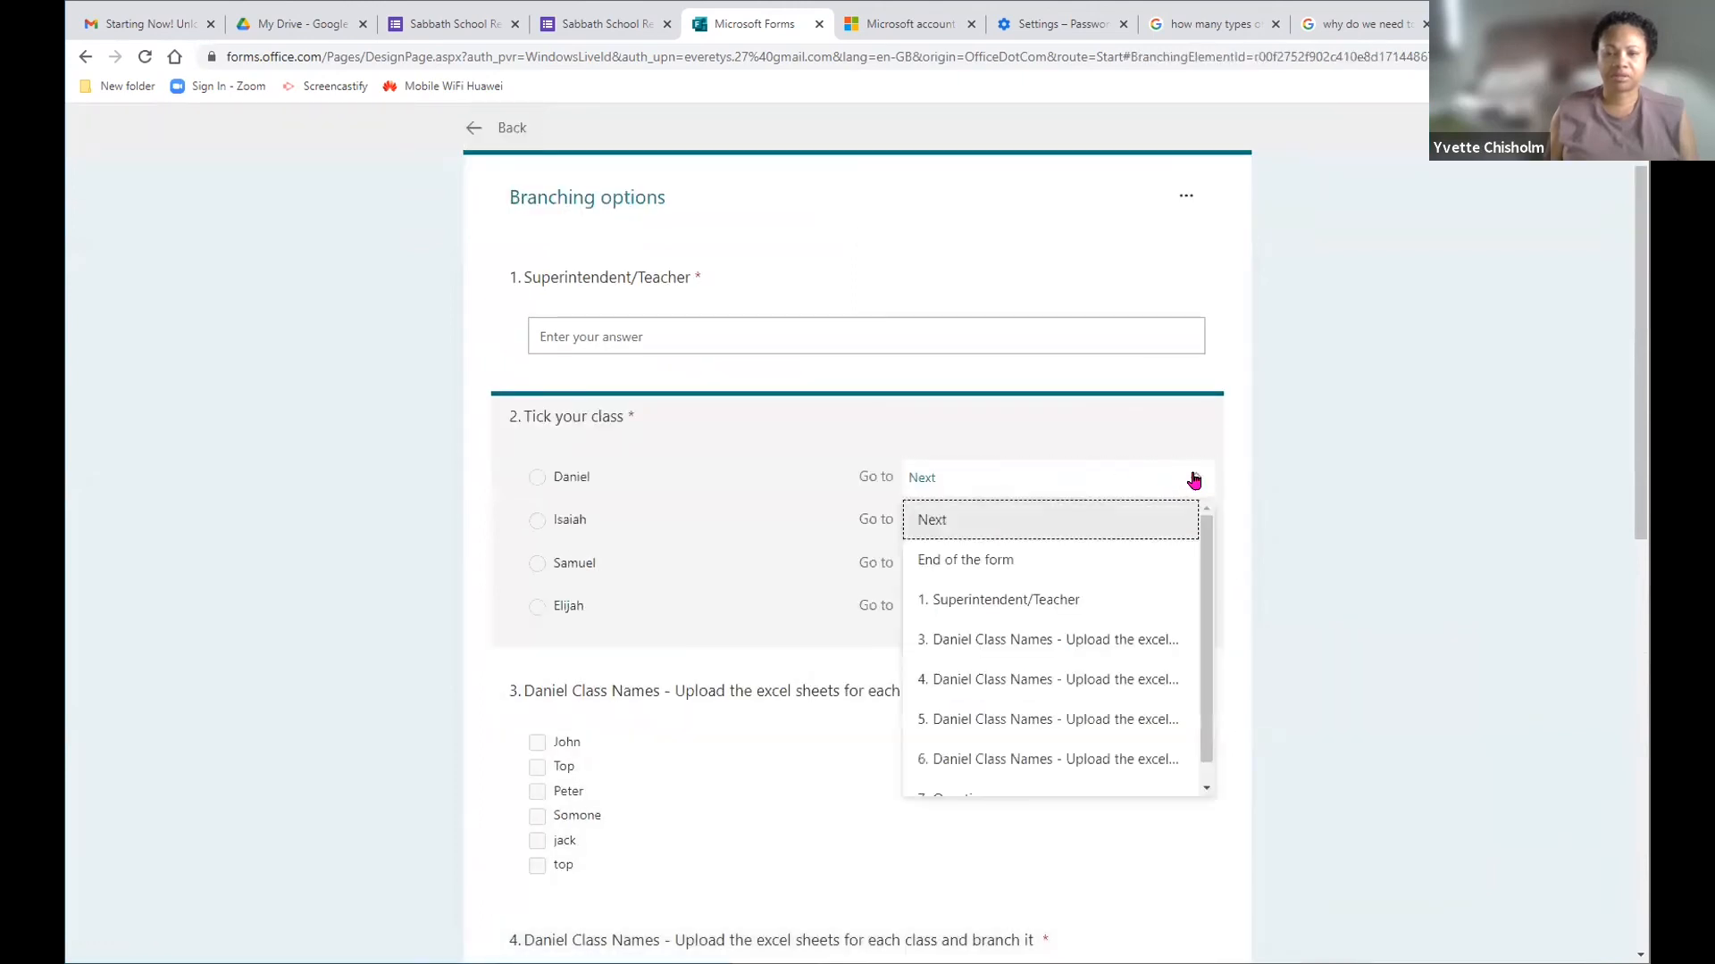
{"action": "left_click", "coordinate": [1069, 642]}
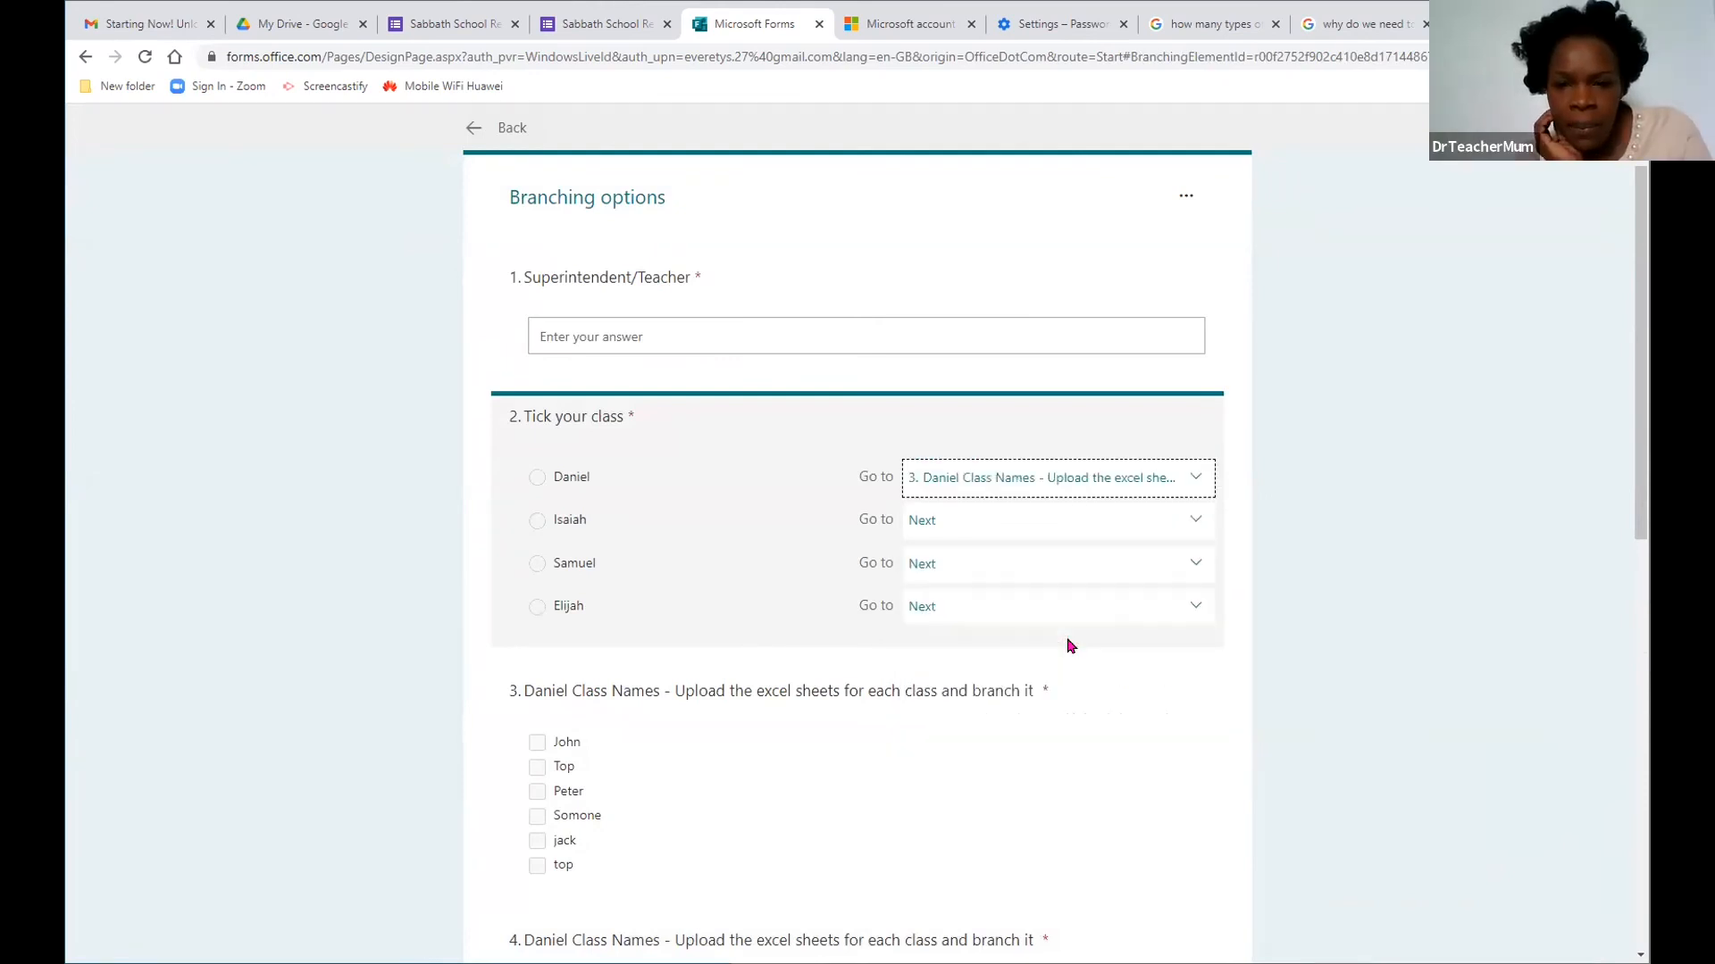
Step: Set the branching for Isaiah to question 4, Samuel to question 5 and Elijah to question 6
{"action": "left_click", "coordinate": [1188, 518]}
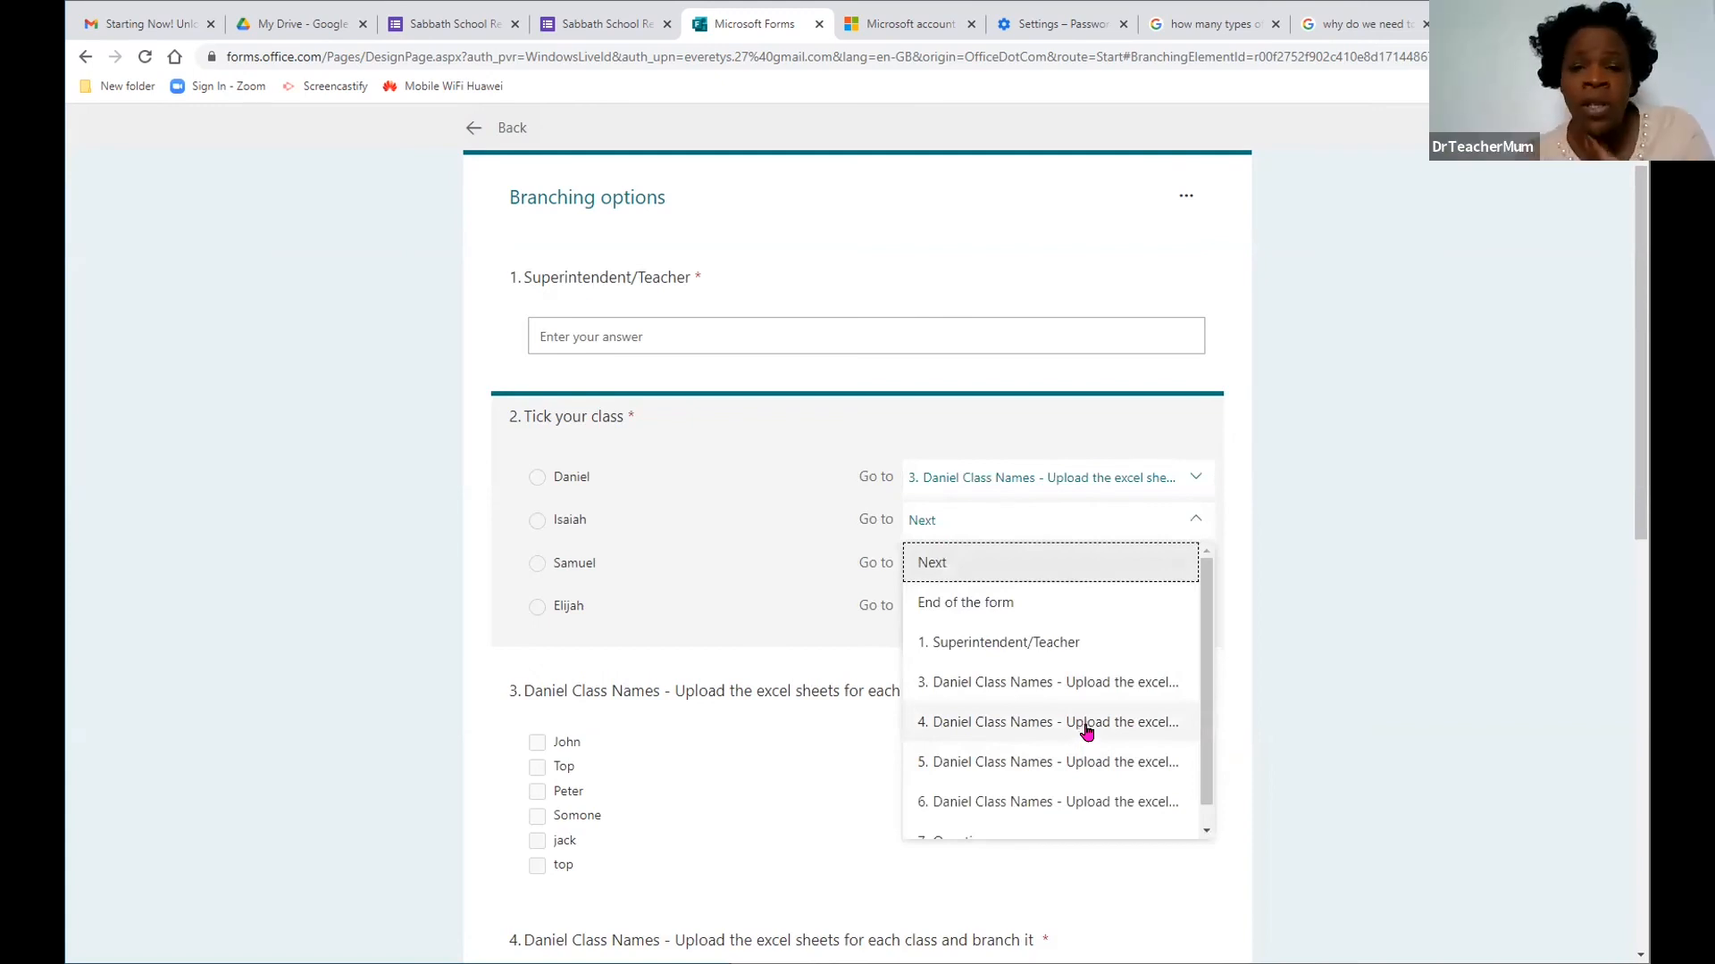
{"action": "left_click", "coordinate": [1088, 725]}
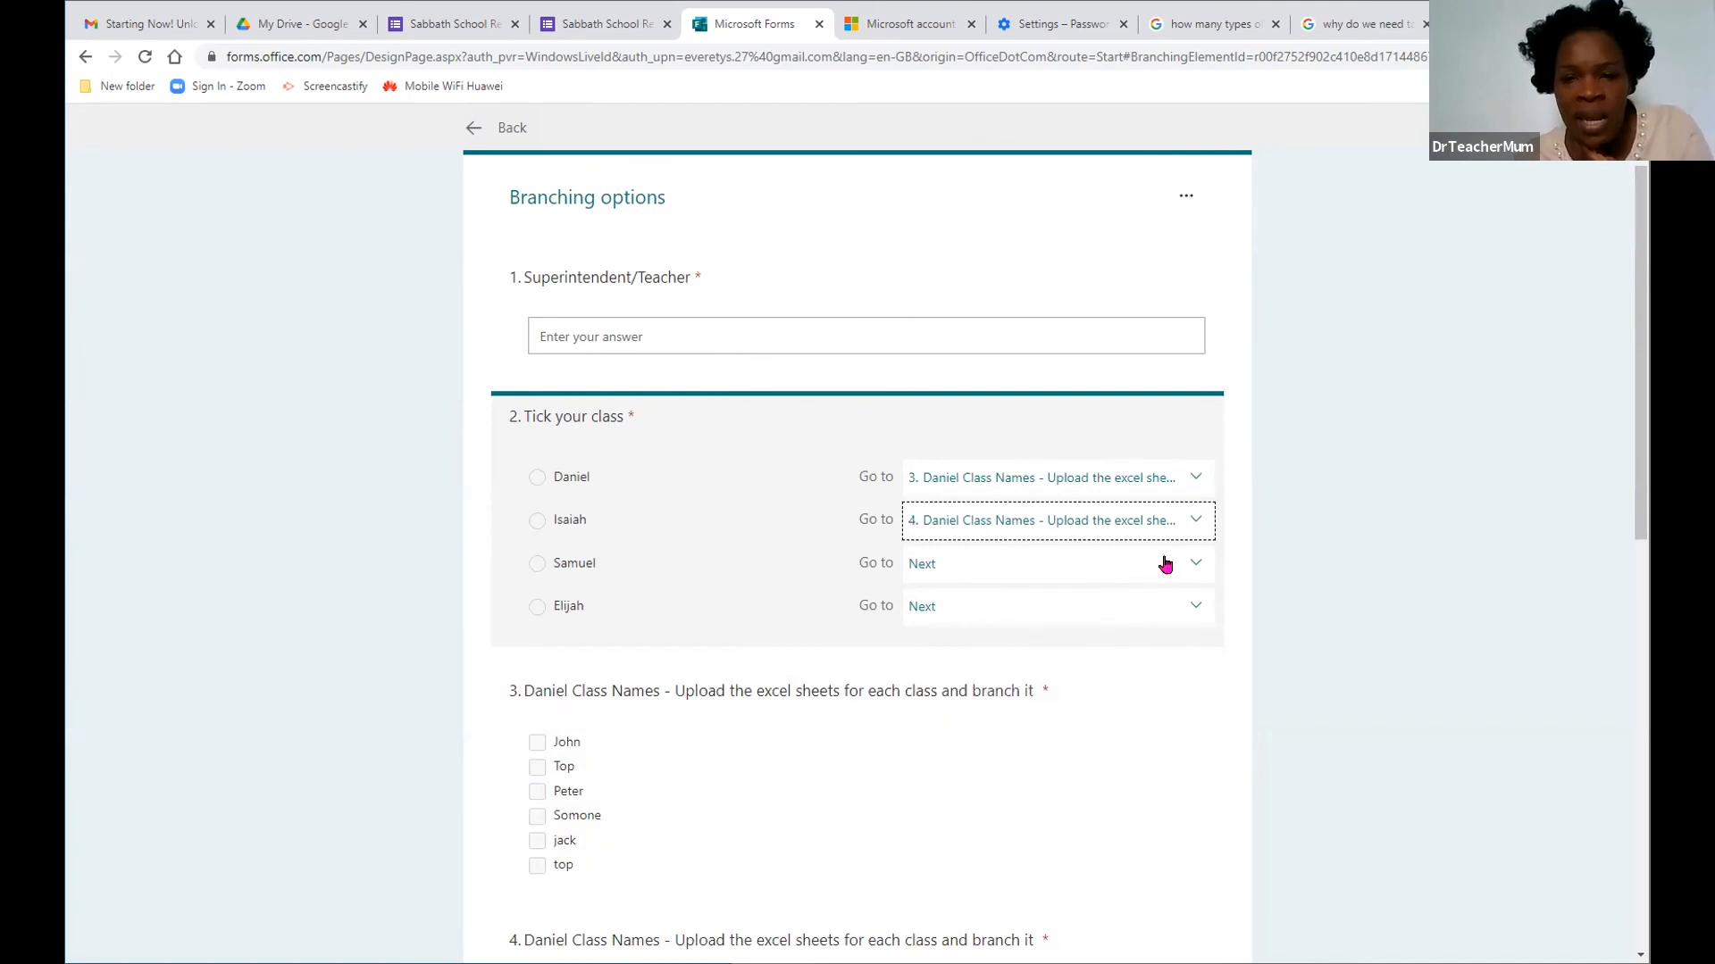
{"action": "left_click", "coordinate": [1192, 568]}
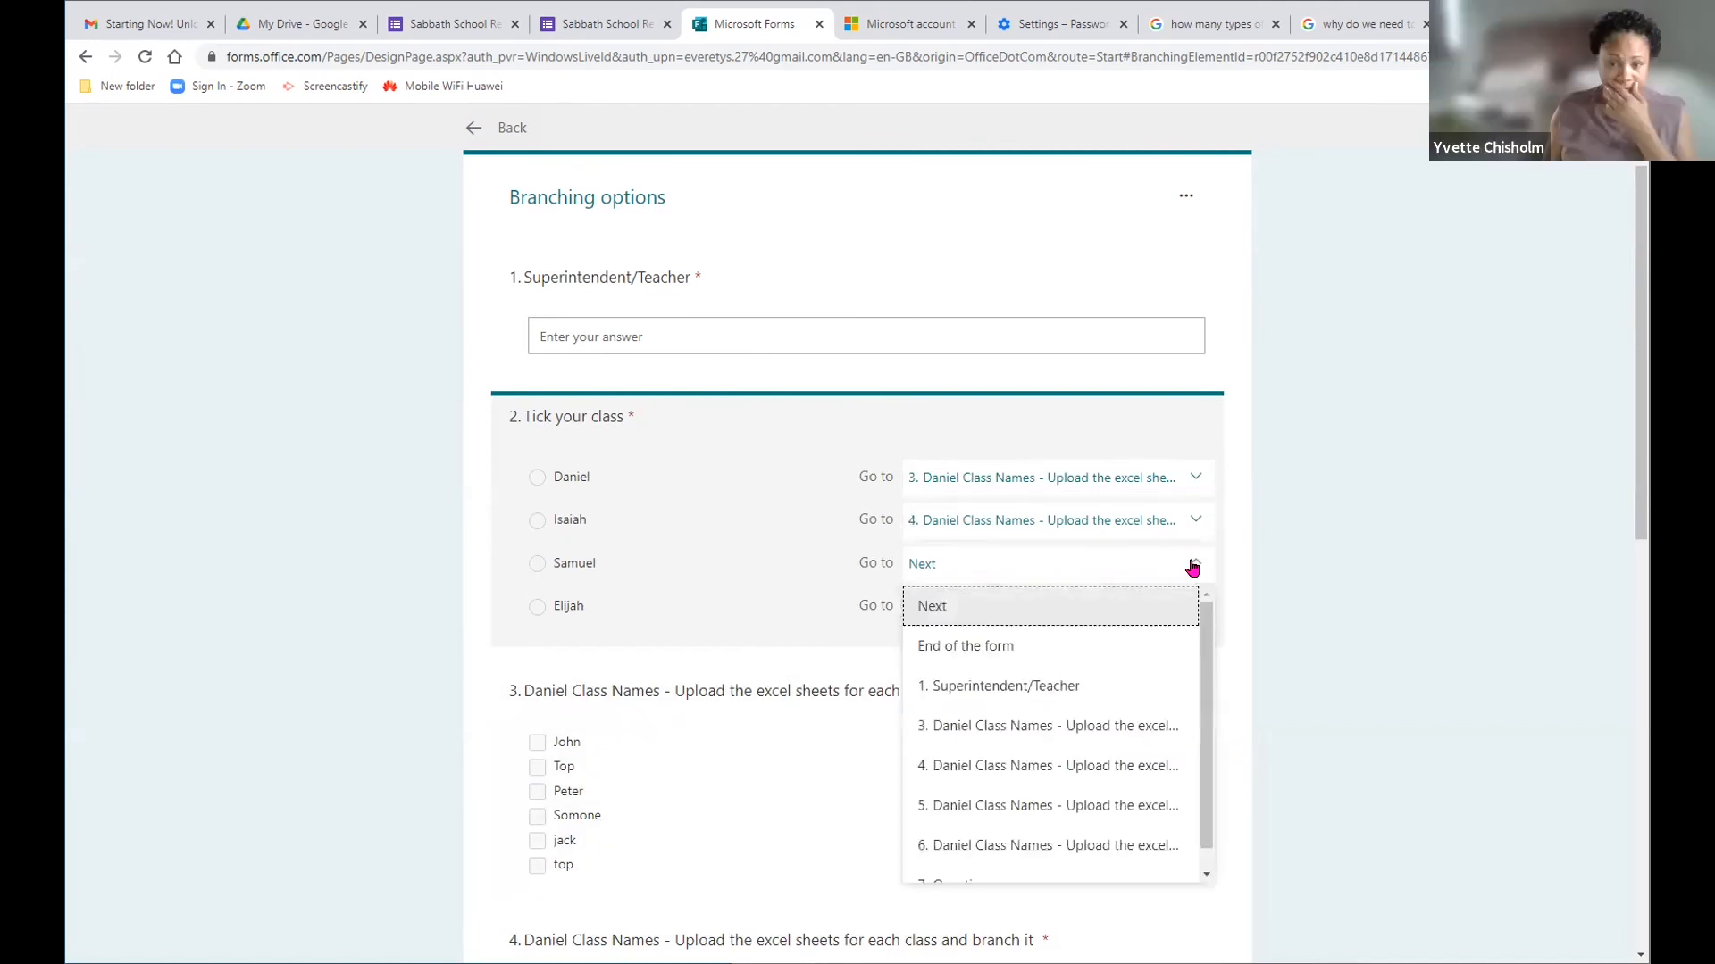
{"action": "left_click", "coordinate": [1041, 811]}
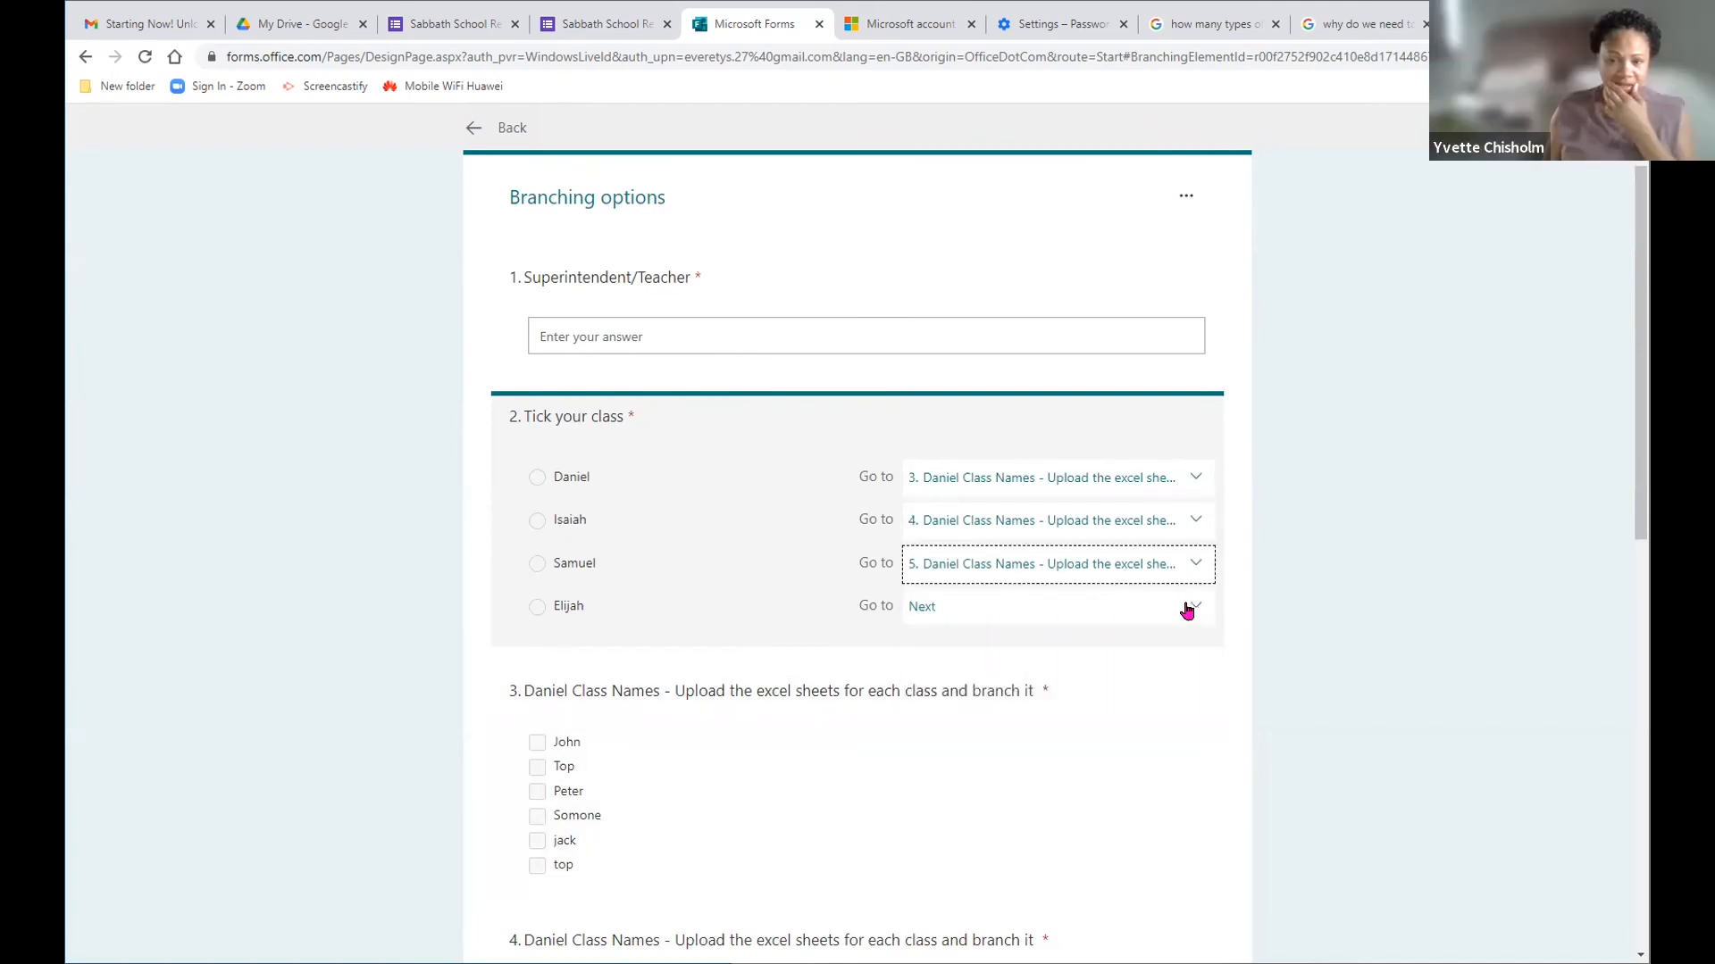
{"action": "left_click", "coordinate": [1181, 607]}
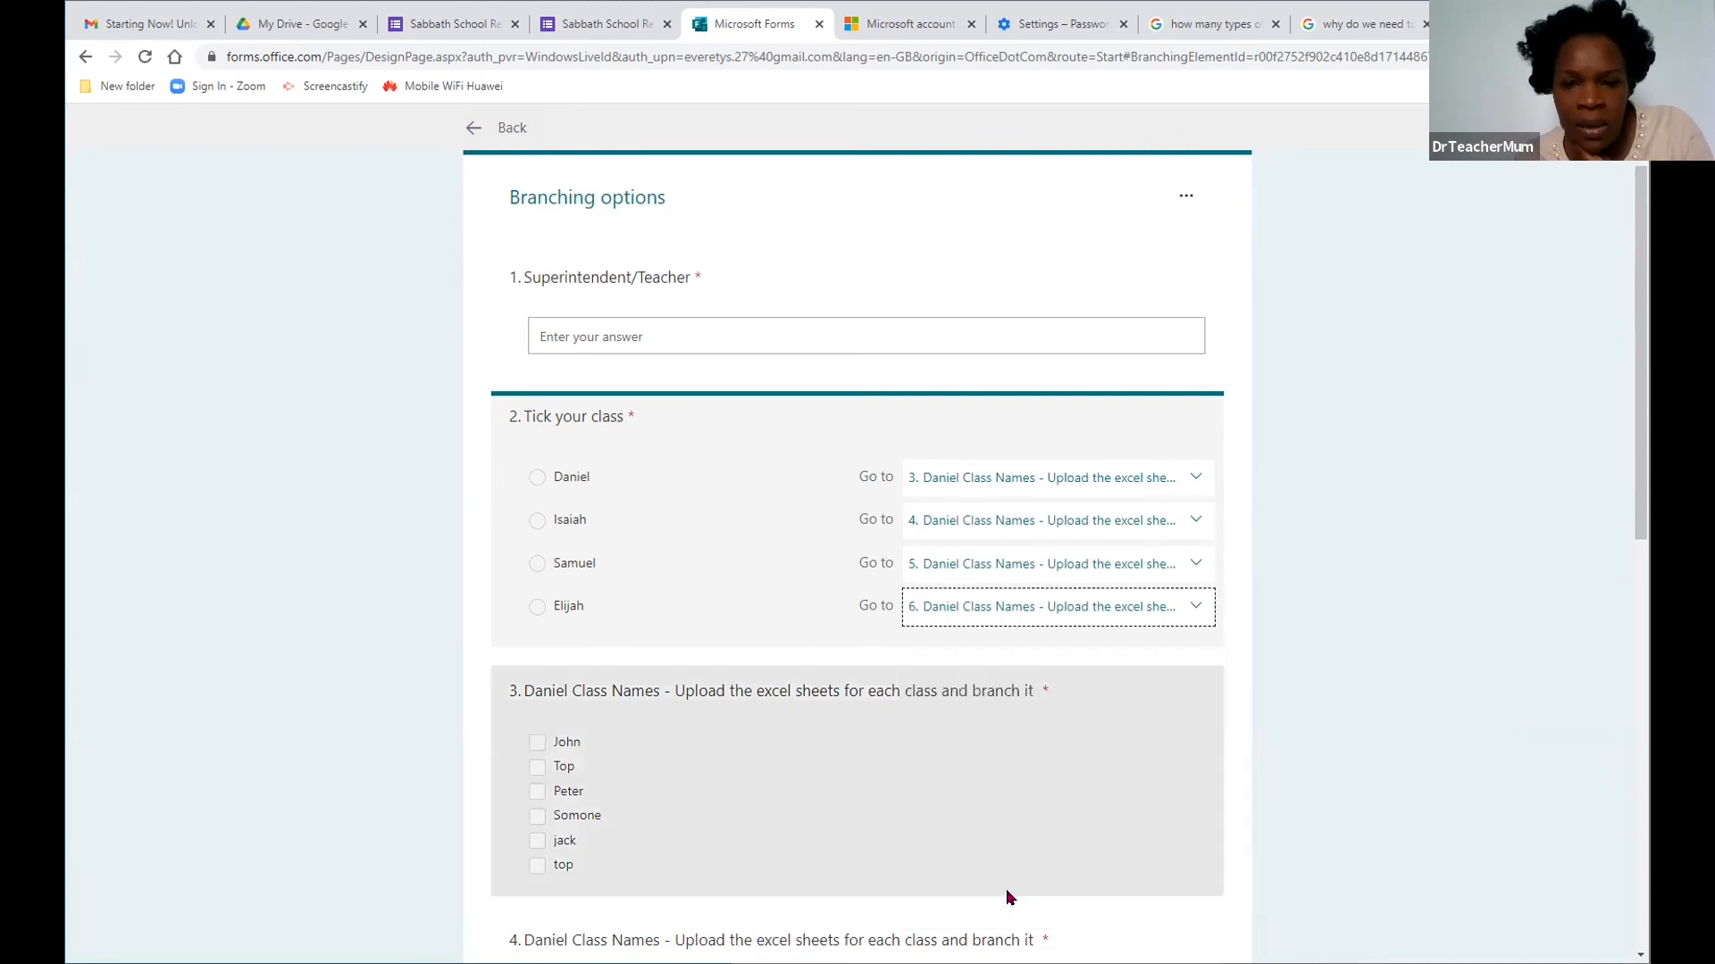
{"action": "left_click", "coordinate": [1006, 890]}
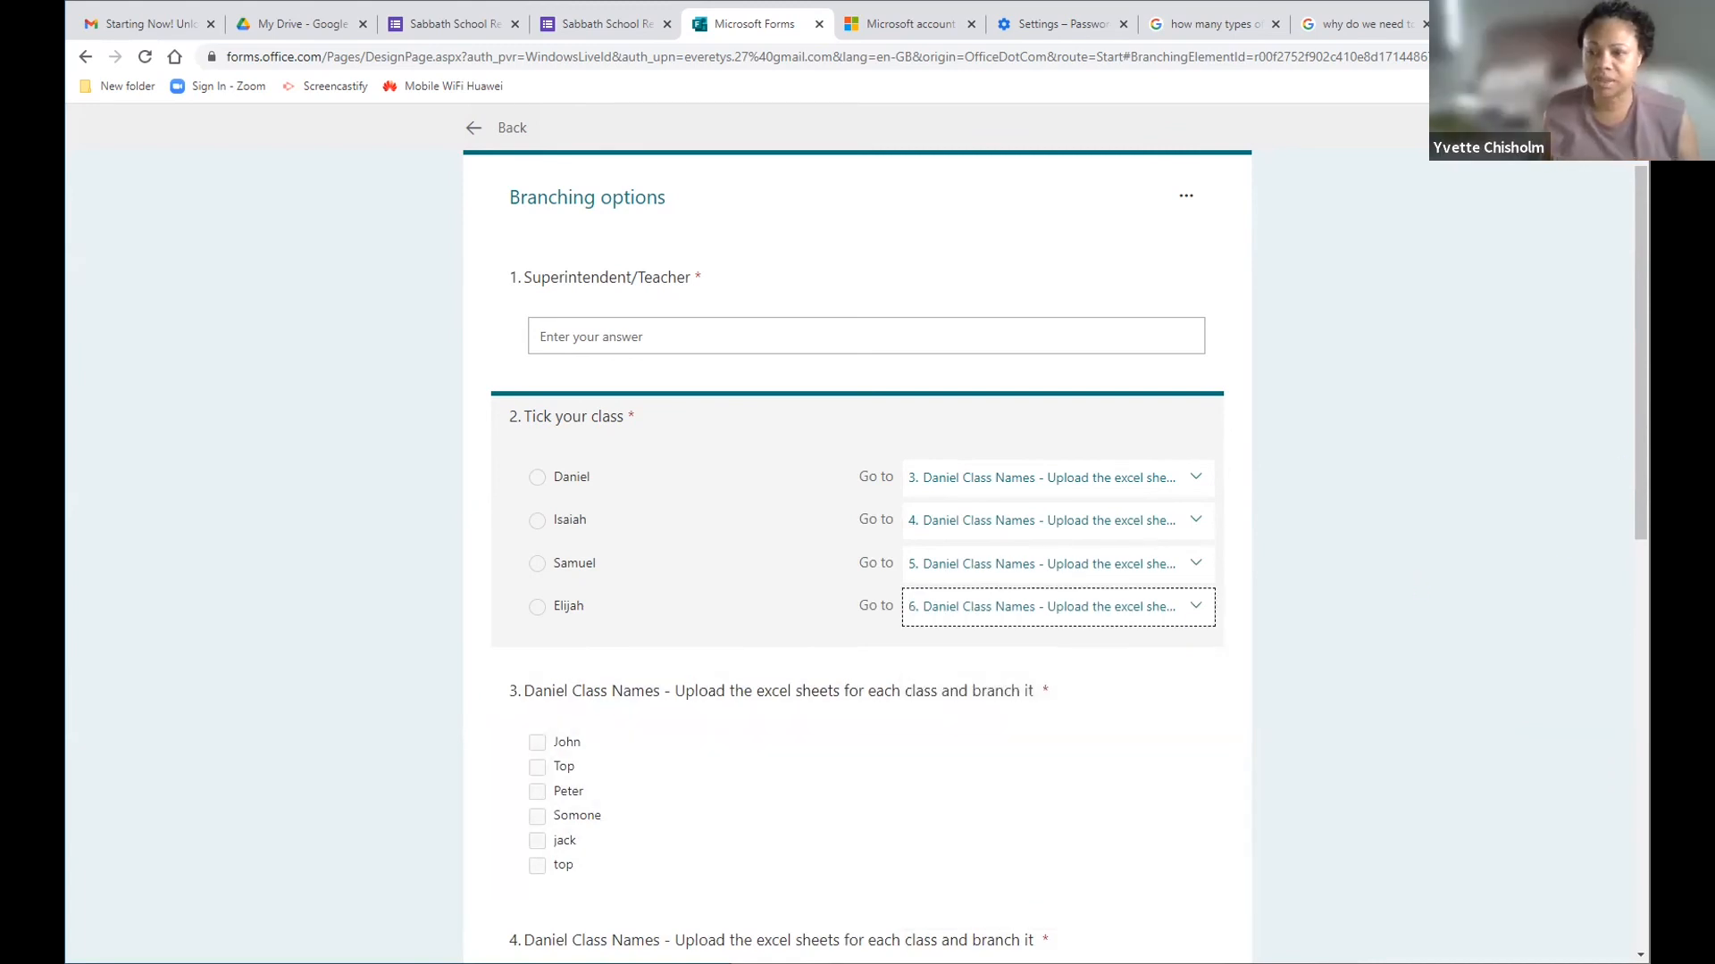
{"action": "left_click_drag", "start_coordinate": [1643, 447], "coordinate": [1614, 284]}
{"action": "left_click", "coordinate": [840, 217]}
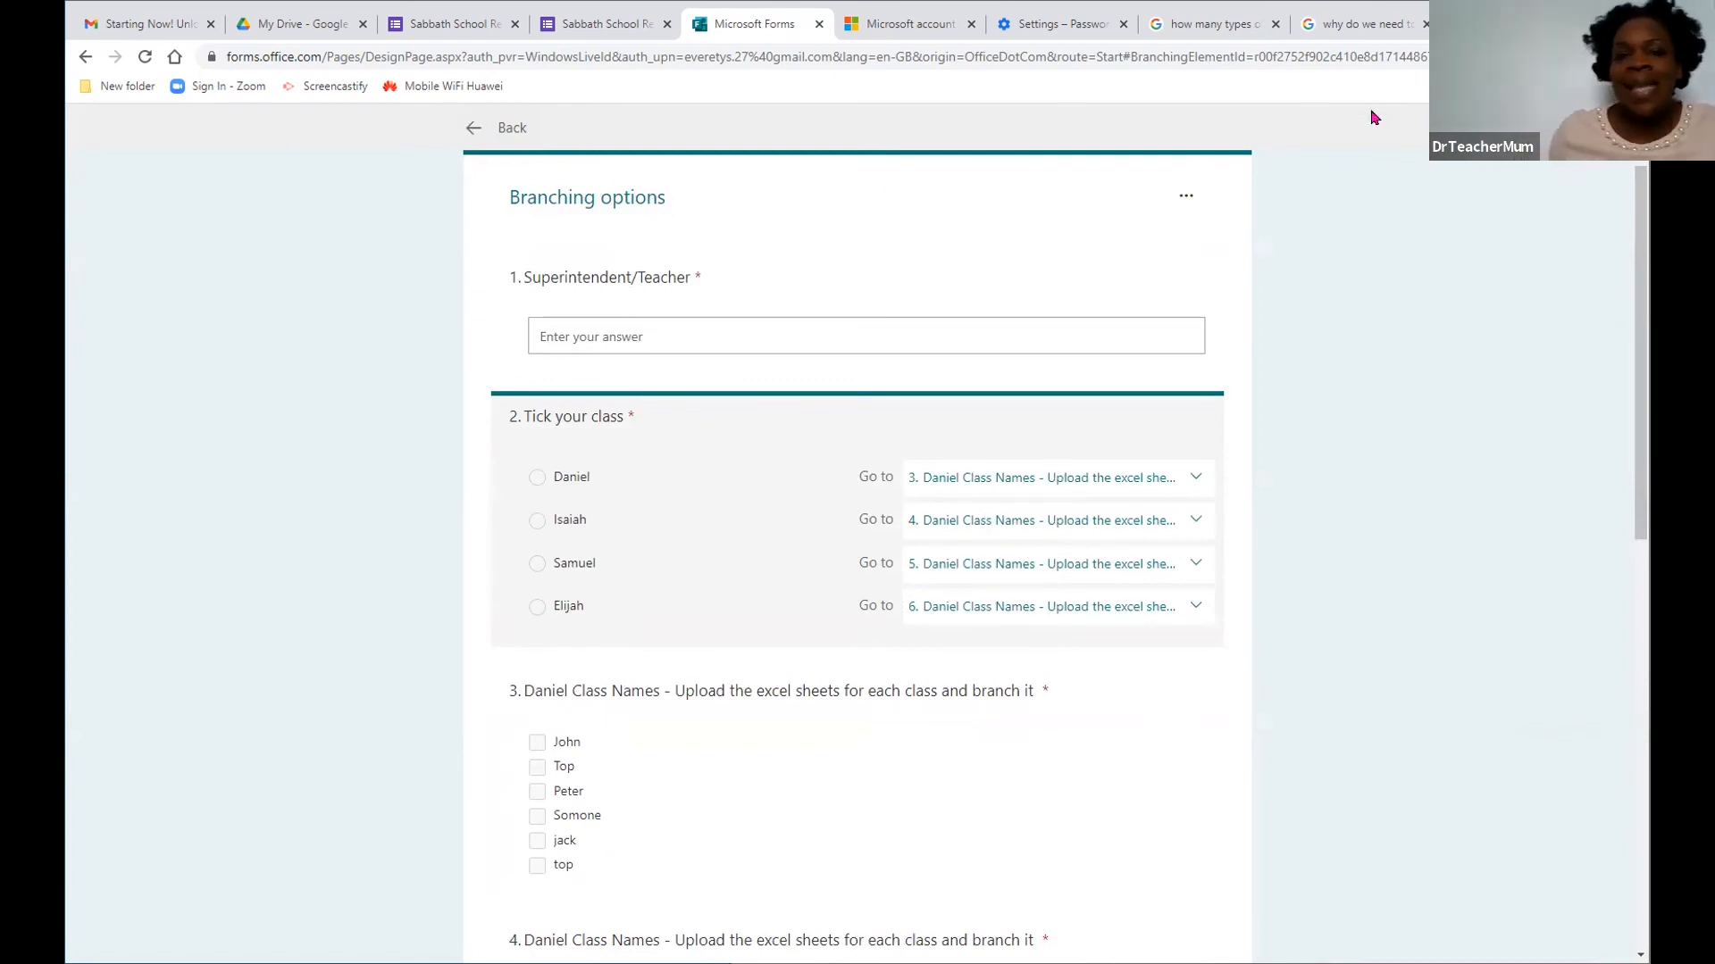
{"action": "left_click", "coordinate": [1183, 197]}
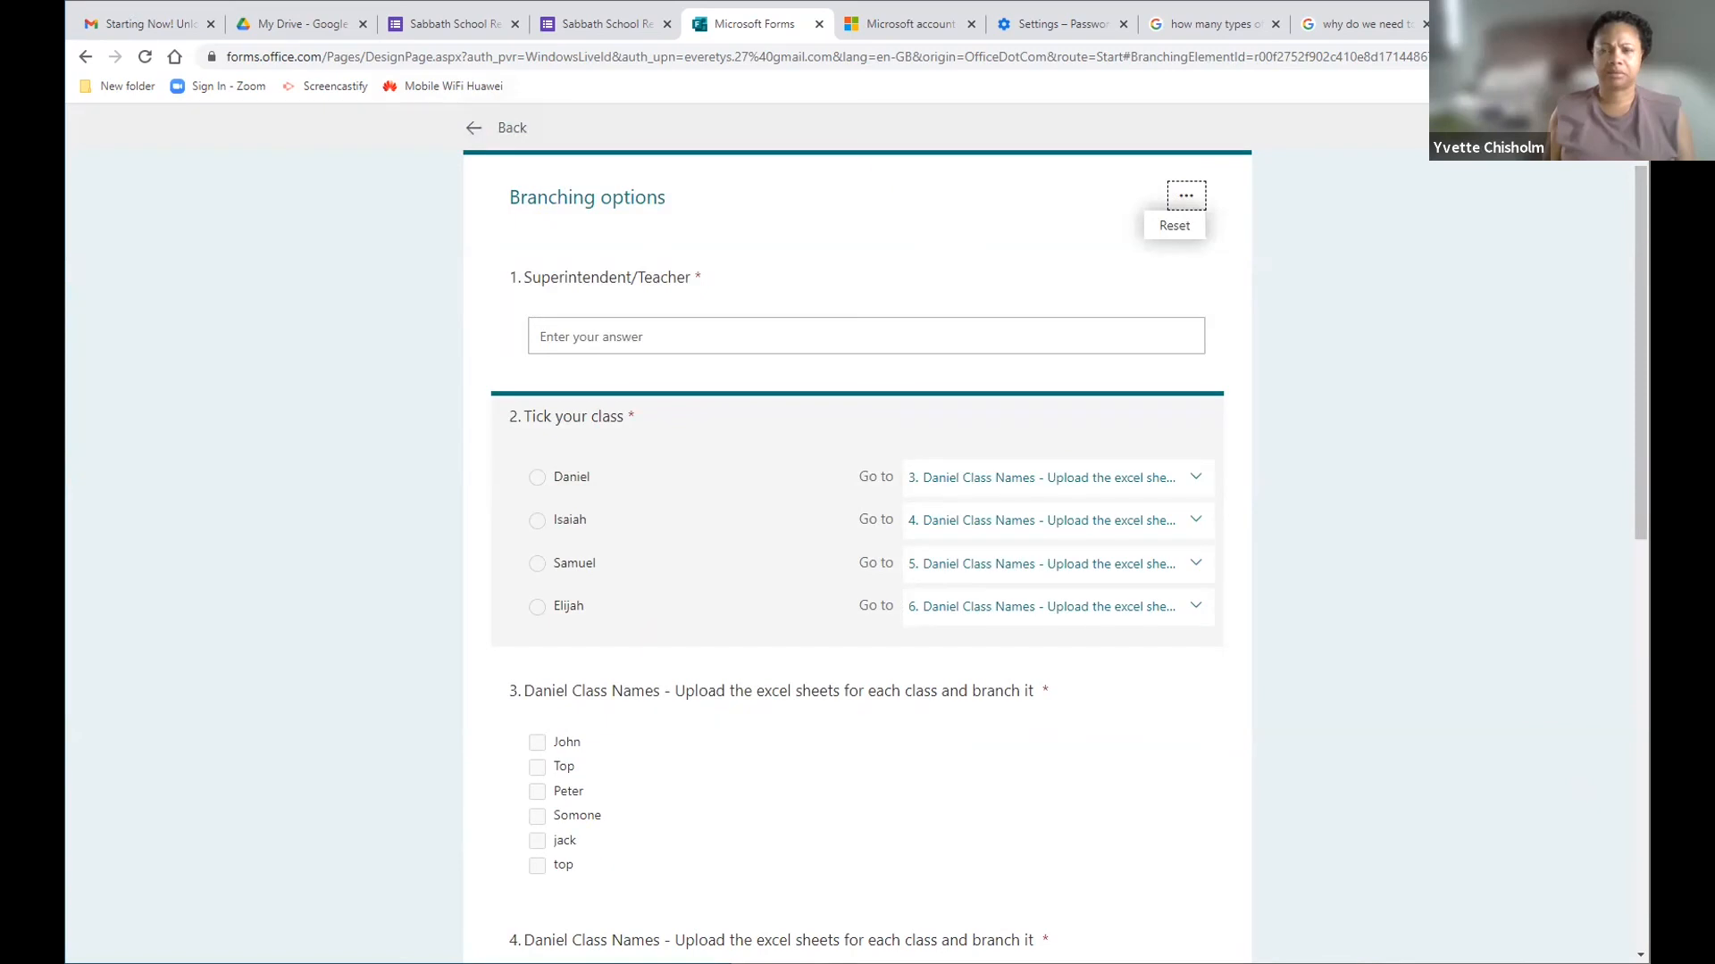
{"action": "left_click_drag", "start_coordinate": [1641, 268], "coordinate": [1638, 429]}
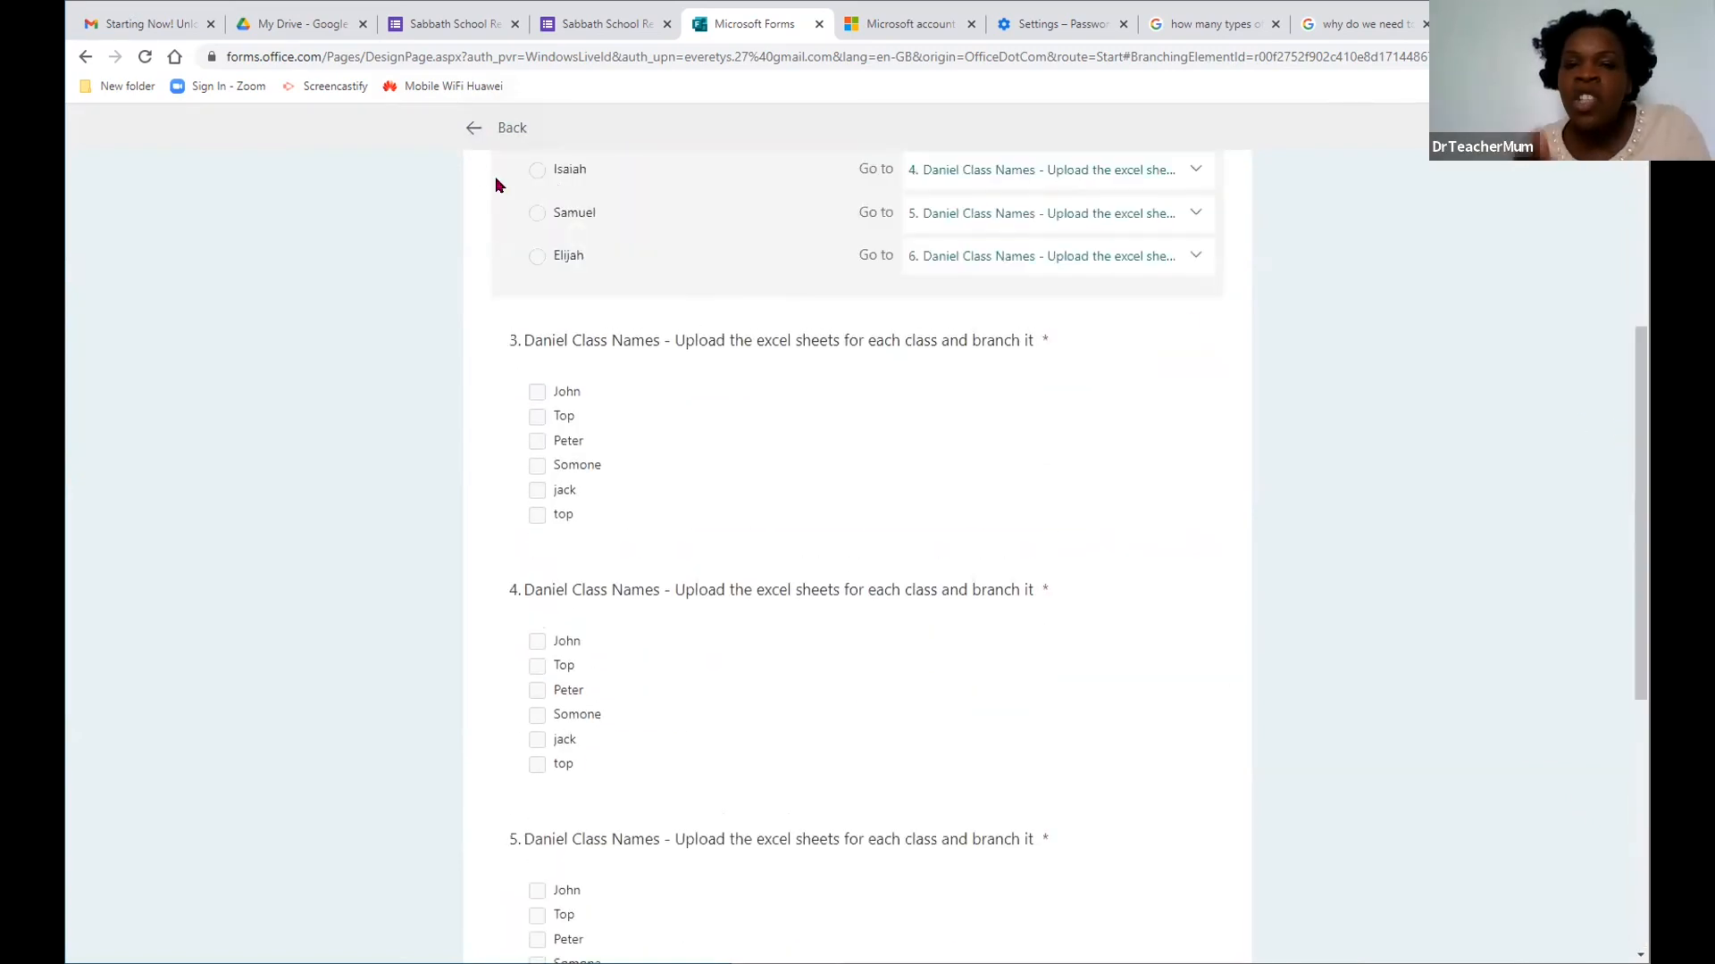
Step: Return from the branching options to the form editor, look over the questions and preview the form
{"action": "left_click", "coordinate": [473, 127]}
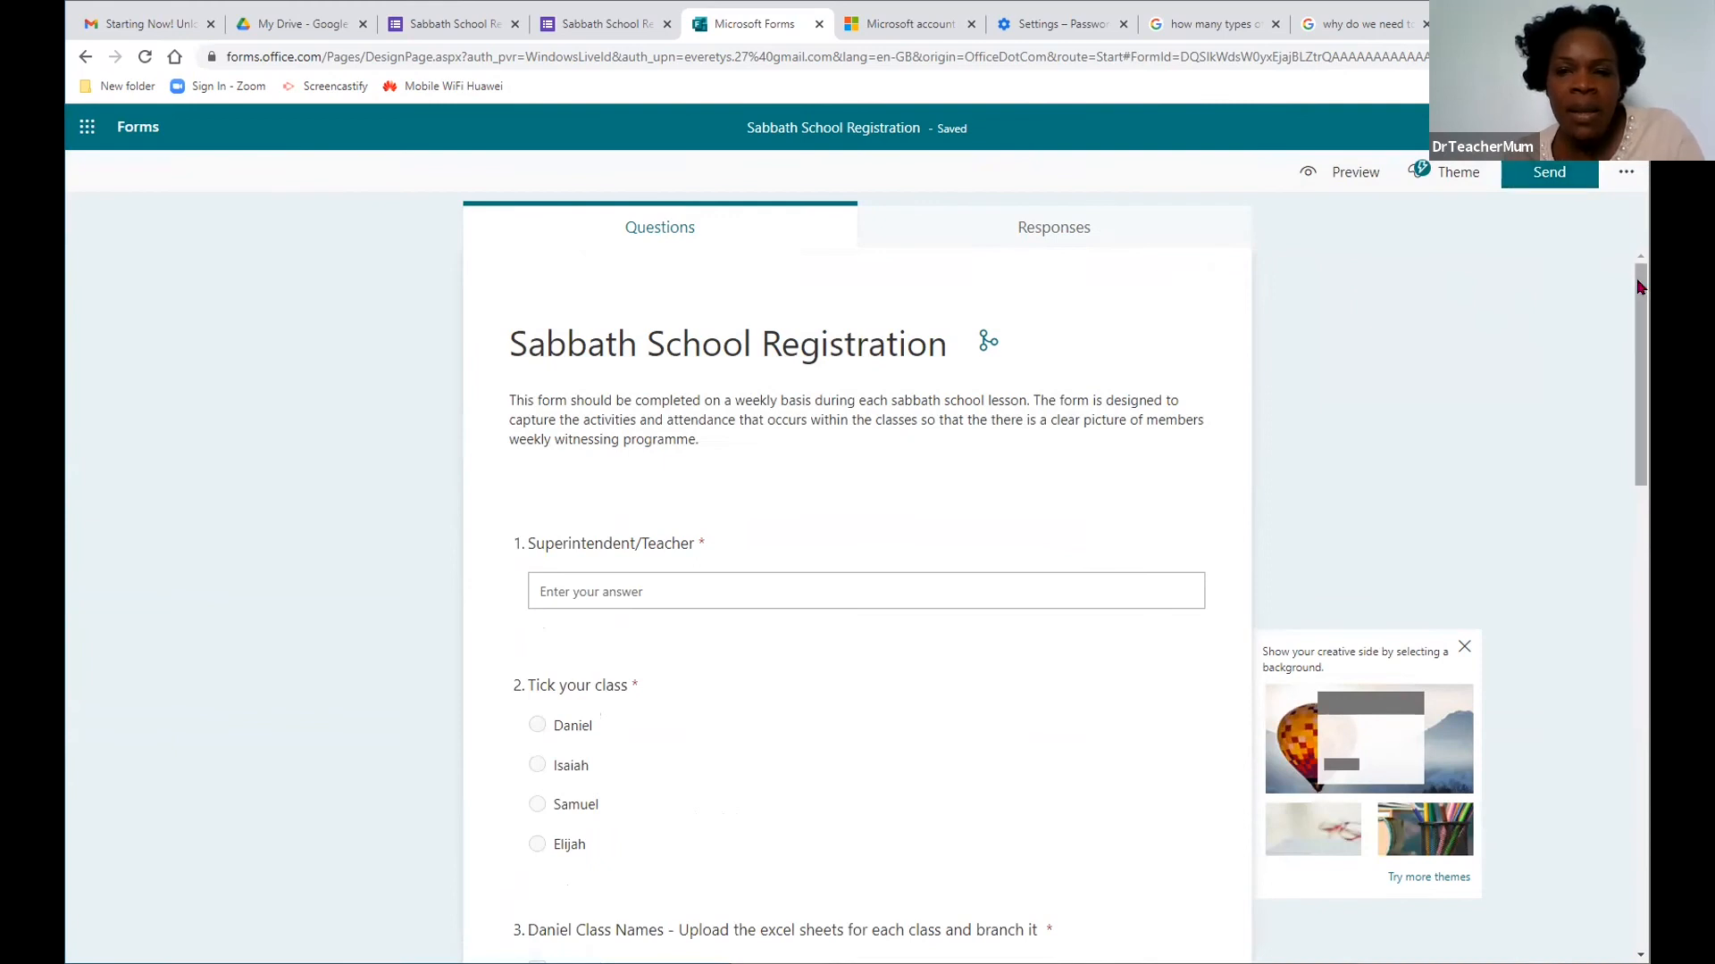
{"action": "left_click_drag", "start_coordinate": [1640, 291], "coordinate": [1640, 753]}
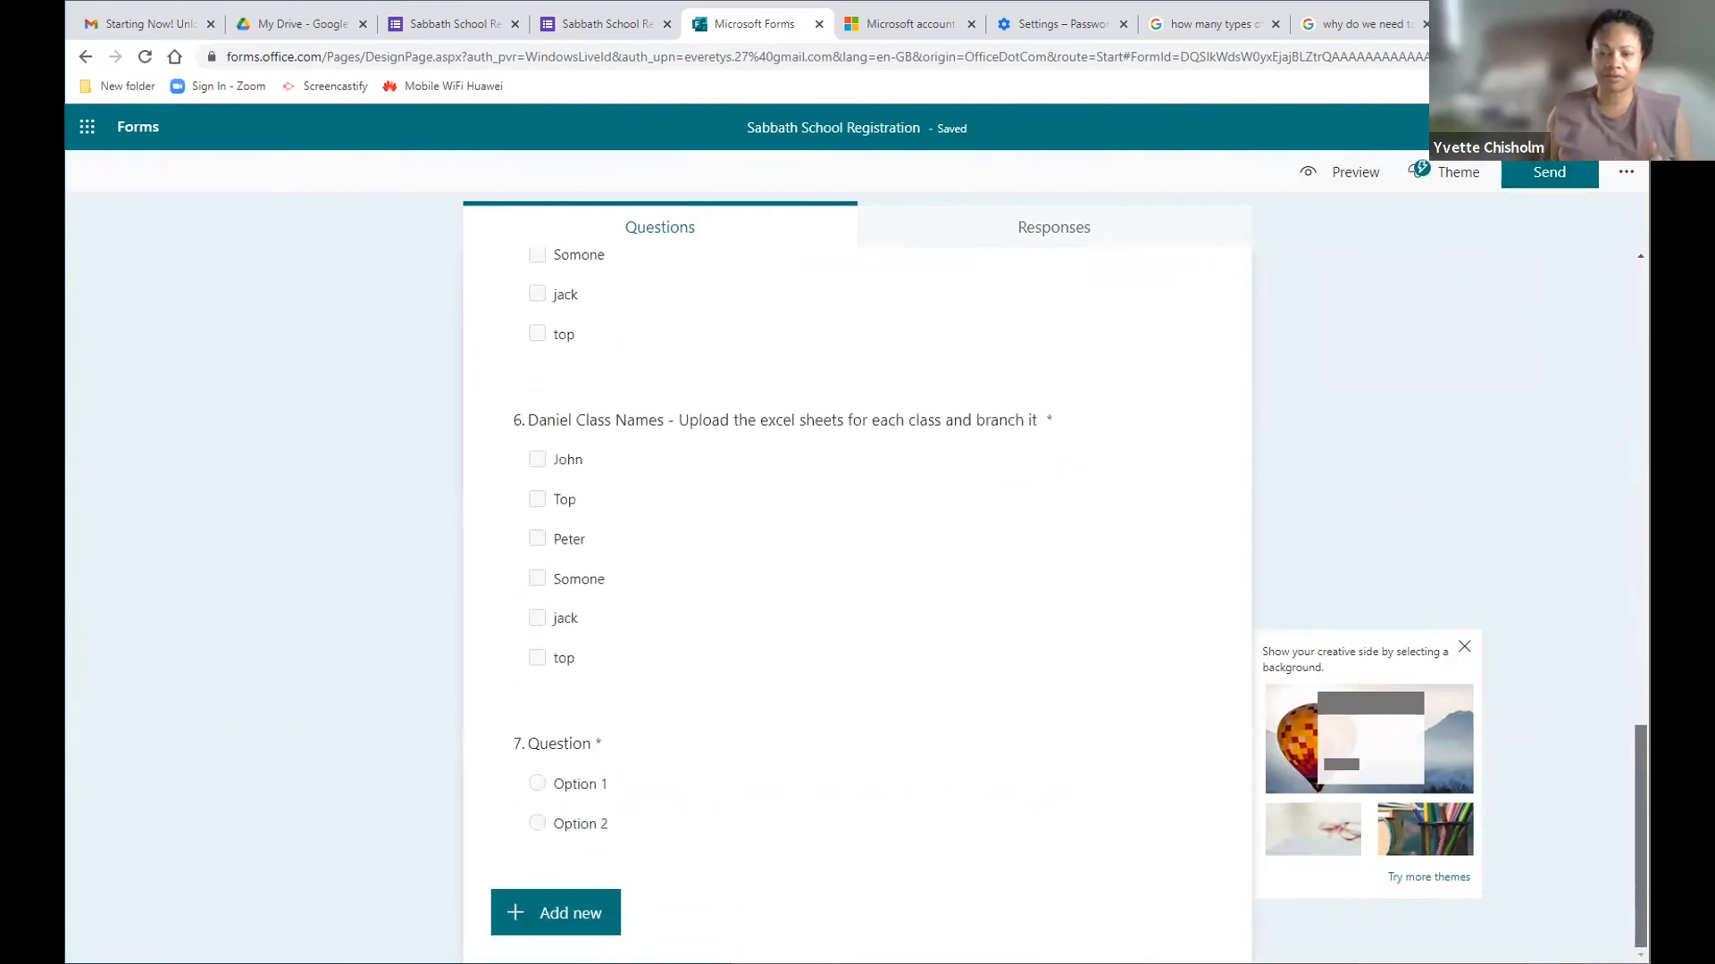
{"action": "left_click_drag", "start_coordinate": [1640, 597], "coordinate": [1640, 374]}
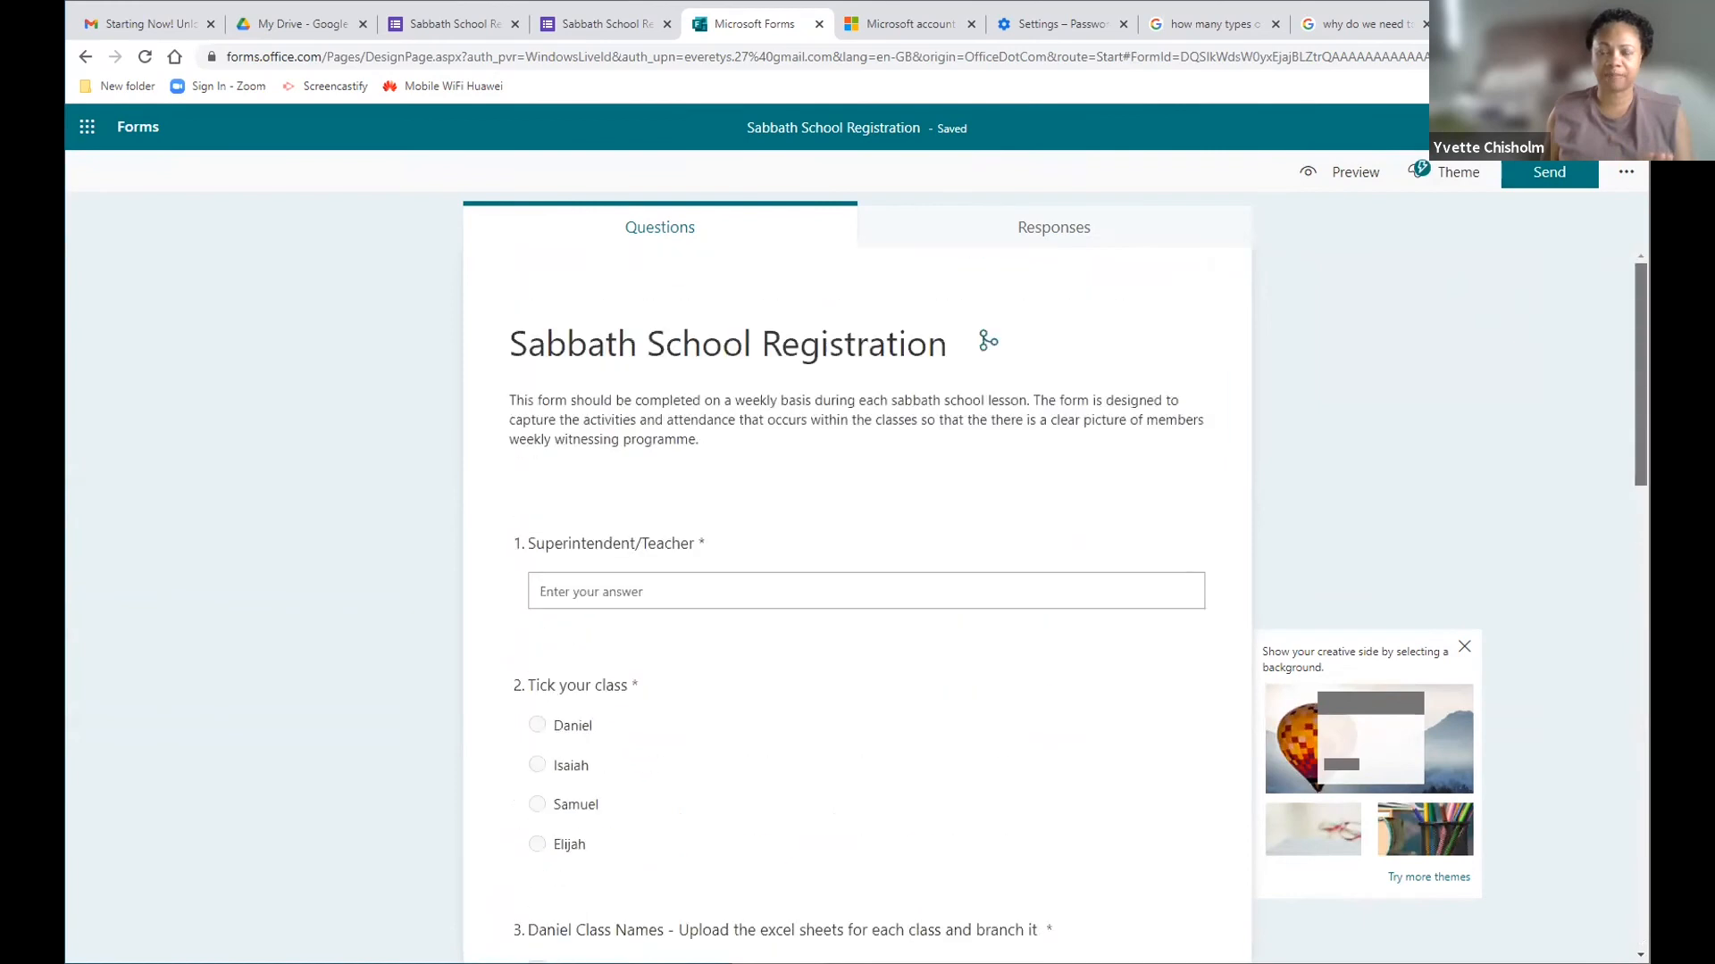
{"action": "left_click", "coordinate": [1349, 175]}
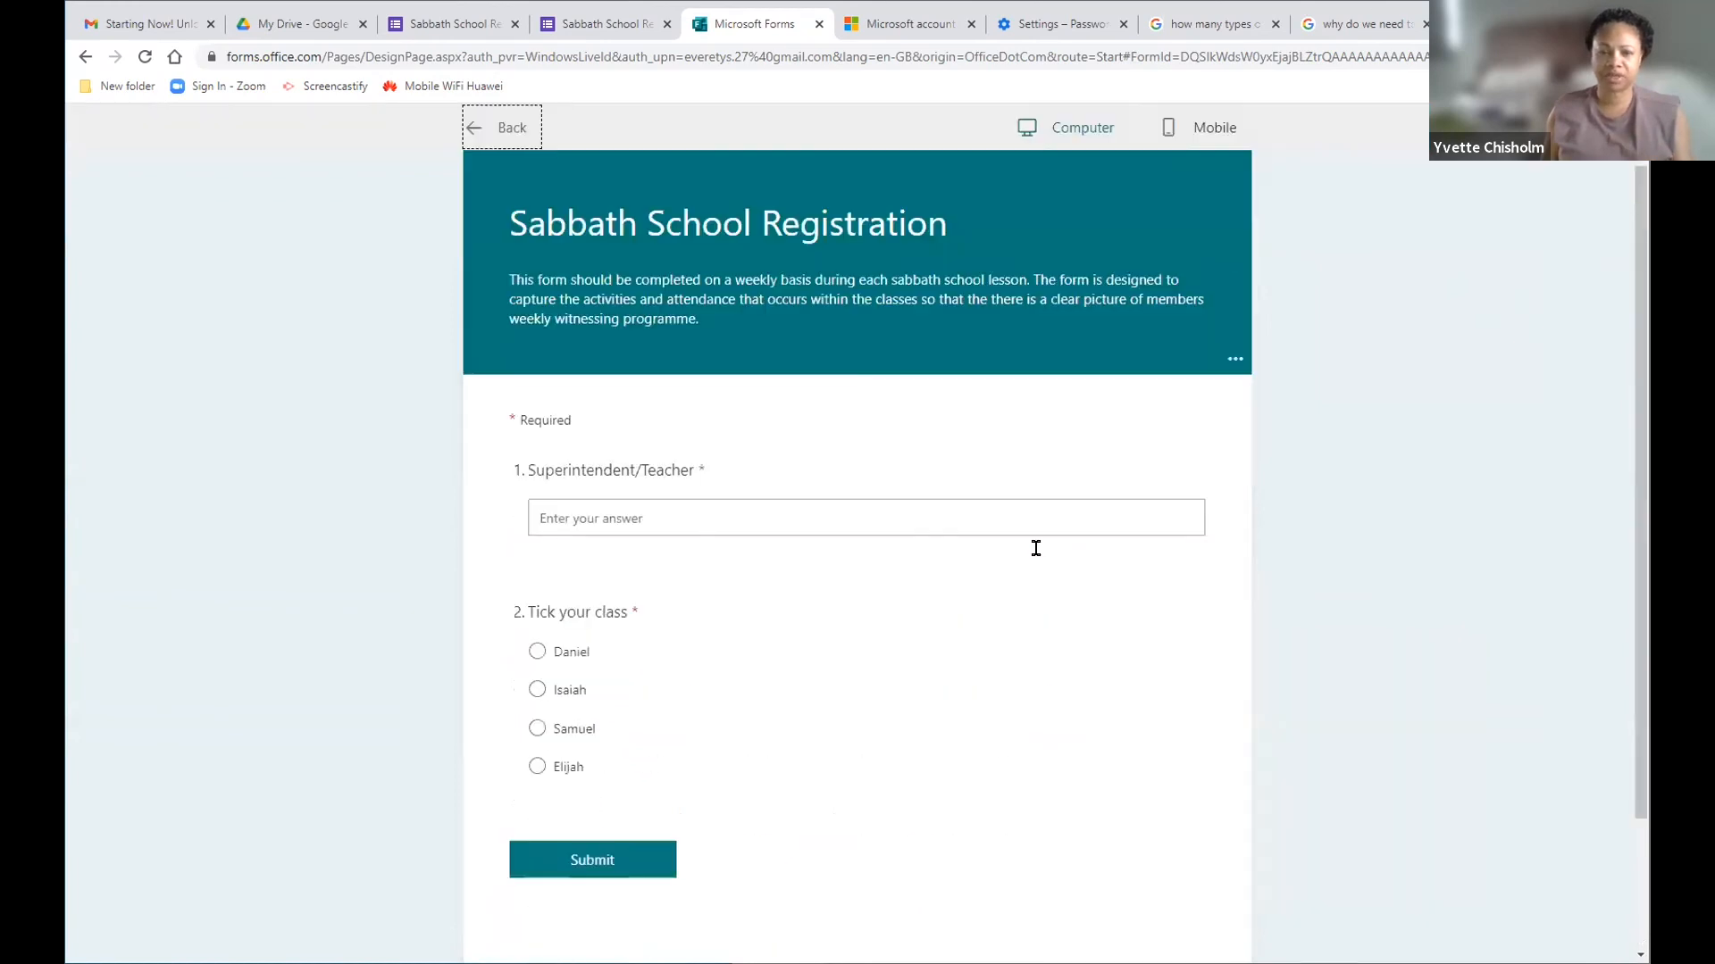
{"action": "scroll", "coordinate": [956, 724], "scroll_direction": "down", "scroll_amount": 1}
{"action": "scroll", "coordinate": [954, 723], "scroll_direction": "down", "scroll_amount": 2}
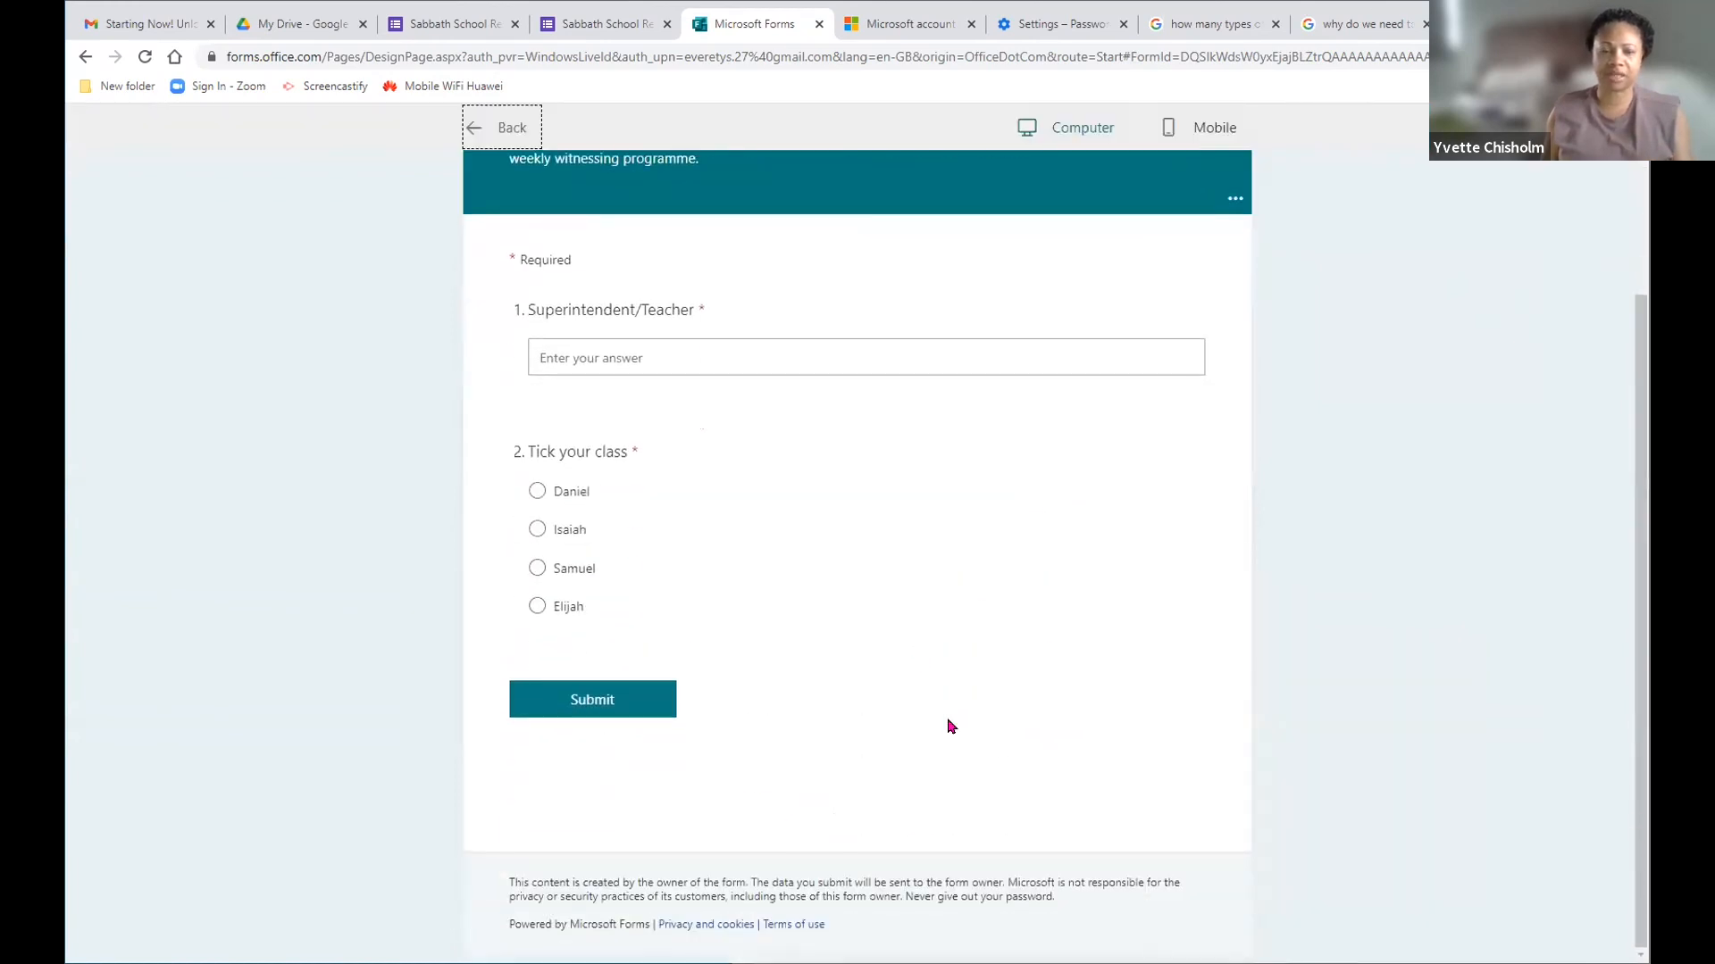
{"action": "scroll", "coordinate": [946, 716], "scroll_direction": "up", "scroll_amount": 3}
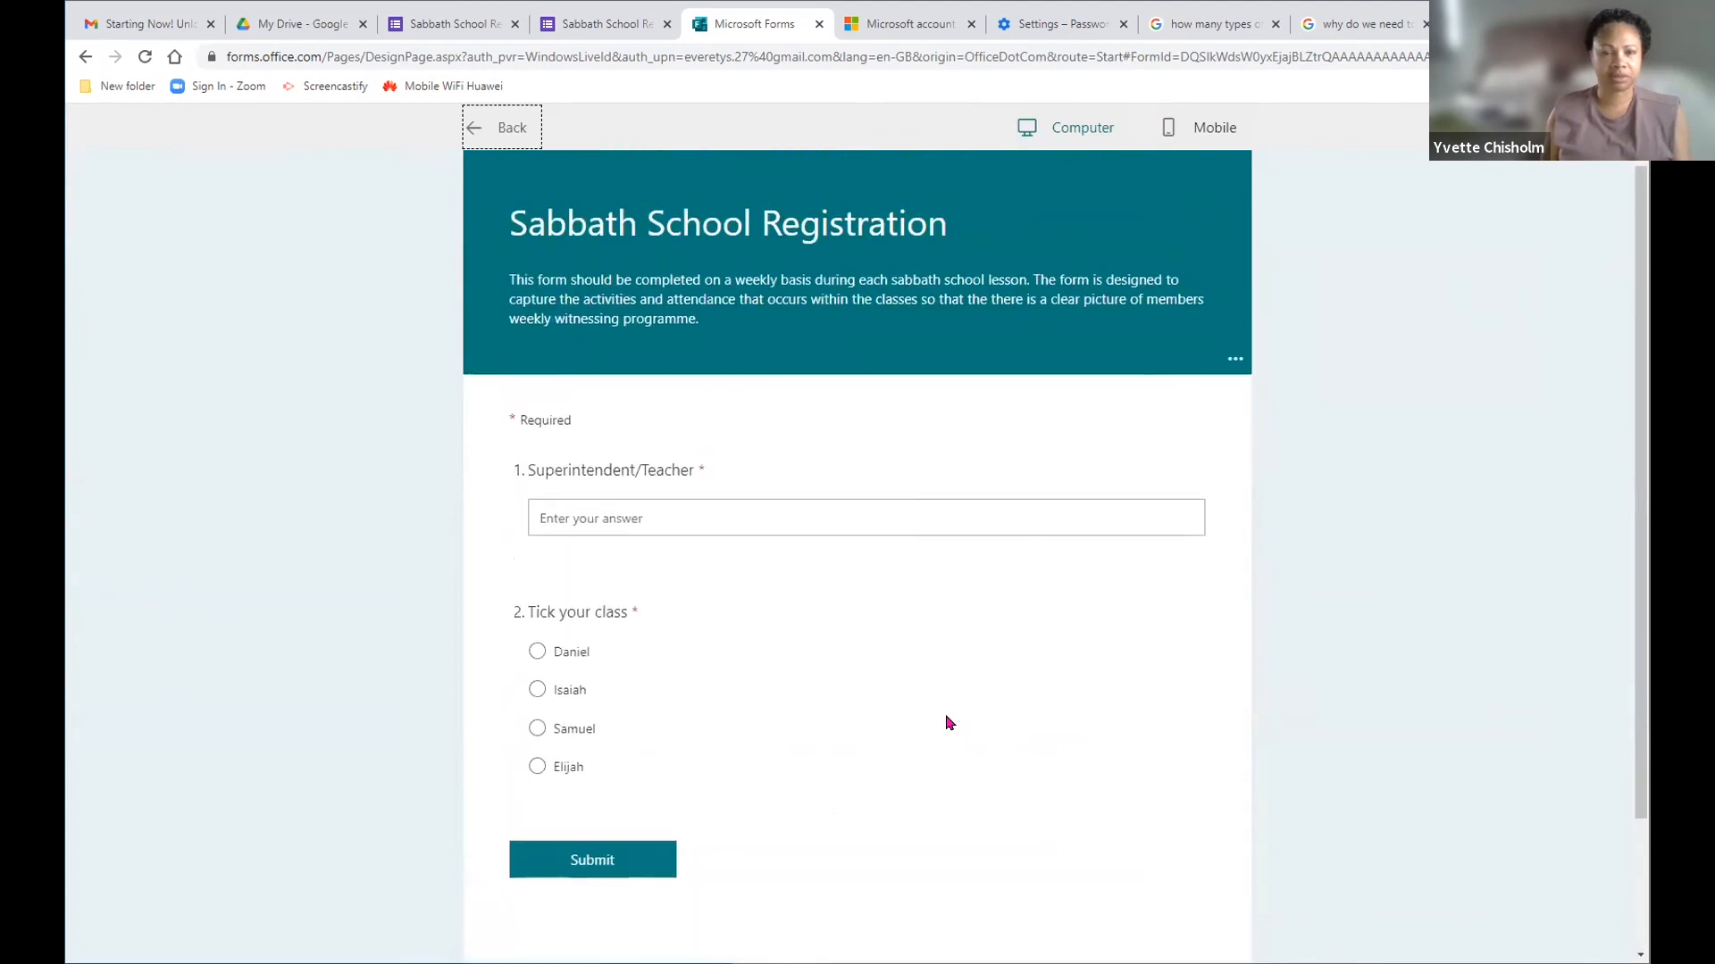
Step: Test the preview by entering a sample first name for Superintendent/Teacher and choosing the Daniel class
{"action": "left_click", "coordinate": [711, 511]}
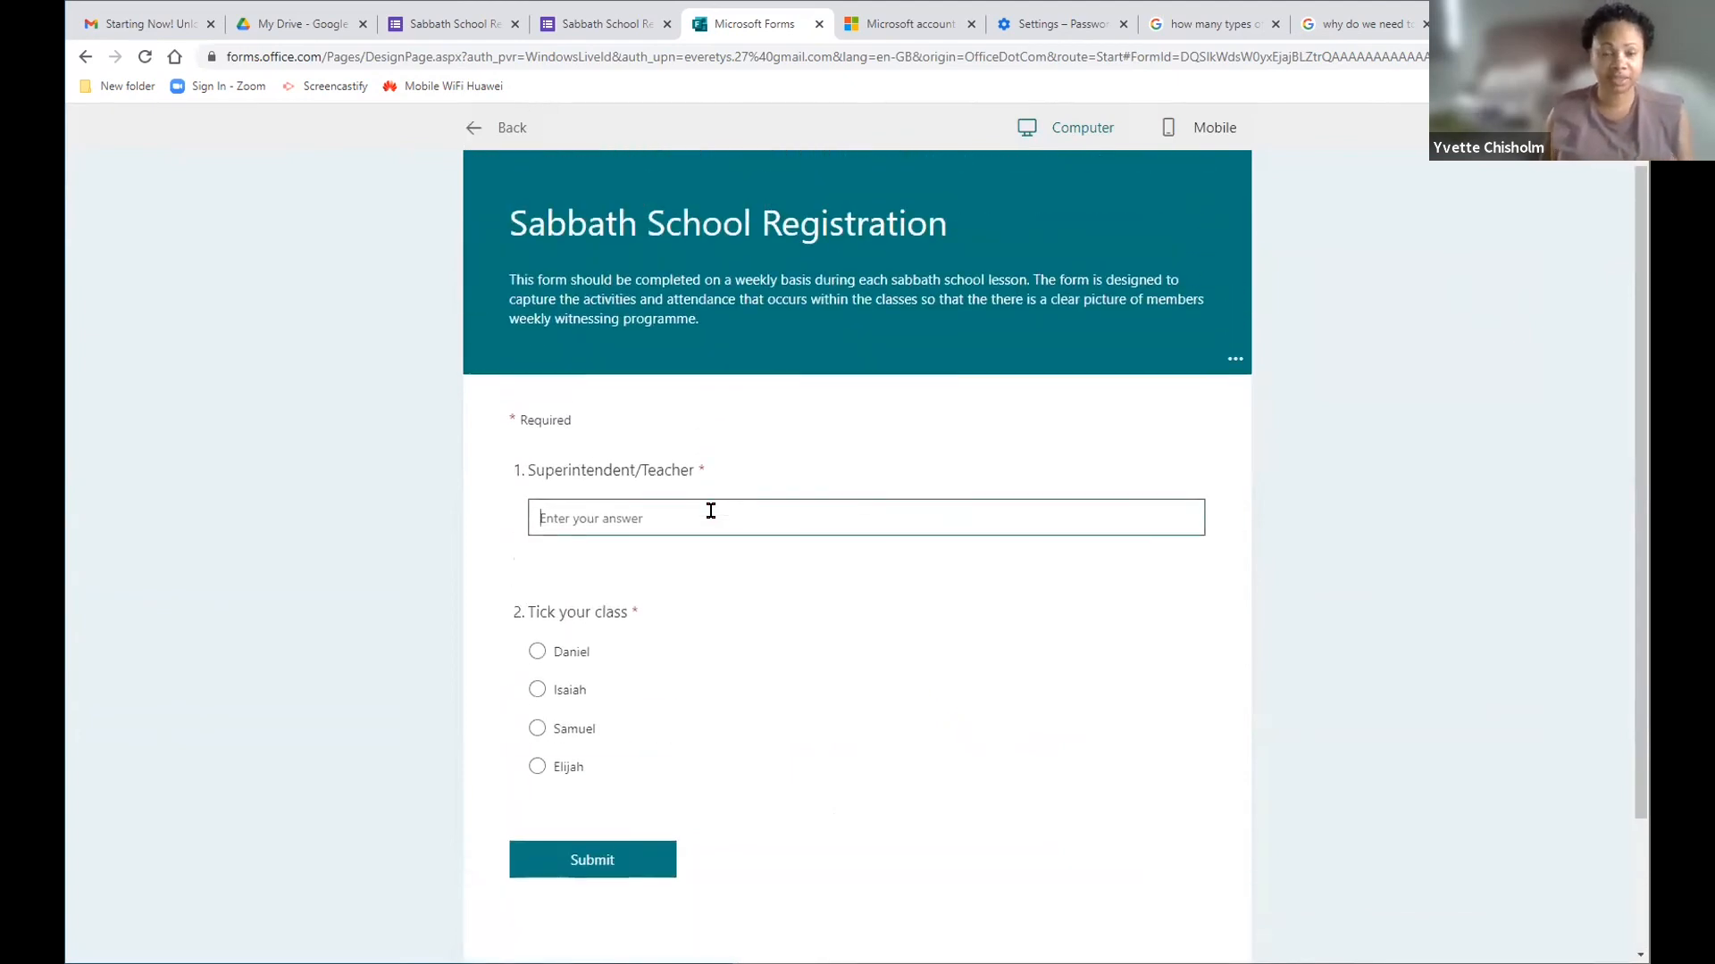
{"action": "type", "text": "Ji"}
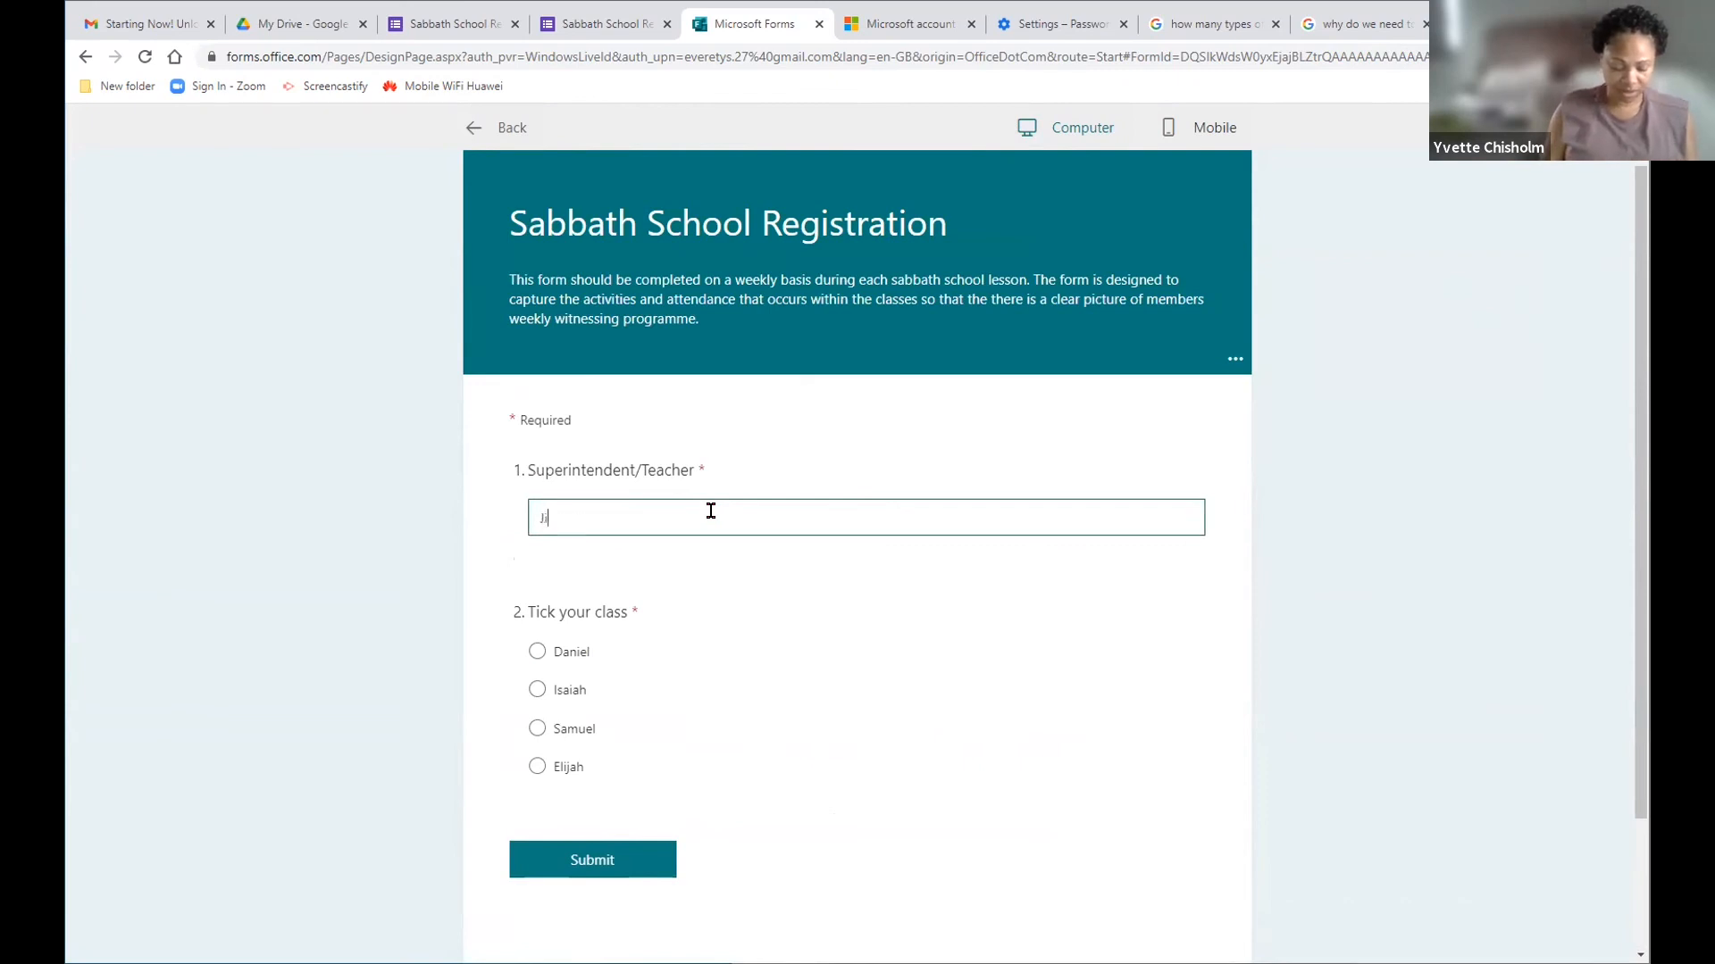
{"action": "type", "text": "ll"}
{"action": "left_click", "coordinate": [536, 651]}
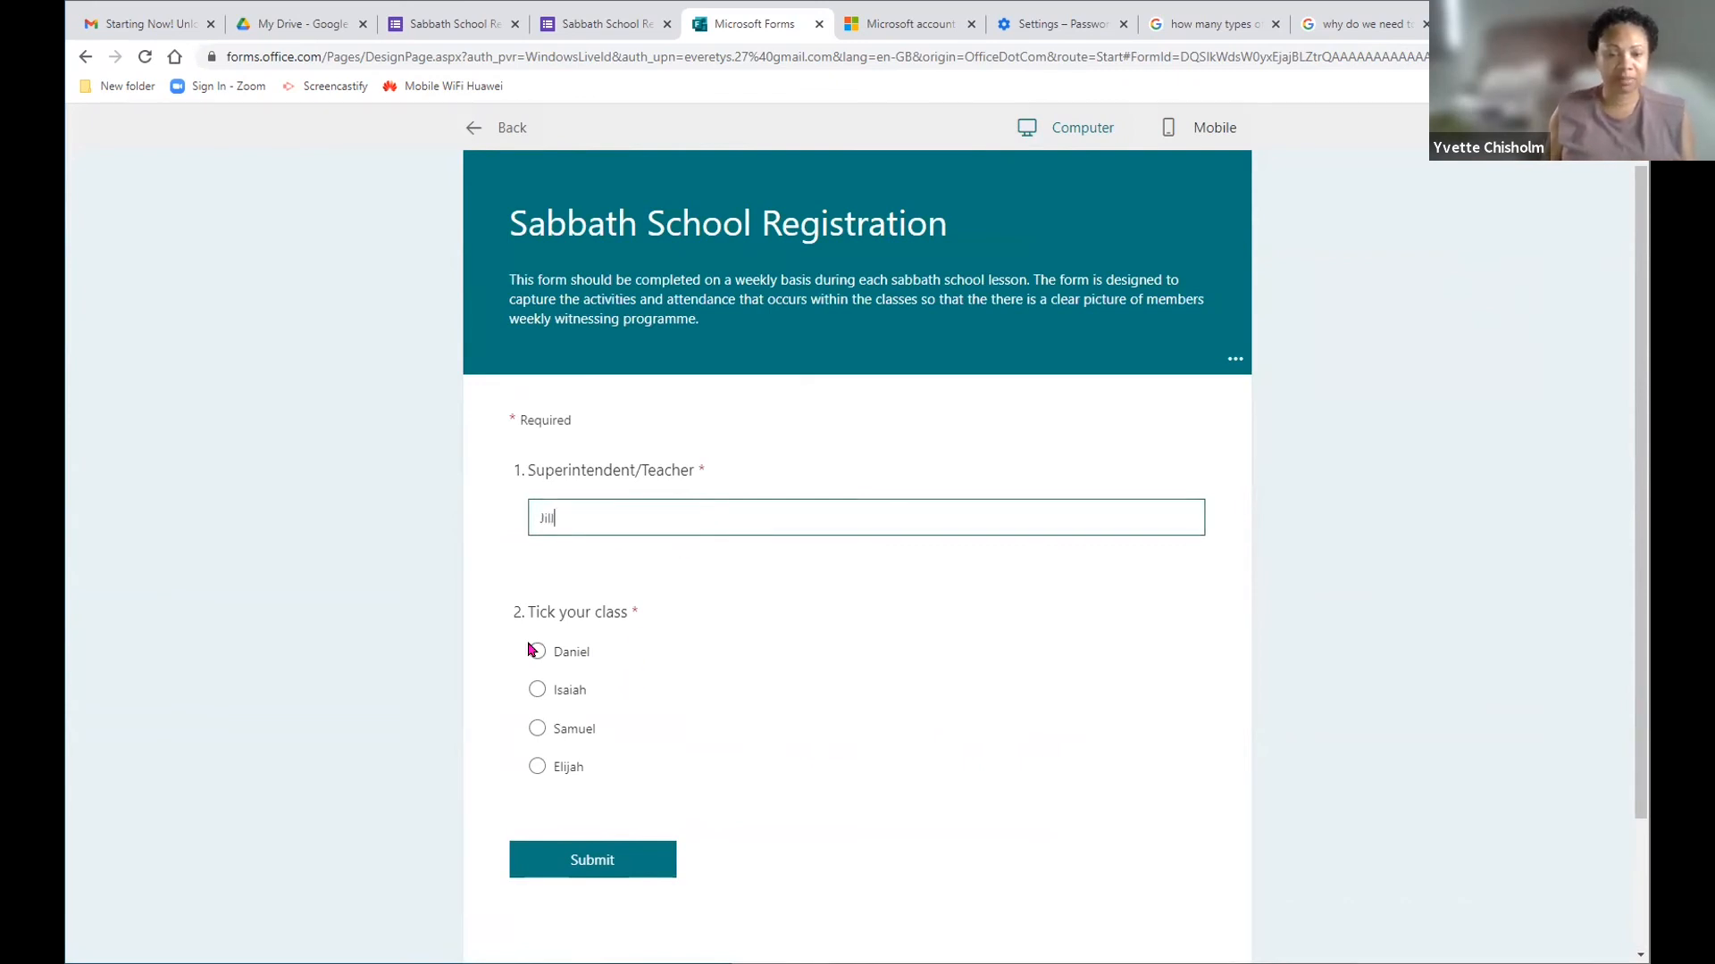
Step: Tick all six names under question 3 in the preview, try to submit the response and review the other class questions
{"action": "scroll", "coordinate": [1081, 813], "scroll_direction": "down", "scroll_amount": 4}
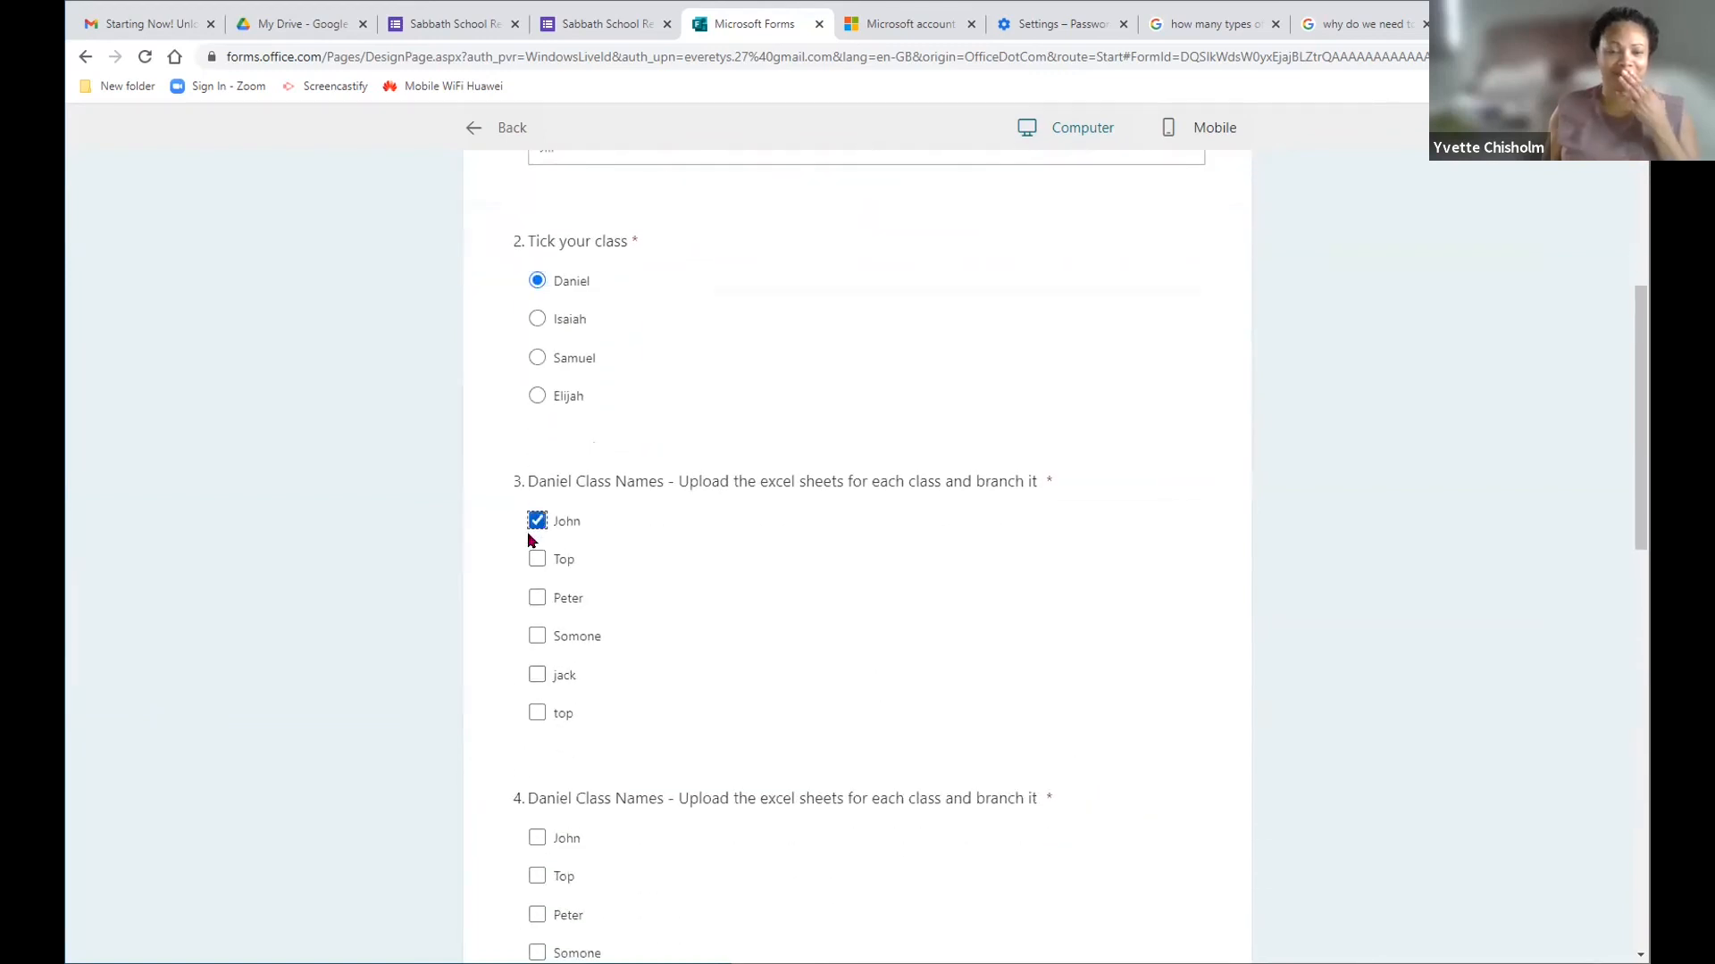
{"action": "left_click", "coordinate": [536, 559]}
{"action": "left_click", "coordinate": [537, 597]}
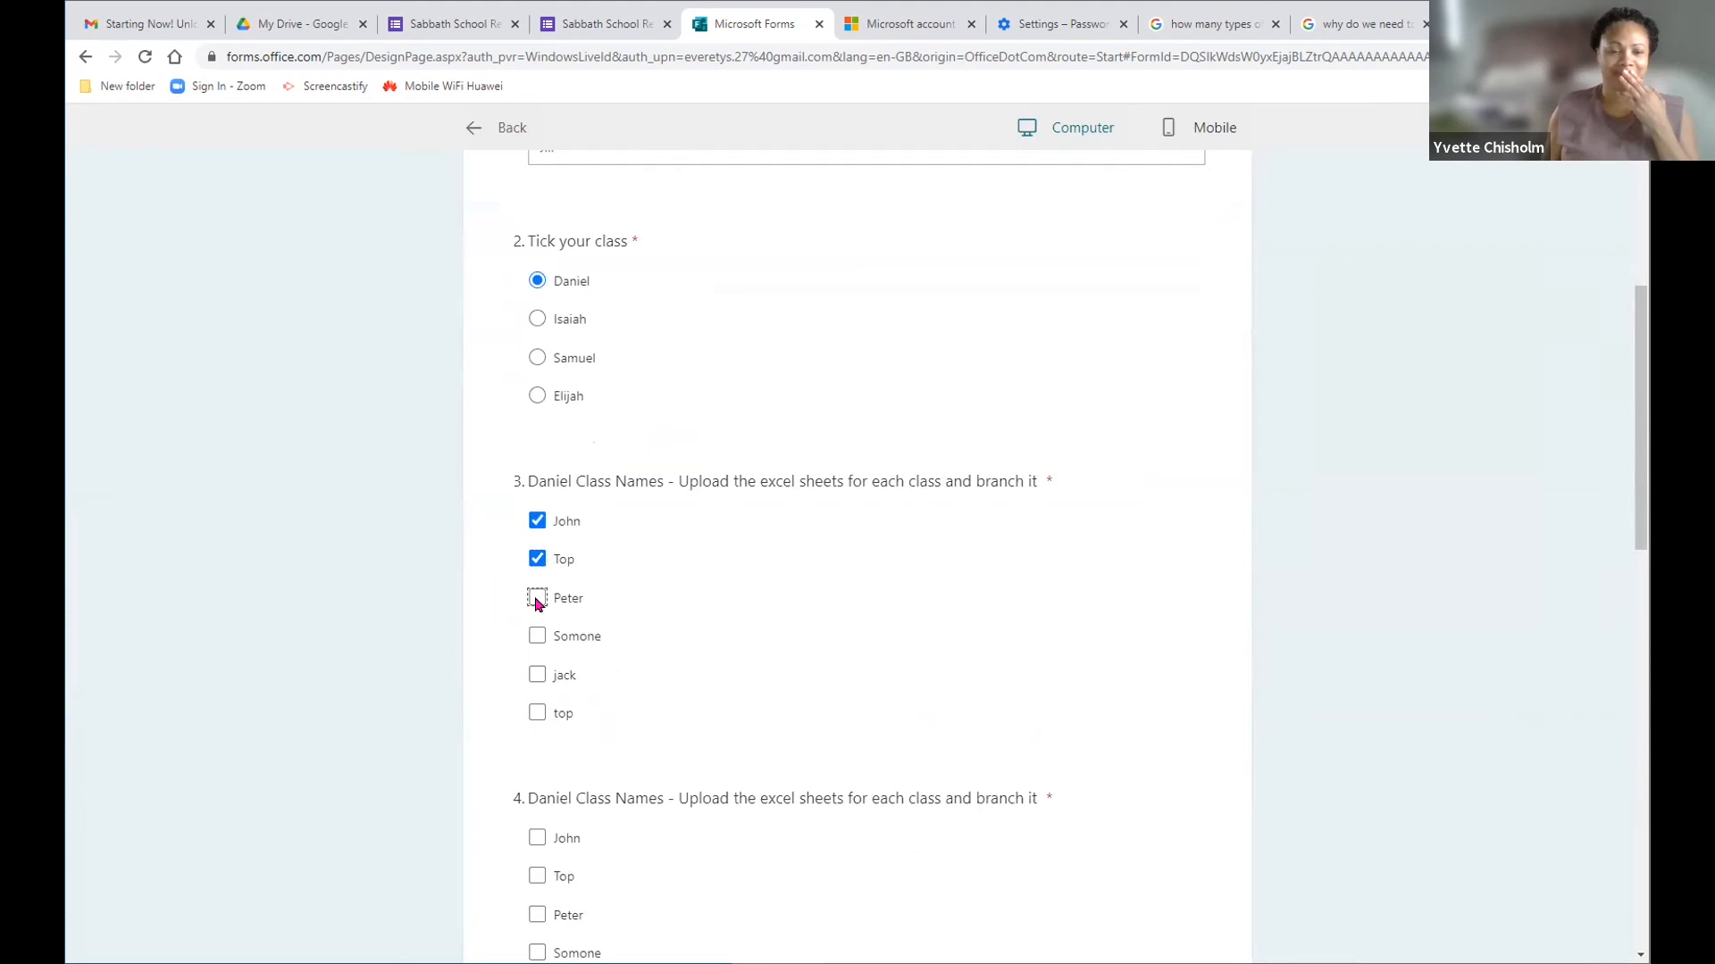
{"action": "left_click", "coordinate": [539, 679]}
{"action": "left_click", "coordinate": [537, 714]}
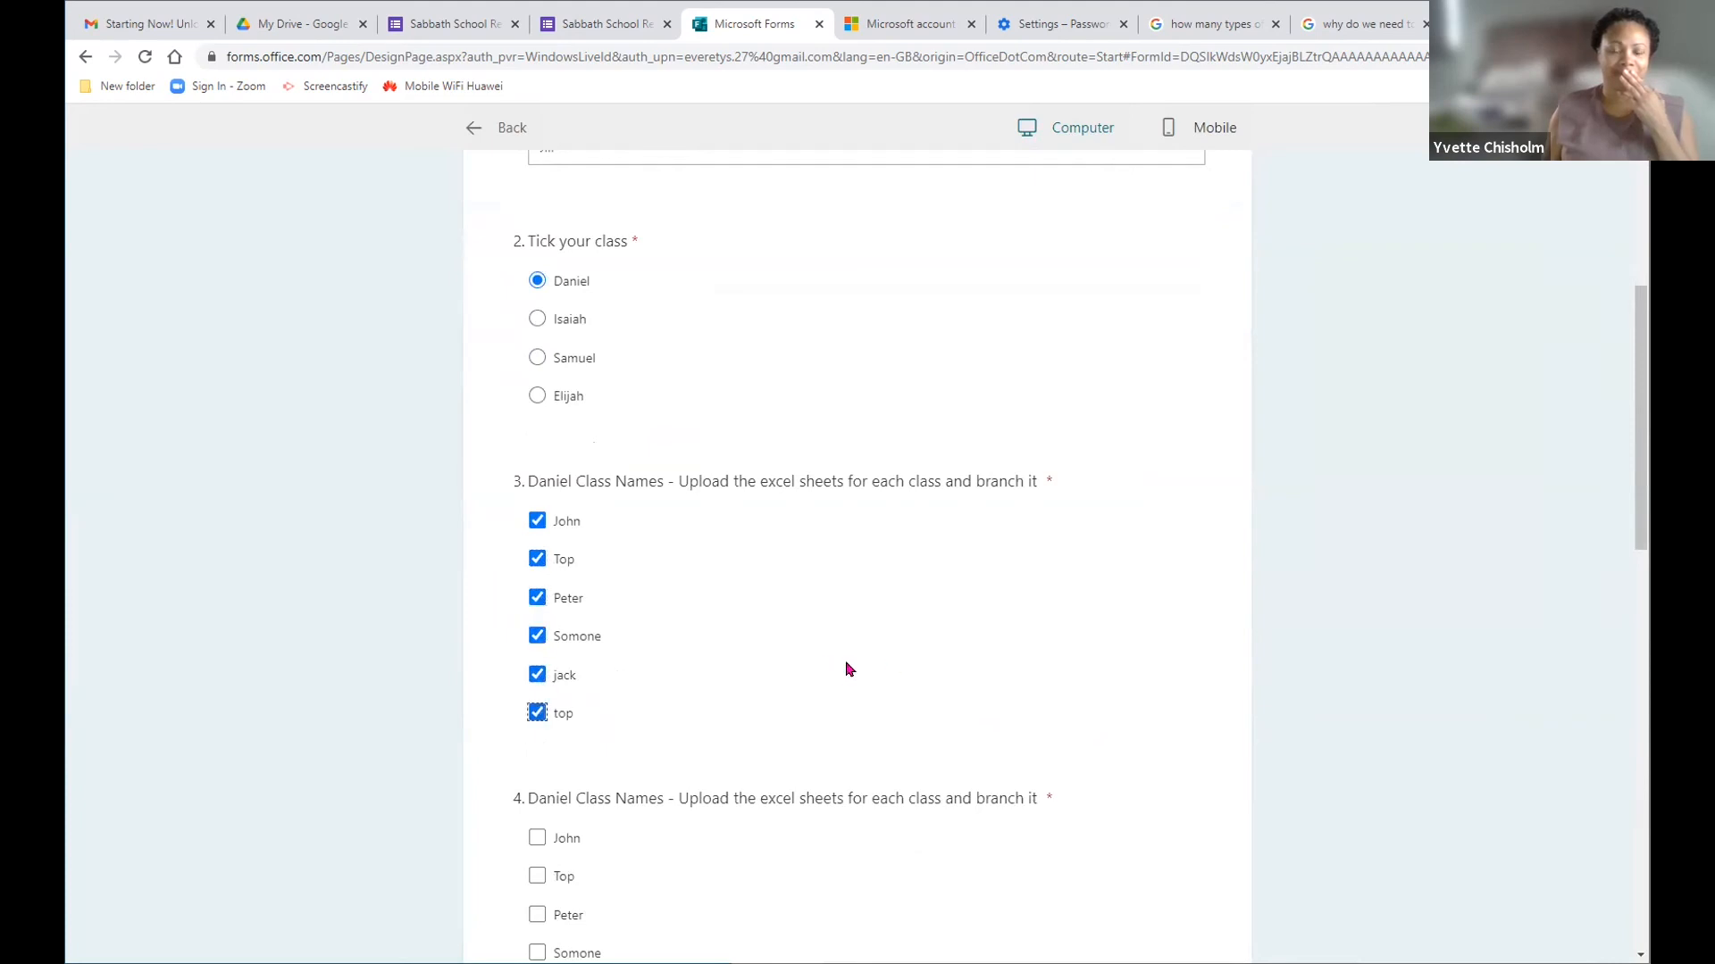
{"action": "scroll", "coordinate": [893, 678], "scroll_direction": "down", "scroll_amount": 12}
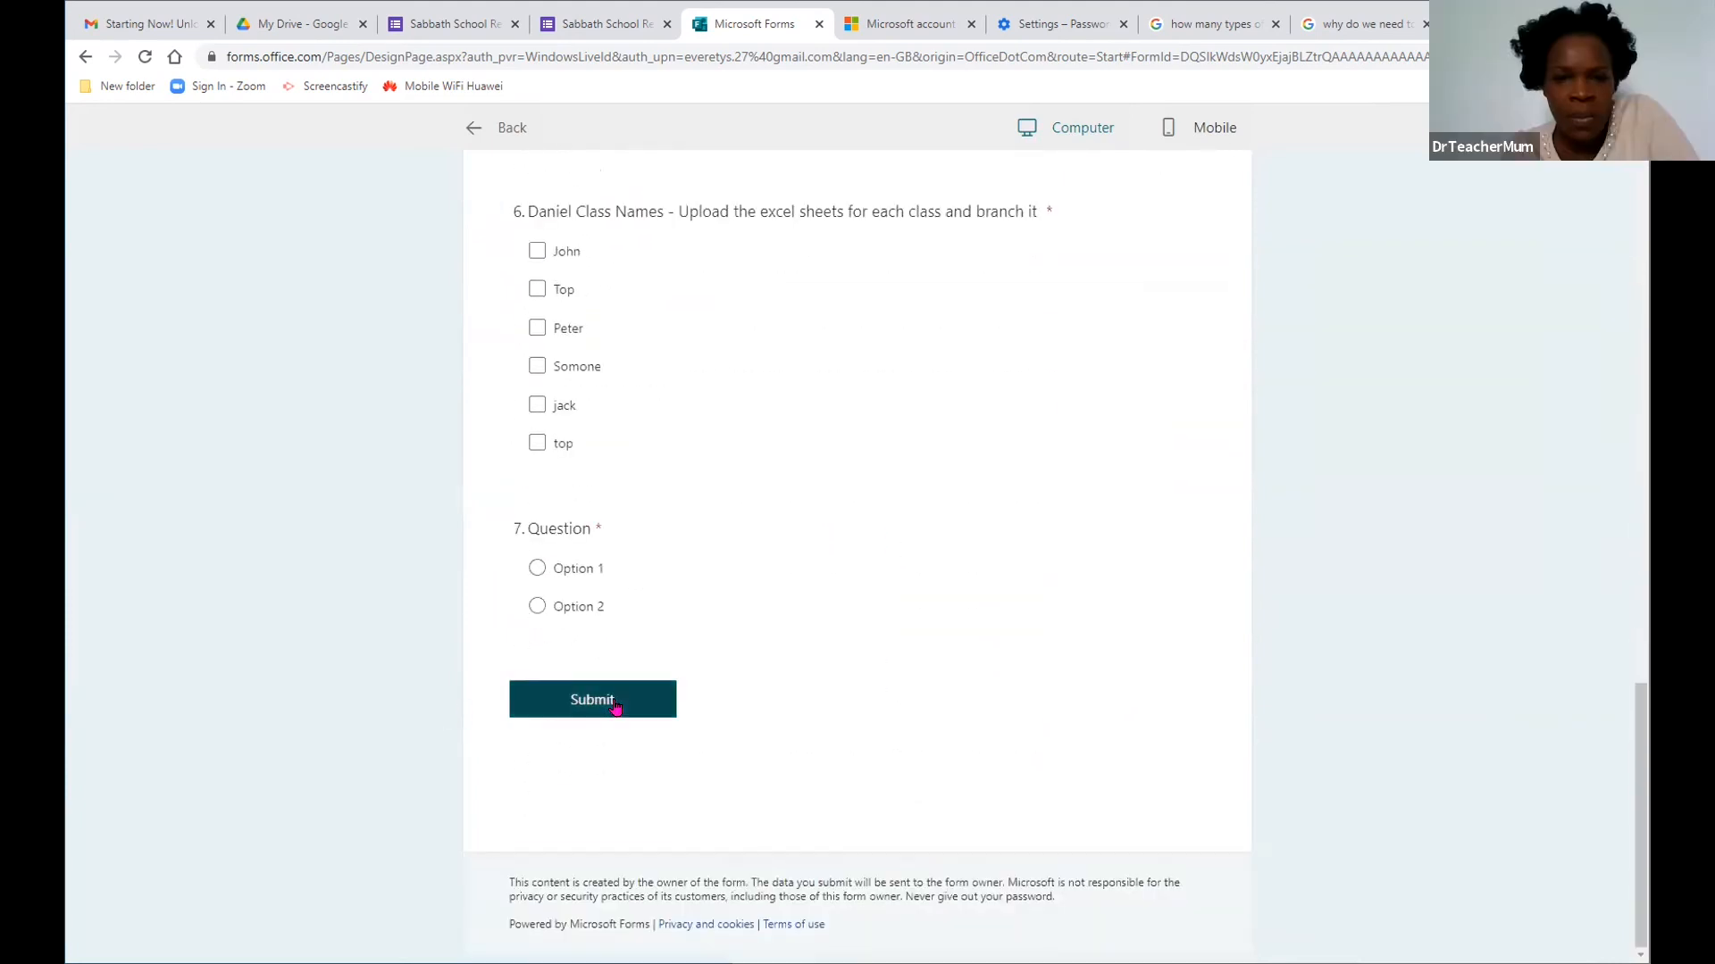
{"action": "left_click", "coordinate": [614, 705]}
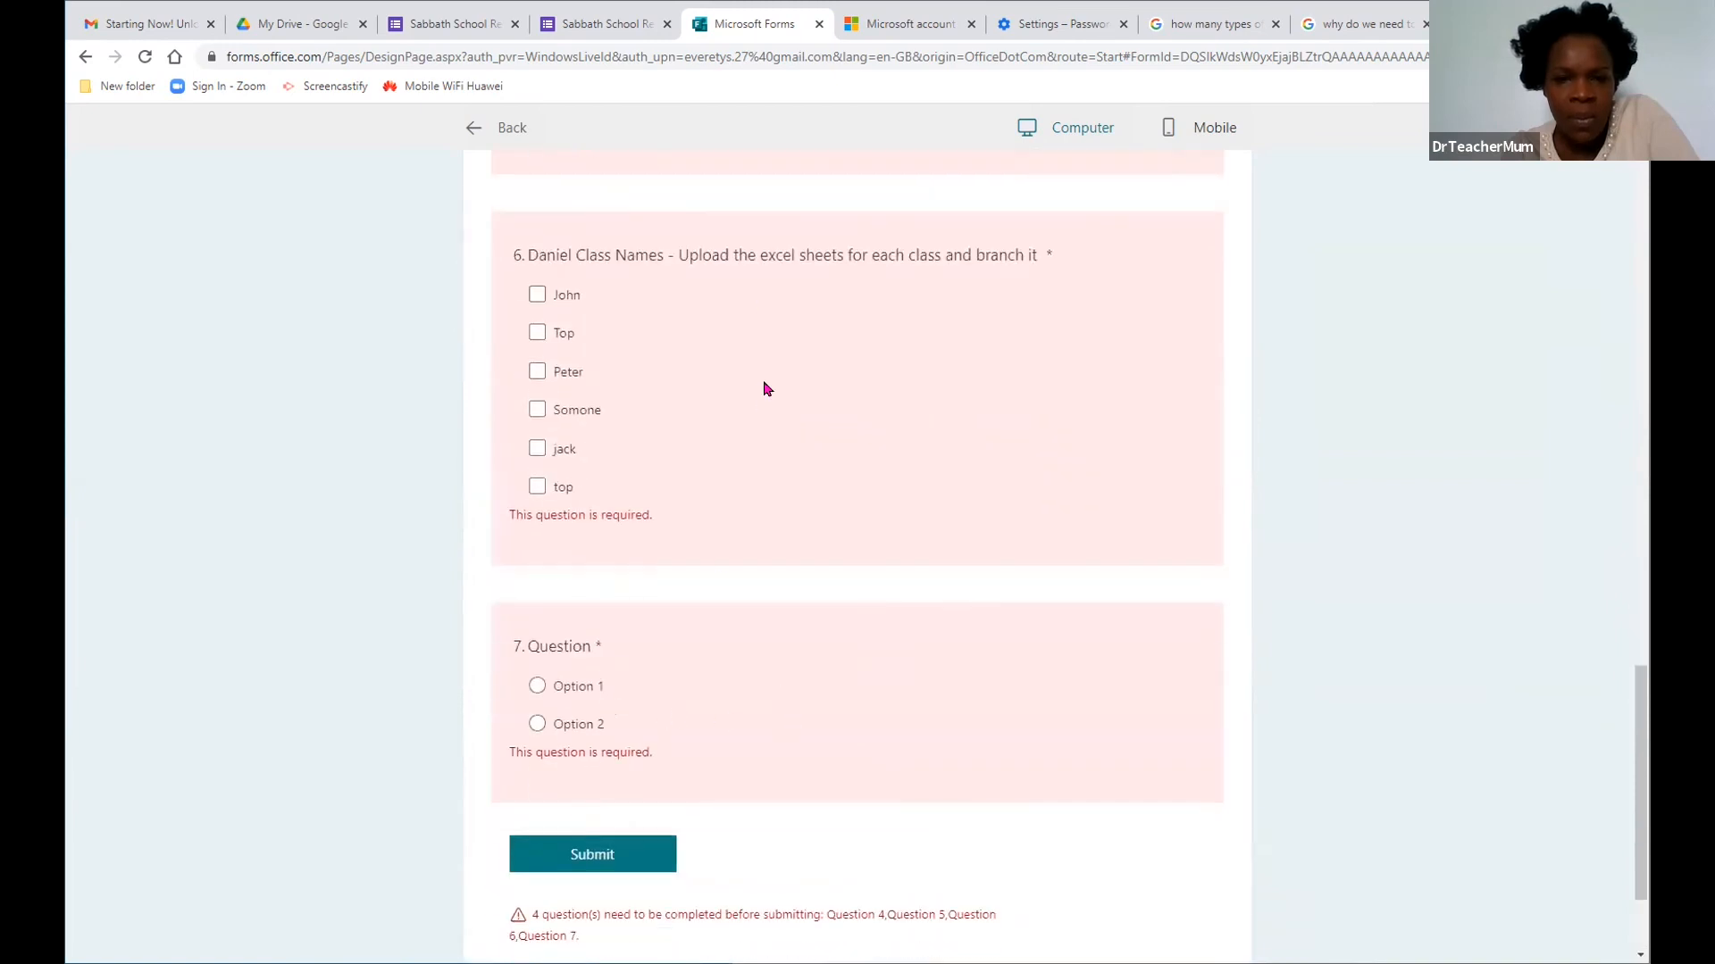
{"action": "scroll", "coordinate": [766, 389], "scroll_direction": "up", "scroll_amount": 11}
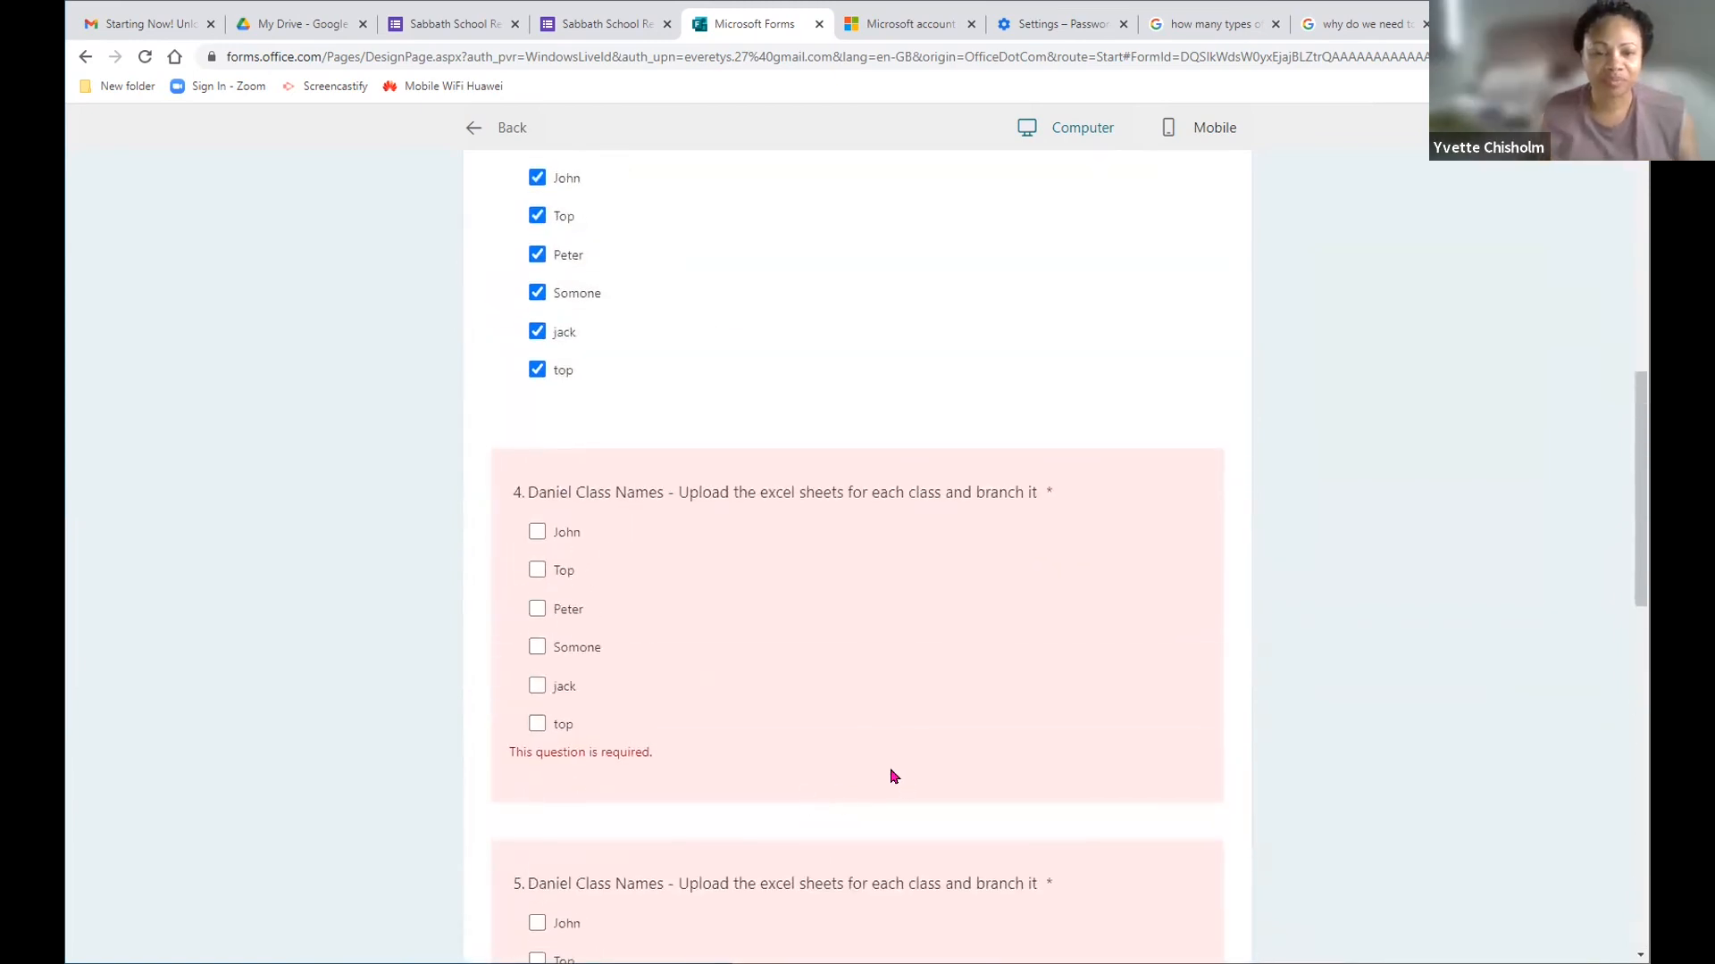
Step: Return from the preview to the form editor and change the class name in question 6's title to Elijah class
{"action": "scroll", "coordinate": [889, 777], "scroll_direction": "up", "scroll_amount": 4}
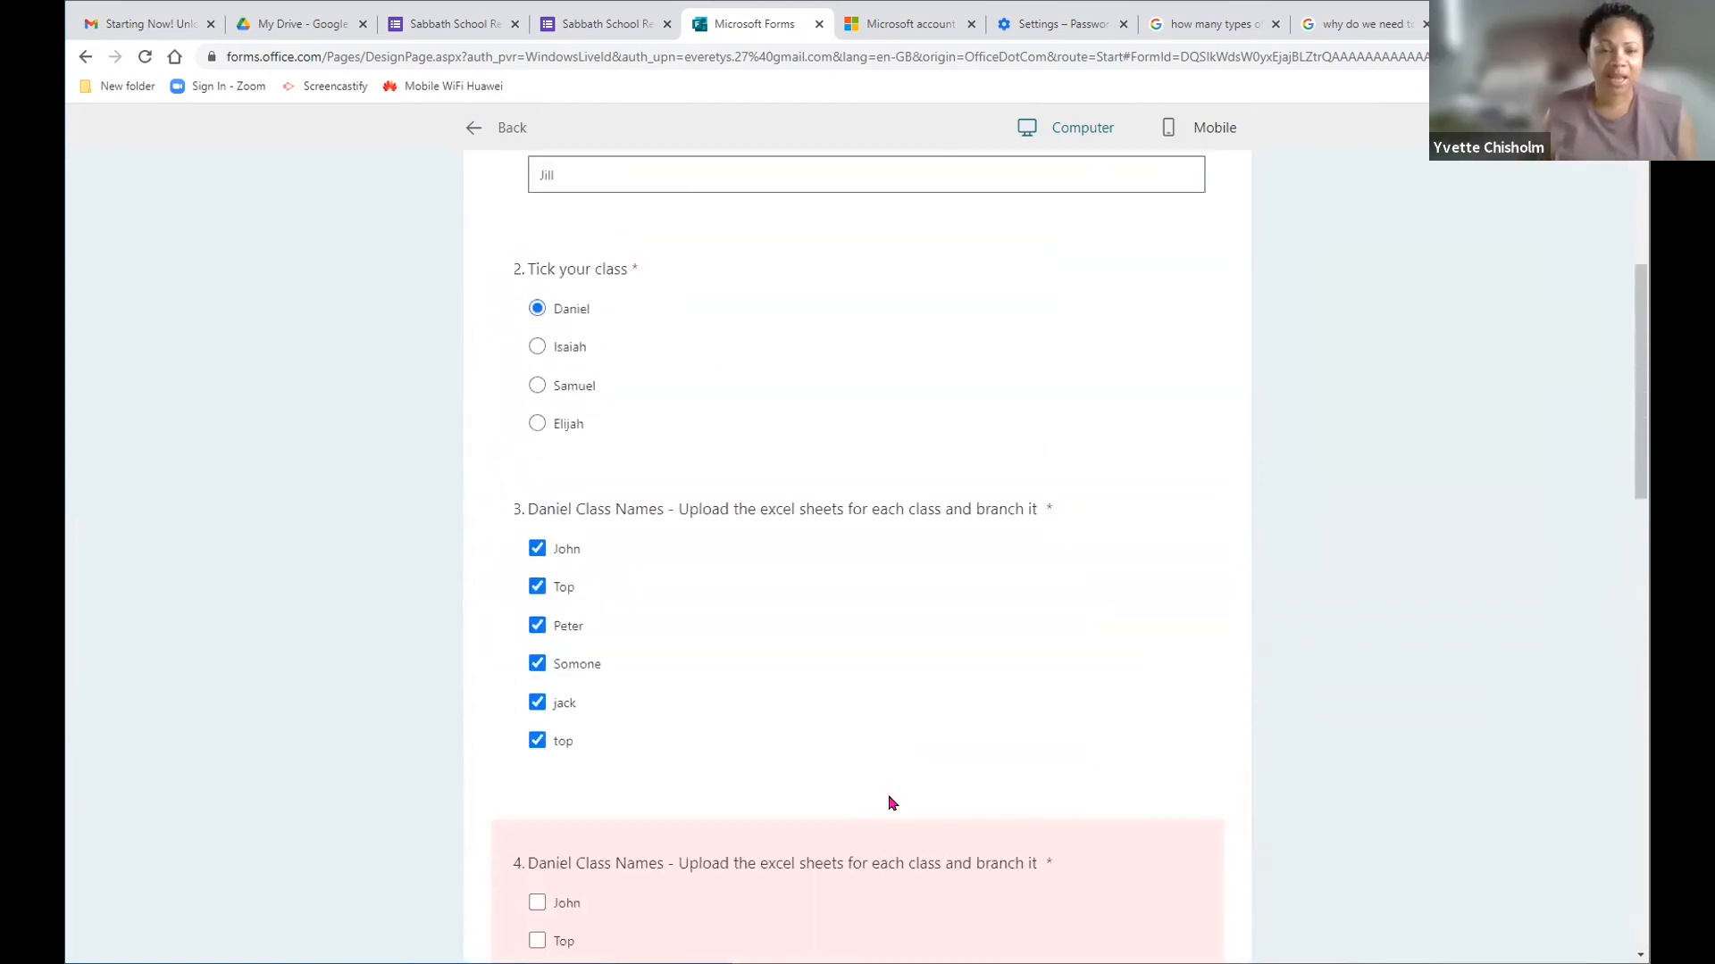
{"action": "left_click", "coordinate": [476, 130]}
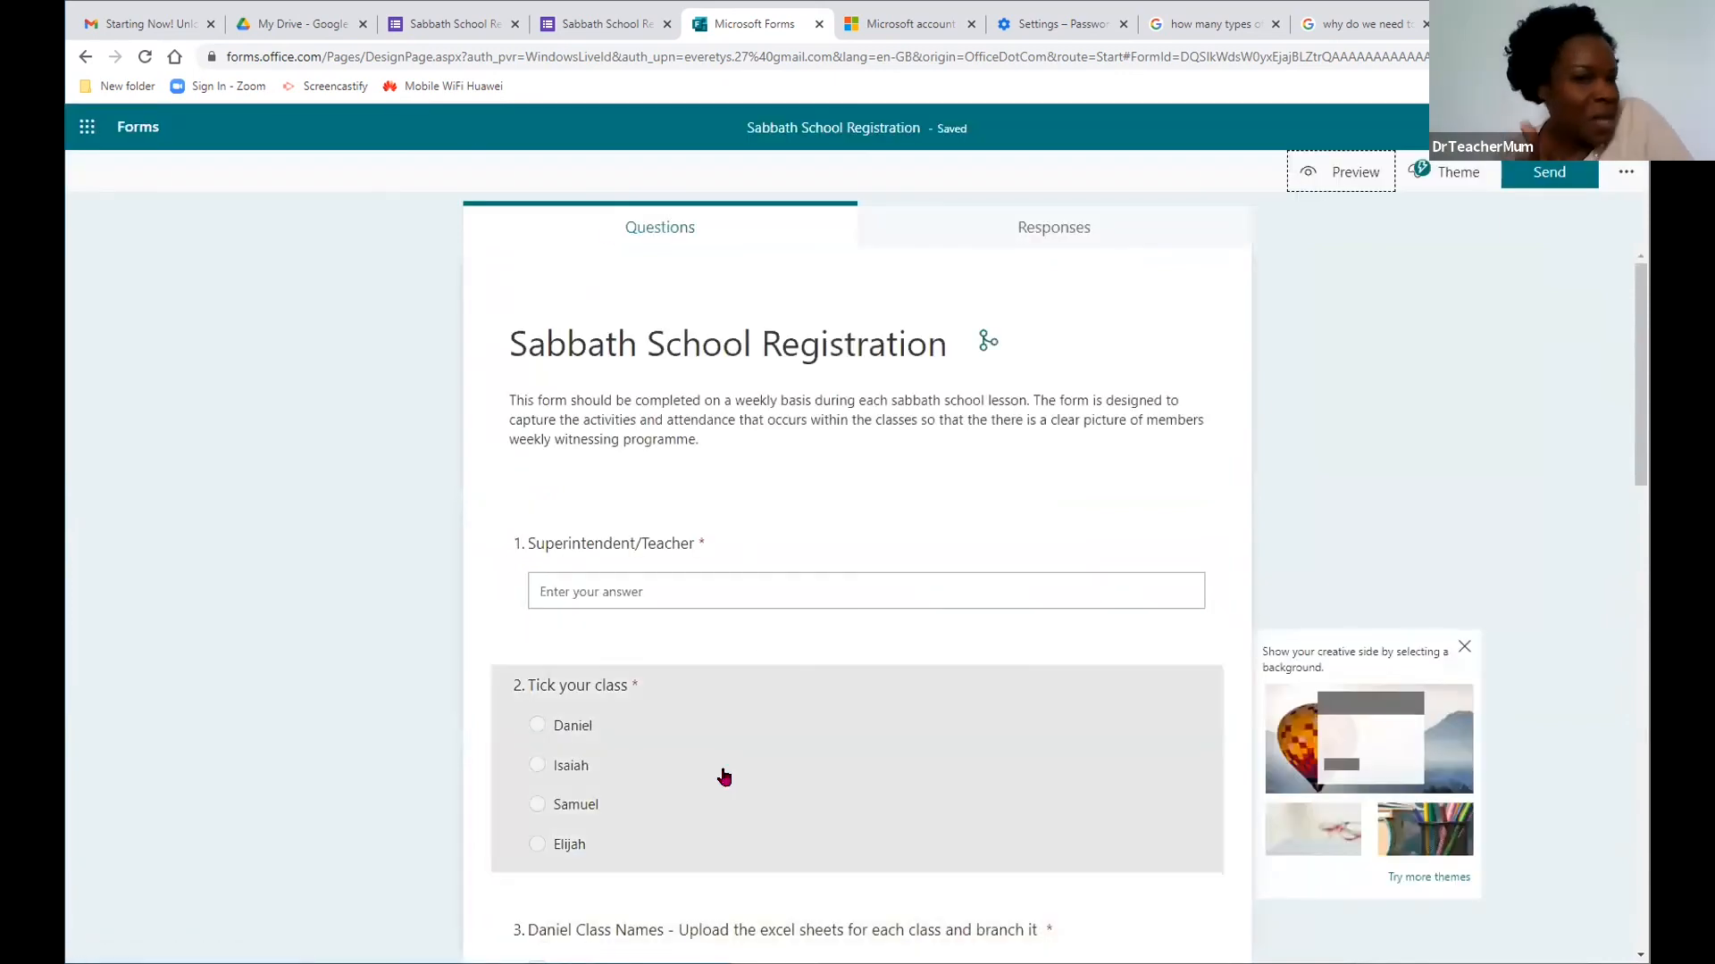
{"action": "scroll", "coordinate": [723, 776], "scroll_direction": "down", "scroll_amount": 5}
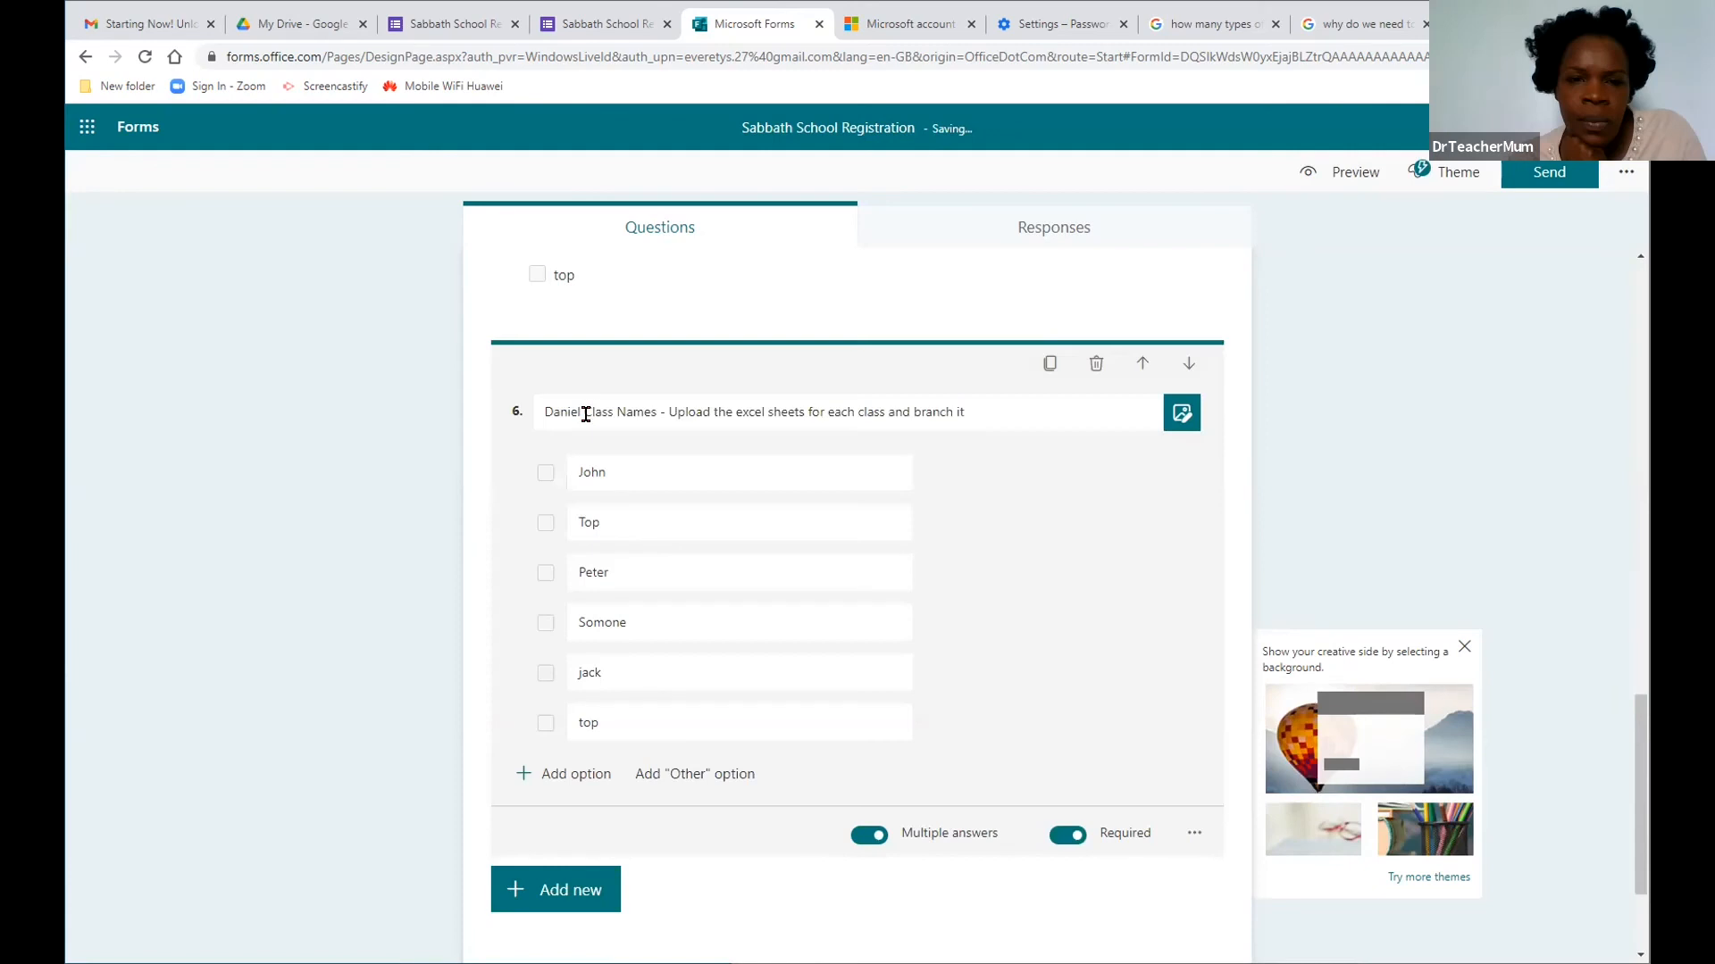
{"action": "key", "text": "BackSpace"}
{"action": "key", "text": "BackSpace"}
{"action": "key", "text": "BackSpace"}
{"action": "key", "text": "BackSpace"}
{"action": "key", "text": "BackSpace"}
{"action": "key", "text": "BackSpace"}
{"action": "key", "text": "BackSpace"}
{"action": "key", "text": "BackSpace"}
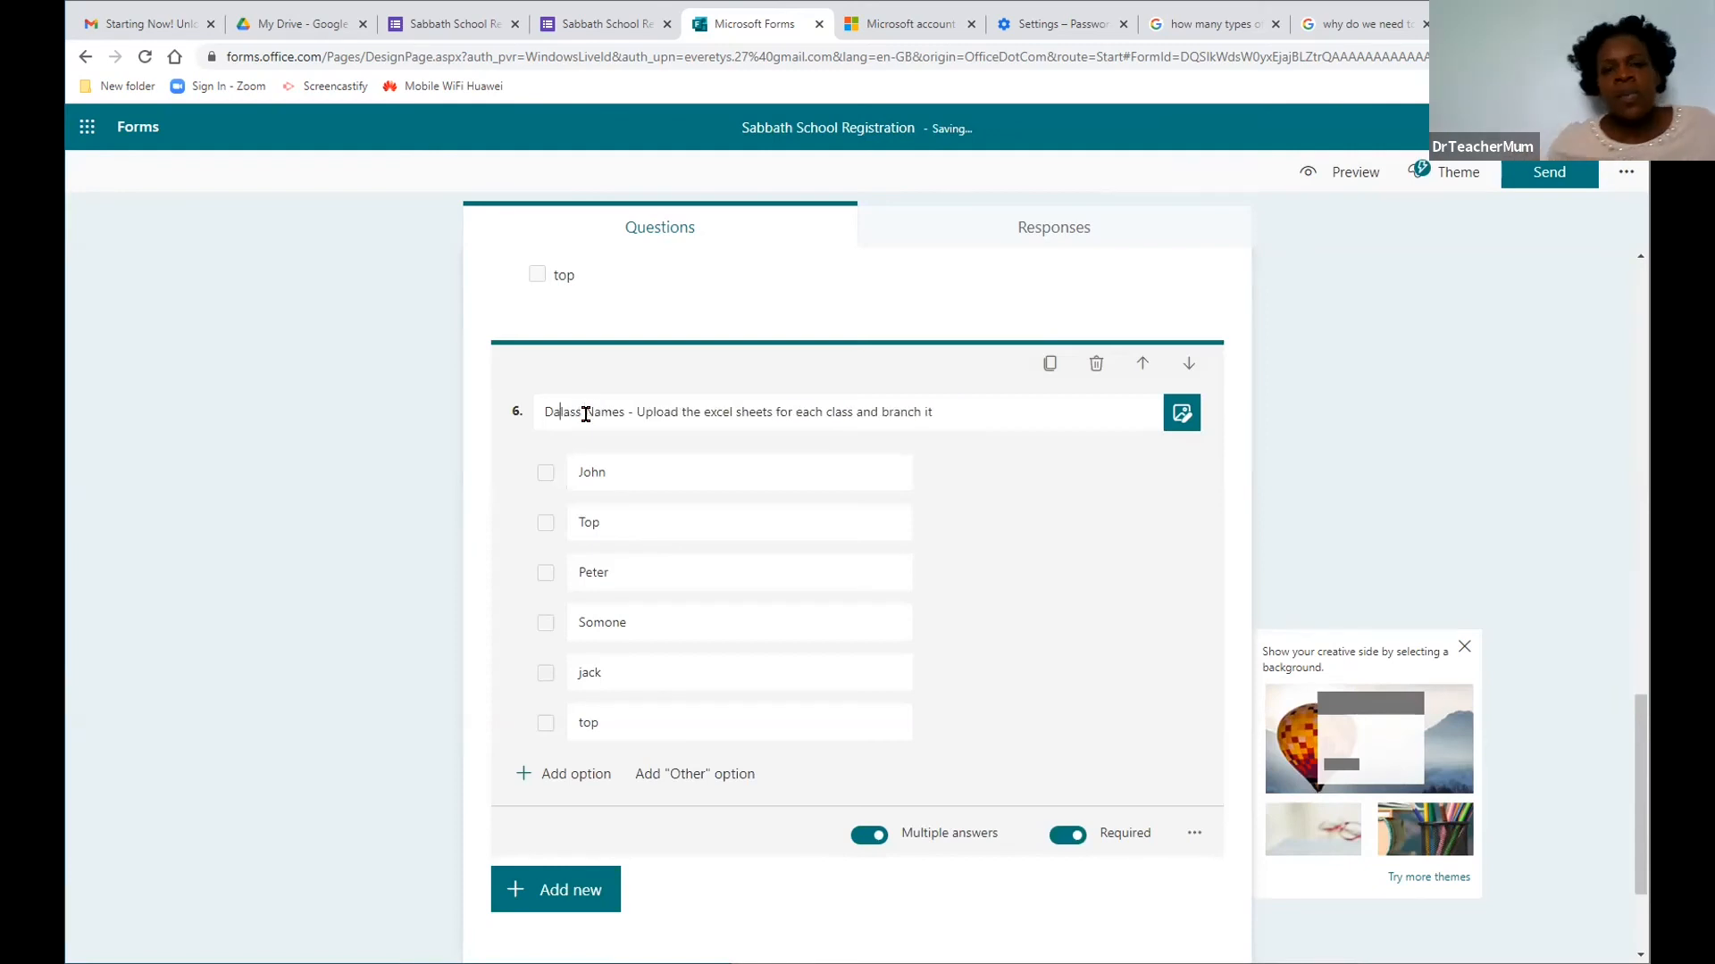
{"action": "type", "text": "Elija"}
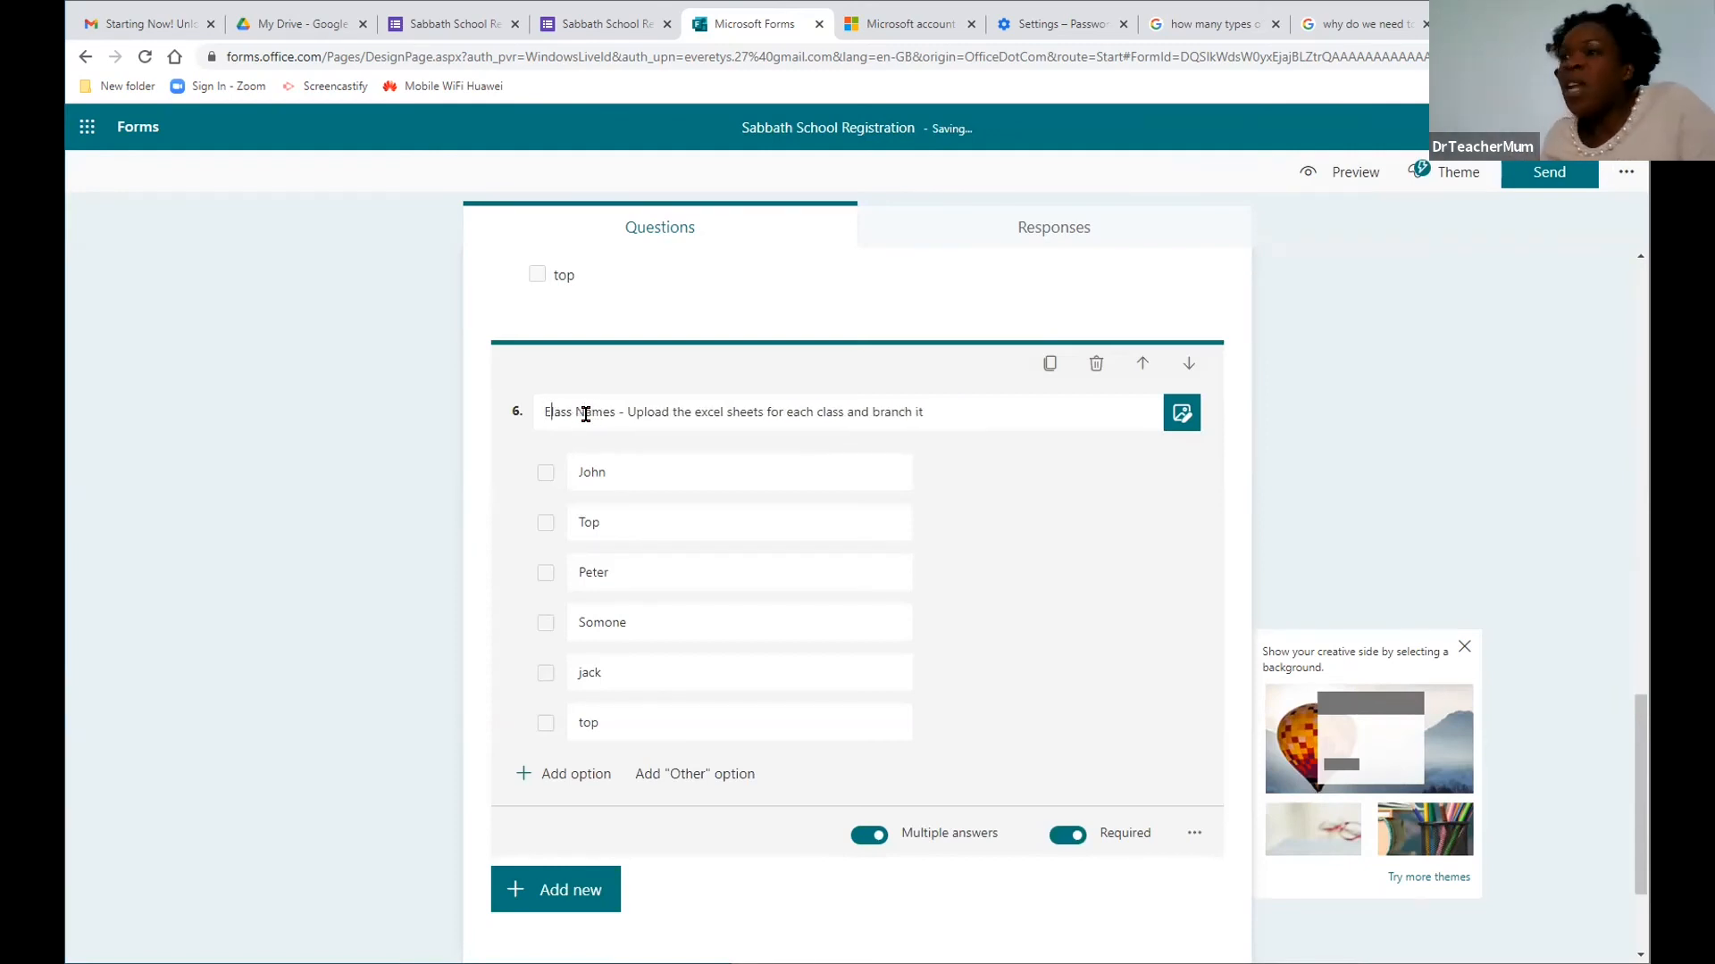
{"action": "type", "text": "h C"}
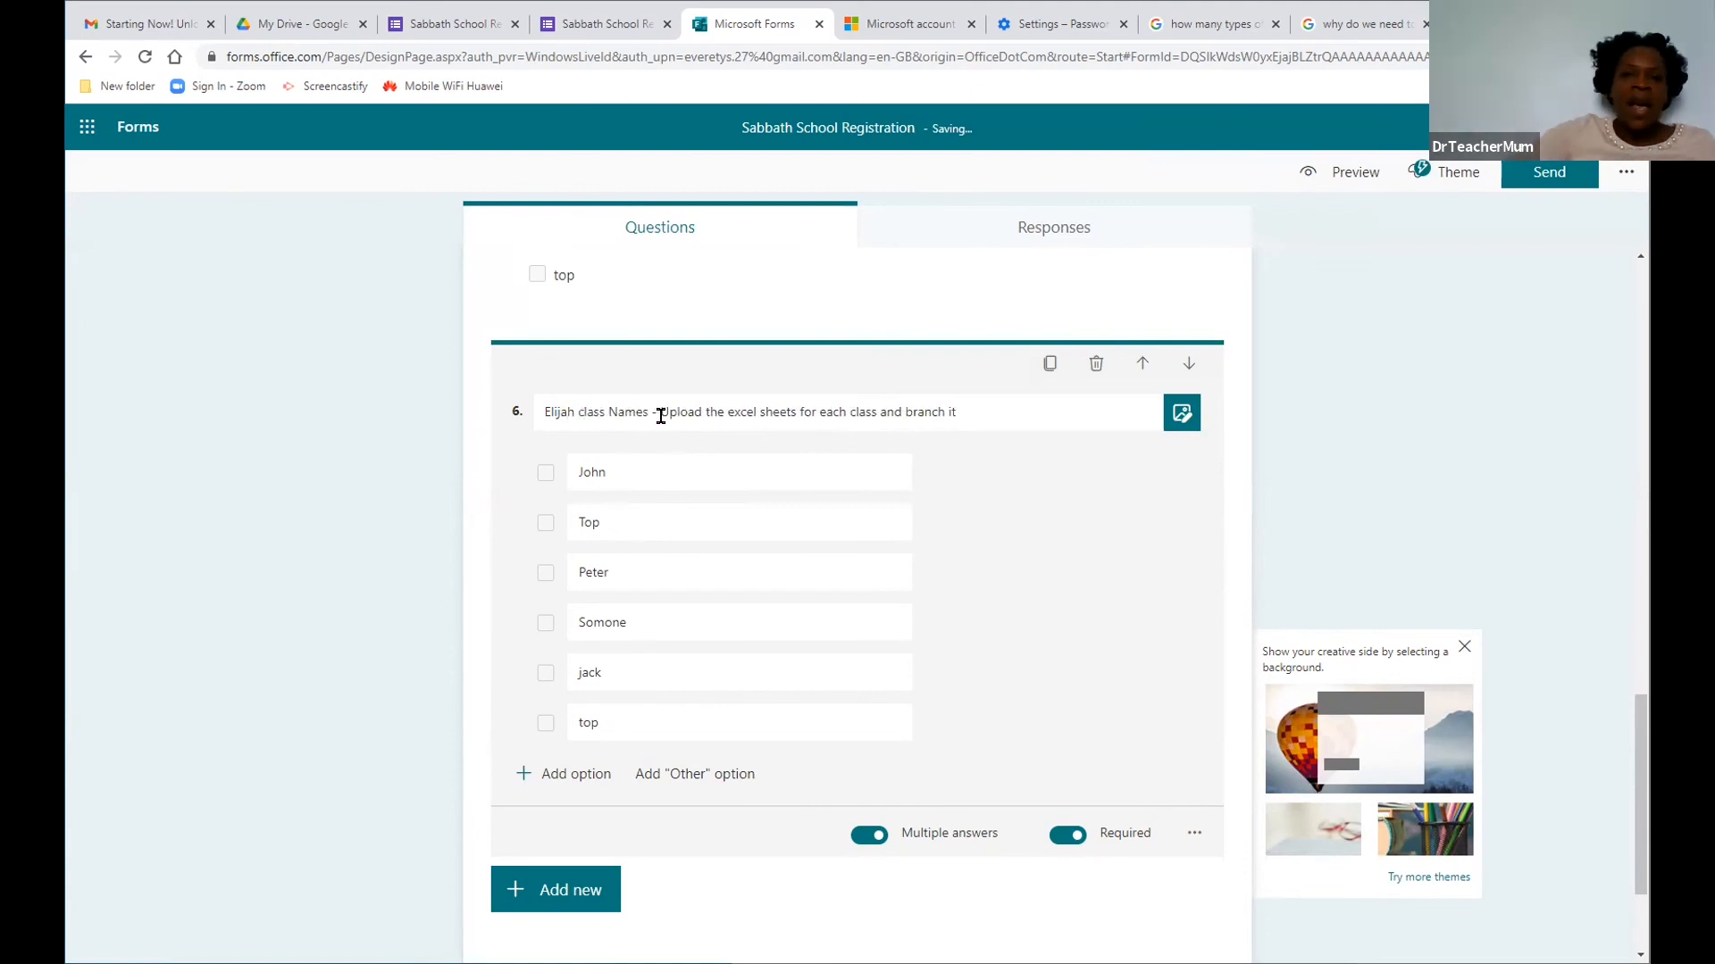
Step: Remove the "- Upload the excel sheets for each class and branch it" note from question 6's title, leaving "Elijah class Names"
{"action": "key", "text": "Delete"}
{"action": "key", "text": "Delete"}
{"action": "key", "text": "Delete"}
{"action": "key", "text": "Delete"}
{"action": "key", "text": "Delete"}
{"action": "key", "text": "Delete"}
{"action": "key", "text": "Delete"}
{"action": "key", "text": "Delete"}
{"action": "key", "text": "Delete"}
{"action": "key", "text": "Delete"}
{"action": "key", "text": "Delete"}
{"action": "key", "text": "Delete"}
{"action": "key", "text": "Delete"}
{"action": "key", "text": "Delete"}
{"action": "key", "text": "Delete"}
{"action": "key", "text": "Delete"}
{"action": "key", "text": "Delete"}
{"action": "key", "text": "Delete"}
{"action": "key", "text": "Delete"}
{"action": "key", "text": "Delete"}
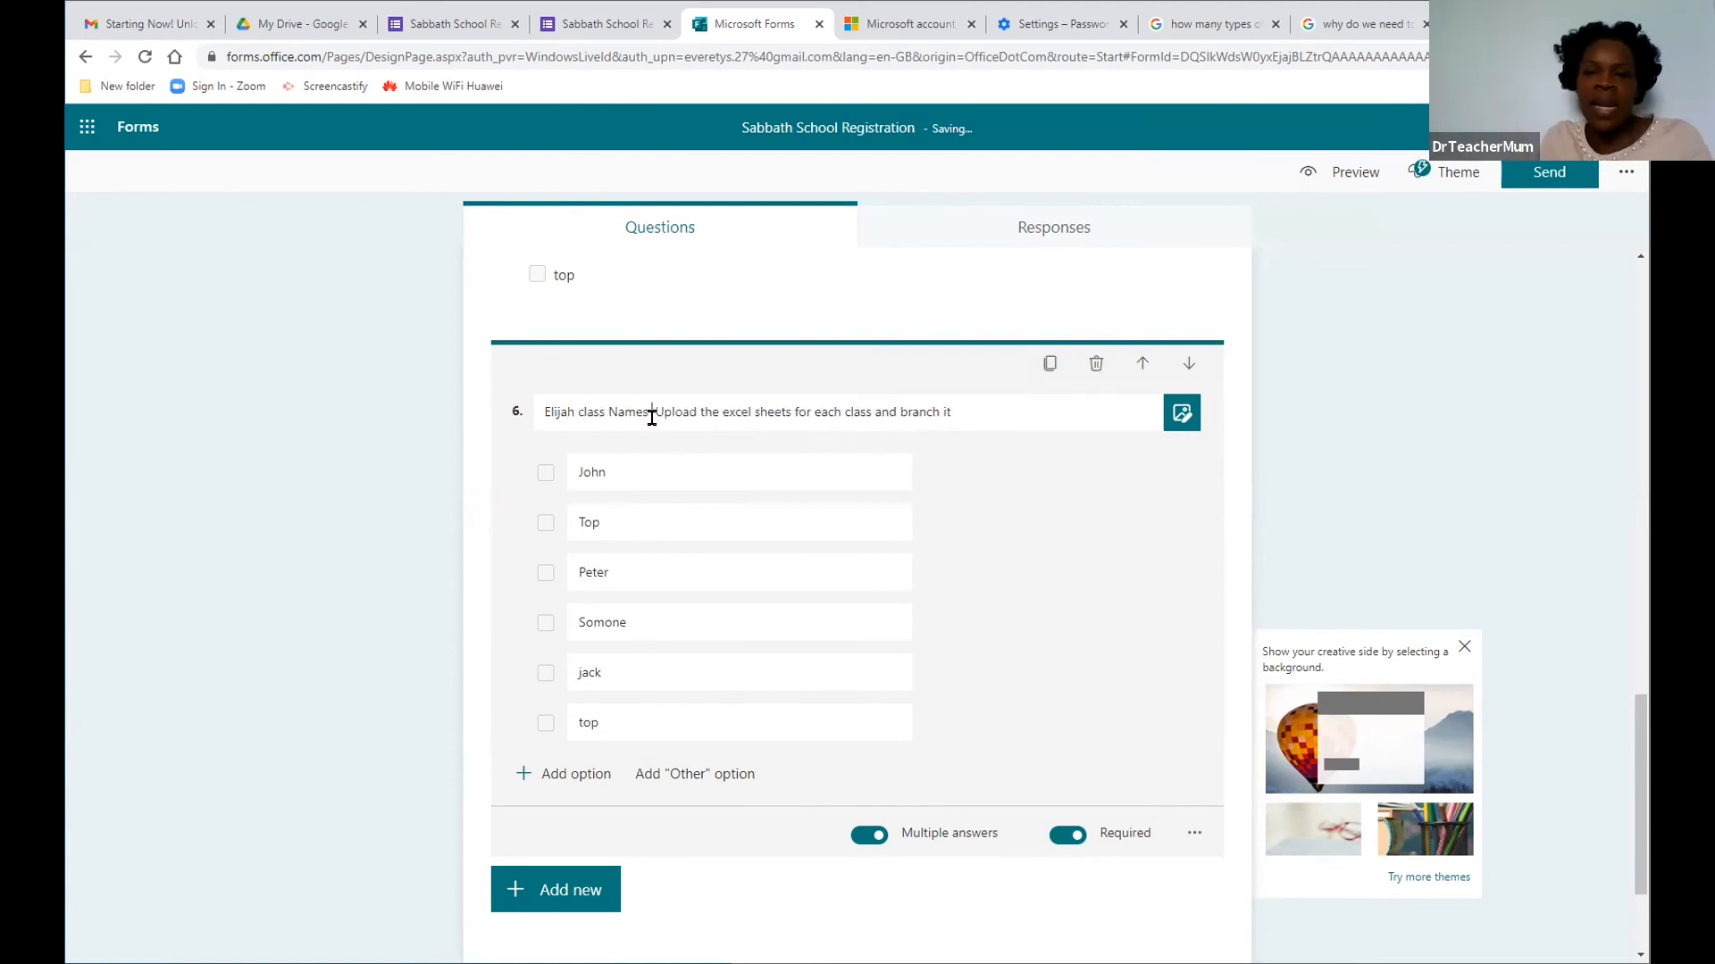
{"action": "key", "text": "Delete"}
{"action": "key", "text": "Delete"}
{"action": "key", "text": "Delete"}
{"action": "key", "text": "Delete"}
{"action": "key", "text": "Delete"}
{"action": "key", "text": "Delete"}
{"action": "key", "text": "Delete"}
{"action": "key", "text": "Delete"}
{"action": "key", "text": "Delete"}
{"action": "key", "text": "Delete"}
{"action": "key", "text": "Delete"}
{"action": "key", "text": "Delete"}
{"action": "key", "text": "Delete"}
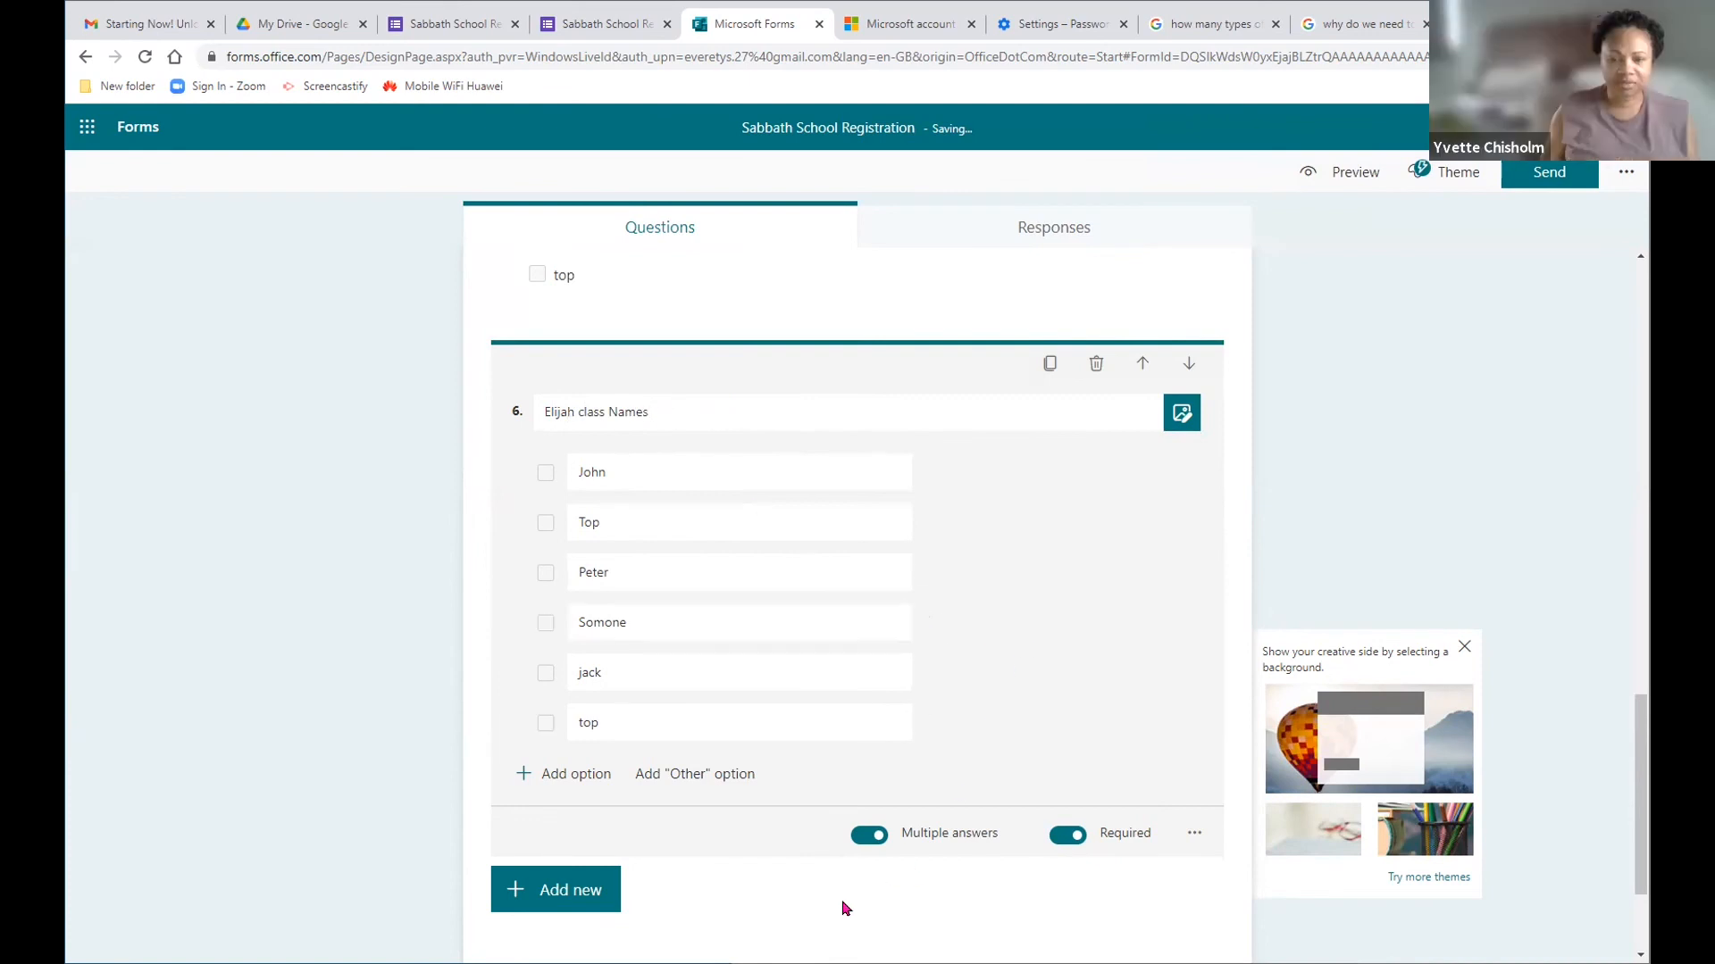
Step: Delete the blank question 7 with Option 1 and Option 2 at the end of the form
{"action": "scroll", "coordinate": [841, 900], "scroll_direction": "down", "scroll_amount": 2}
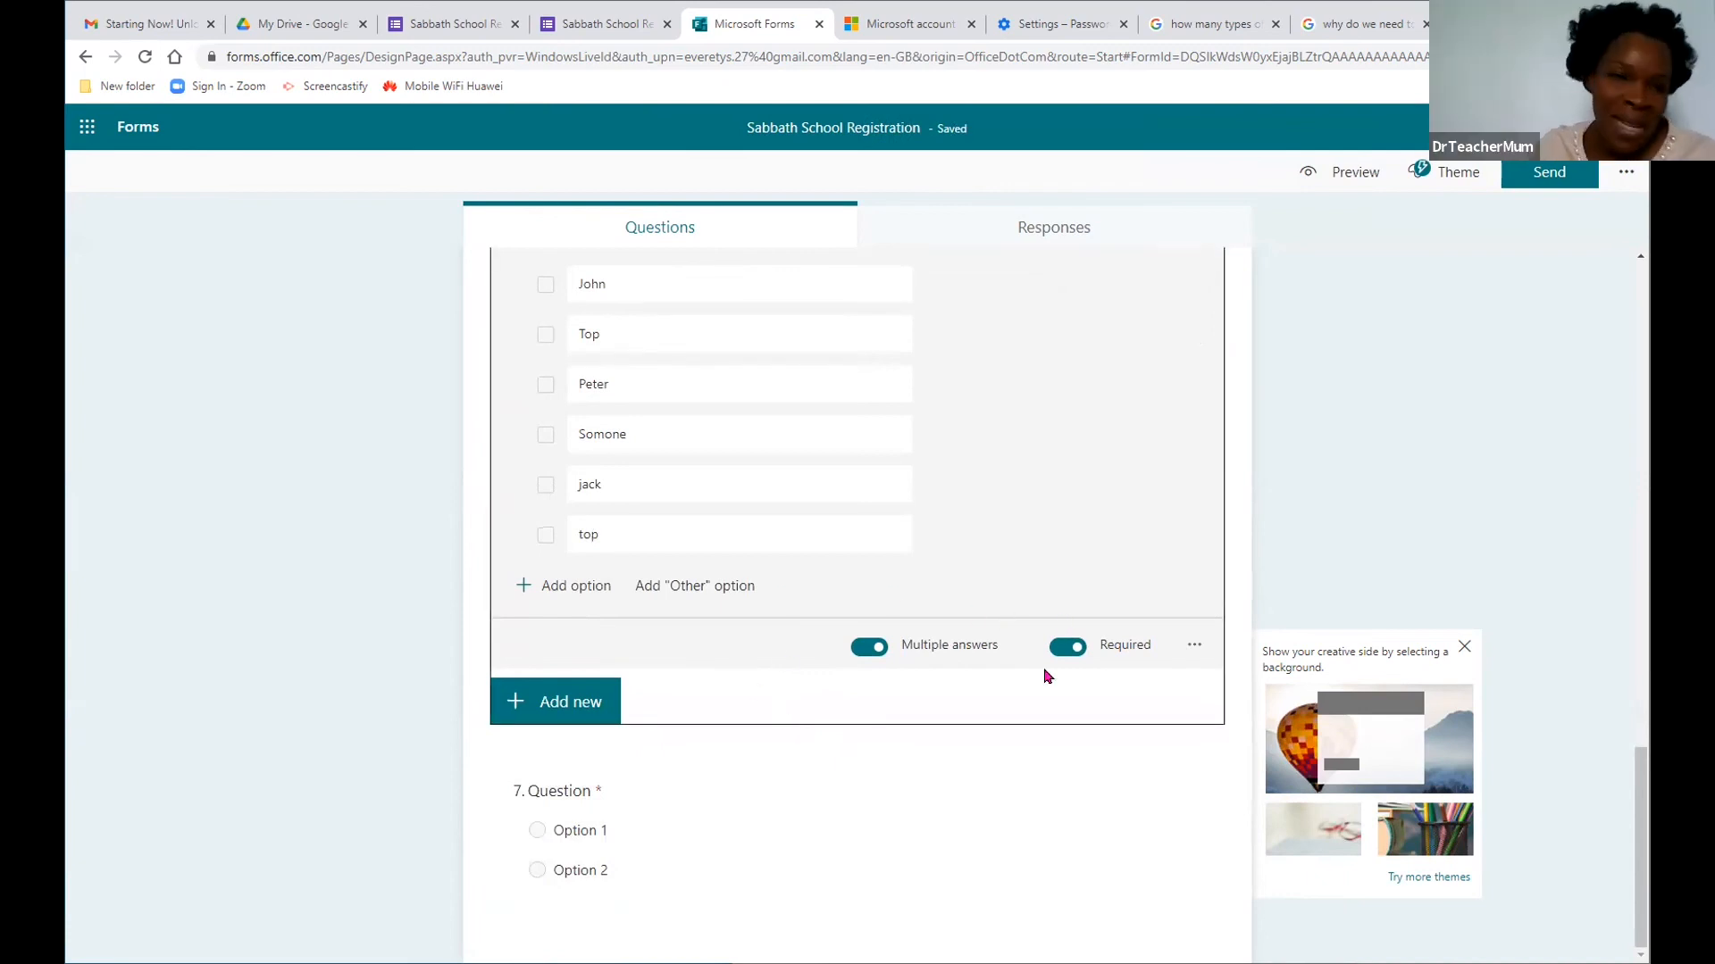
{"action": "left_click", "coordinate": [916, 813]}
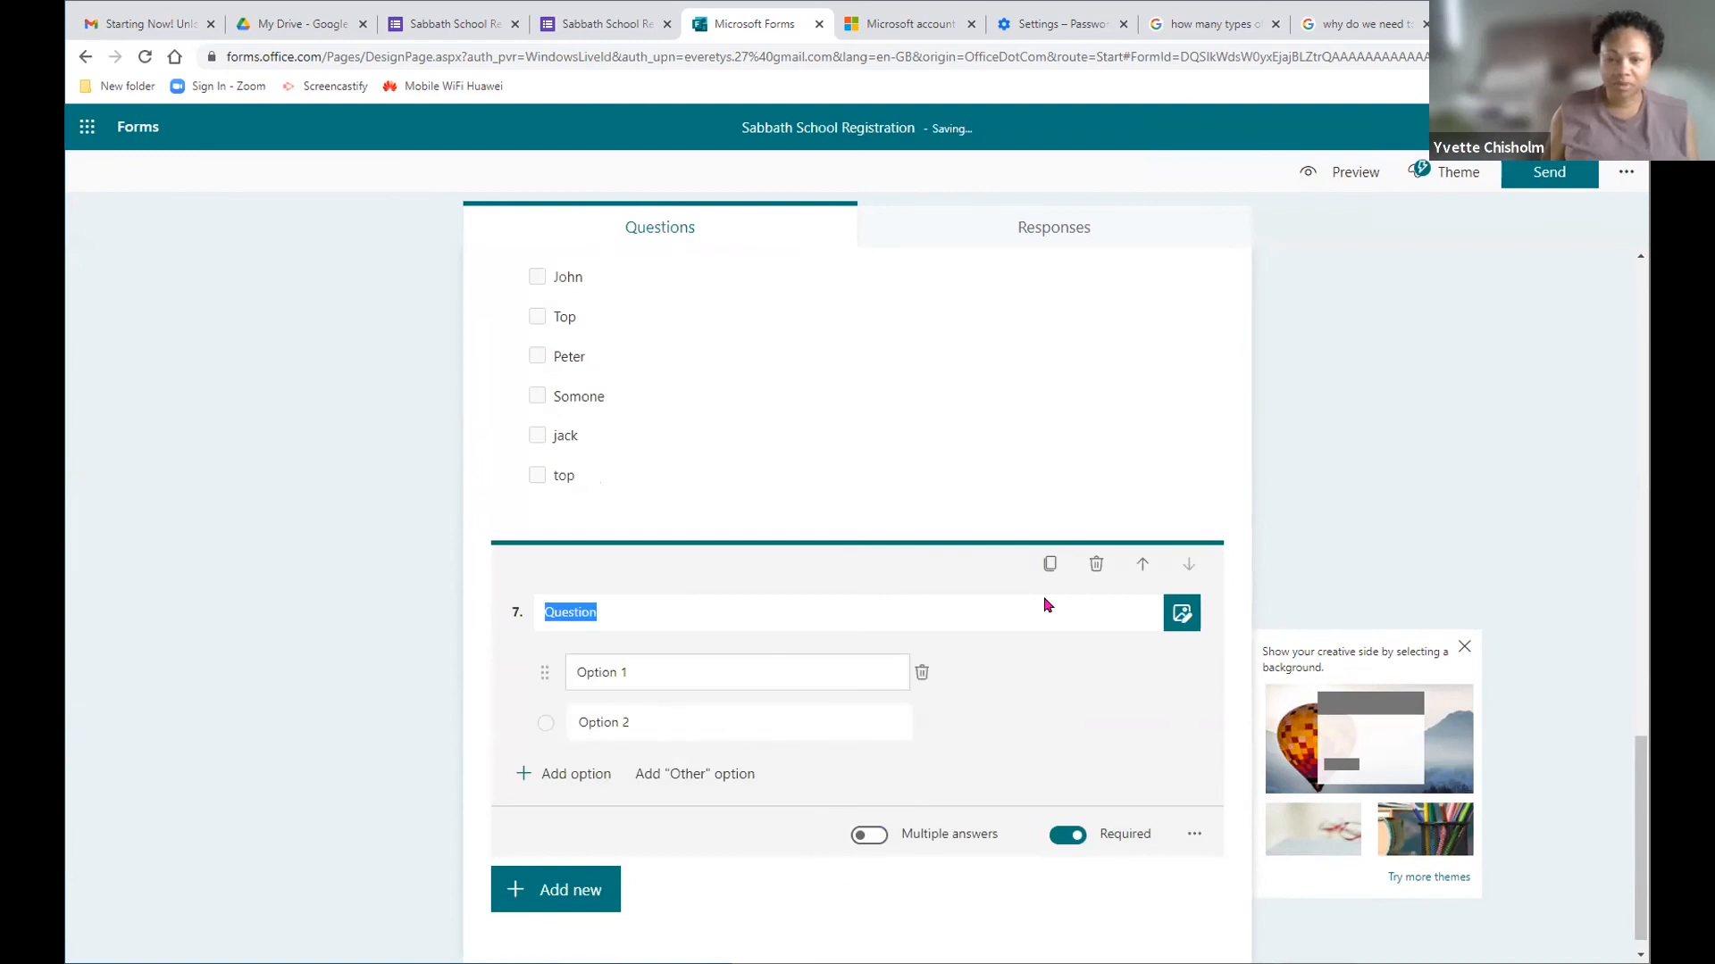
{"action": "left_click", "coordinate": [1096, 564]}
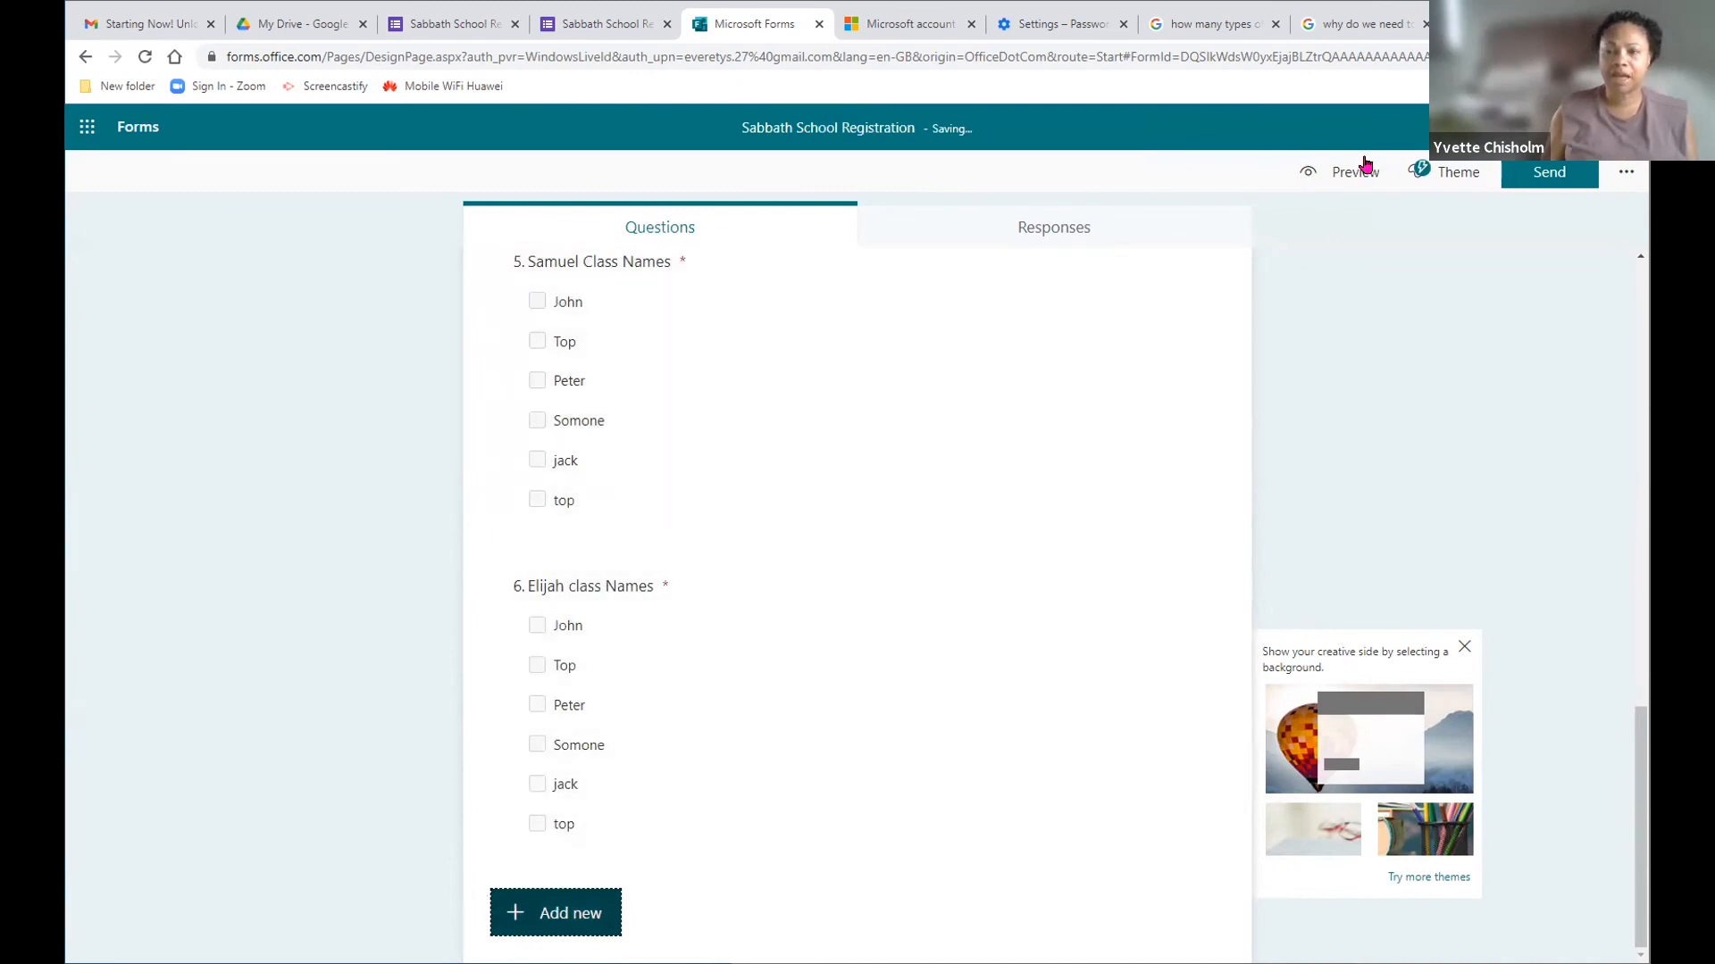
Step: Preview the form, choose the Elijah class and check the name list that follows
{"action": "left_click", "coordinate": [1340, 174]}
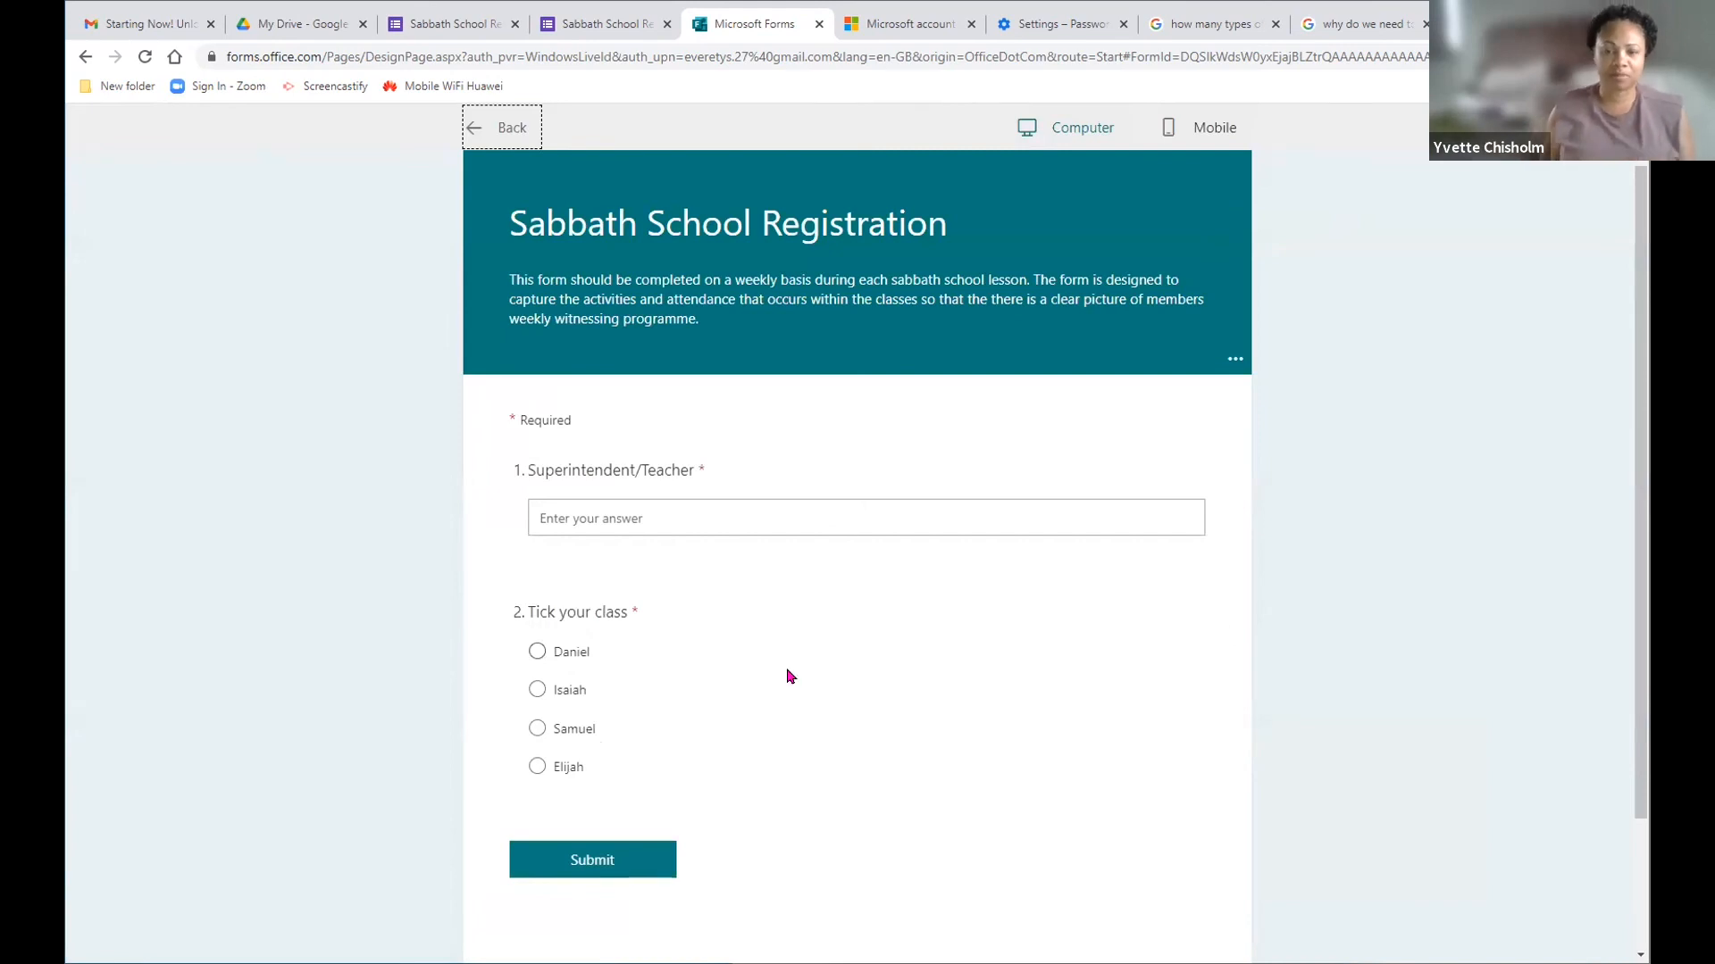
{"action": "left_click", "coordinate": [749, 519]}
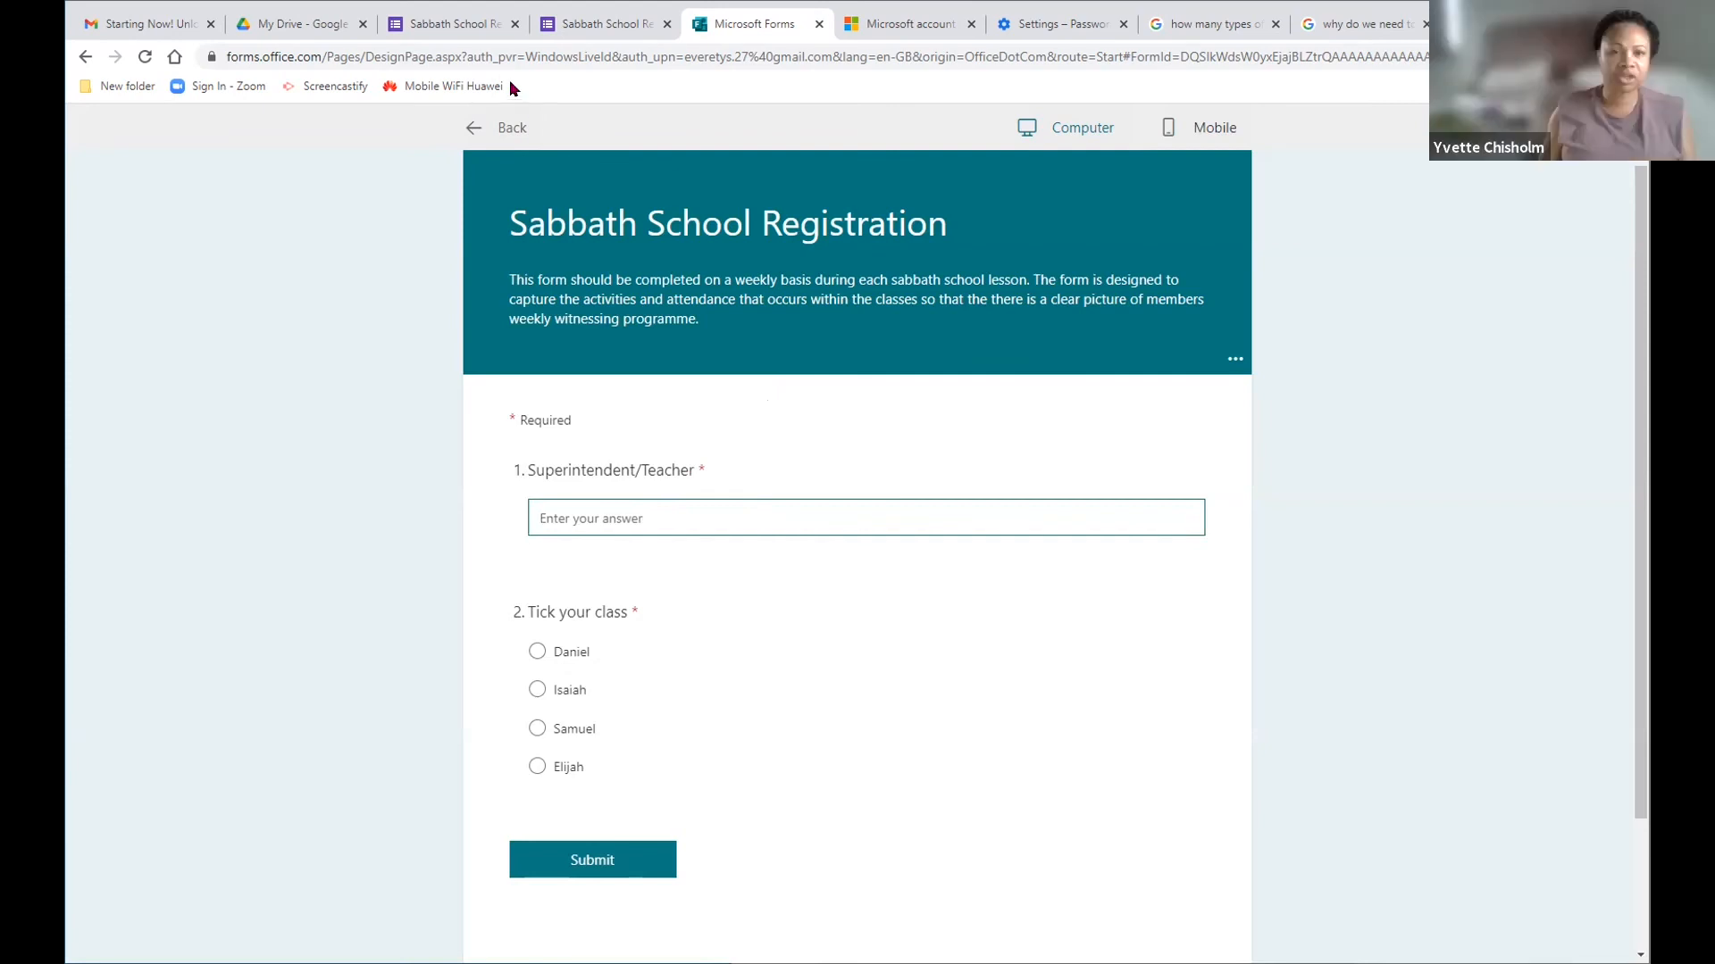
{"action": "key", "text": "ctrl+l"}
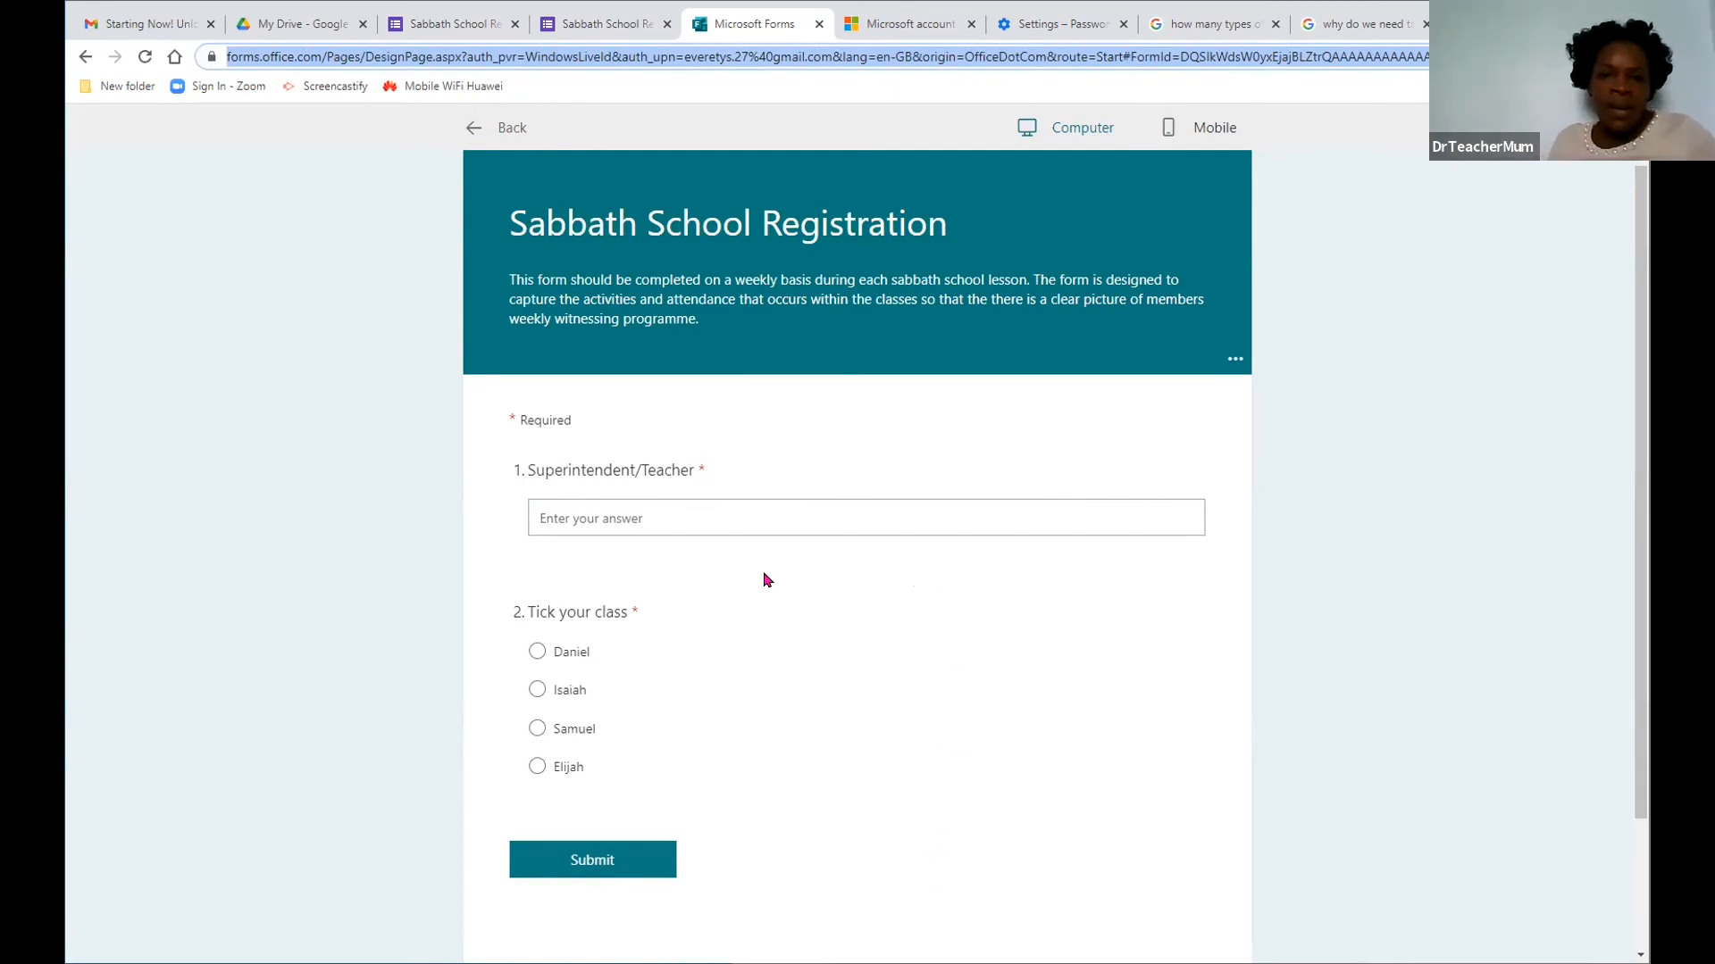
{"action": "left_click", "coordinate": [754, 768]}
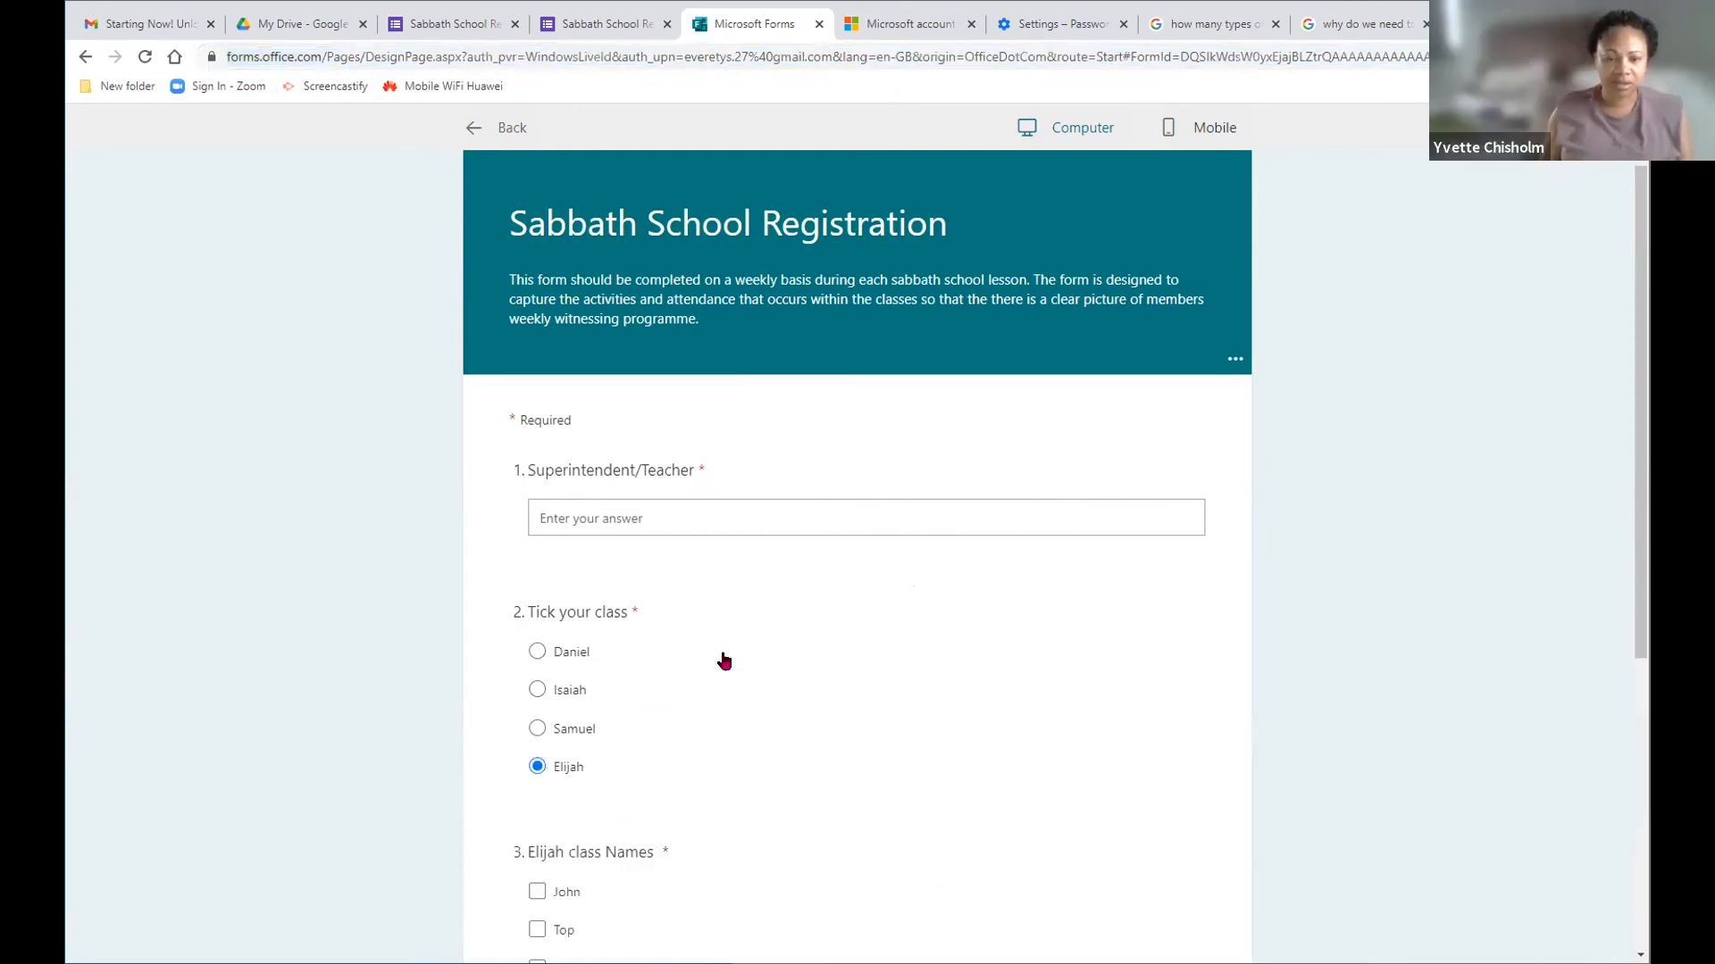
{"action": "scroll", "coordinate": [791, 773], "scroll_direction": "down", "scroll_amount": 3}
{"action": "scroll", "coordinate": [797, 768], "scroll_direction": "down", "scroll_amount": 1}
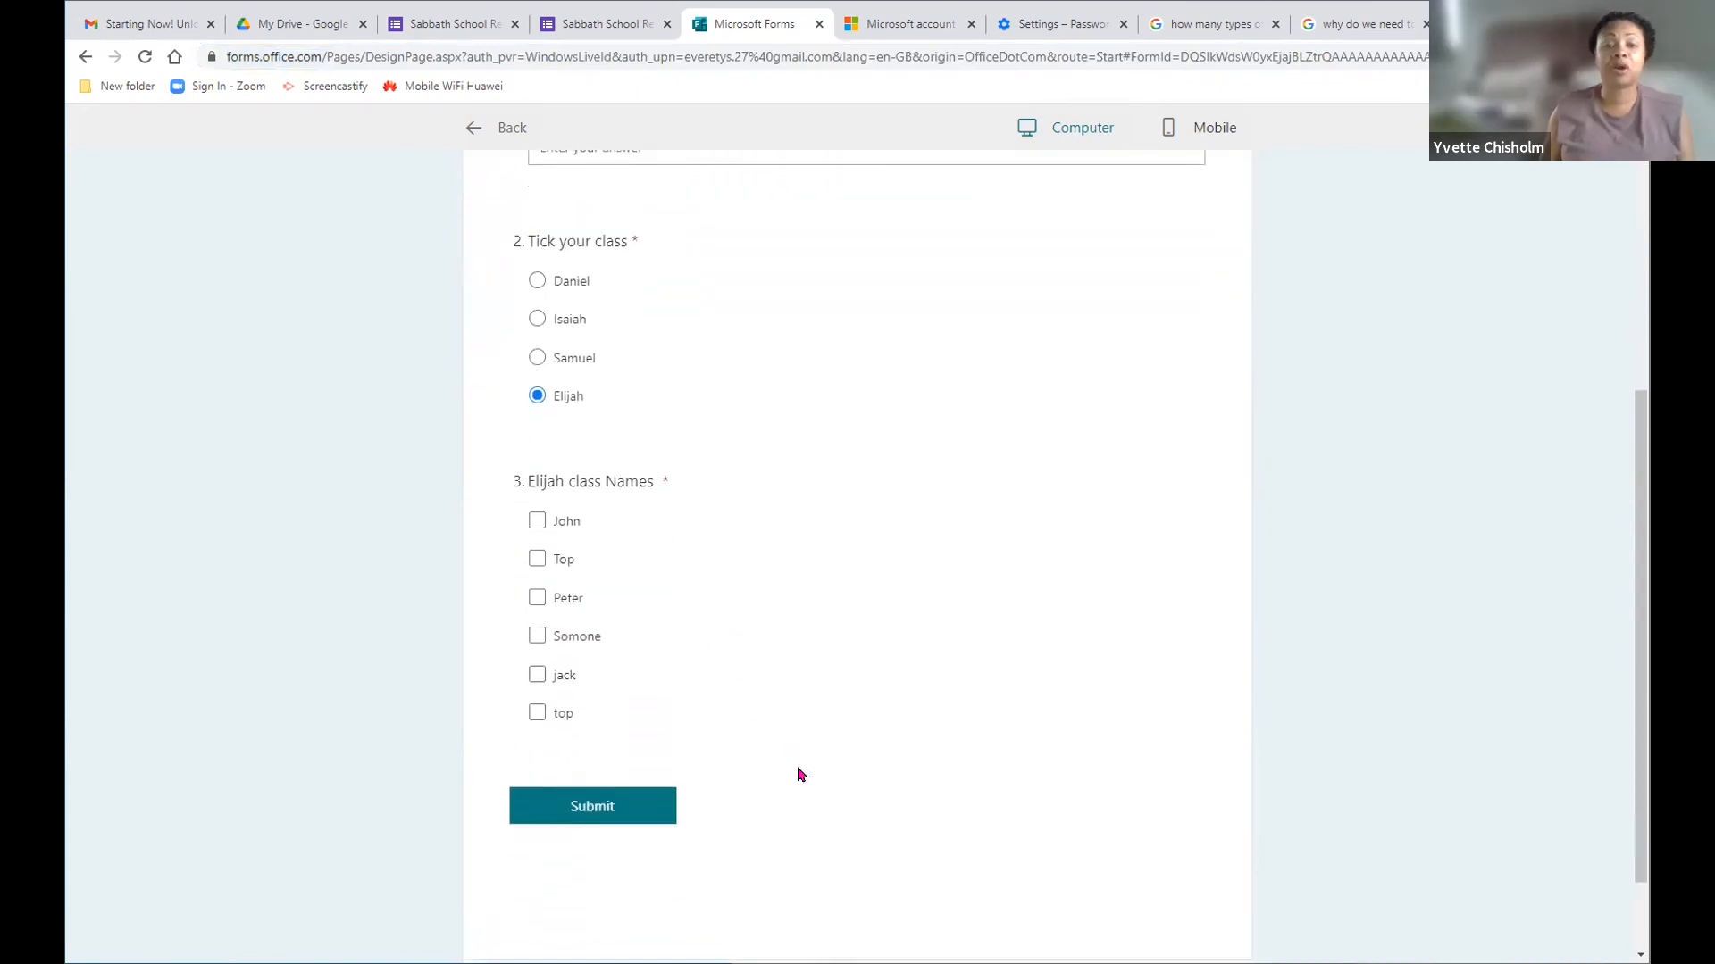
{"action": "scroll", "coordinate": [803, 773], "scroll_direction": "up", "scroll_amount": 1}
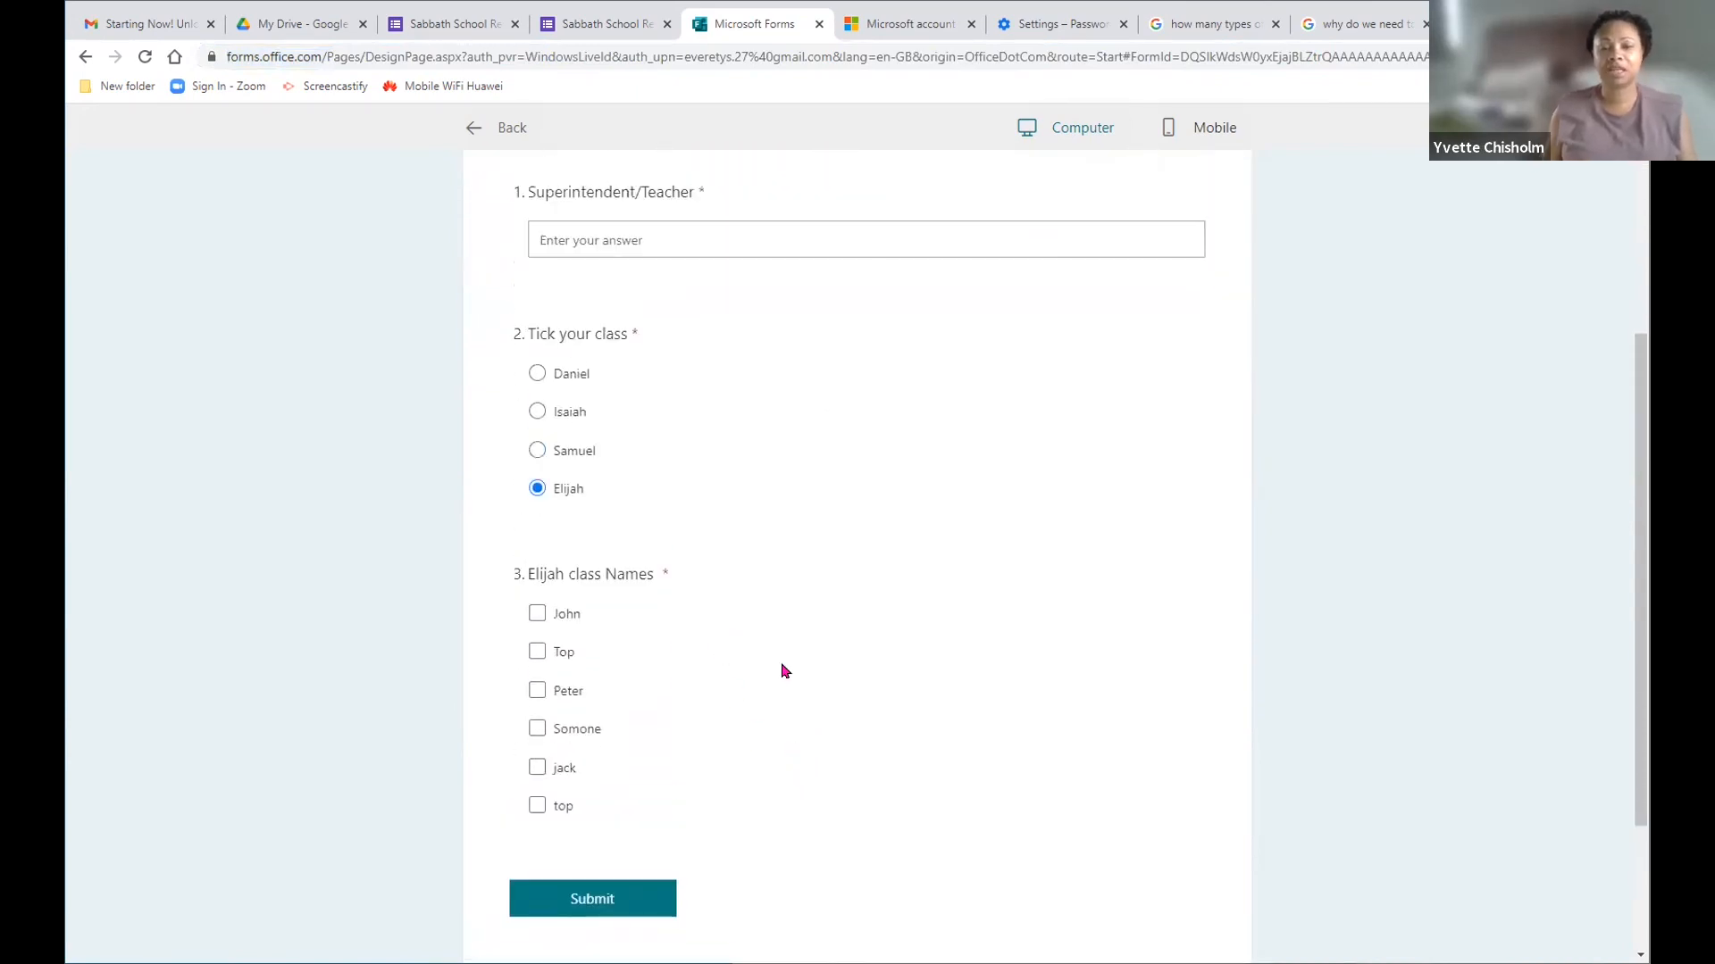
Step: Test the Daniel, Isaiah, Samuel and Elijah classes in turn, choose Isaiah again and review which name questions follow
{"action": "left_click", "coordinate": [536, 374]}
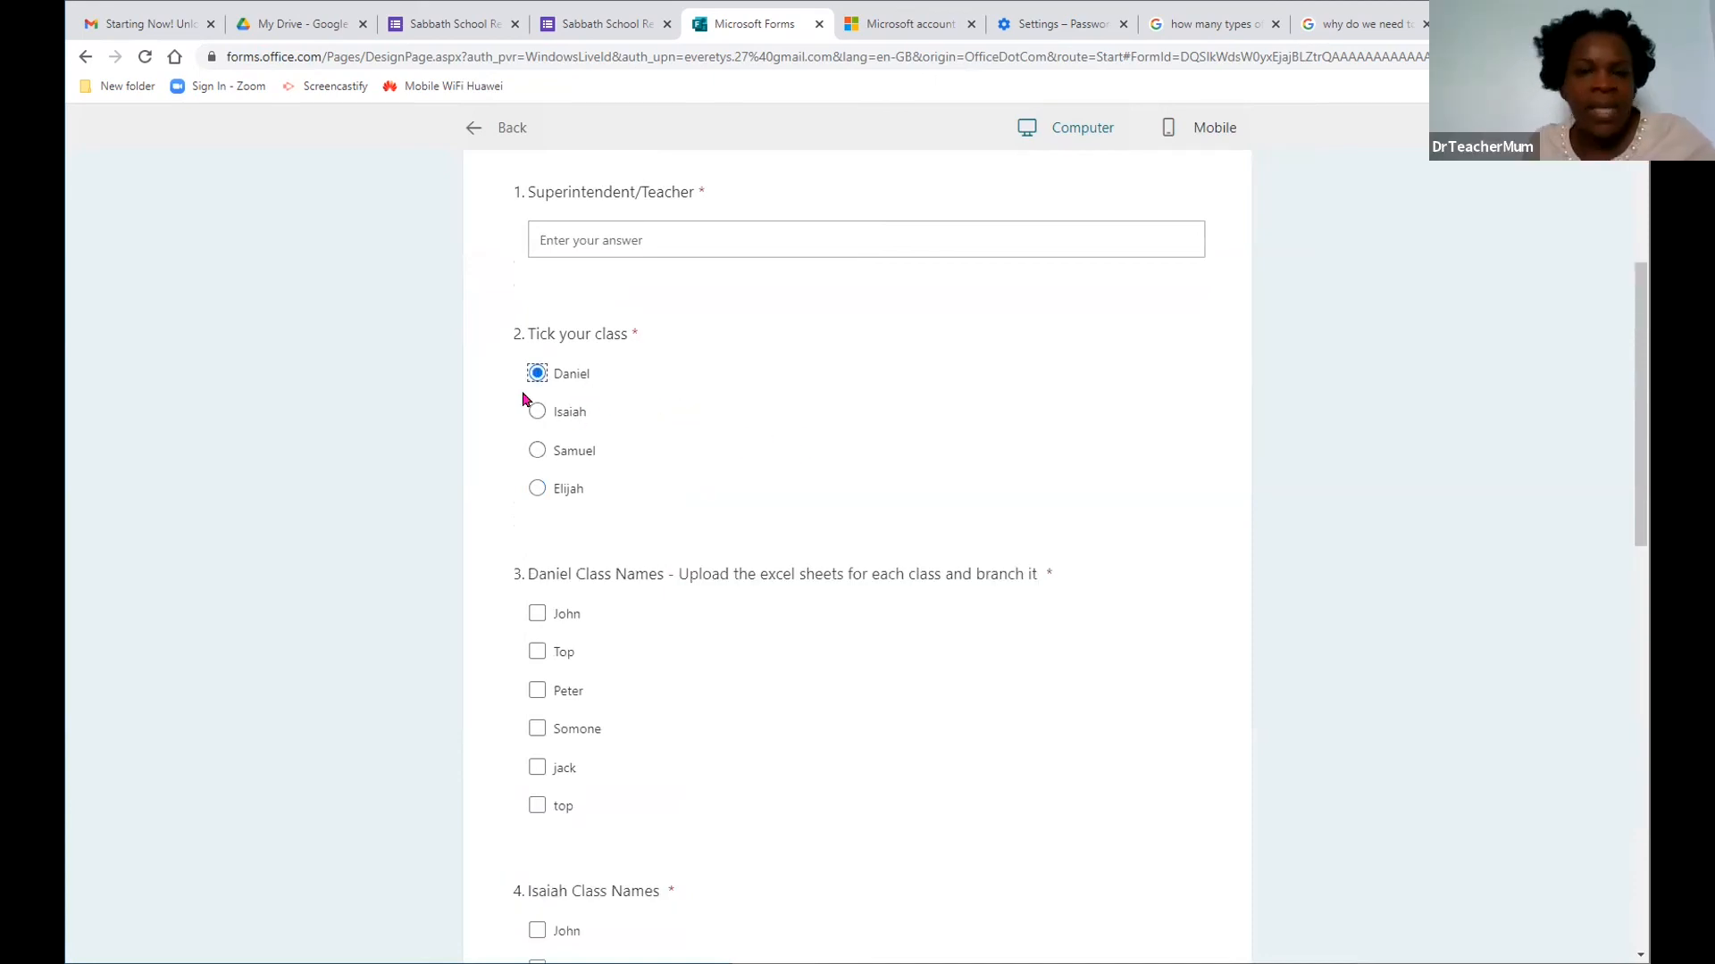
{"action": "left_click", "coordinate": [536, 411]}
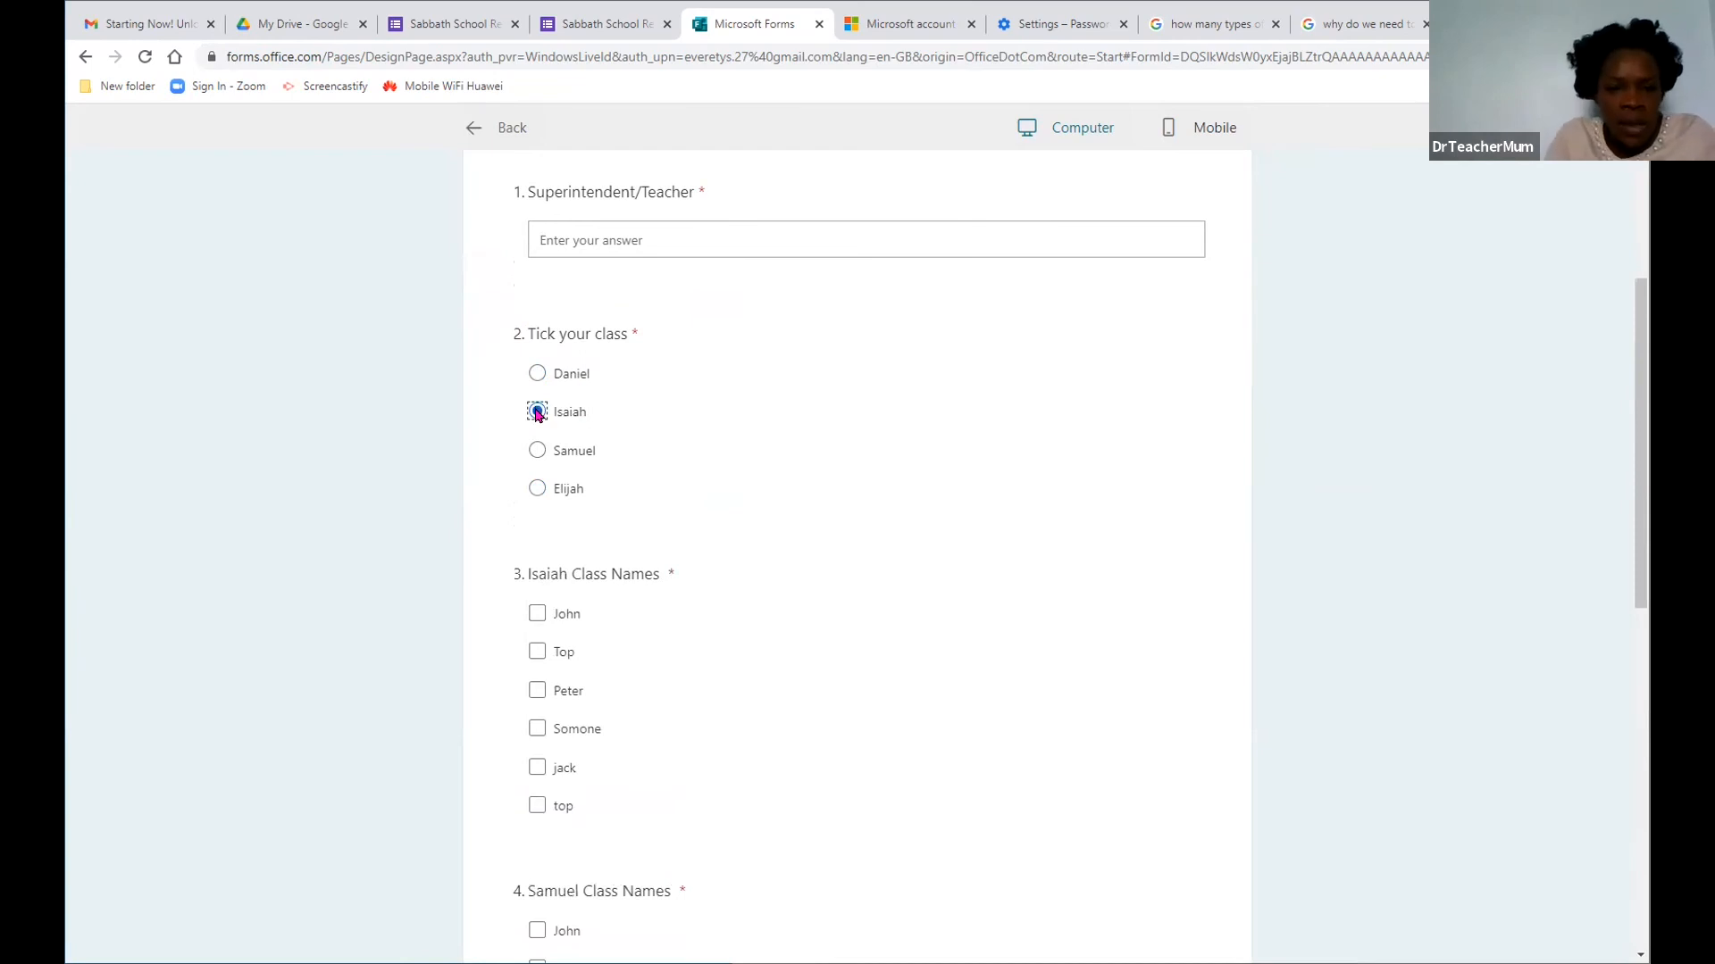
{"action": "left_click", "coordinate": [537, 451]}
{"action": "left_click", "coordinate": [542, 488]}
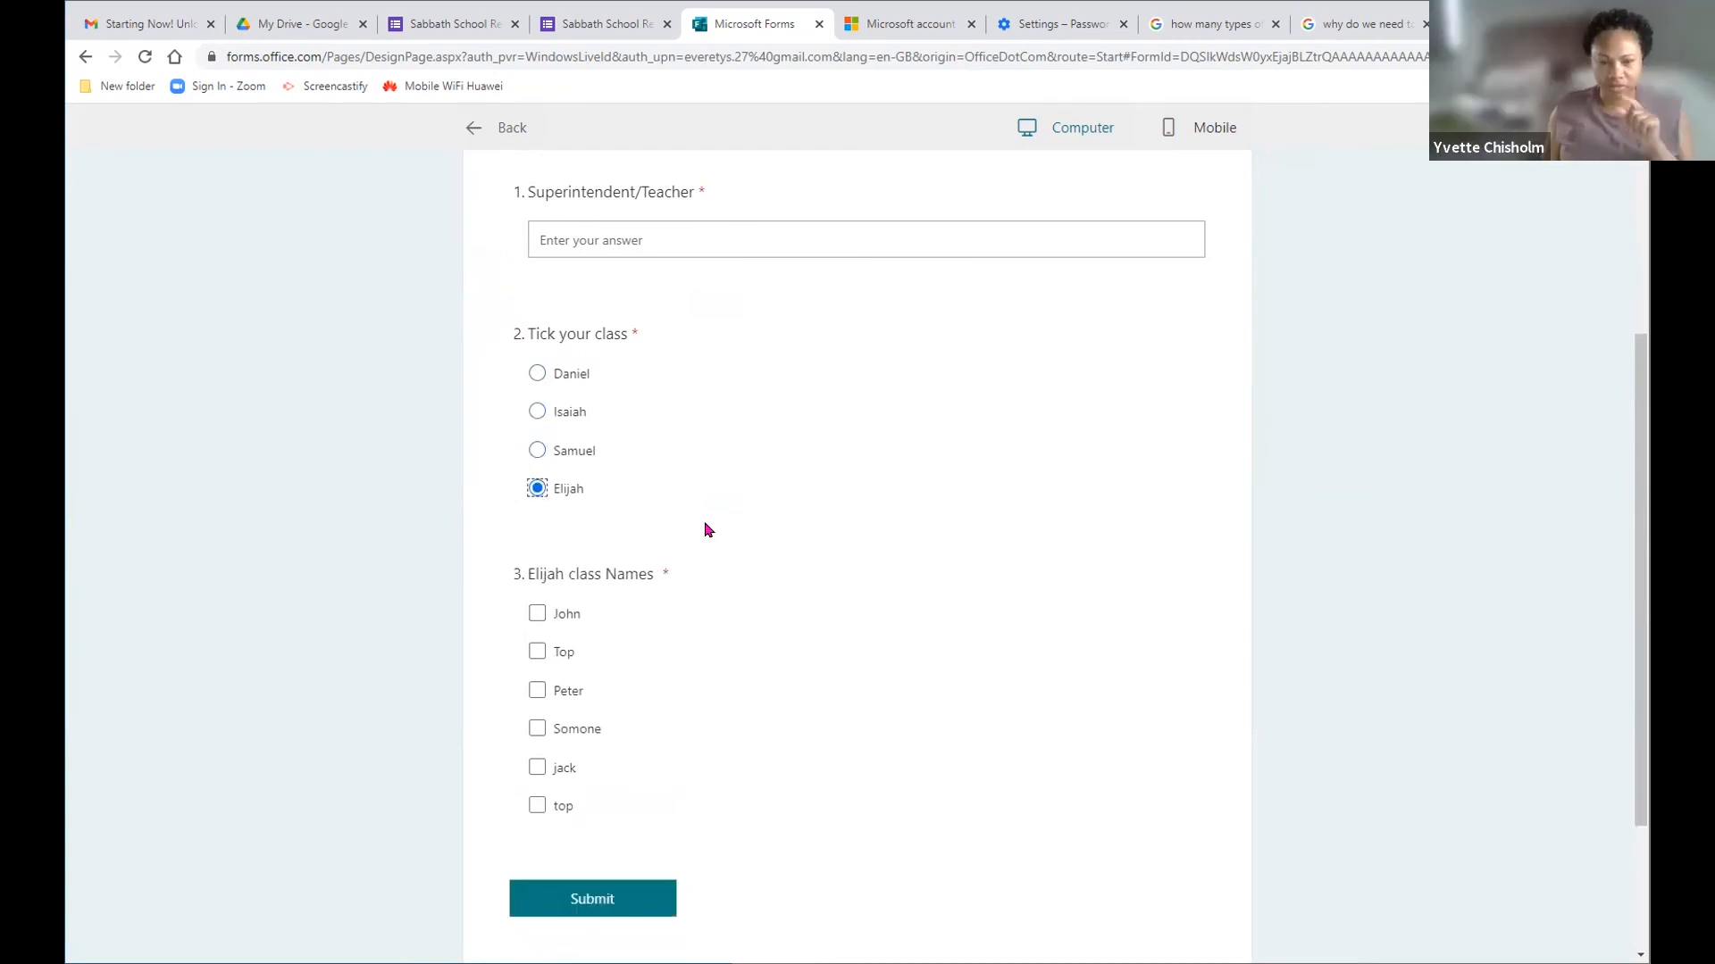
{"action": "left_click", "coordinate": [536, 412]}
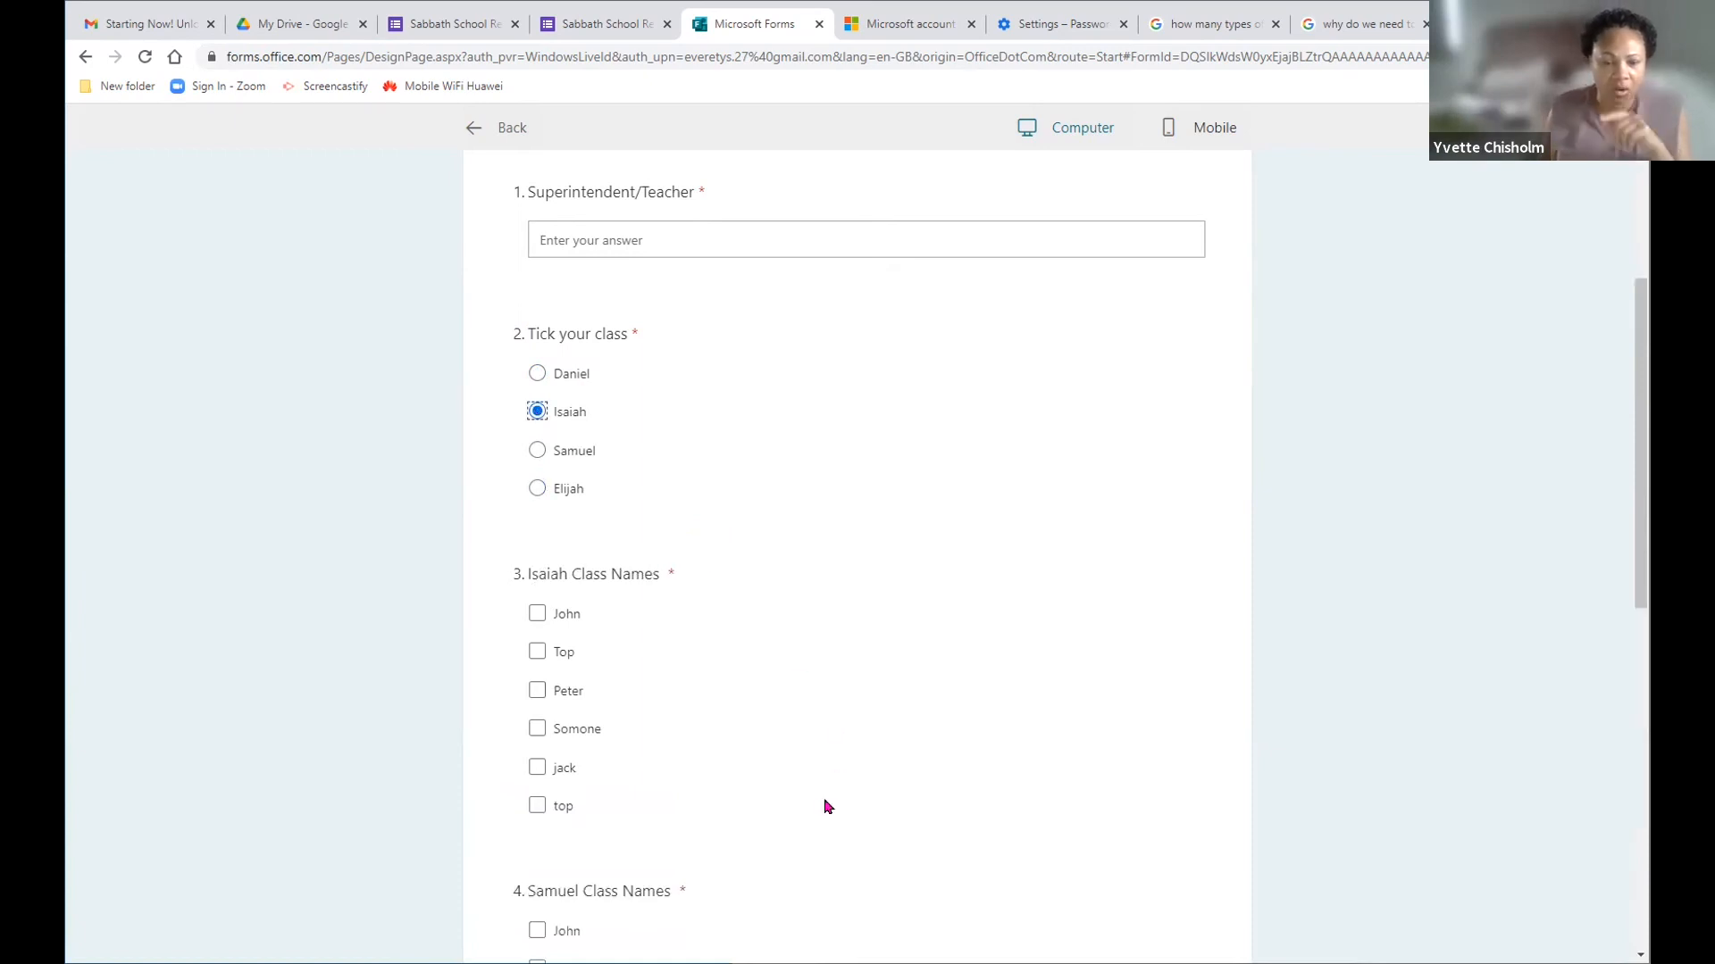
{"action": "scroll", "coordinate": [854, 853], "scroll_direction": "down", "scroll_amount": 5}
{"action": "scroll", "coordinate": [858, 853], "scroll_direction": "up", "scroll_amount": 8}
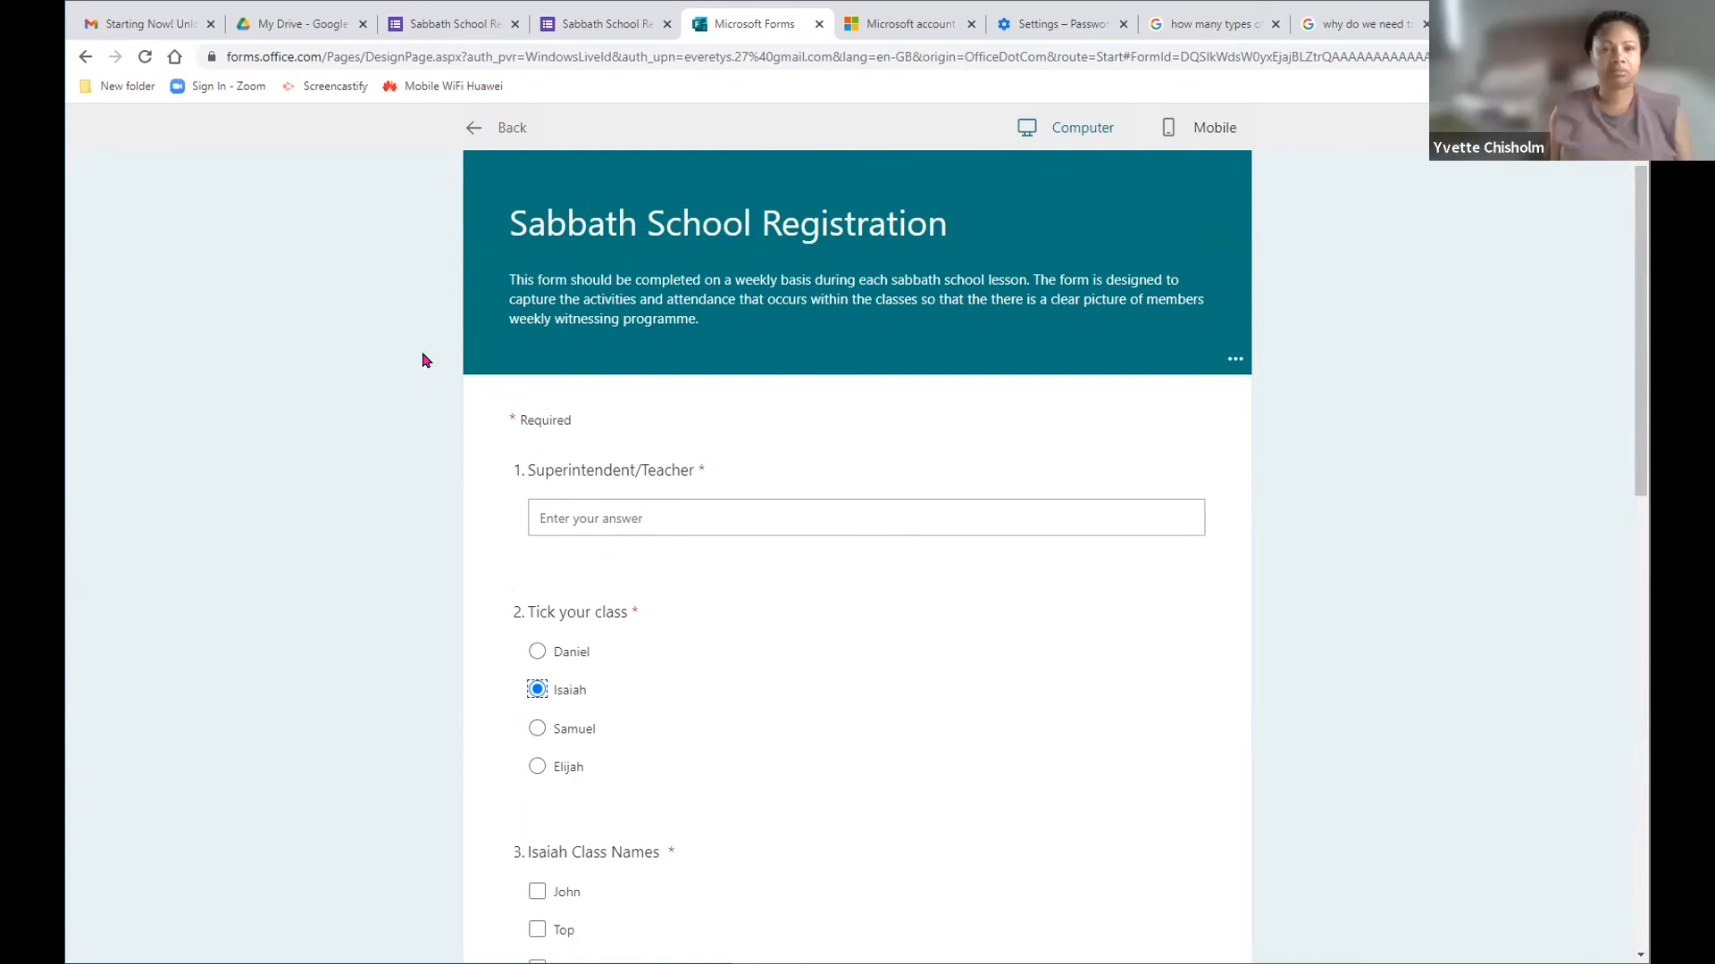
Step: Go back from the preview to the form editor and look over the questions from Elijah's list up to the title
{"action": "left_click", "coordinate": [84, 57]}
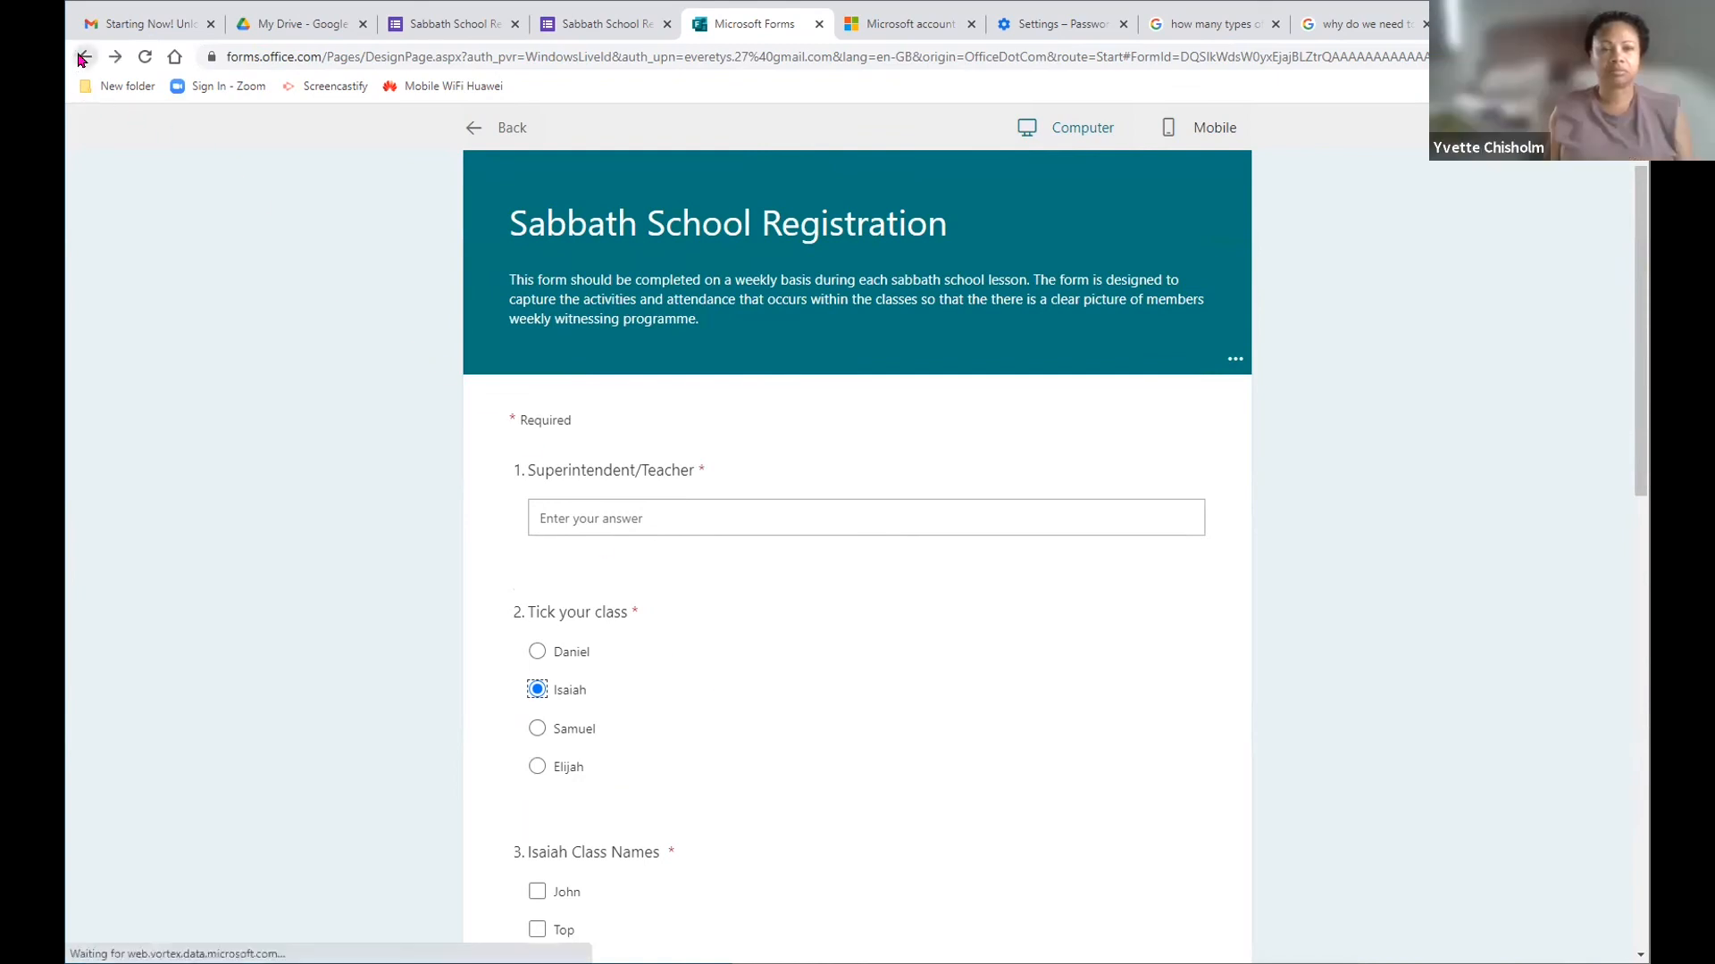
{"action": "scroll", "coordinate": [775, 835], "scroll_direction": "down", "scroll_amount": 15}
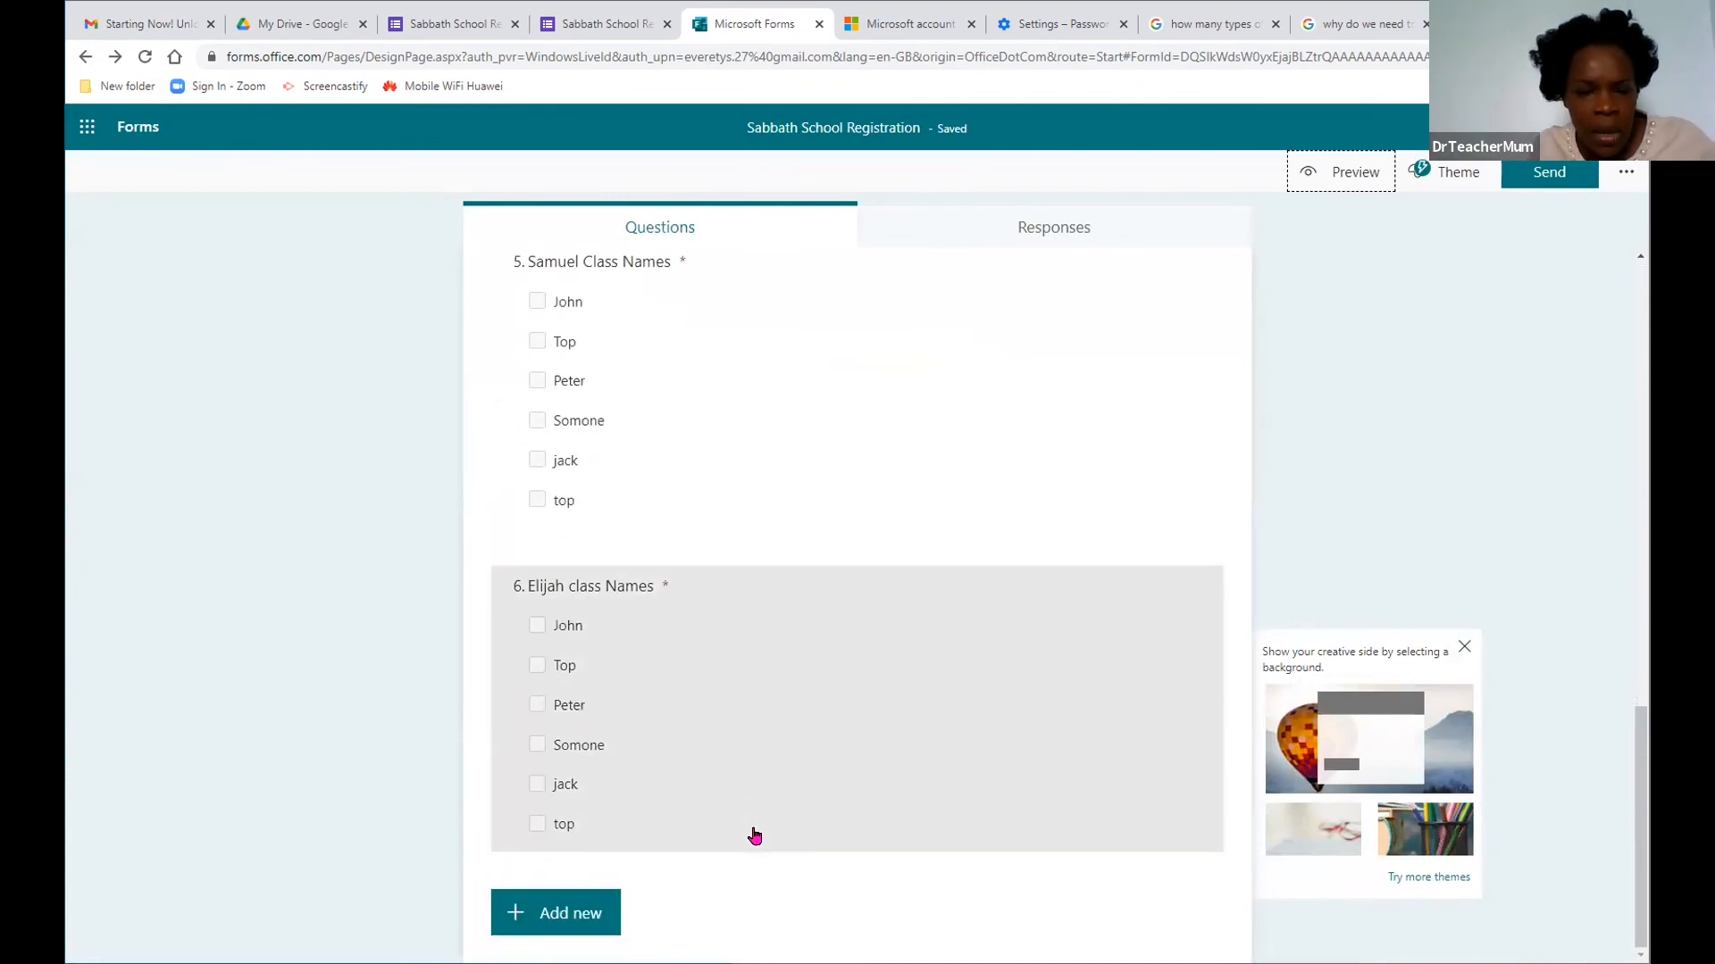
{"action": "scroll", "coordinate": [754, 835], "scroll_direction": "up", "scroll_amount": 15}
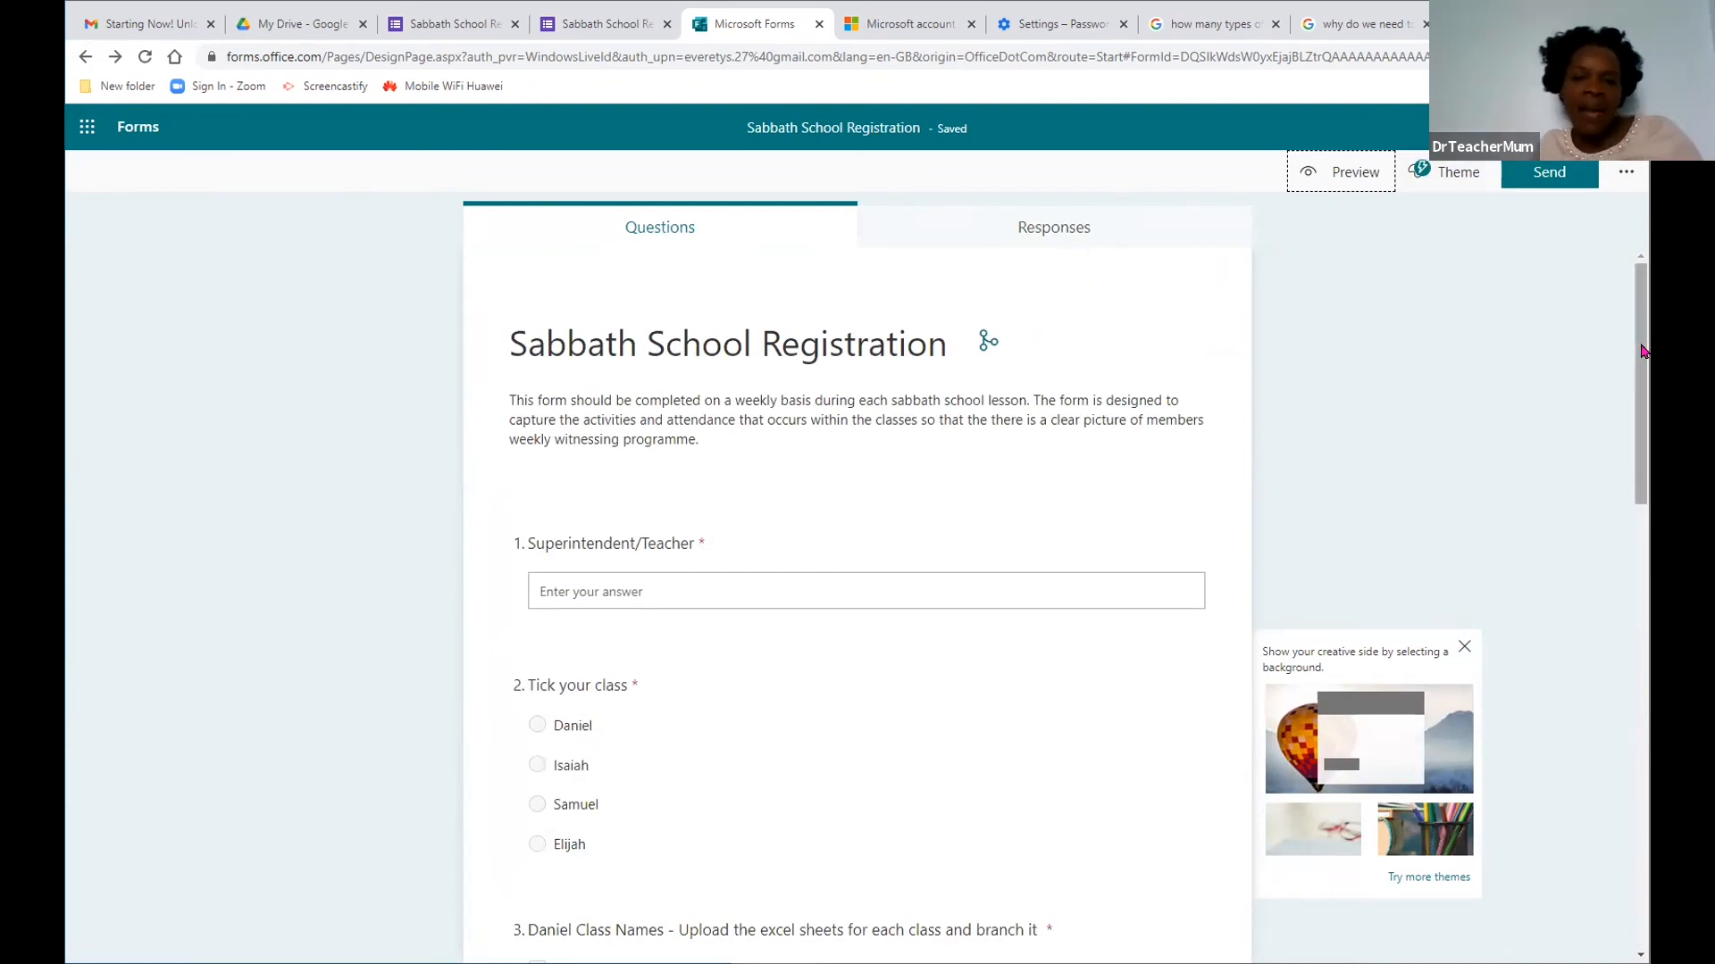
{"action": "mouse_move", "coordinate": [1641, 348]}
{"action": "left_mouse_down"}
{"action": "mouse_move", "coordinate": [1631, 795]}
{"action": "mouse_move", "coordinate": [1639, 346]}
{"action": "left_mouse_up"}
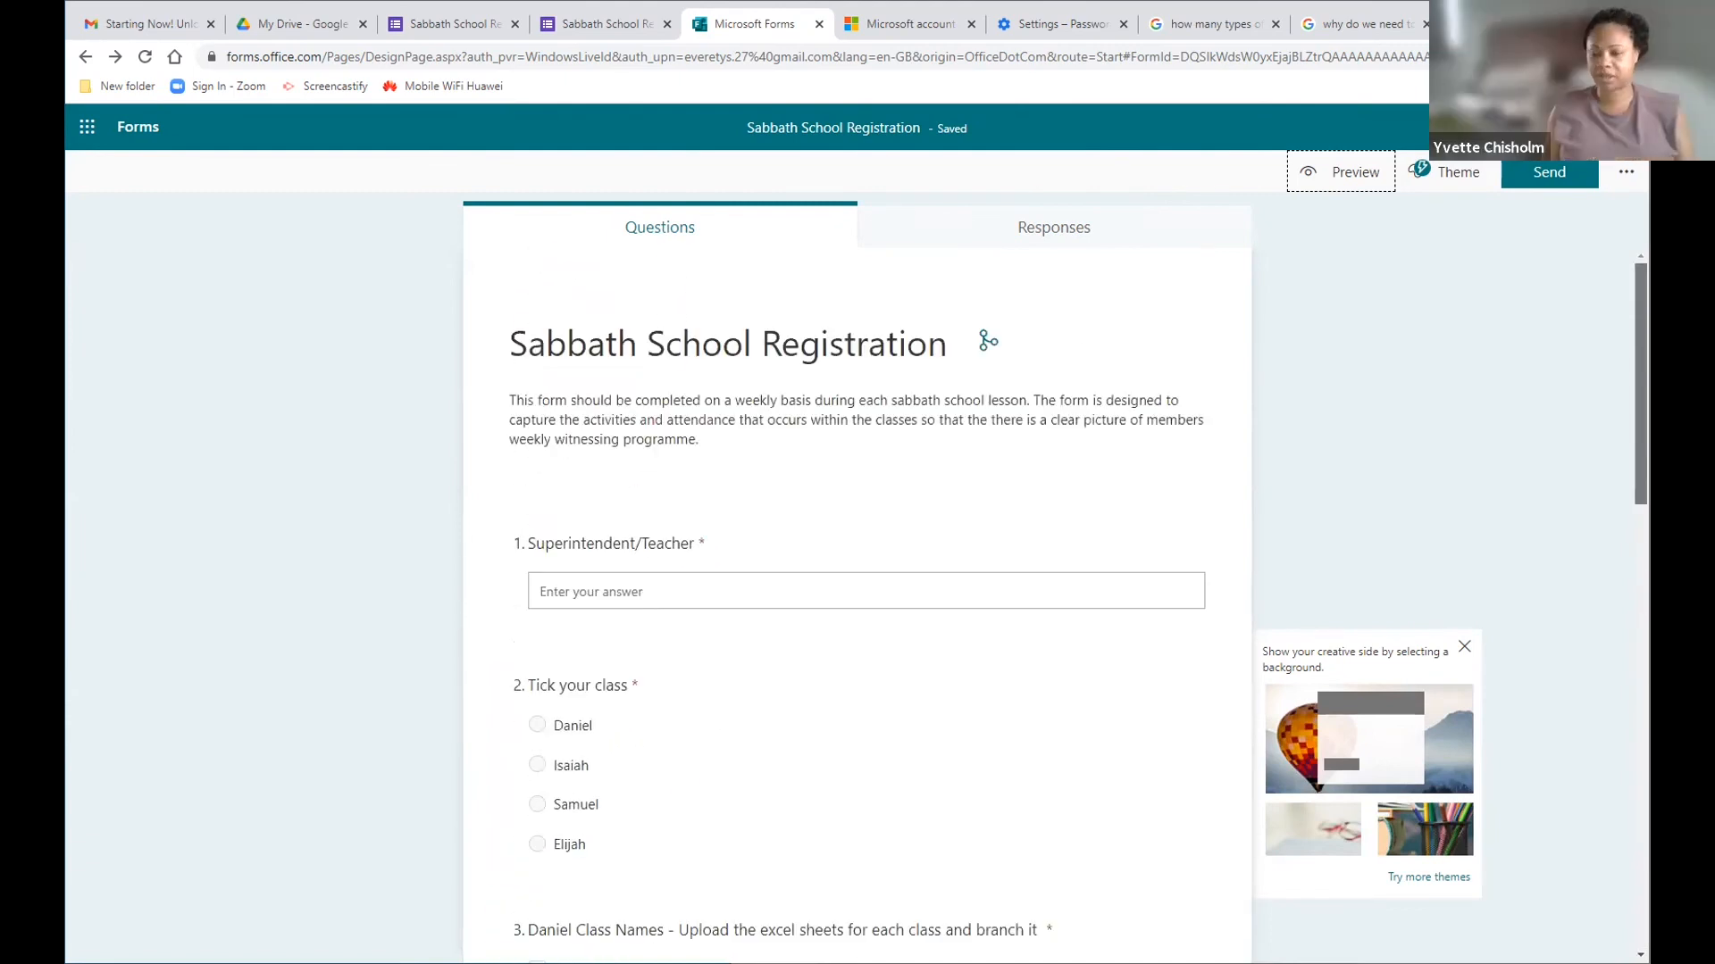